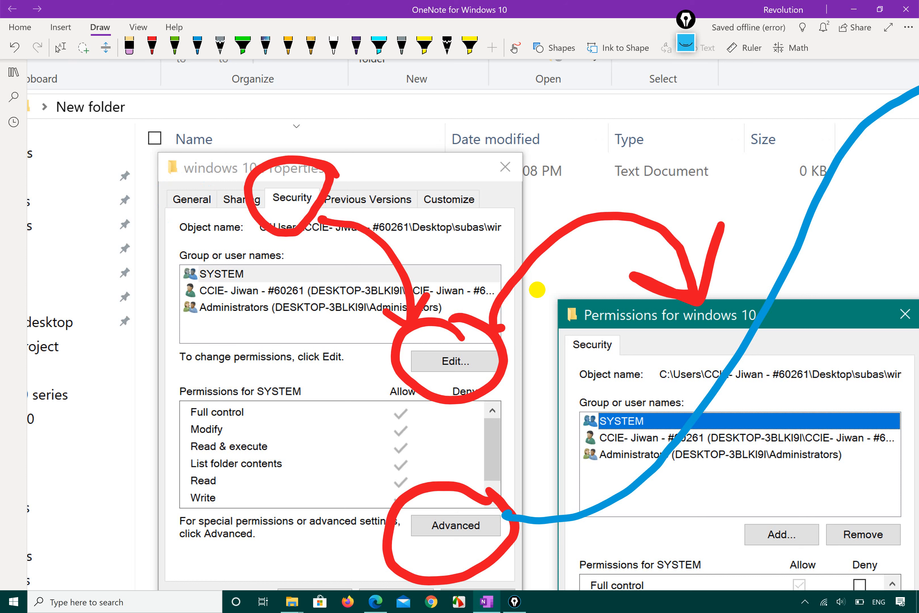
- Retrace in blue pen the circles around Security, Edit and Advanced, and the arrow from Security to Edit
left_click(198, 46)
mouse_move(322, 162)
left_mouse_down()
mouse_move(273, 164)
mouse_move(245, 204)
mouse_move(273, 227)
mouse_move(322, 167)
mouse_move(310, 169)
left_mouse_up()
mouse_move(322, 222)
left_mouse_down()
mouse_move(390, 249)
mouse_move(412, 325)
mouse_move(395, 334)
mouse_move(397, 373)
mouse_move(480, 384)
mouse_move(435, 327)
mouse_move(425, 336)
left_mouse_up()
mouse_move(512, 503)
left_mouse_down()
mouse_move(394, 508)
mouse_move(478, 563)
mouse_move(513, 511)
left_mouse_up()
scroll(537, 290, "down", 5)
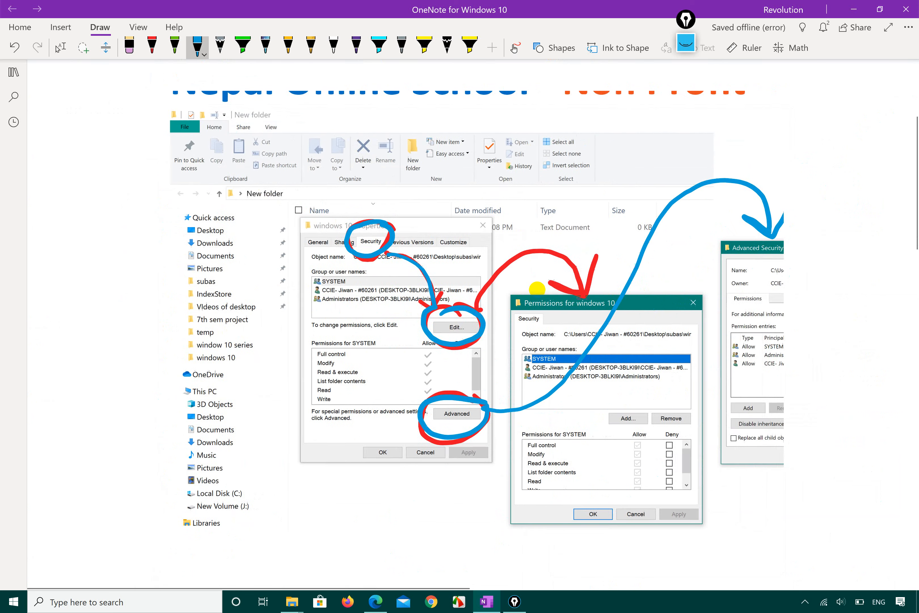
- Retrace in blue the arrows from Edit to the Permissions dialog and from Advanced to the Advanced Security Settings dialog, undoing the stray strokes
mouse_move(347, 304)
left_mouse_down()
mouse_move(418, 253)
mouse_move(432, 280)
mouse_move(423, 273)
left_mouse_up()
mouse_move(515, 356)
left_mouse_down()
mouse_move(530, 375)
mouse_move(566, 329)
mouse_move(524, 377)
mouse_move(501, 347)
left_mouse_up()
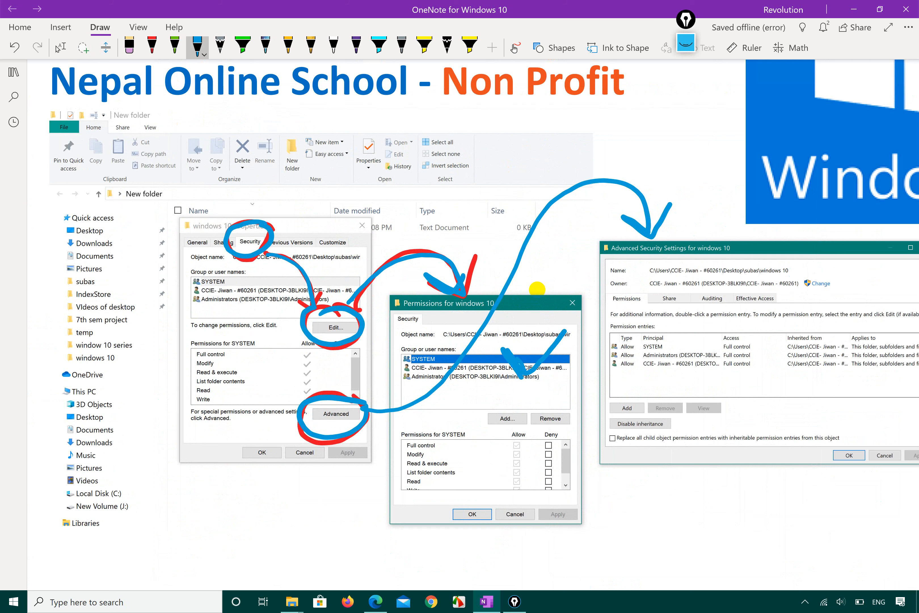
key("ctrl+z")
key("ctrl+z")
mouse_move(374, 413)
left_mouse_down()
mouse_move(424, 407)
mouse_move(543, 237)
mouse_move(653, 231)
mouse_move(617, 214)
left_mouse_up()
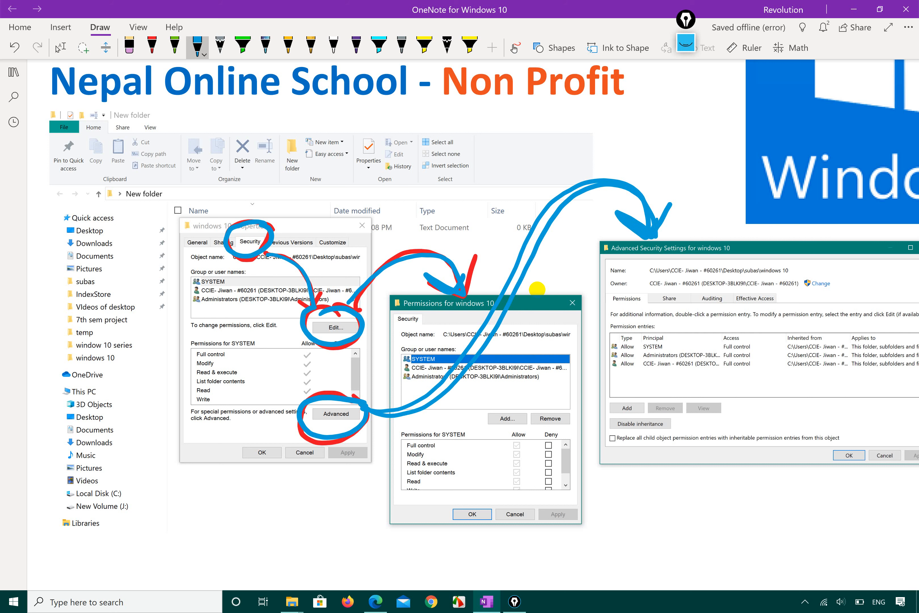
- Switch to the syllabus PDF in Edge, draw check marks along topics 3.5.1 to 3.5.5 and underline "Overview of file systems"
left_click(375, 601)
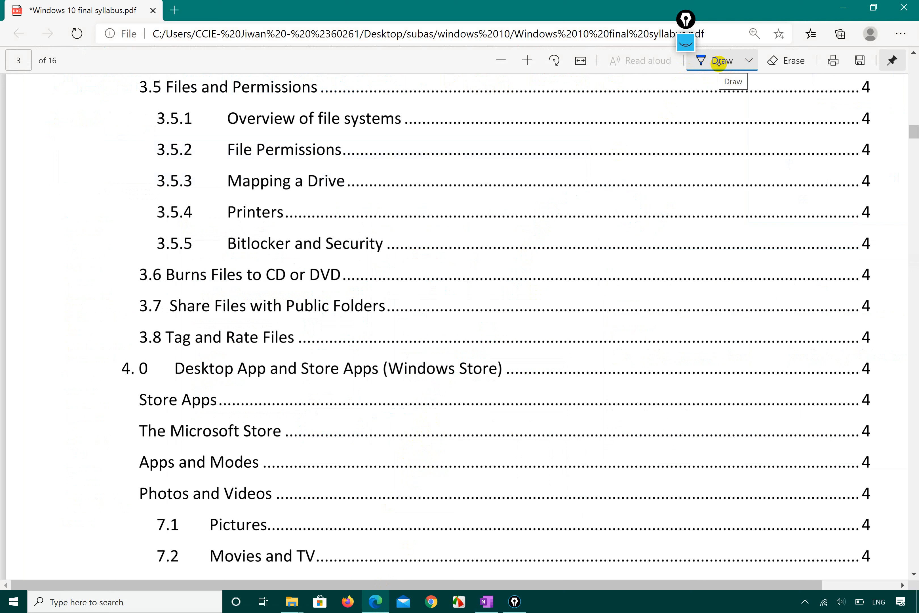
mouse_move(189, 118)
left_mouse_down()
mouse_move(217, 127)
mouse_move(295, 102)
left_mouse_up()
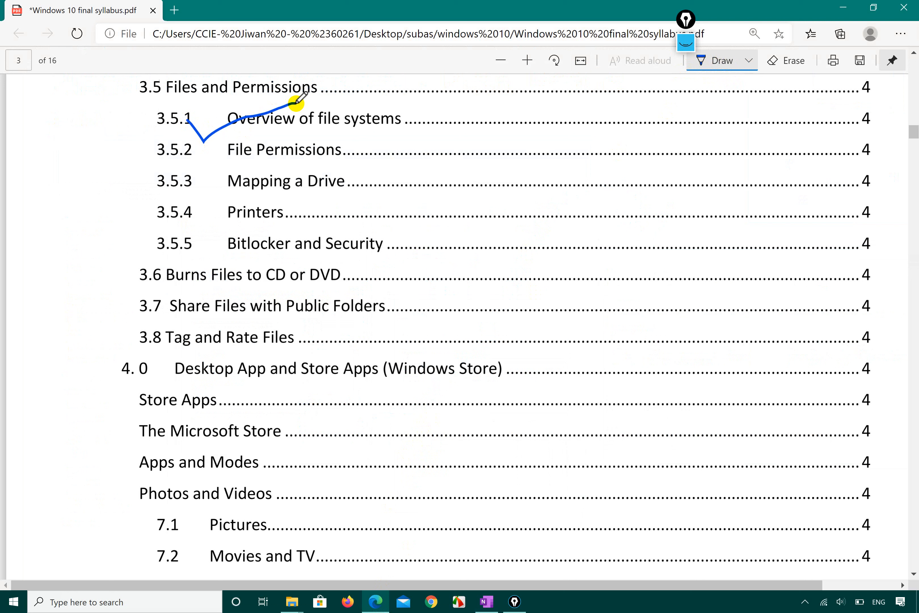
mouse_move(185, 156)
left_mouse_down()
mouse_move(195, 180)
mouse_move(306, 148)
left_mouse_up()
mouse_move(184, 198)
left_mouse_down()
mouse_move(219, 205)
mouse_move(310, 180)
left_mouse_up()
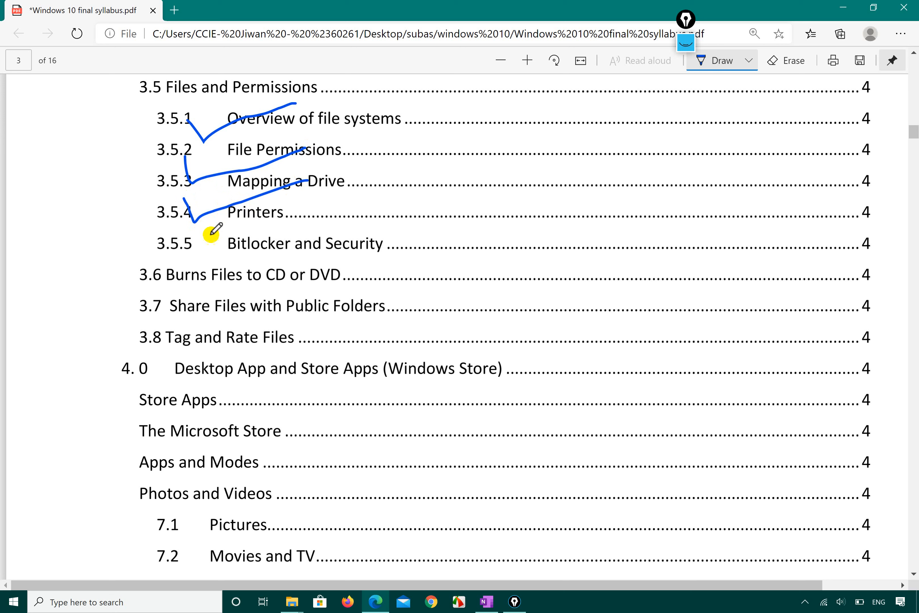
left_click_drag(220, 223, 259, 212)
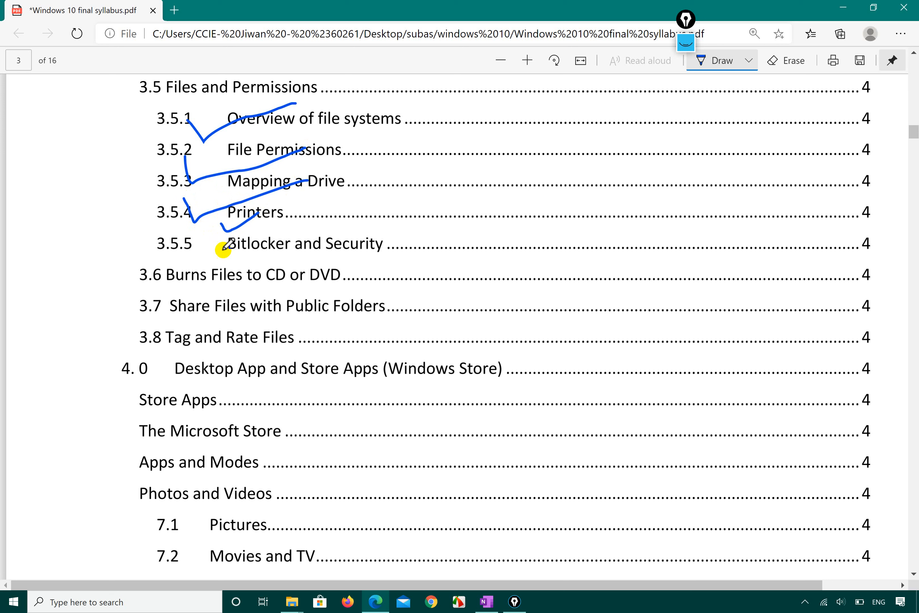
left_click_drag(219, 248, 264, 254)
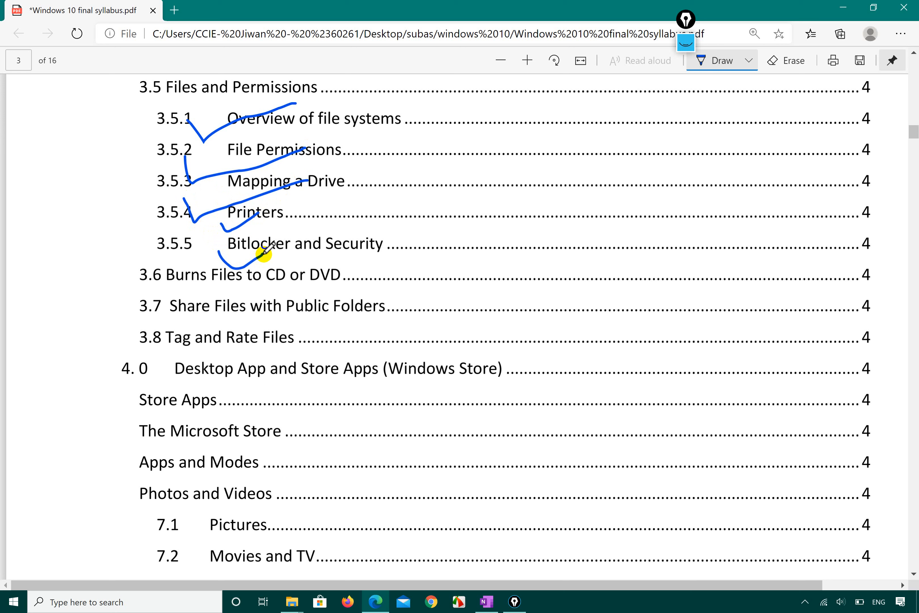
left_click_drag(243, 133, 374, 136)
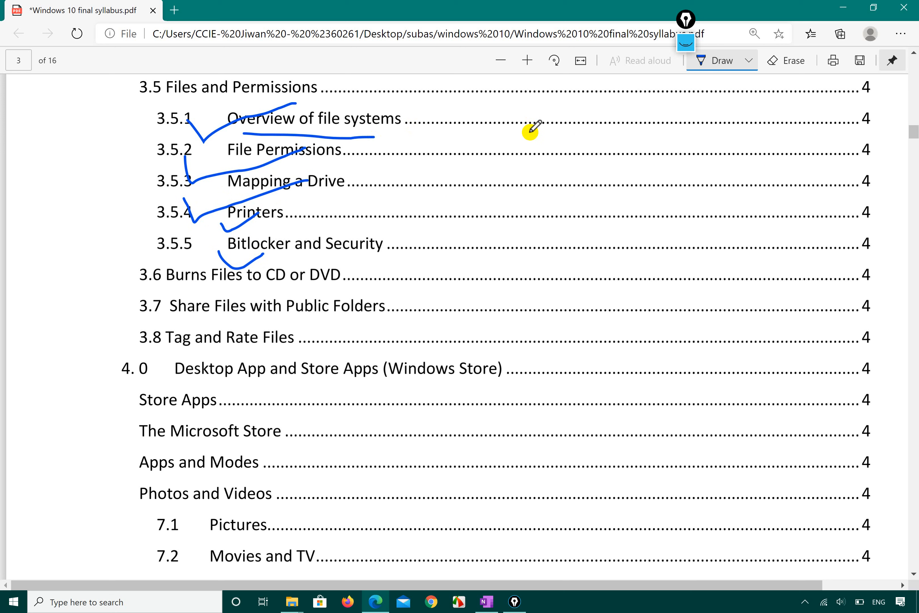
- Minimize the syllabus PDF window to show the desktop
key("super")
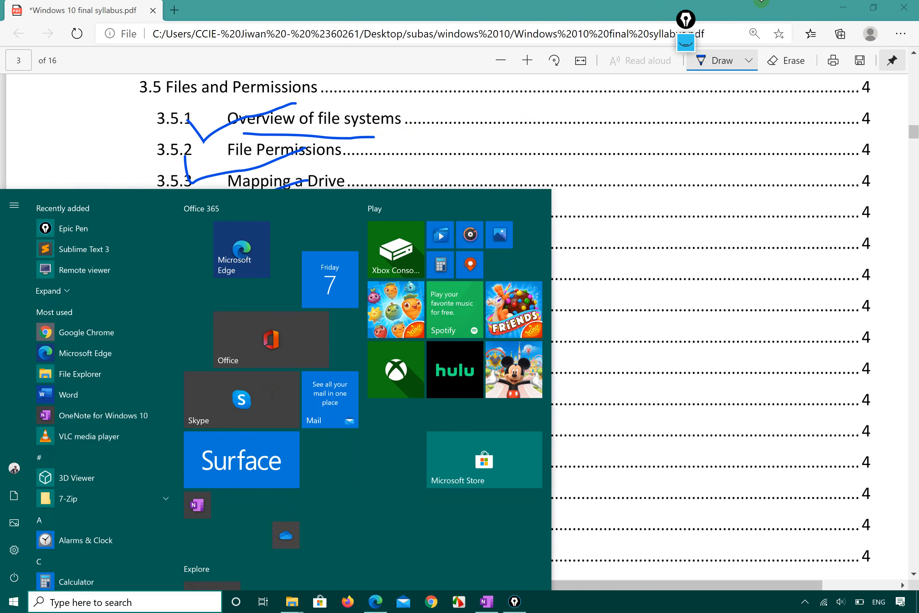
key("super")
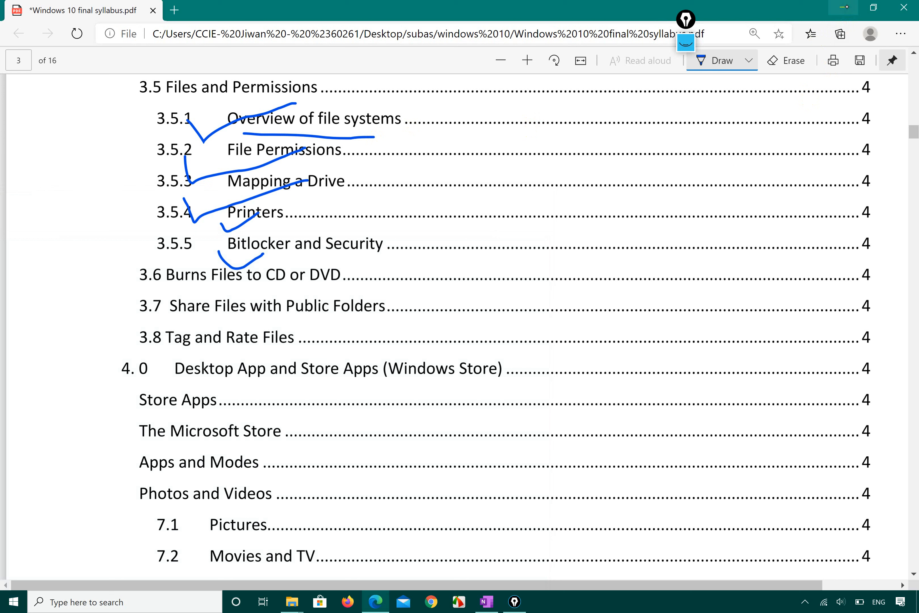
left_click(845, 7)
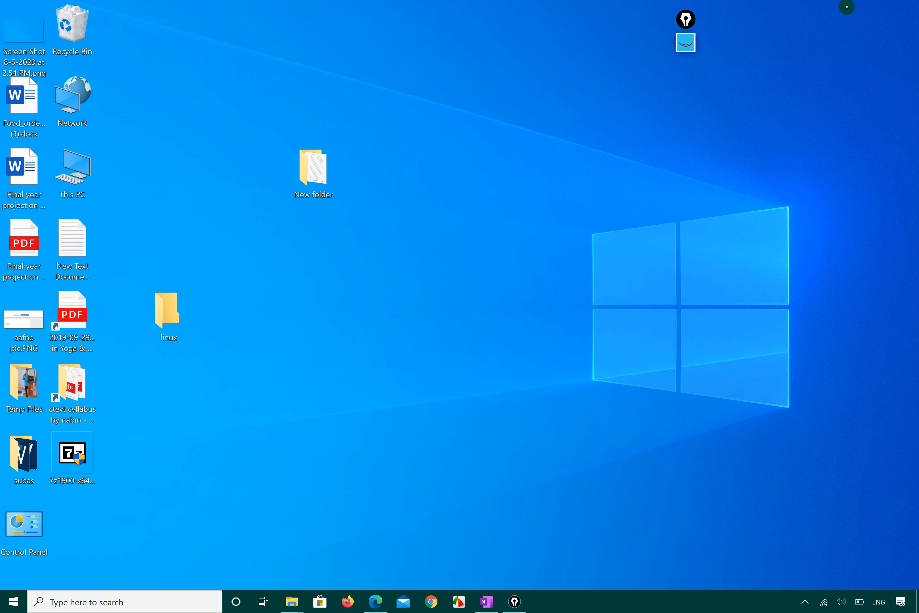
key("alt+Tab")
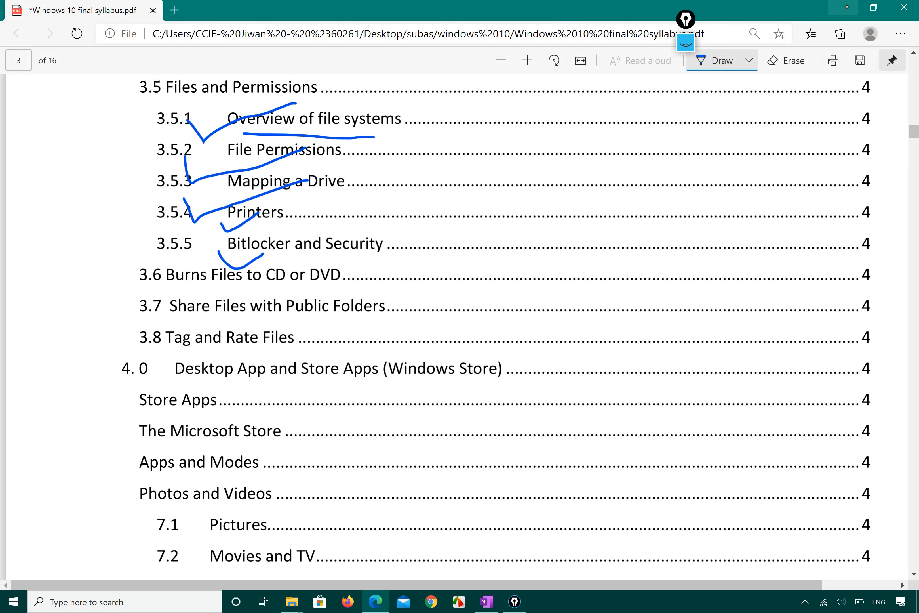
left_click(844, 7)
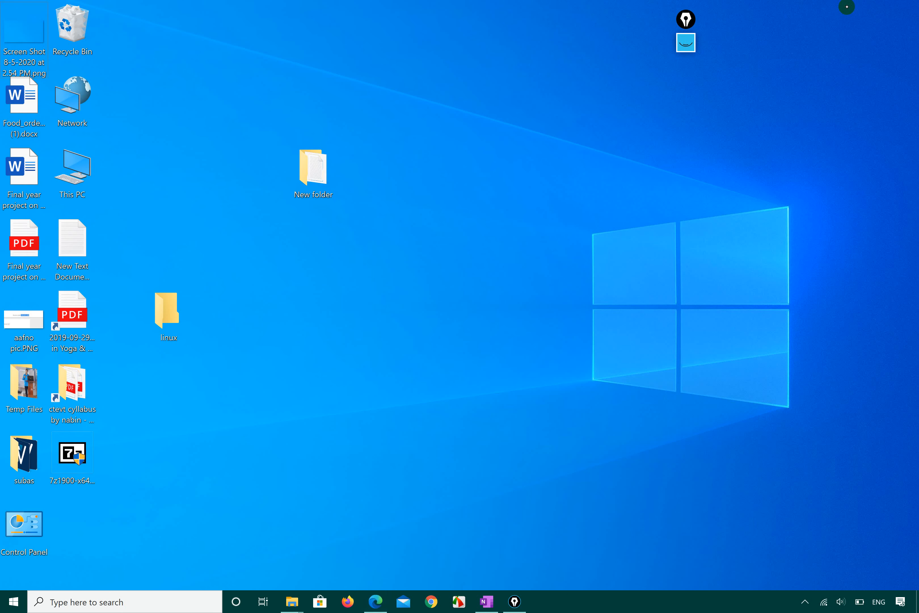
key("super+d")
key("super+d")
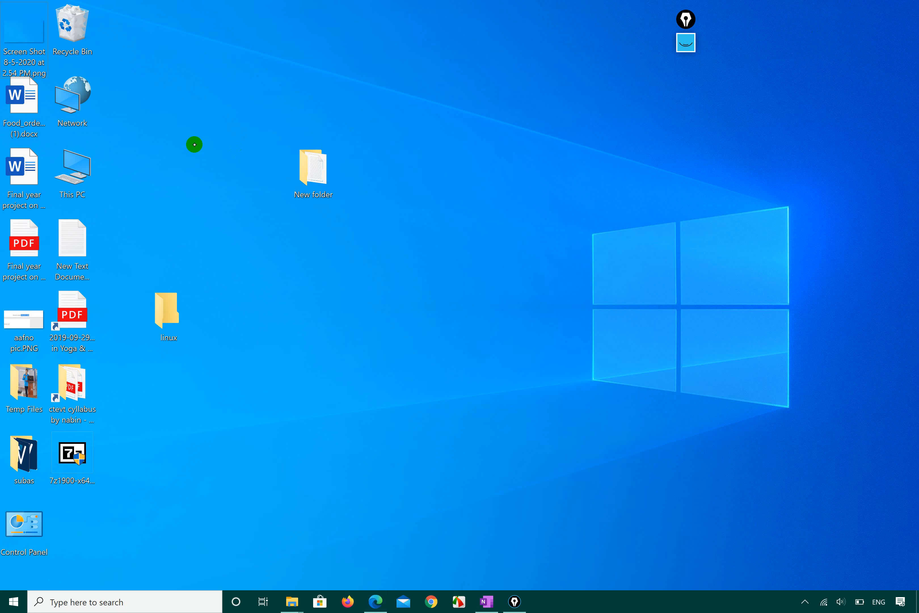
- Open This PC and select the New Volume (J:) drive
double_click(80, 172)
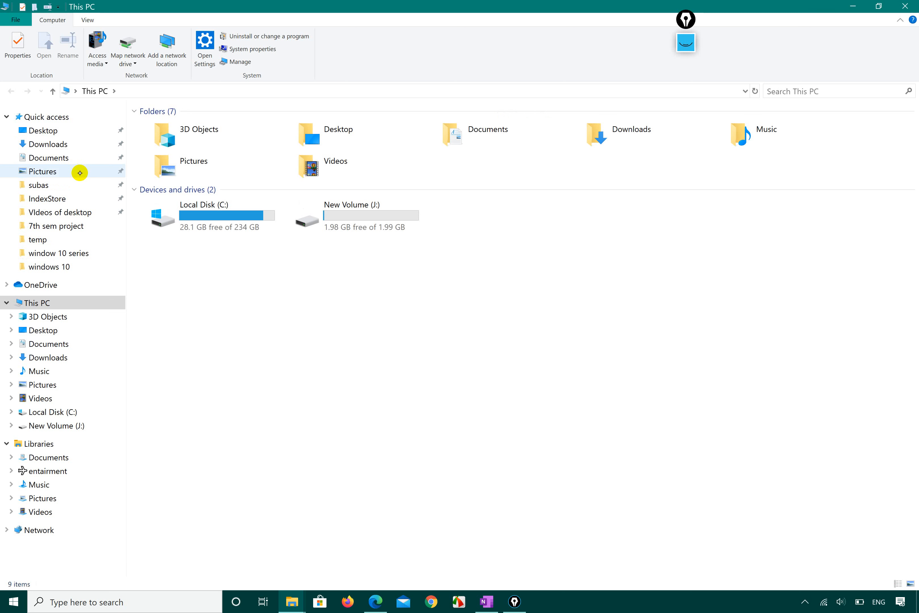
left_click(205, 221)
left_click(328, 216)
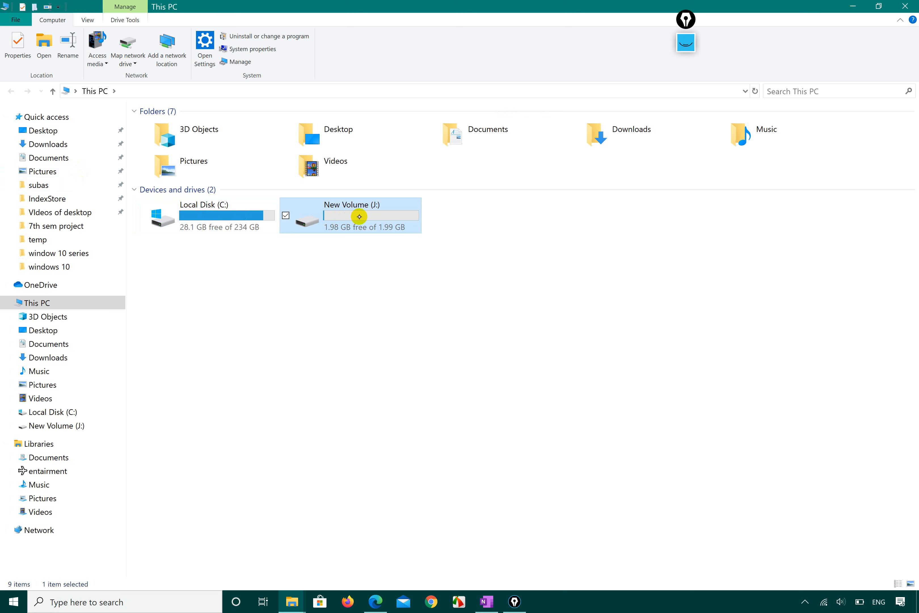
mouse_move(359, 216)
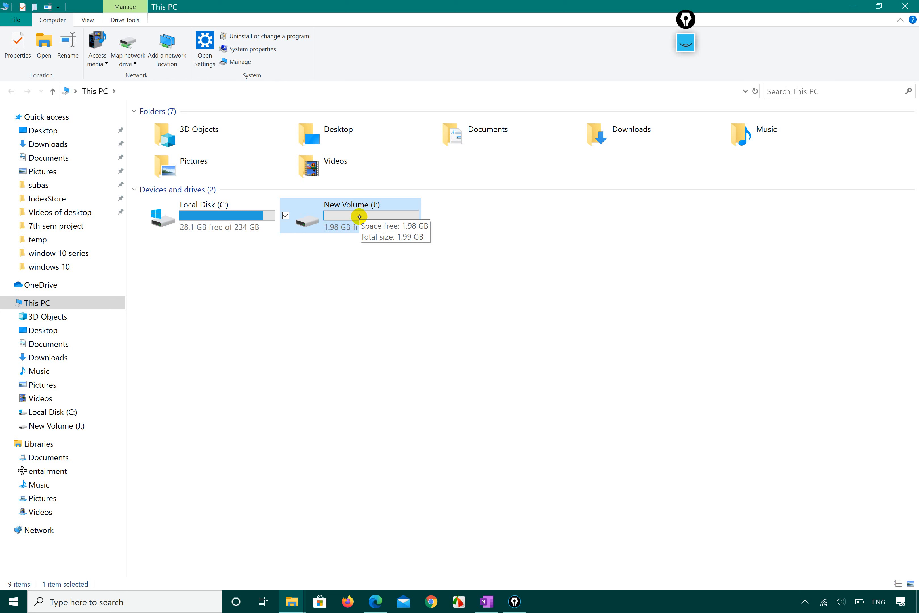
- Activate the Epic Pen screen pen, choose a thinner brush size and erase the thick pink test stroke
left_click(686, 30)
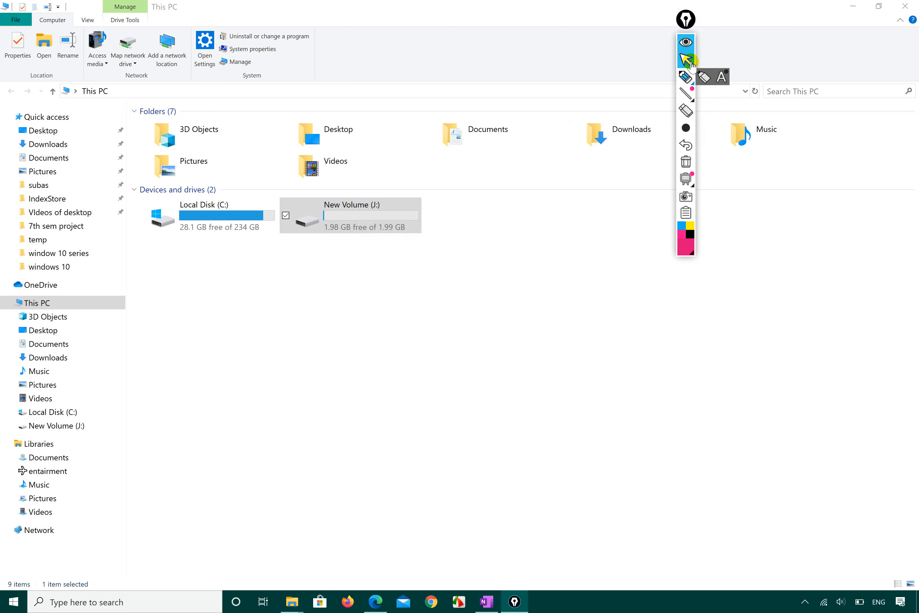
left_click(471, 327)
left_click_drag(463, 304, 461, 405)
left_click(439, 380)
left_click(685, 127)
left_click(668, 128)
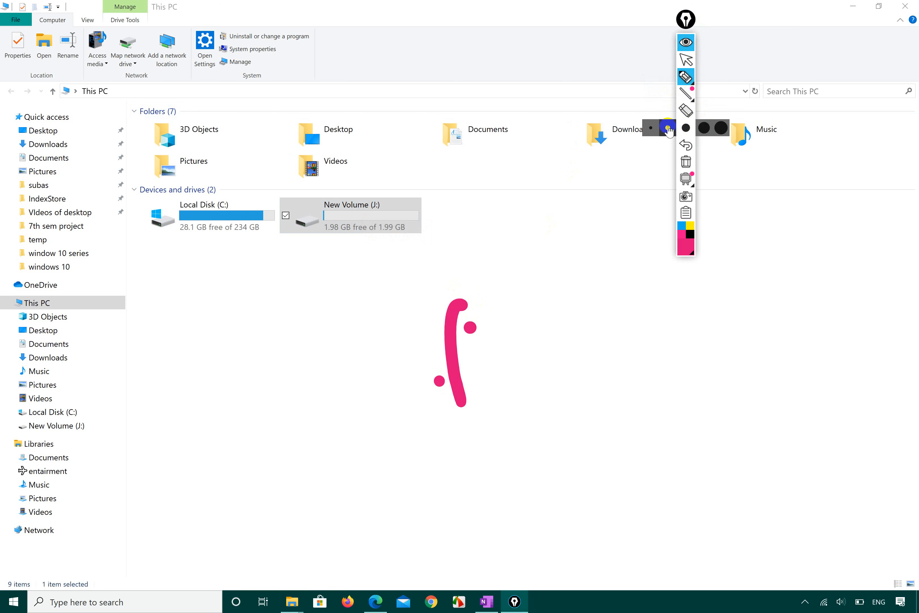
left_click(551, 326)
right_click(453, 330)
right_click(439, 381)
- Handwrite "file system" in pink in the empty area below the drives, with one slanted line beneath it and one above
mouse_move(403, 355)
left_mouse_down()
mouse_move(393, 399)
mouse_move(404, 449)
left_mouse_up()
mouse_move(389, 422)
left_mouse_down()
mouse_move(382, 426)
mouse_move(399, 414)
left_mouse_up()
left_click_drag(406, 396, 412, 425)
left_click(410, 391)
left_click_drag(415, 364, 435, 425)
left_click_drag(443, 407, 454, 411)
mouse_move(532, 337)
left_mouse_down()
mouse_move(538, 357)
mouse_move(526, 371)
left_mouse_up()
mouse_move(545, 344)
left_mouse_down()
mouse_move(554, 341)
mouse_move(554, 381)
left_mouse_up()
left_click_drag(572, 326, 576, 358)
left_click_drag(578, 290, 597, 356)
mouse_move(588, 324)
left_mouse_down()
mouse_move(597, 316)
mouse_move(607, 334)
mouse_move(642, 314)
mouse_move(666, 315)
left_mouse_up()
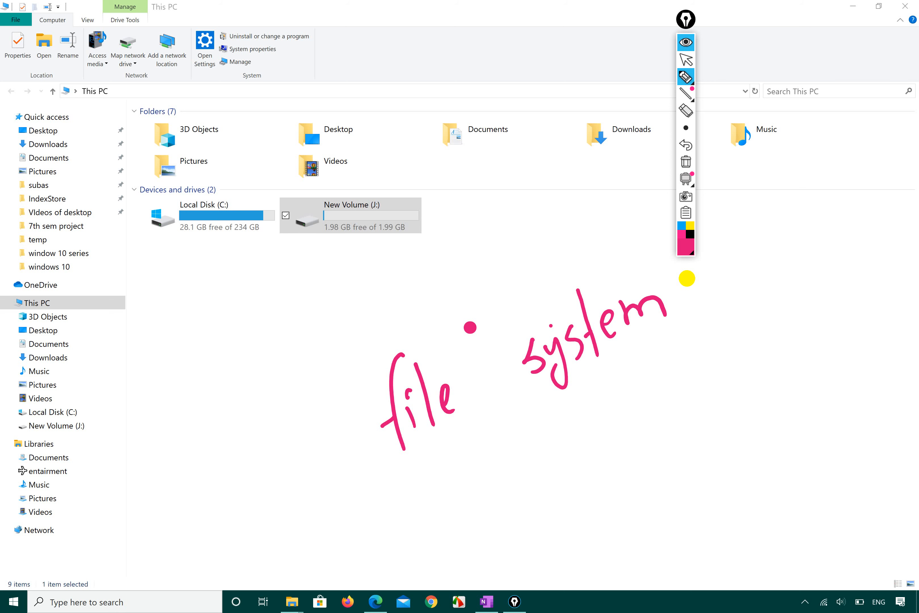
left_click_drag(390, 469, 691, 337)
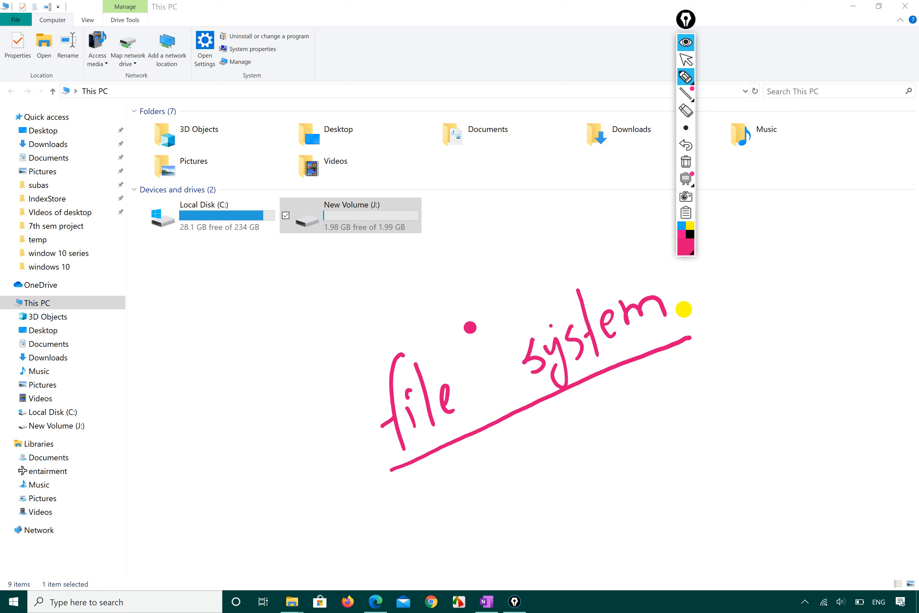
left_click_drag(329, 347, 550, 264)
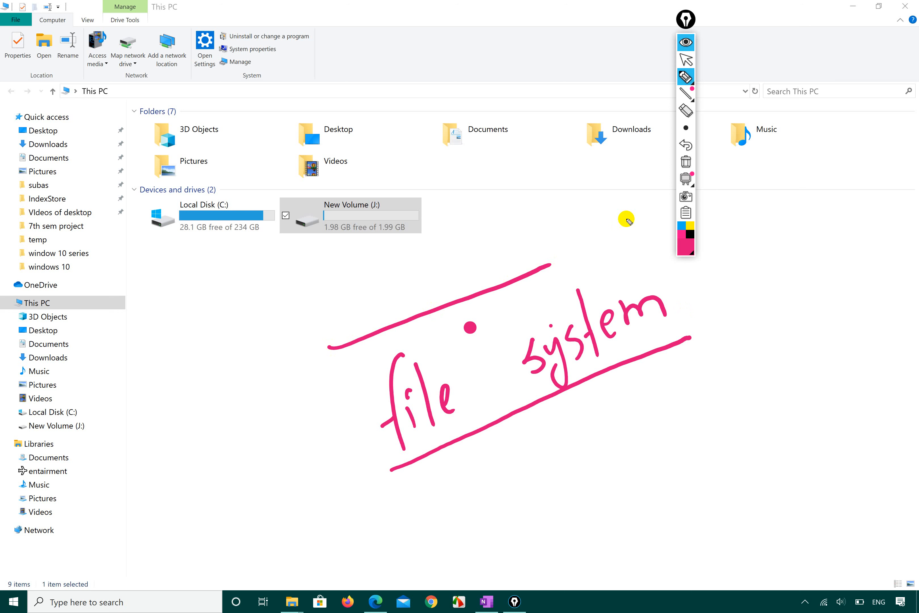
- Open the Format dialog for the New Volume (J:) drive and circle its File system setting in pink
left_click(686, 60)
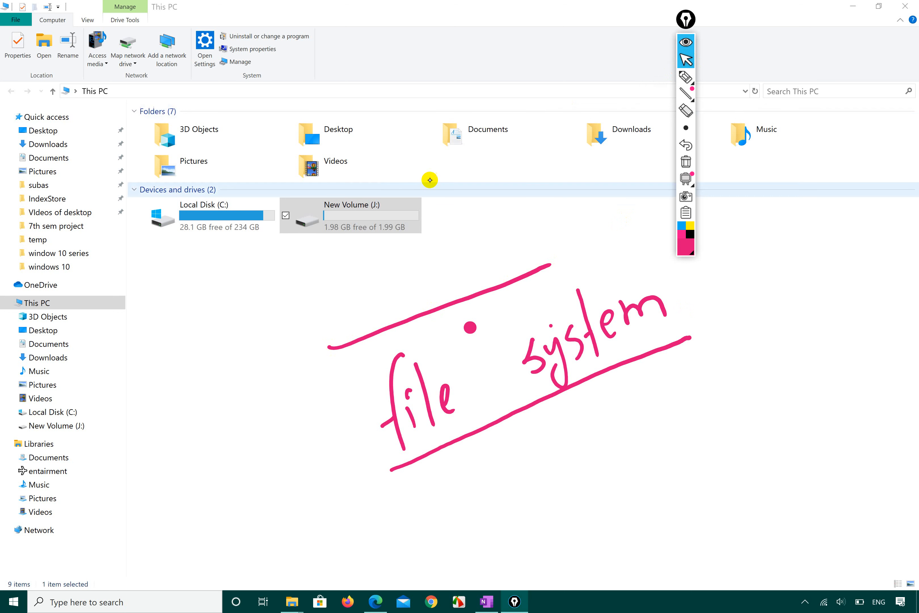
left_click(376, 214)
left_click(255, 217)
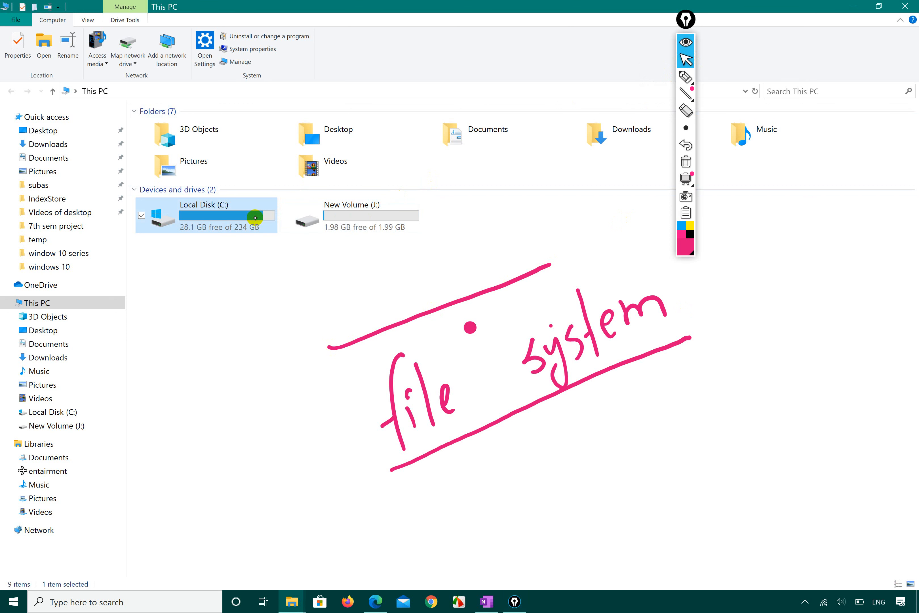
left_click(359, 228)
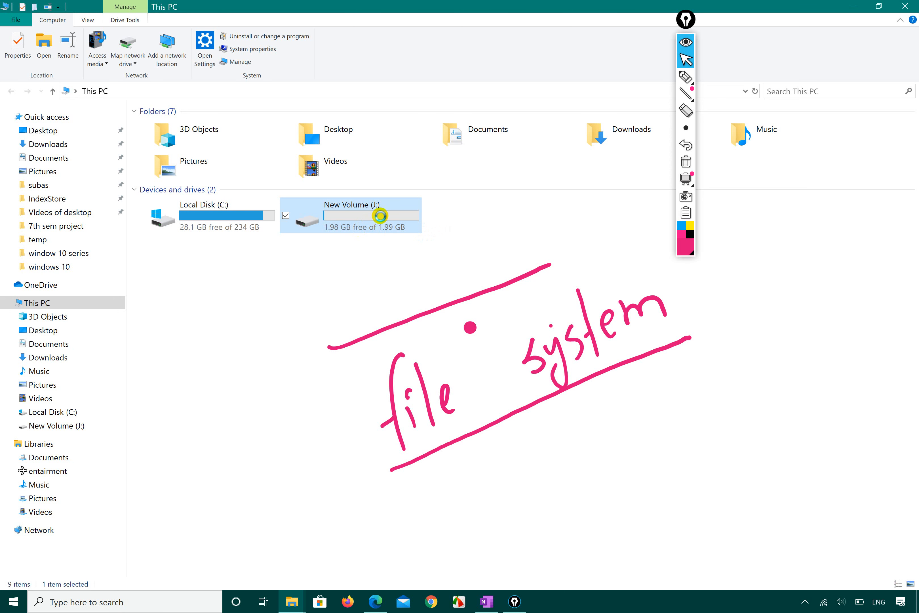
right_click(380, 215)
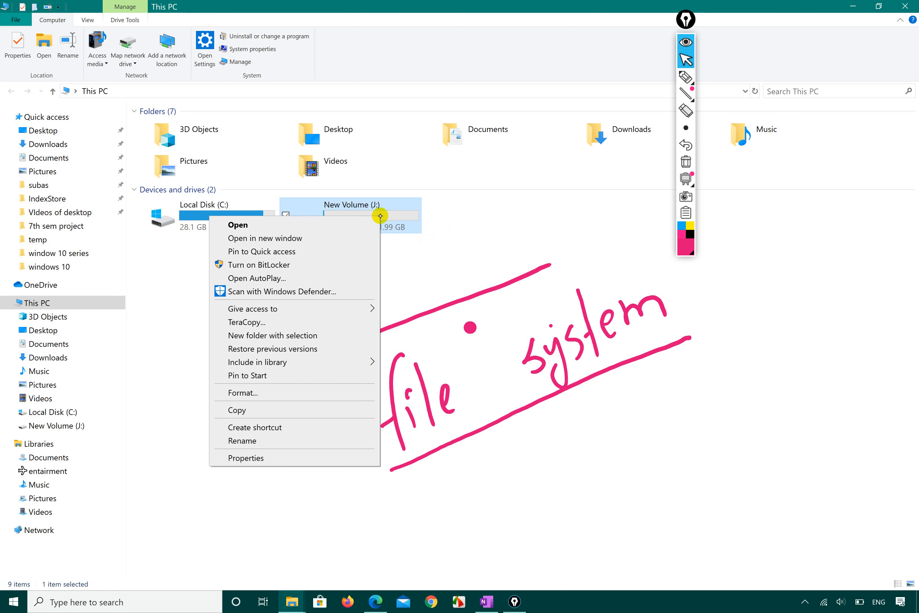
left_click(267, 392)
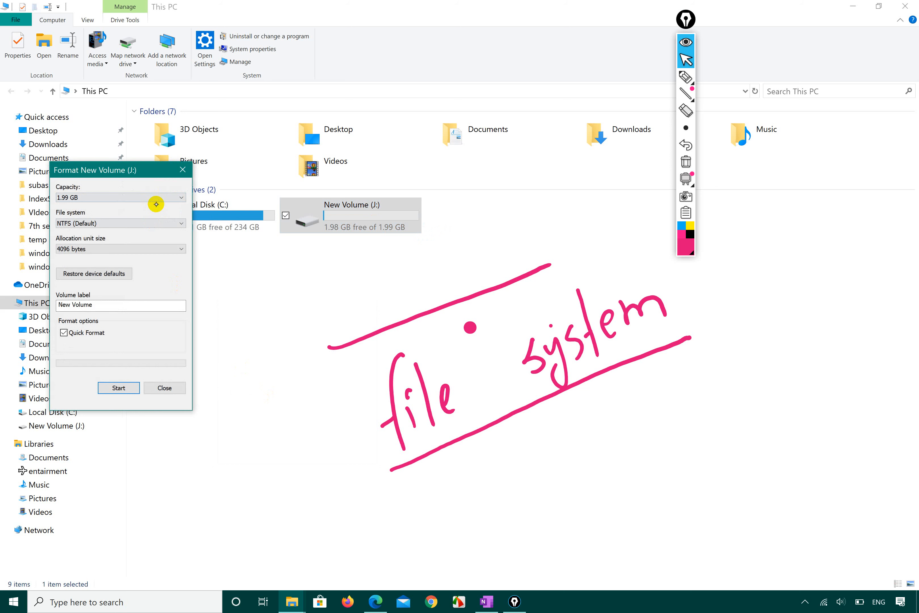
left_click(686, 77)
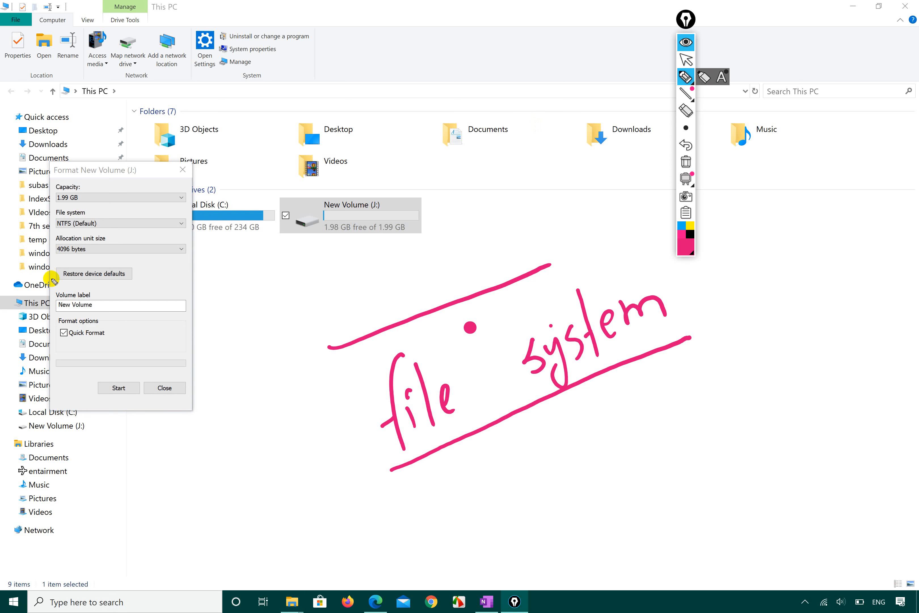
mouse_move(57, 228)
left_mouse_down()
mouse_move(101, 239)
mouse_move(109, 206)
mouse_move(45, 208)
mouse_move(54, 222)
left_mouse_up()
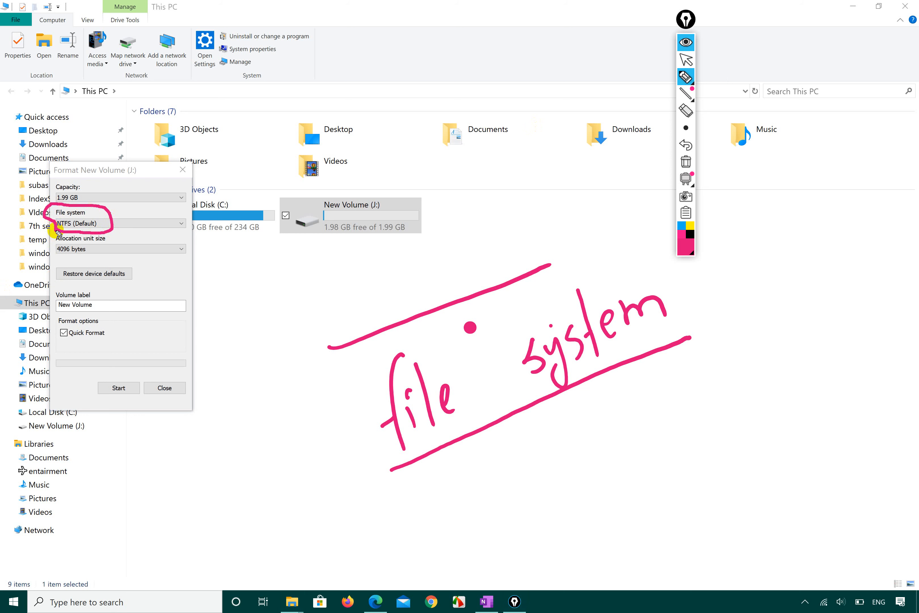
- Release the screen pen, review the File system choices in the Format dialog and select NTFS (Default)
left_click(686, 60)
left_click(174, 223)
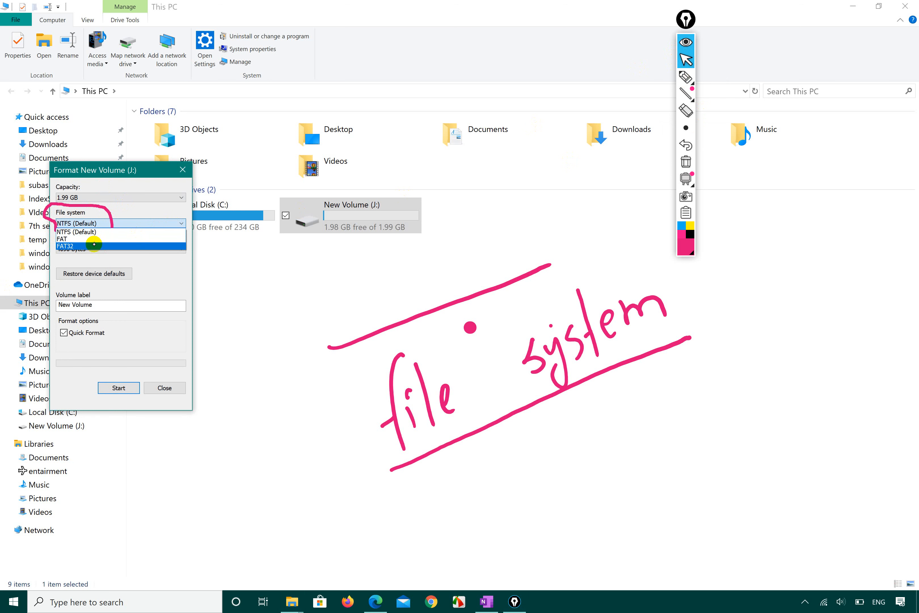
left_click(104, 232)
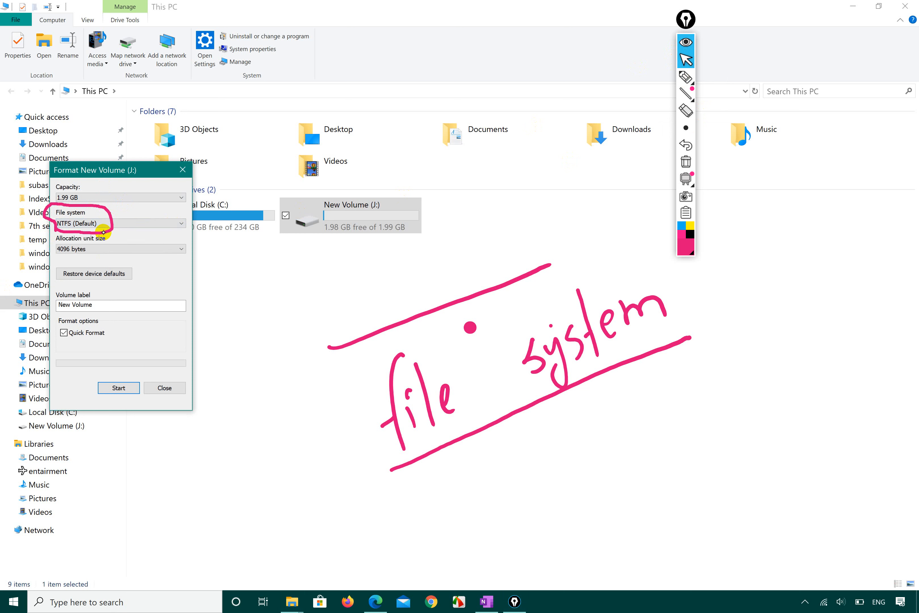
left_click(128, 223)
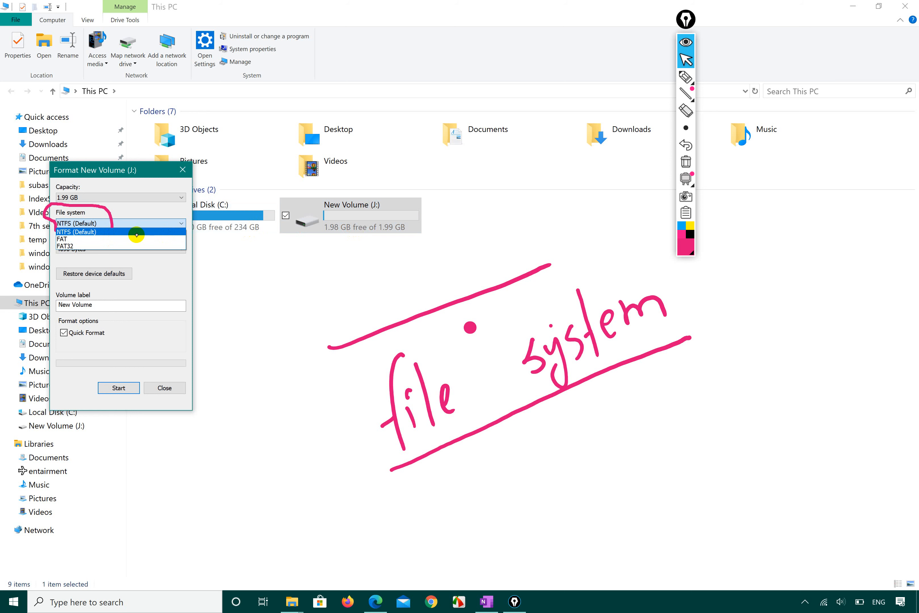
left_click(136, 235)
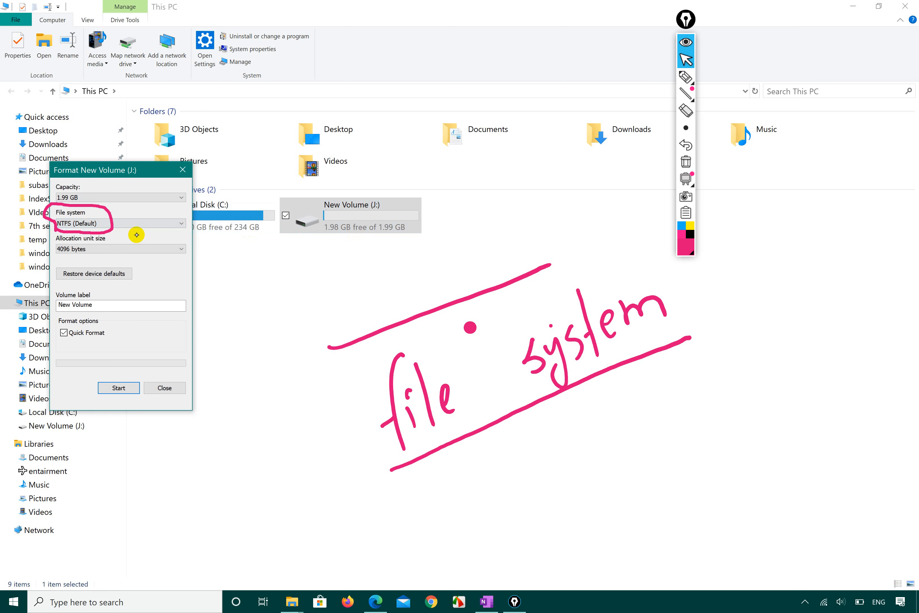
- Format the New Volume (J:) drive with Quick Format, accept the data erasure and close the Format dialog
left_click(119, 388)
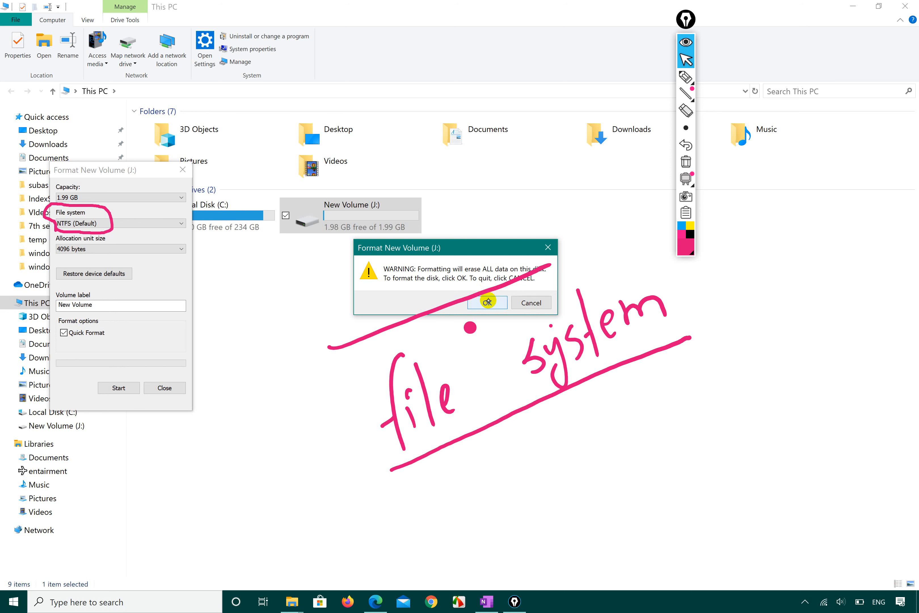
left_click(487, 302)
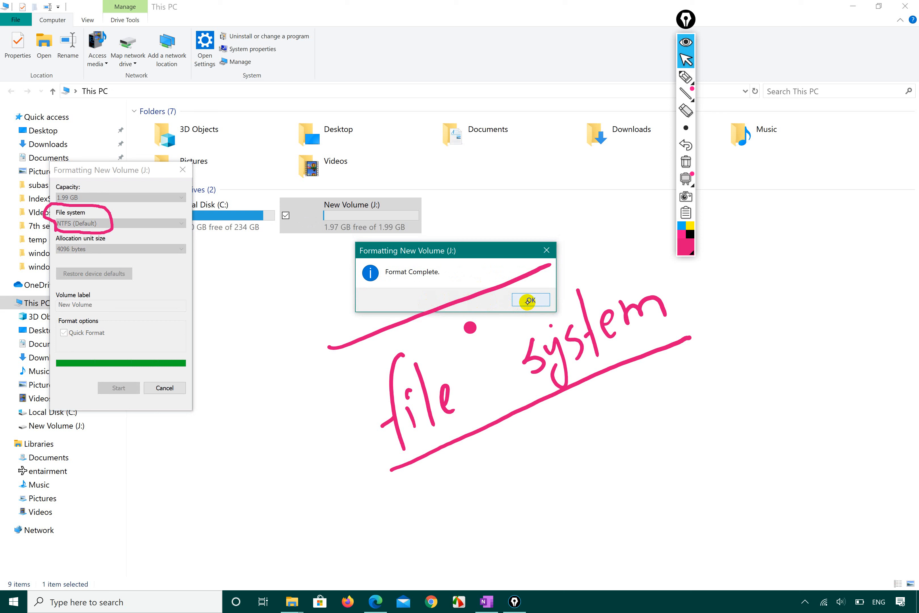
left_click(528, 301)
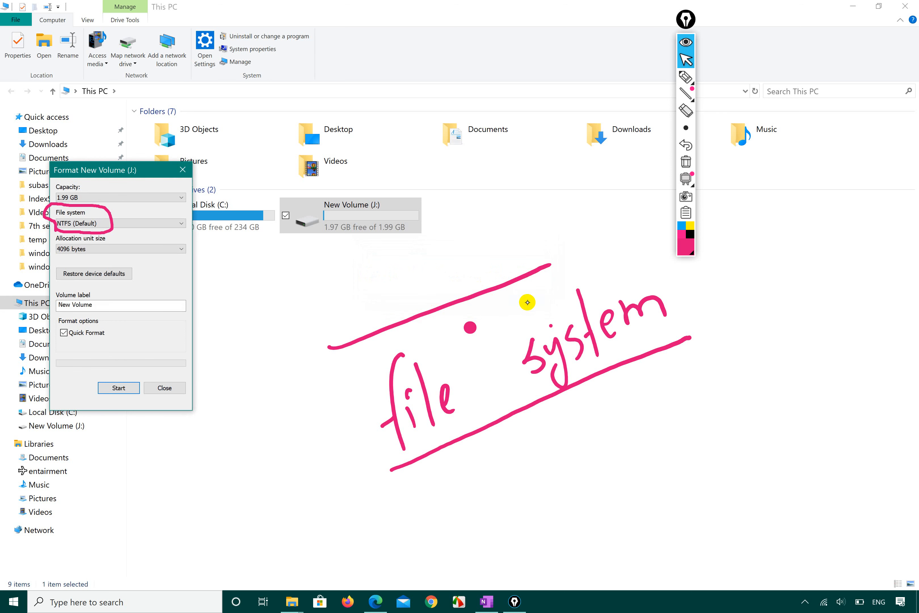
left_click(169, 382)
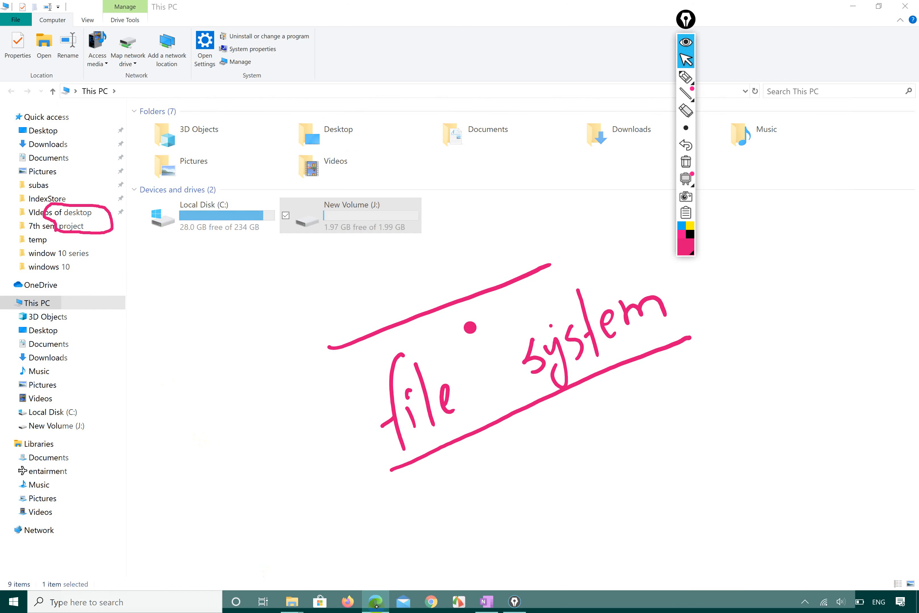
- Reopen the Format dialog for New Volume (J:), examine its file system choices and close it without formatting
left_click(376, 601)
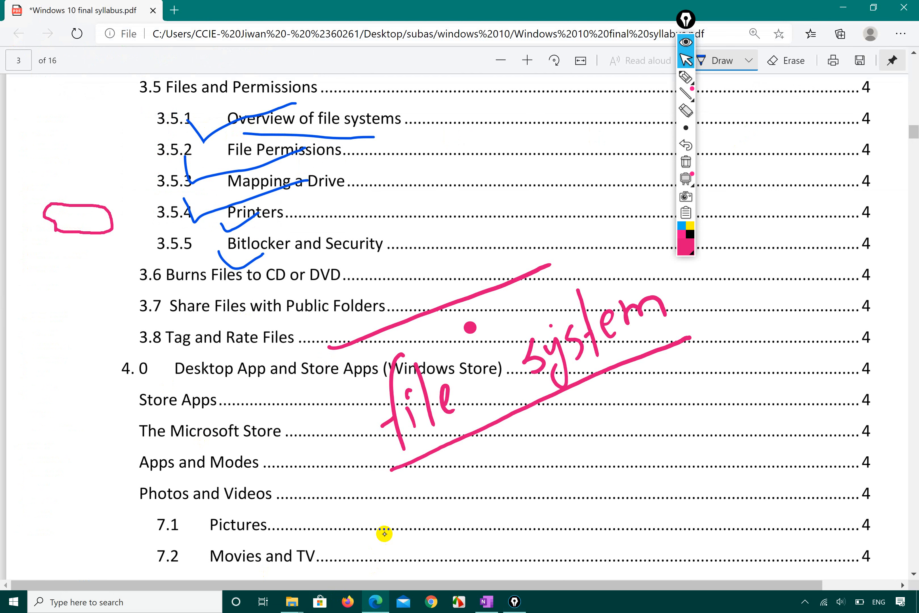
left_click(838, 8)
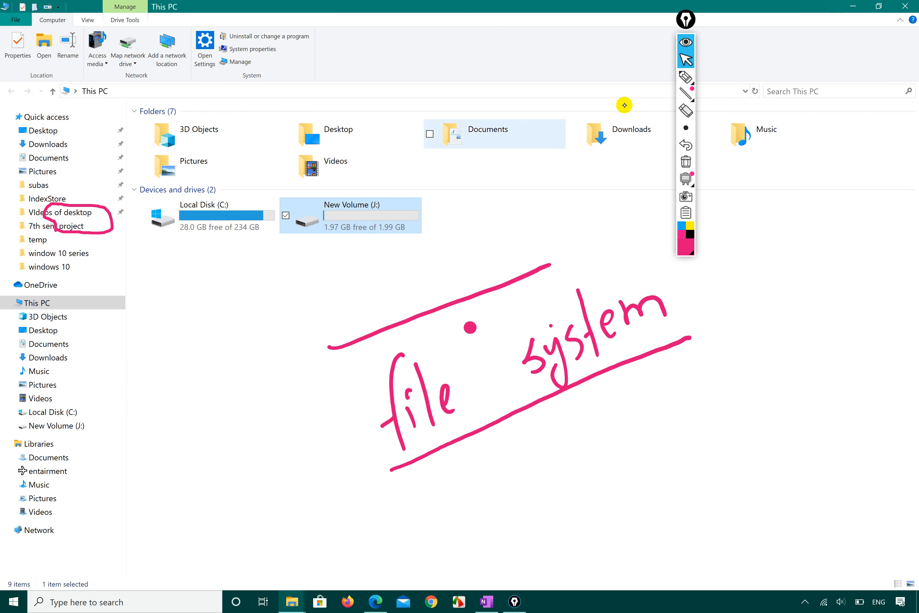
right_click(371, 210)
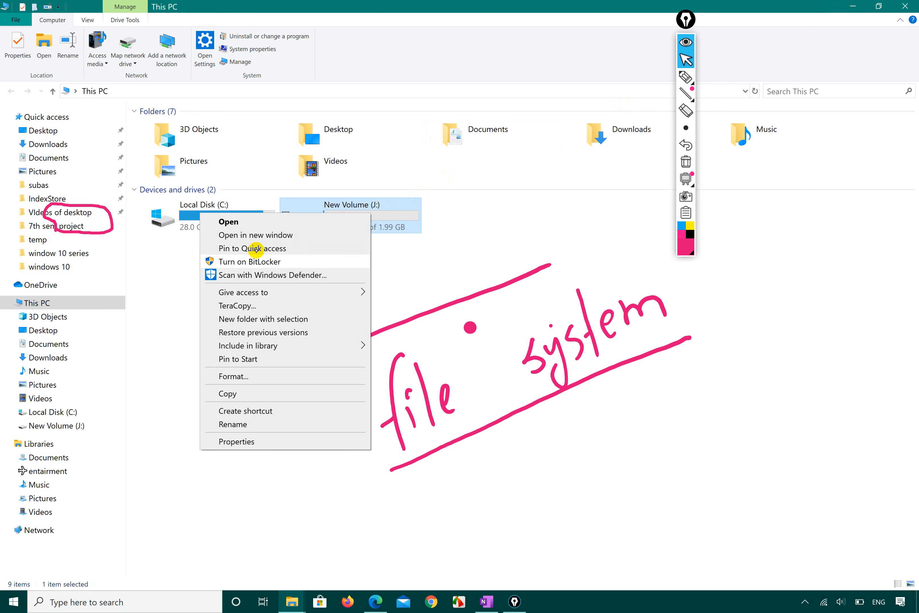
left_click(260, 377)
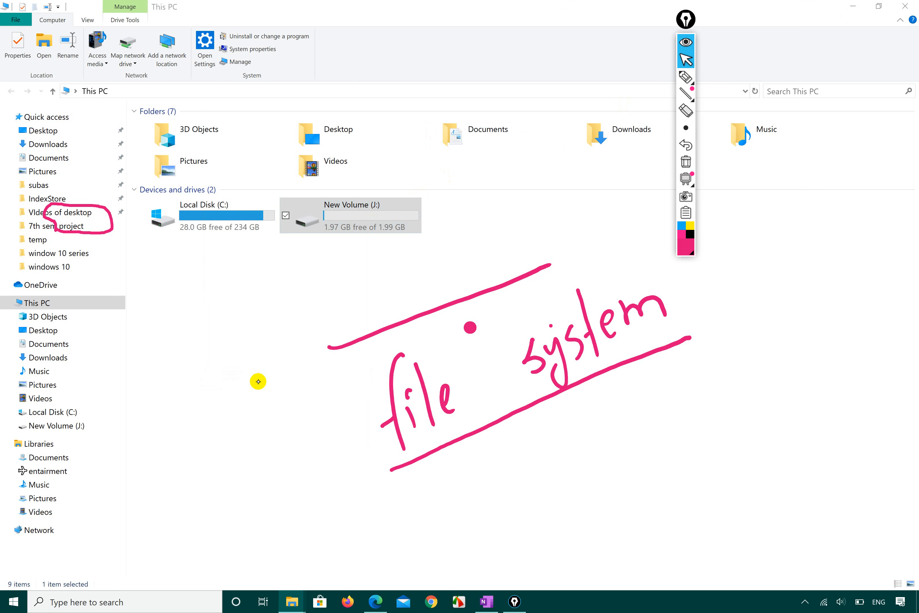
left_click(166, 223)
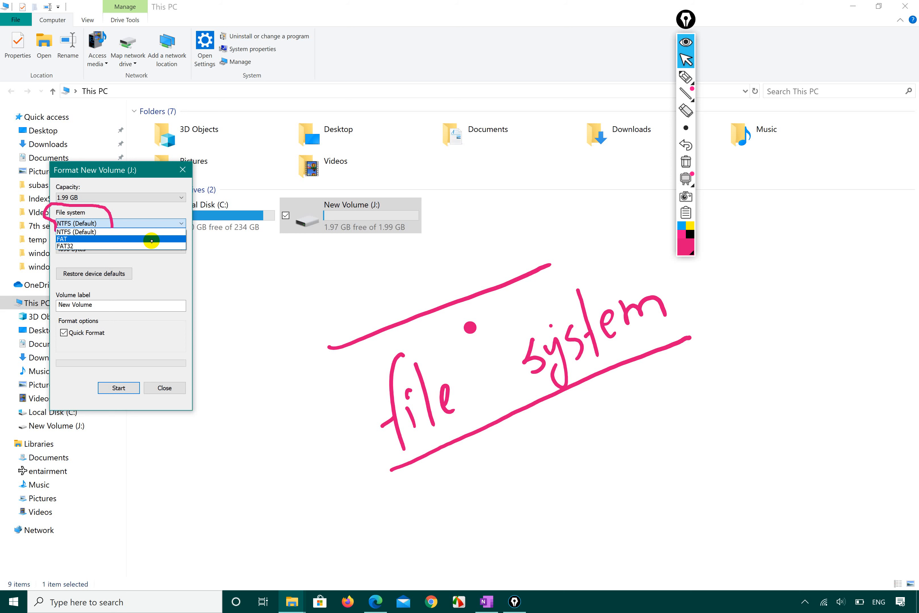
left_click(137, 340)
left_click(161, 387)
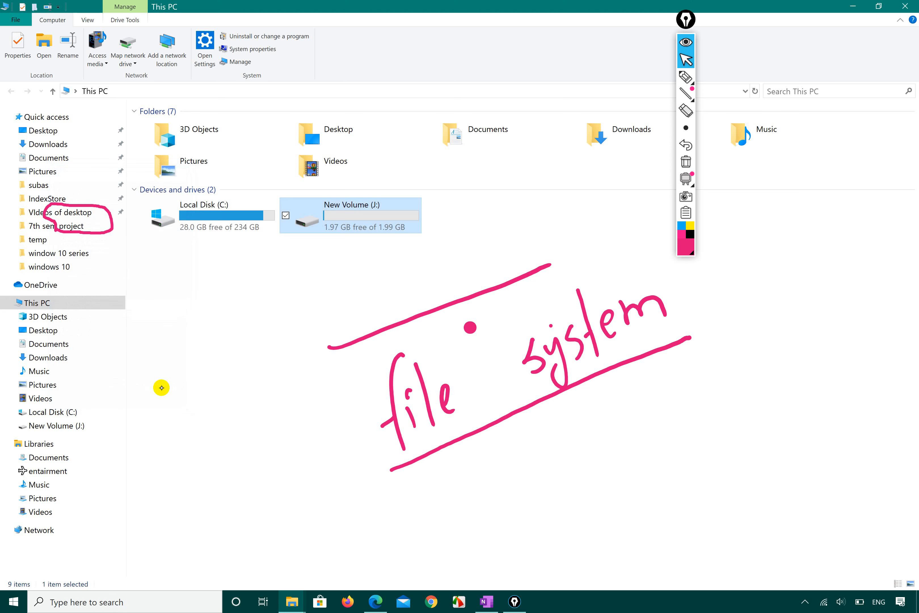
- Switch to the Windows 10 syllabus PDF in Edge and erase the blue ink marks on entries 3.5.1 to 3.5.4
left_click(375, 601)
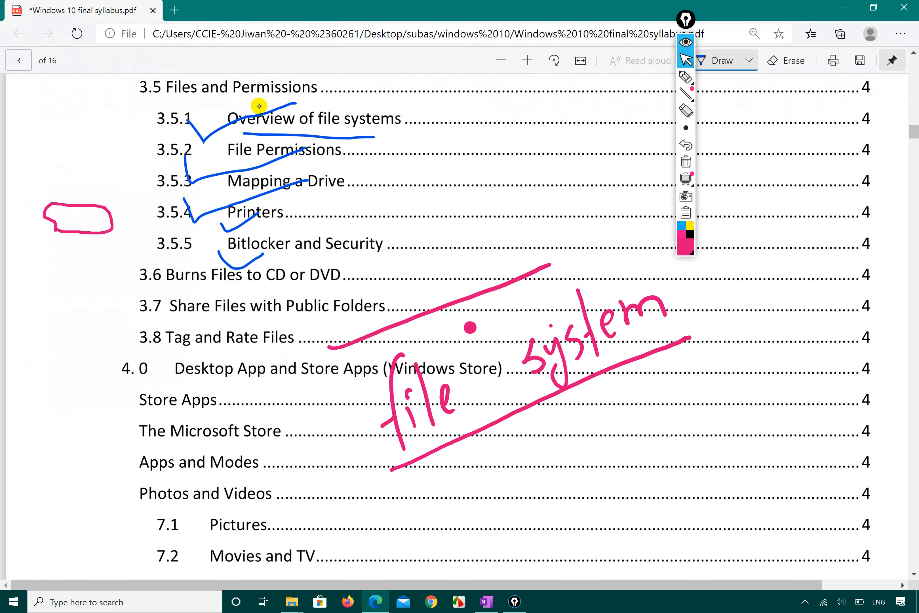
mouse_move(245, 127)
left_mouse_down()
mouse_move(257, 194)
mouse_move(239, 259)
left_mouse_up()
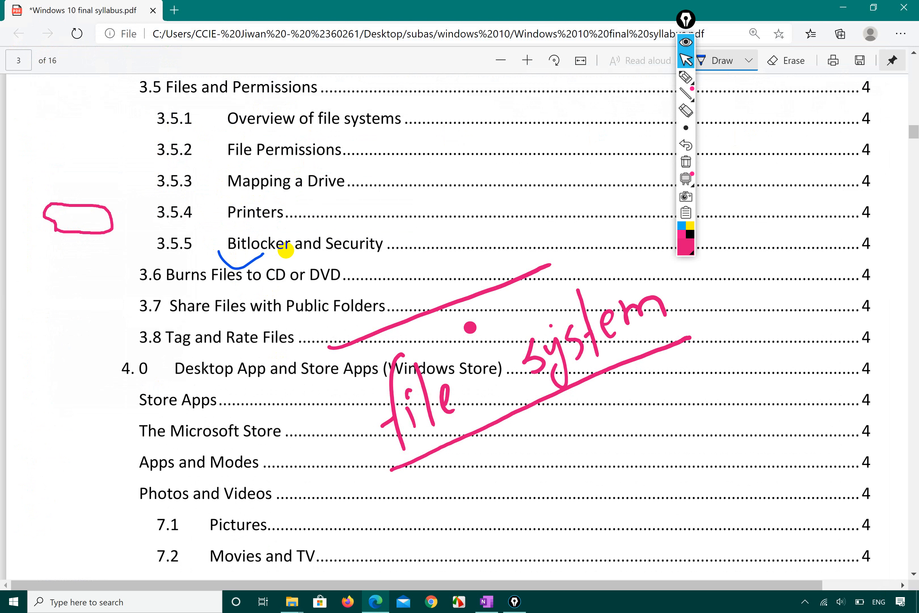
- Tick entry 3.5.2 File Permissions in pink with the screen pen, undoing the tick on Bitlocker and Security, and hide the pen annotations
left_click(686, 77)
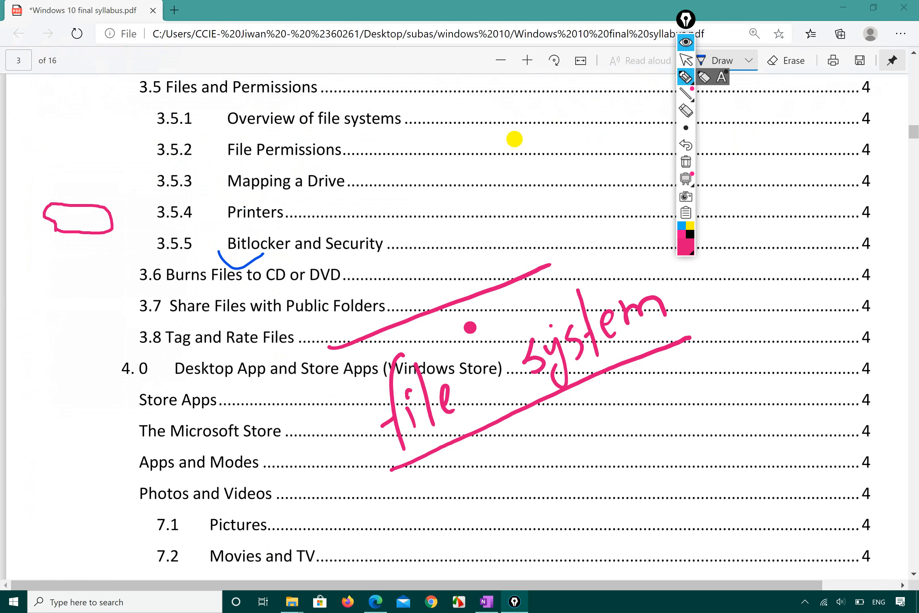
left_click_drag(316, 161, 387, 141)
mouse_move(214, 251)
left_mouse_down()
mouse_move(242, 257)
mouse_move(281, 234)
left_mouse_up()
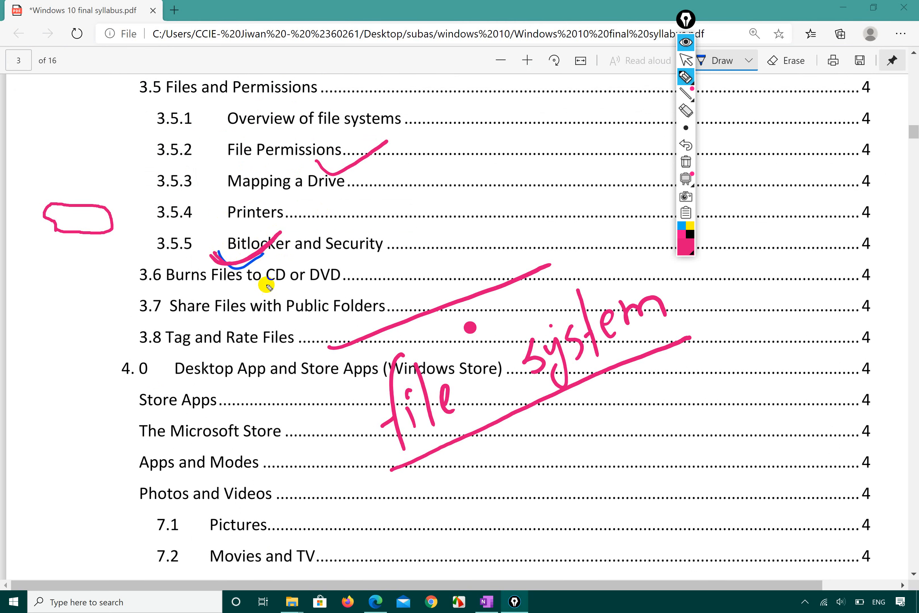
key("ctrl+z")
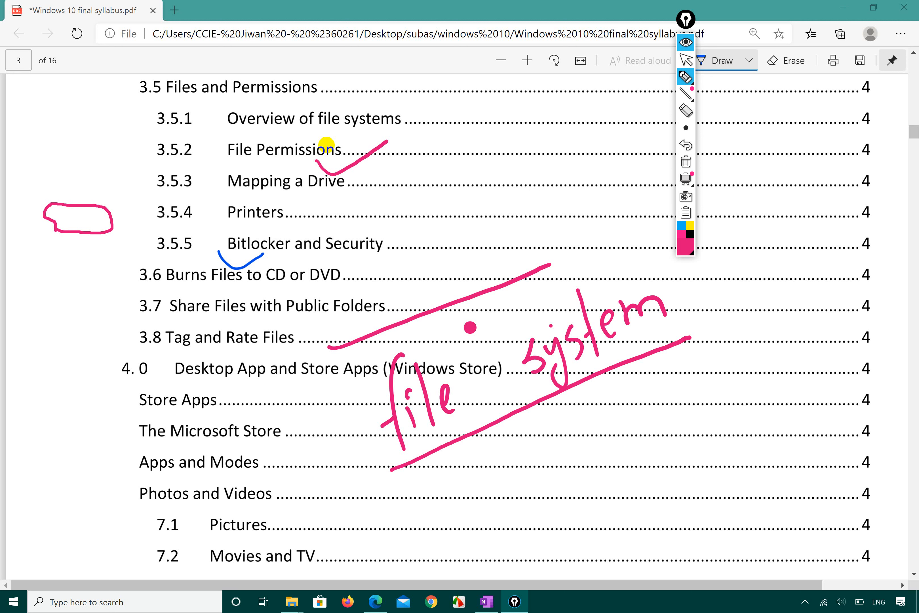
left_click_drag(311, 160, 401, 134)
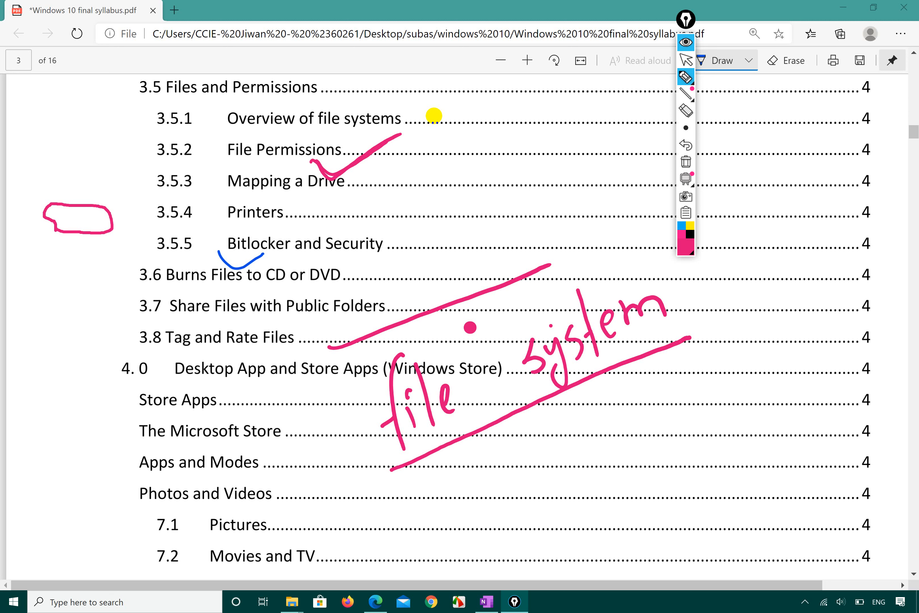
mouse_move(314, 170)
left_mouse_down()
mouse_move(316, 158)
mouse_move(392, 134)
left_mouse_up()
left_click(693, 46)
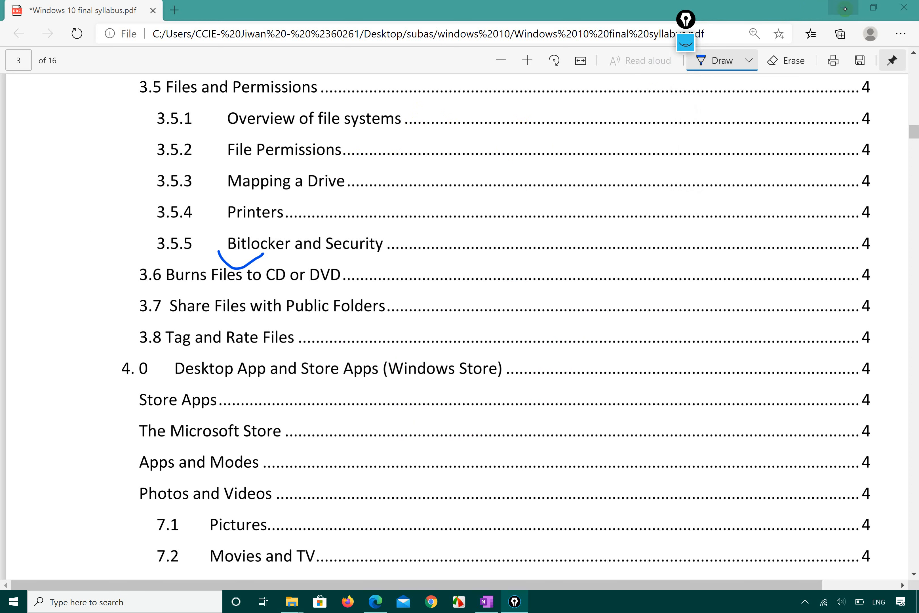
- Switch to File Explorer and copy aafno pic.PNG from the Desktop folder
key("alt+Tab")
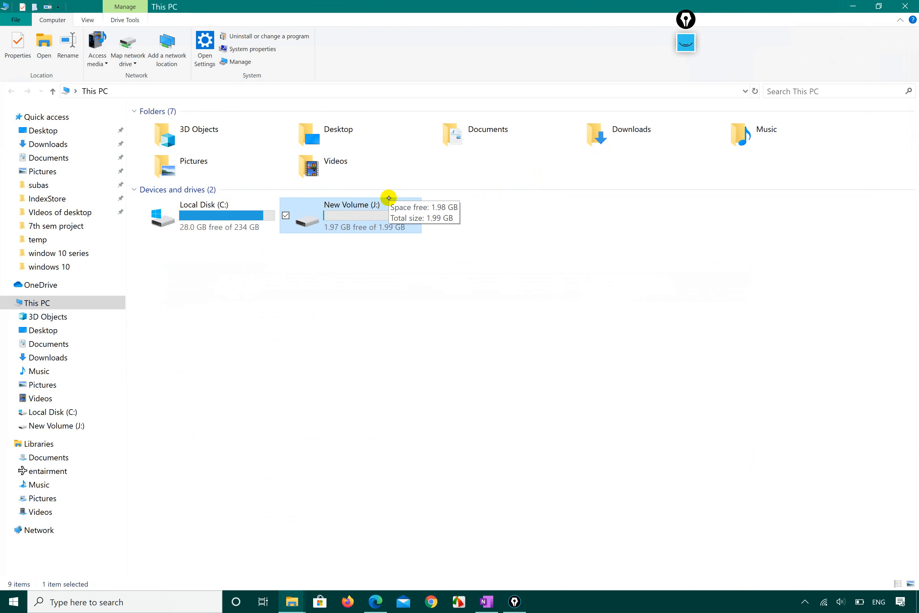
double_click(376, 210)
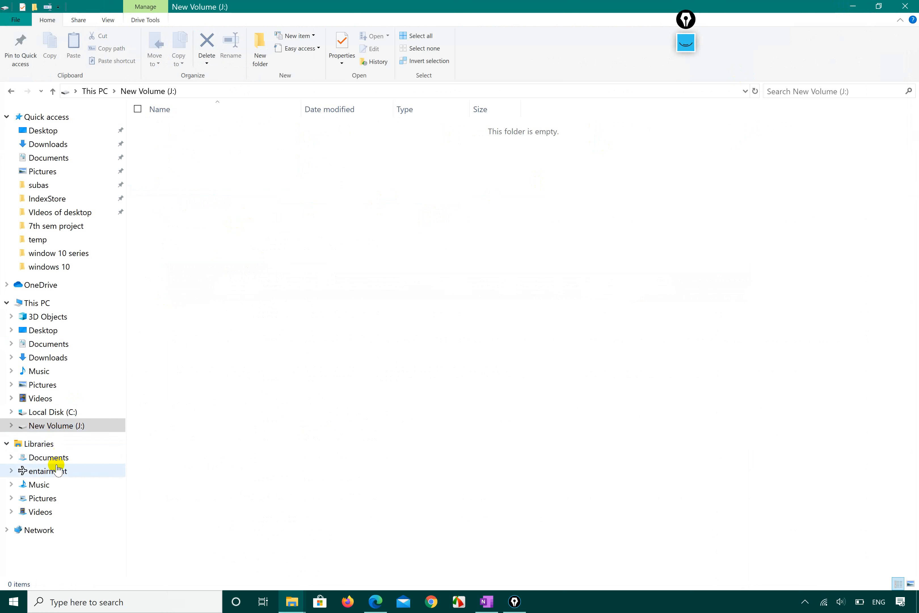
left_click(49, 330)
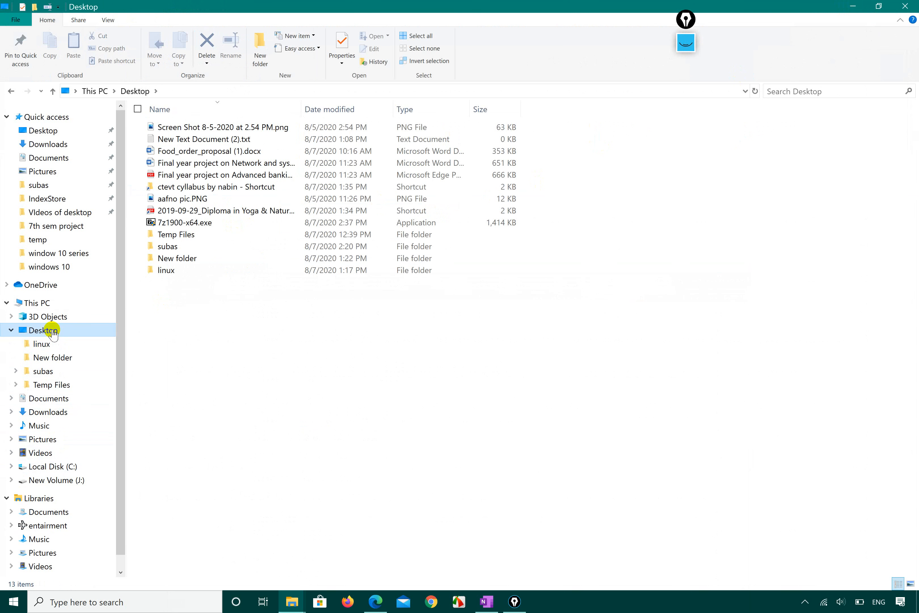
left_click(214, 201)
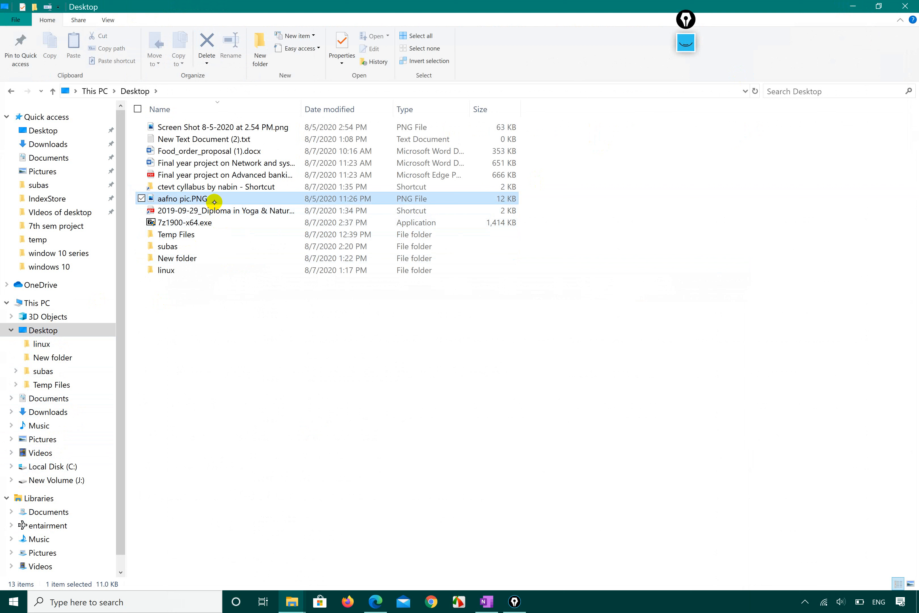
key("ctrl+c")
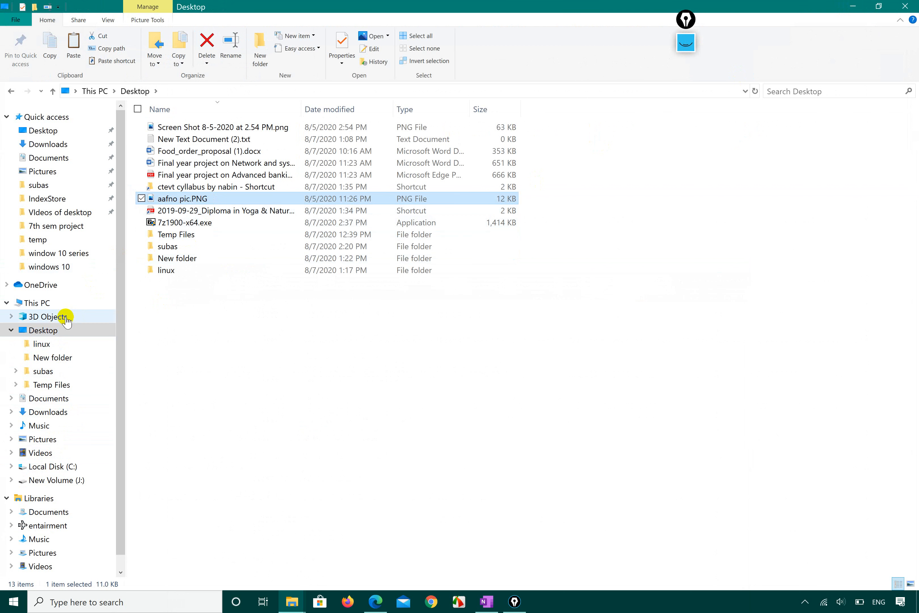
- Paste the copied picture into the New Volume (J:) drive and refresh the folder
double_click(42, 301)
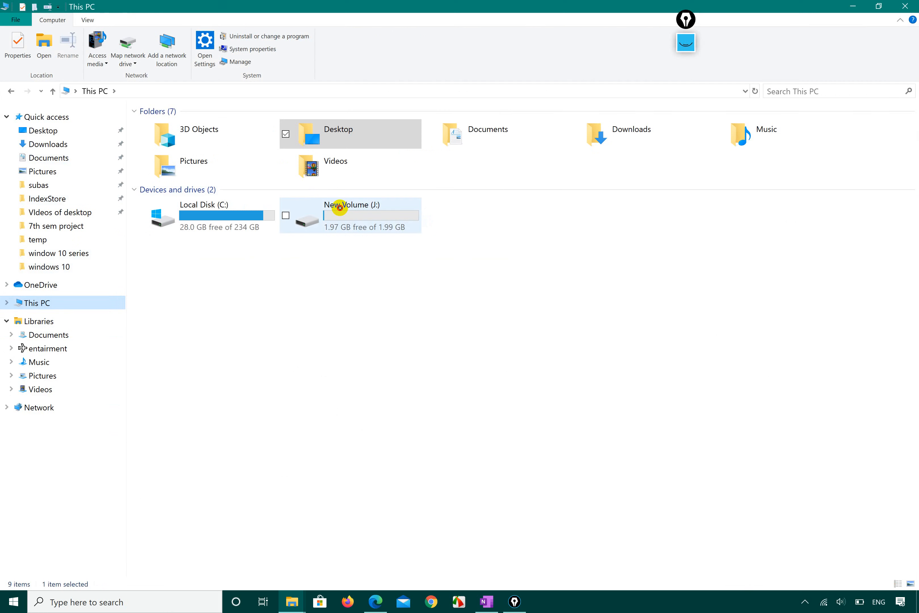
left_click(339, 206)
double_click(339, 206)
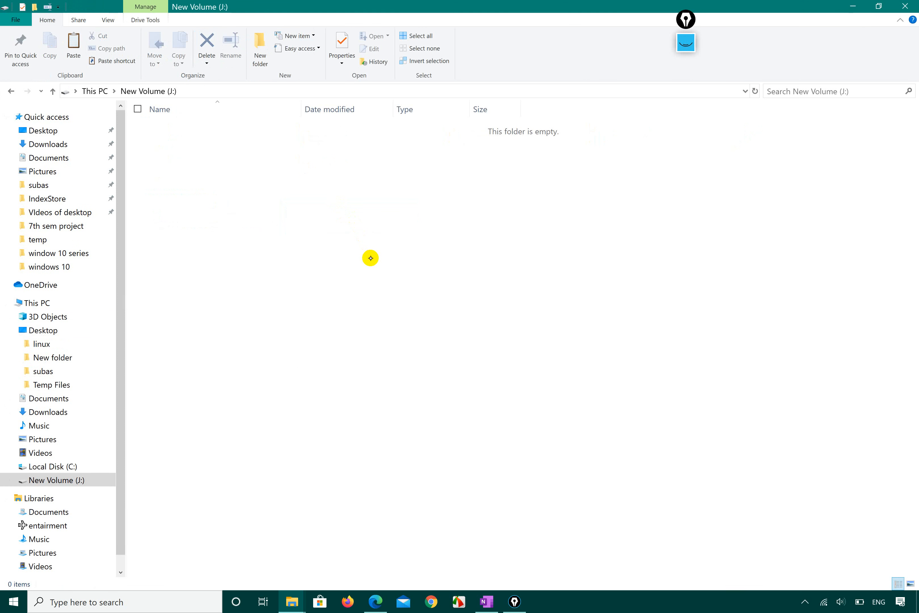
right_click(282, 215)
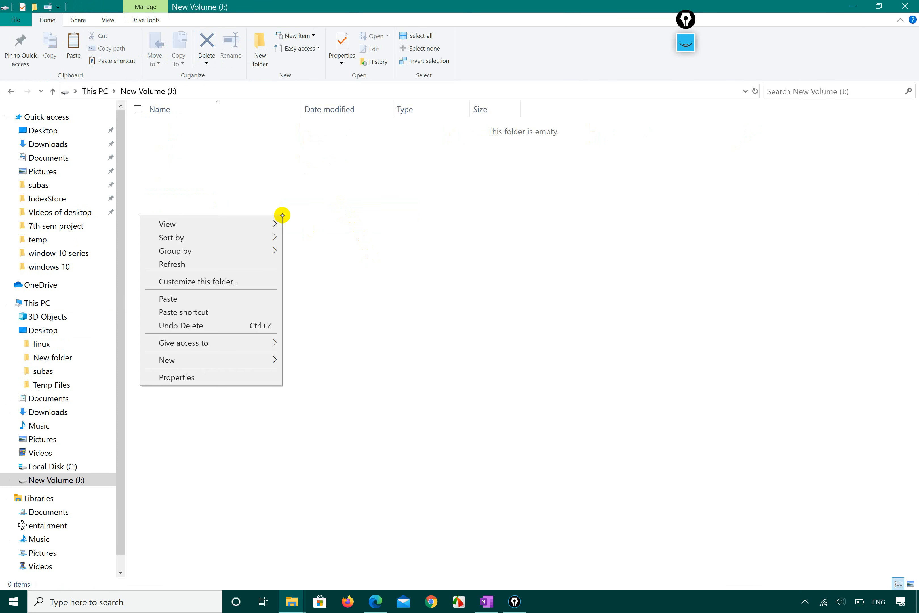
left_click(213, 303)
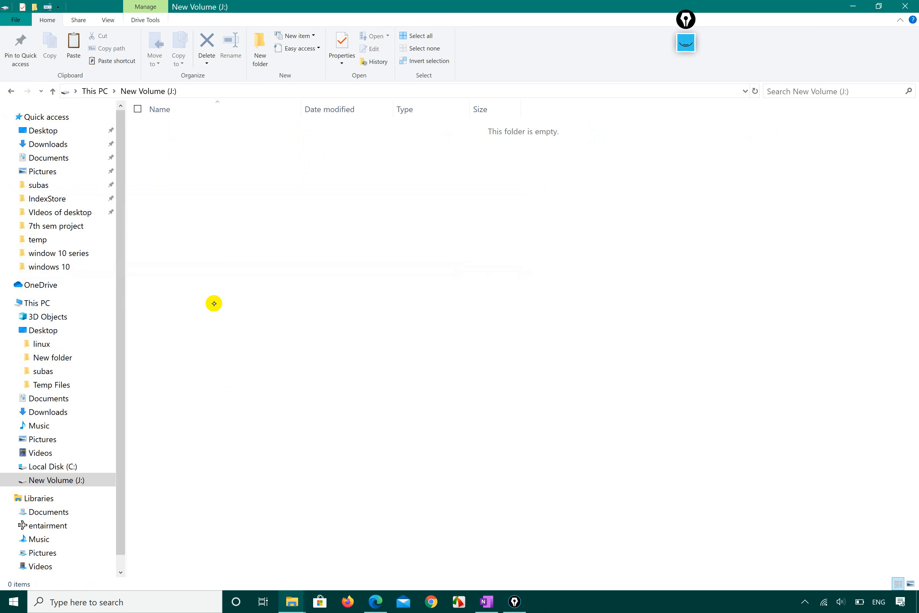
right_click(316, 237)
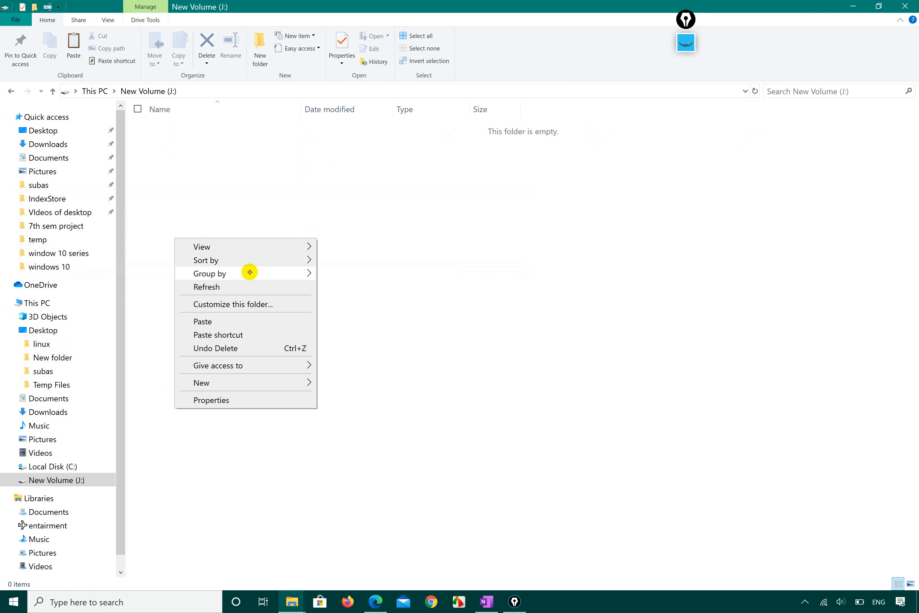
left_click(236, 291)
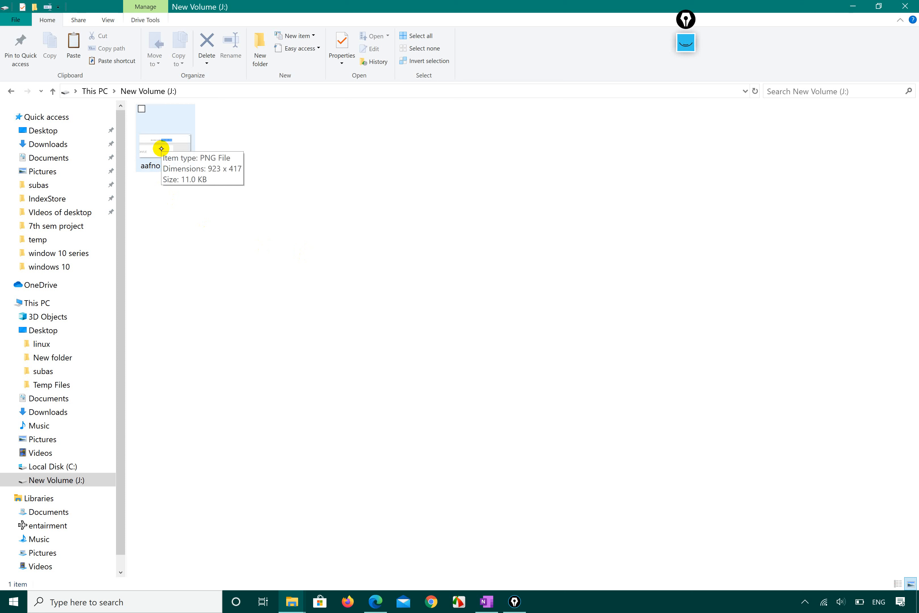
- Open the Properties dialog of aafno pic.PNG on the New Volume (J:) drive
left_click(161, 149)
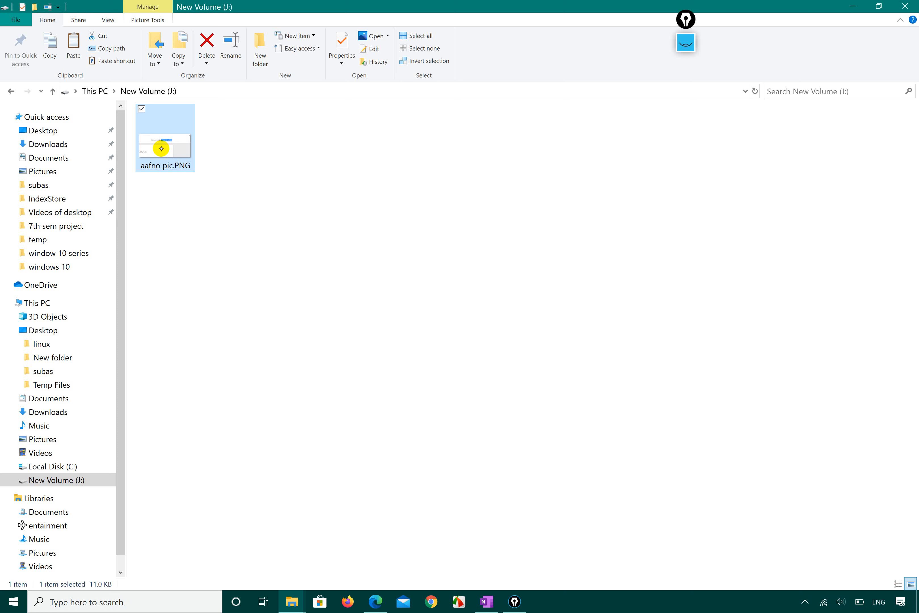
right_click(162, 149)
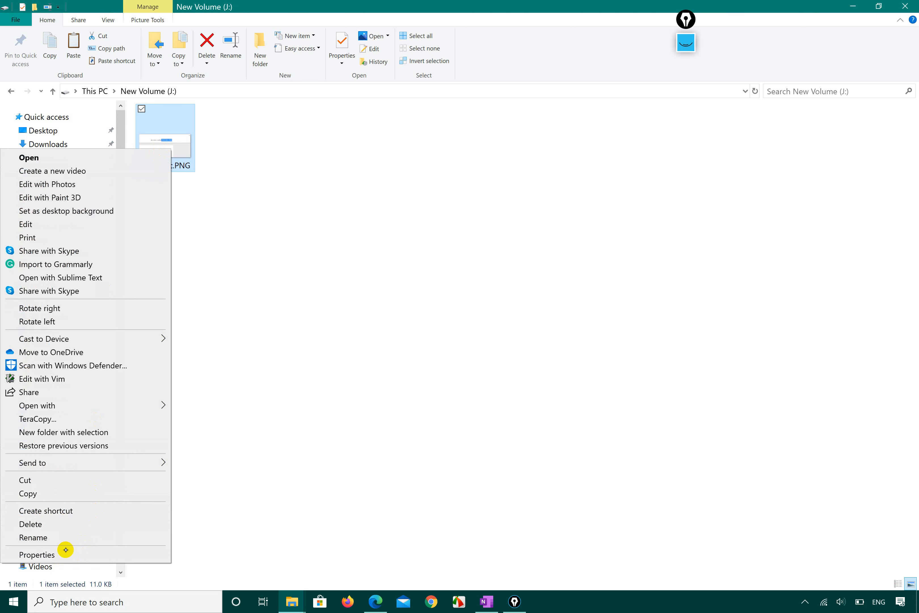
left_click(73, 557)
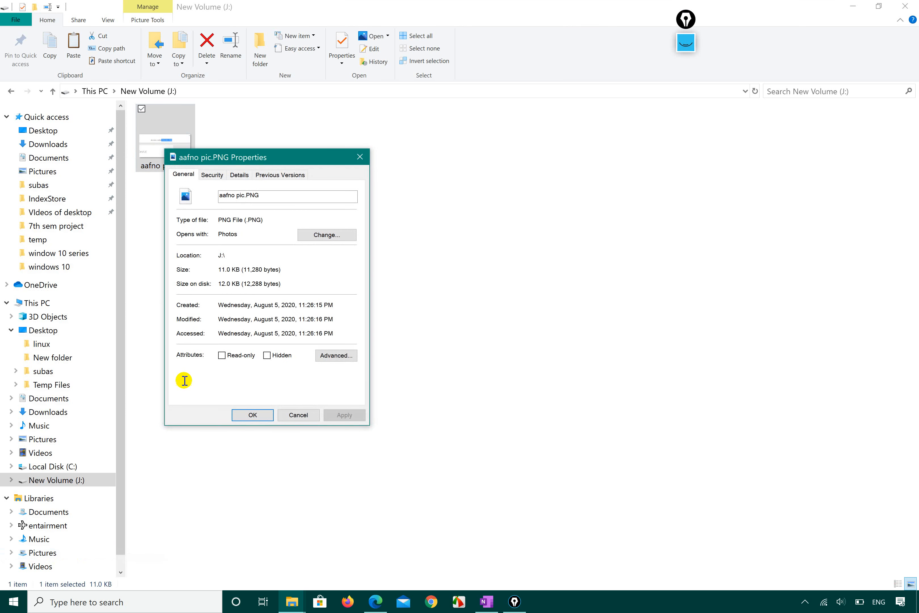
- View the security permissions of aafno pic.PNG, reopen its Properties to view them again, and cancel the dialog
left_click(212, 175)
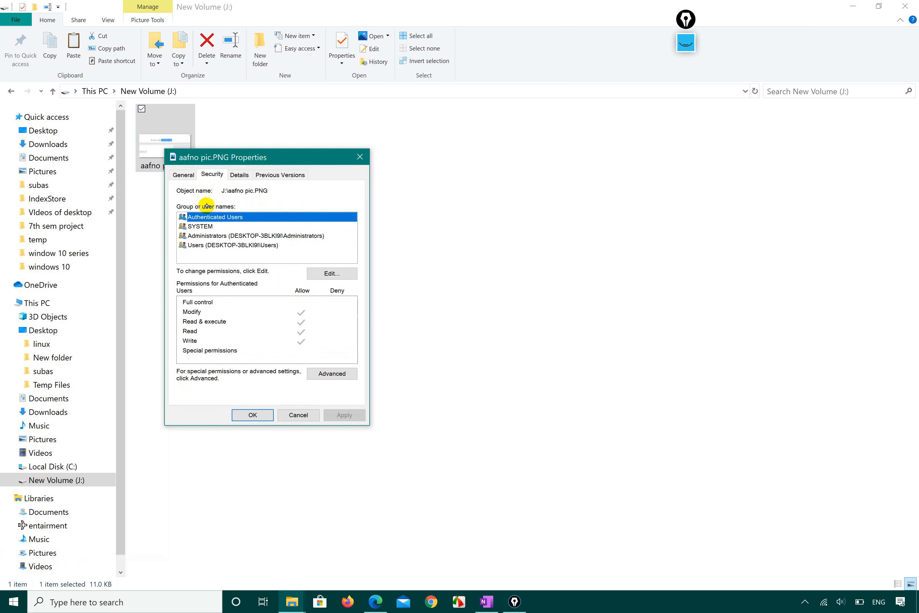
left_click(361, 156)
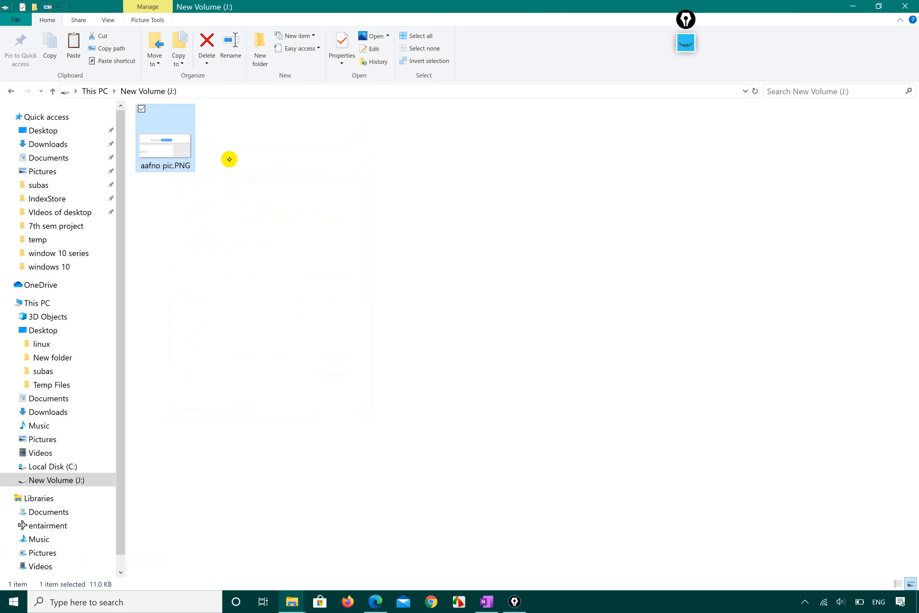
right_click(164, 154)
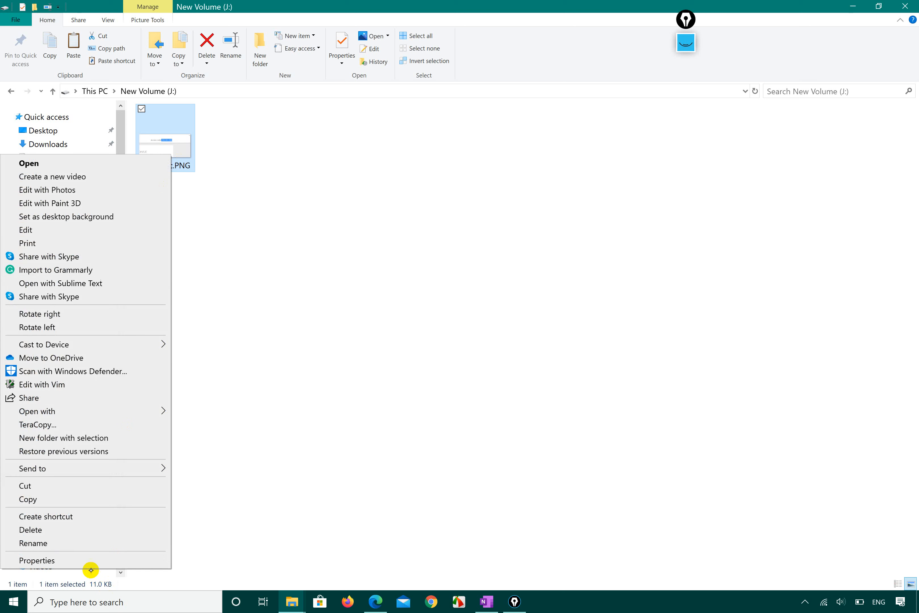
left_click(90, 558)
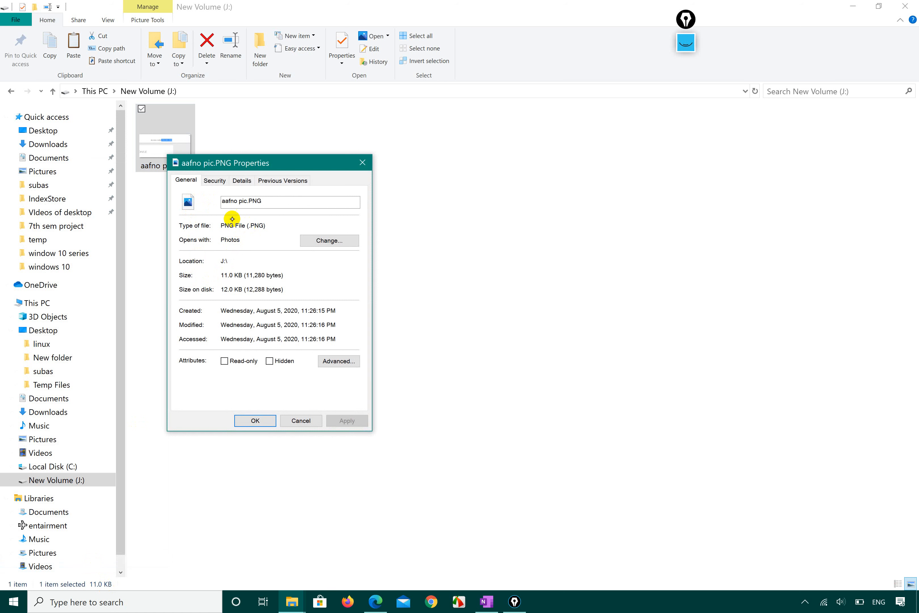
left_click(215, 179)
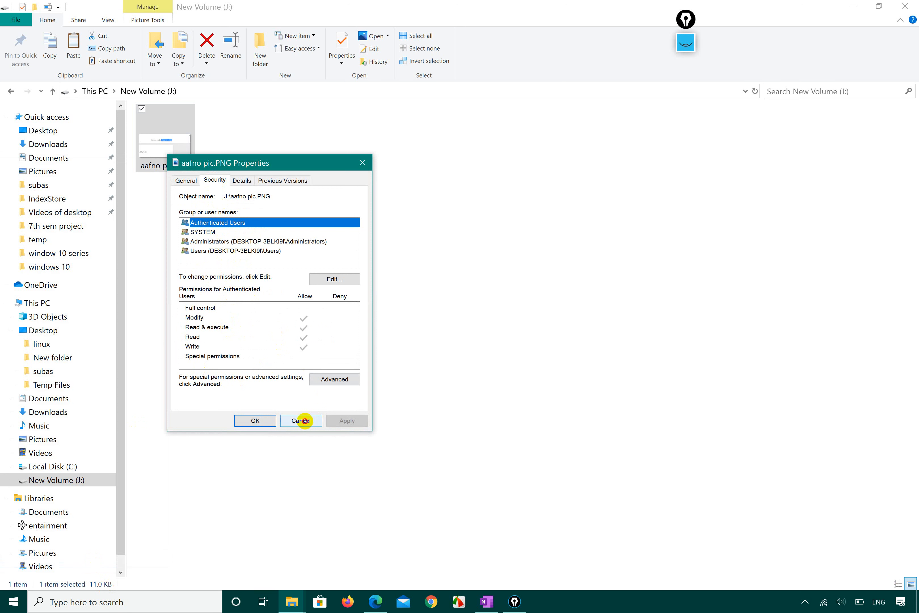
left_click(303, 420)
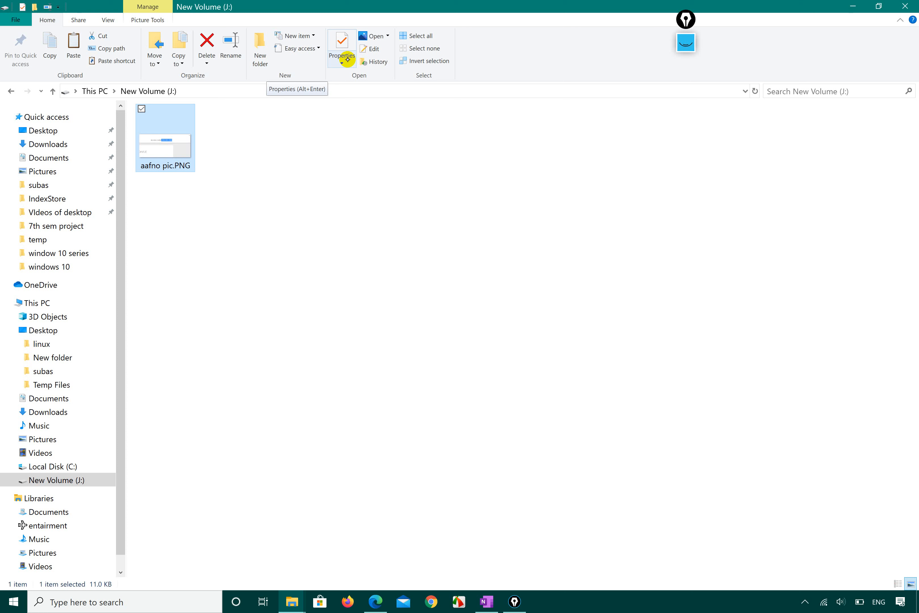
left_click(297, 169)
left_click(190, 144)
left_click(108, 20)
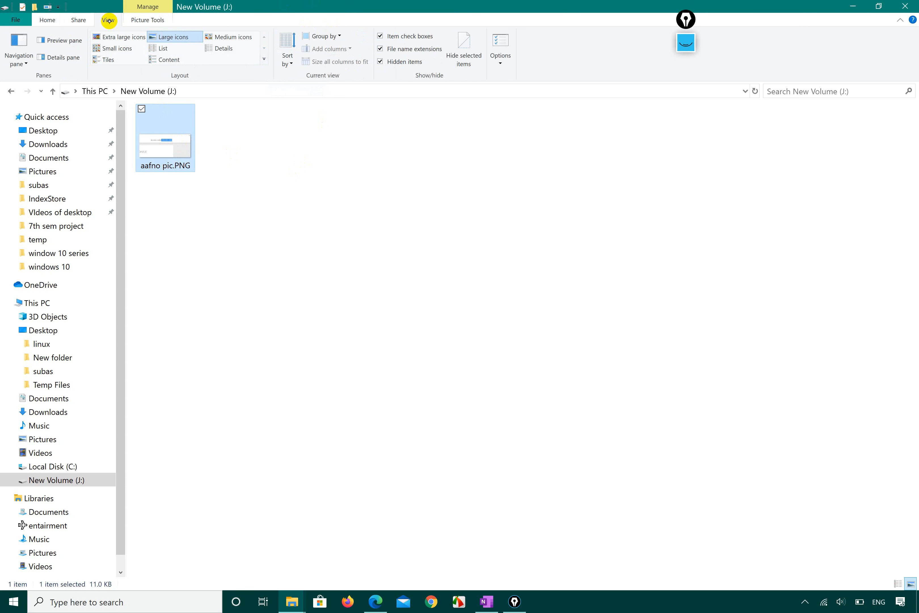
left_click(48, 22)
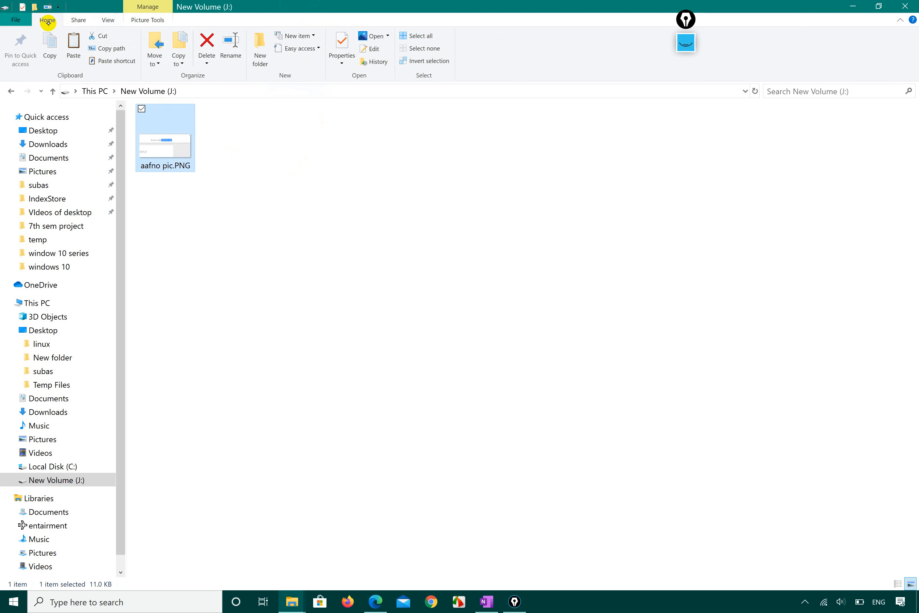
- Open the security permissions in the Properties of aafno pic.PNG and dismiss the notification
right_click(168, 137)
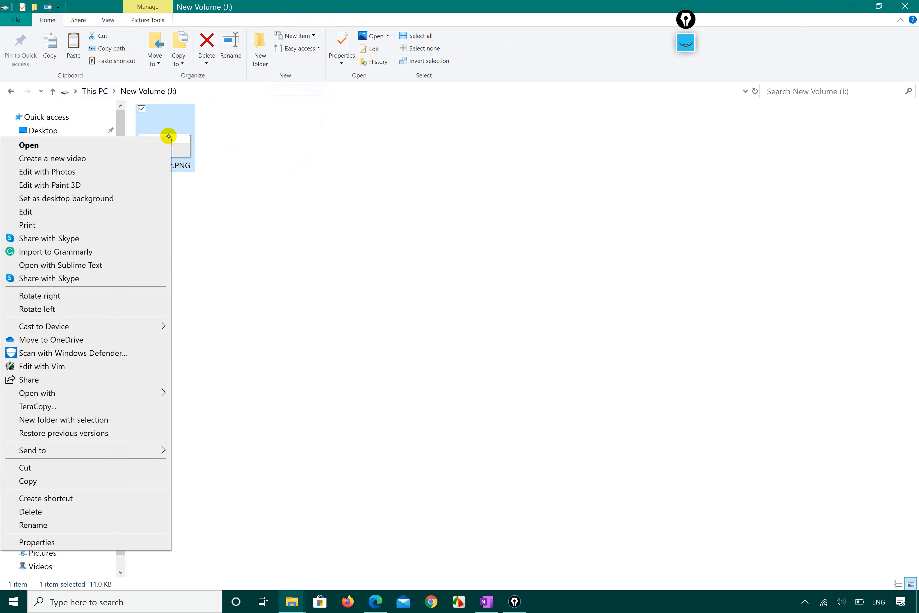
left_click(94, 542)
left_click(219, 161)
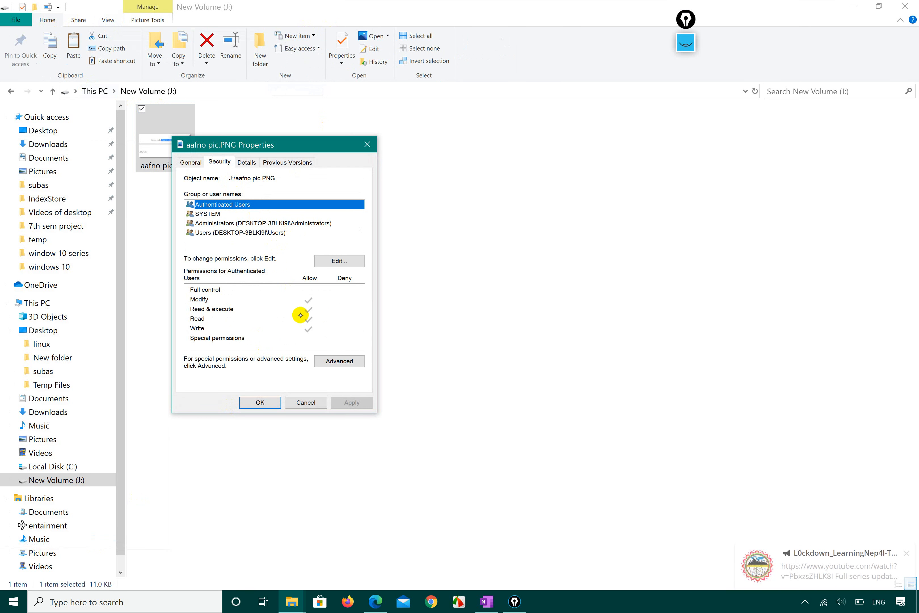
left_click(906, 549)
- Show the screen pen annotations again and clear all the old drawings
left_click(514, 599)
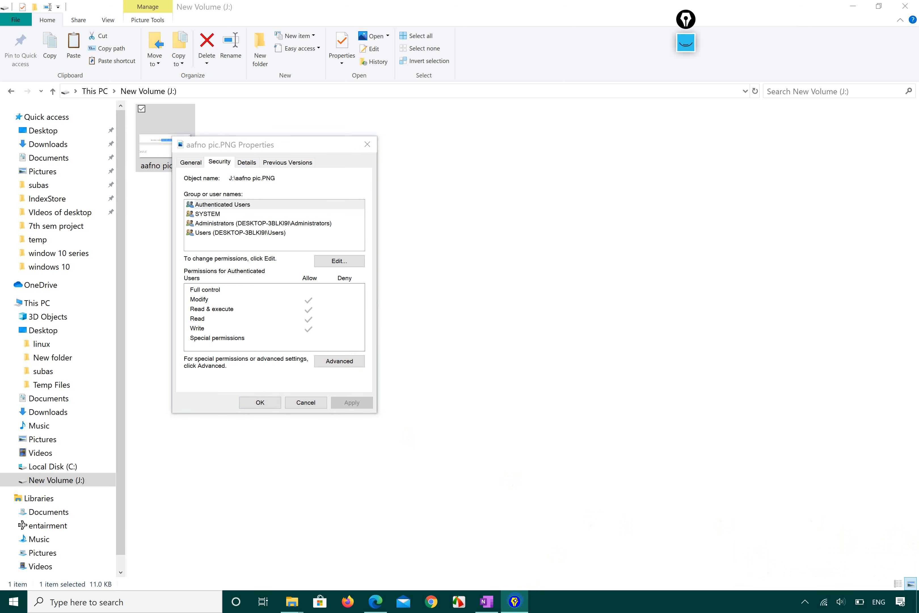
left_click(687, 48)
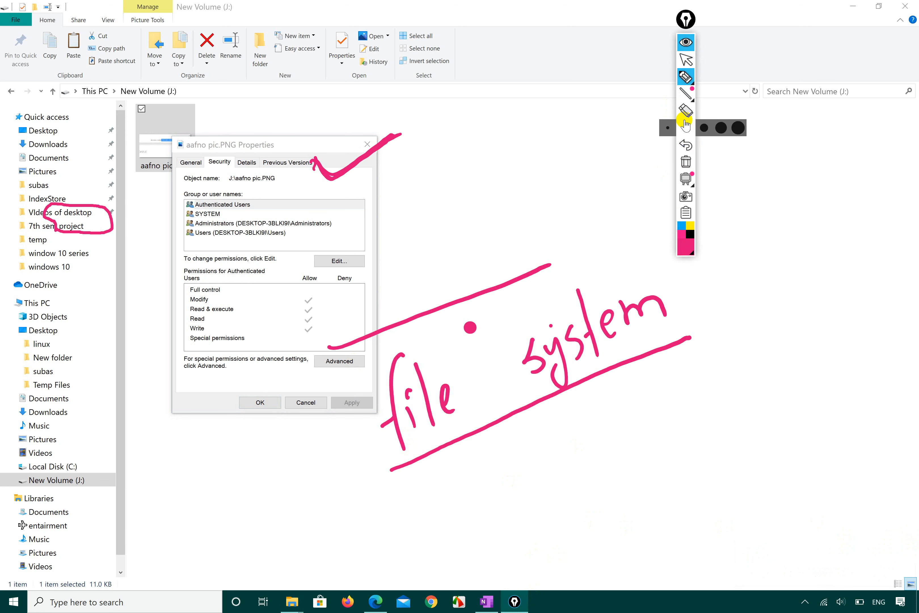
left_click(686, 160)
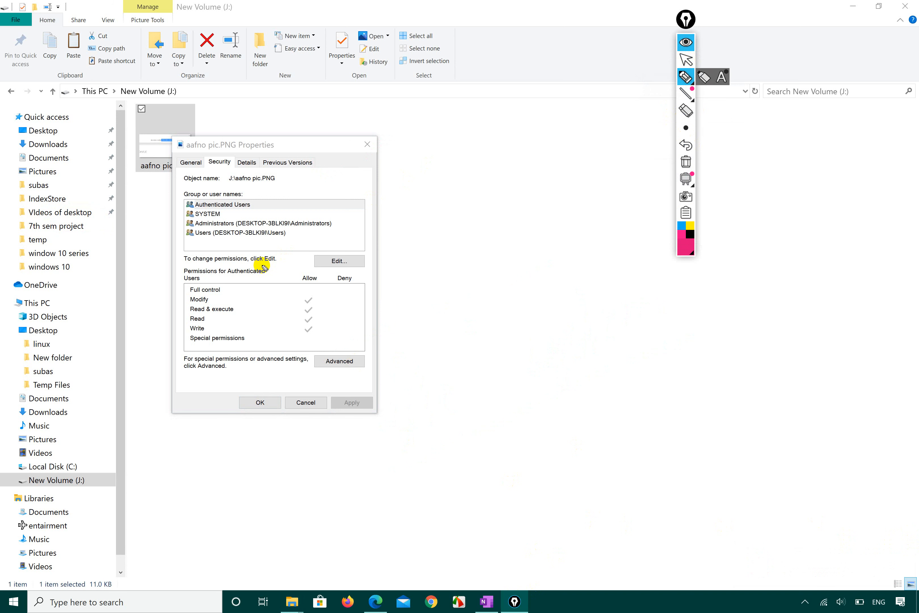
- Circle the Group or user names list in pink with the screen pen, erase the circle and return to the pointer
mouse_move(291, 266)
left_mouse_down()
mouse_move(363, 243)
mouse_move(325, 193)
mouse_move(185, 191)
mouse_move(177, 231)
mouse_move(226, 264)
mouse_move(310, 267)
left_mouse_up()
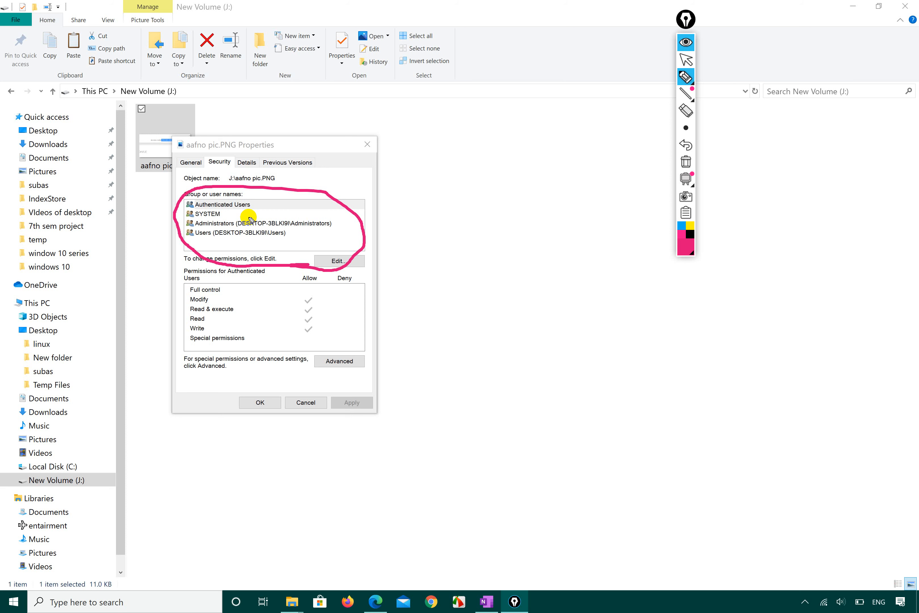
left_click(686, 111)
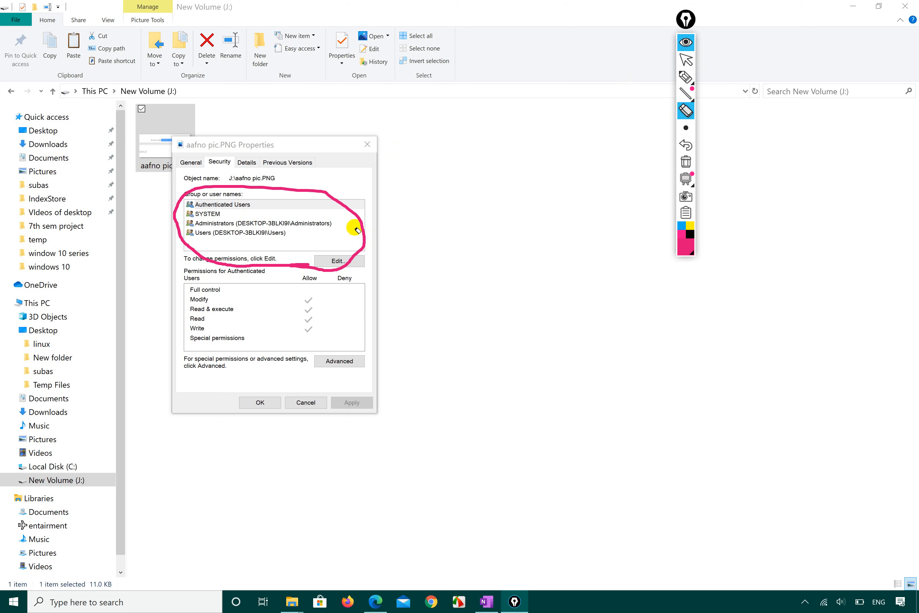
left_click_drag(355, 226, 351, 196)
mouse_move(686, 94)
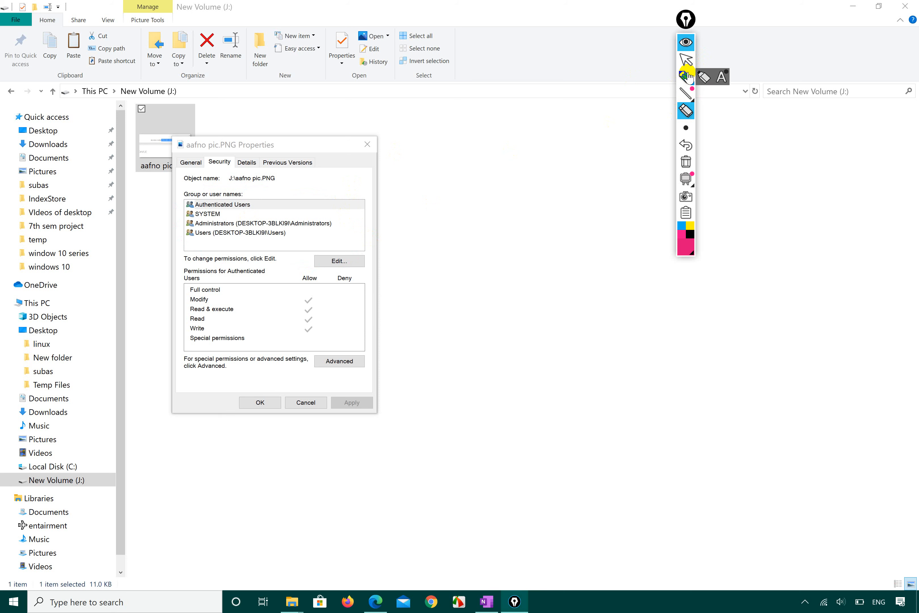
left_click(686, 59)
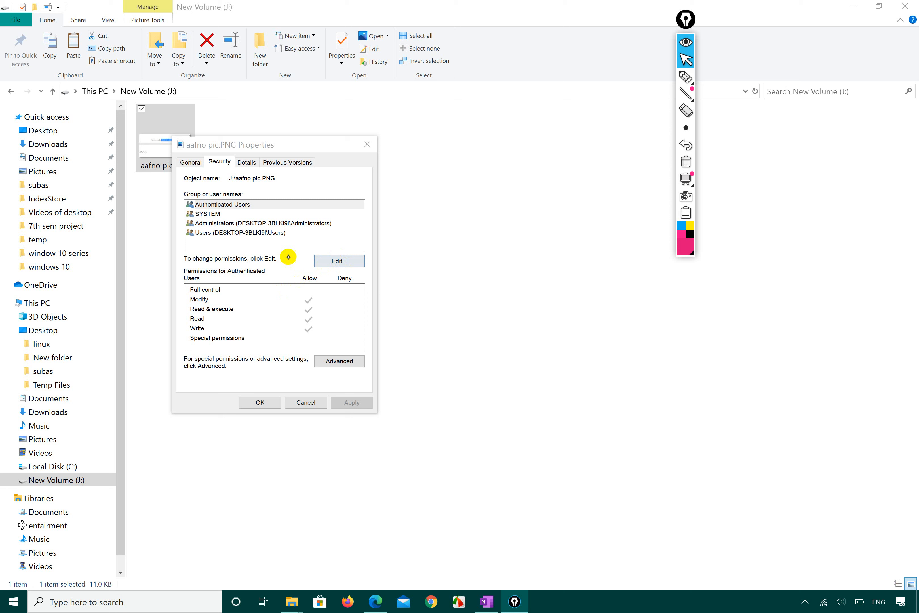
- Circle the note "To change permissions, click Edit." in pink with the screen pen
left_click(686, 77)
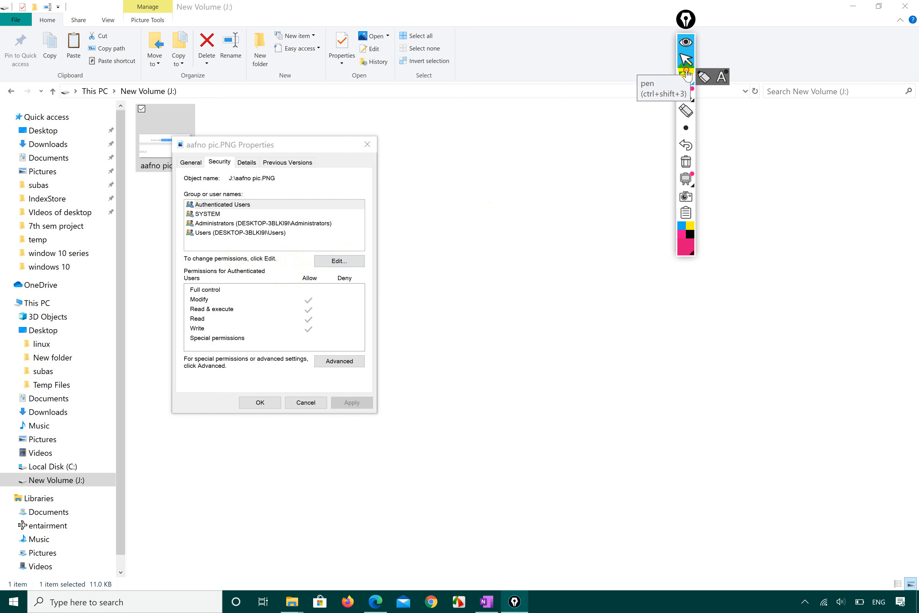
mouse_move(179, 264)
left_mouse_down()
mouse_move(261, 267)
mouse_move(281, 257)
mouse_move(216, 231)
mouse_move(183, 253)
left_mouse_up()
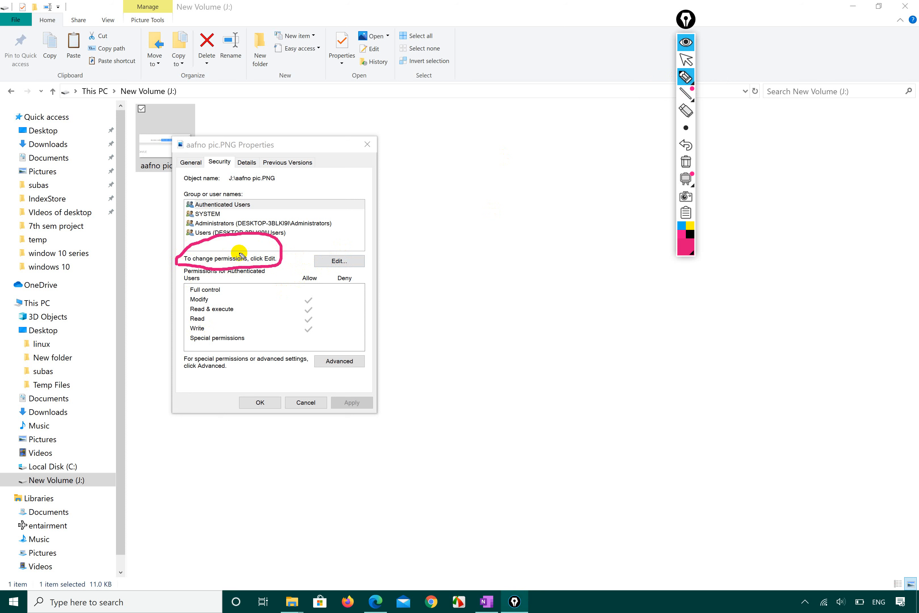
mouse_move(686, 95)
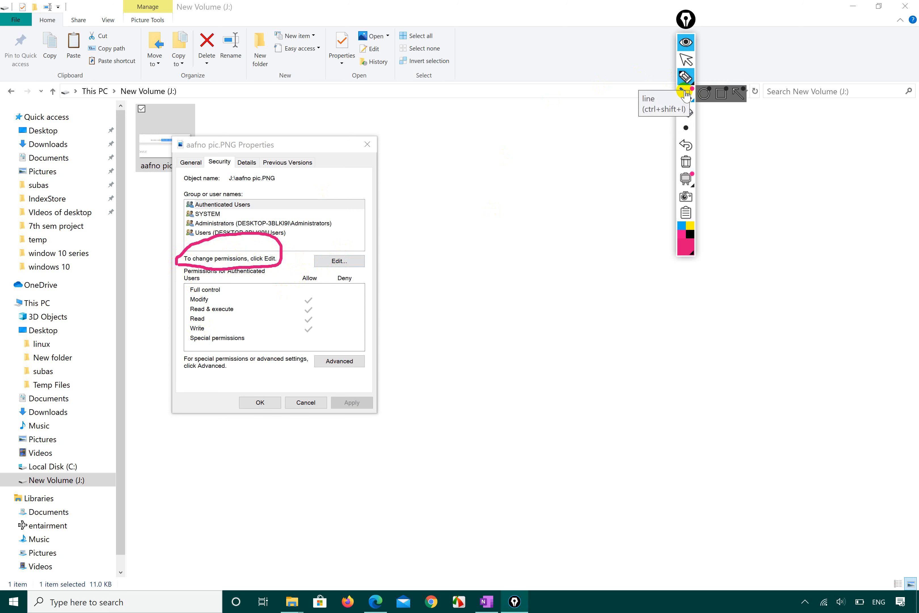
- Open the permissions of aafno pic.PNG for editing and place that dialog beside the Properties dialog
left_click(686, 61)
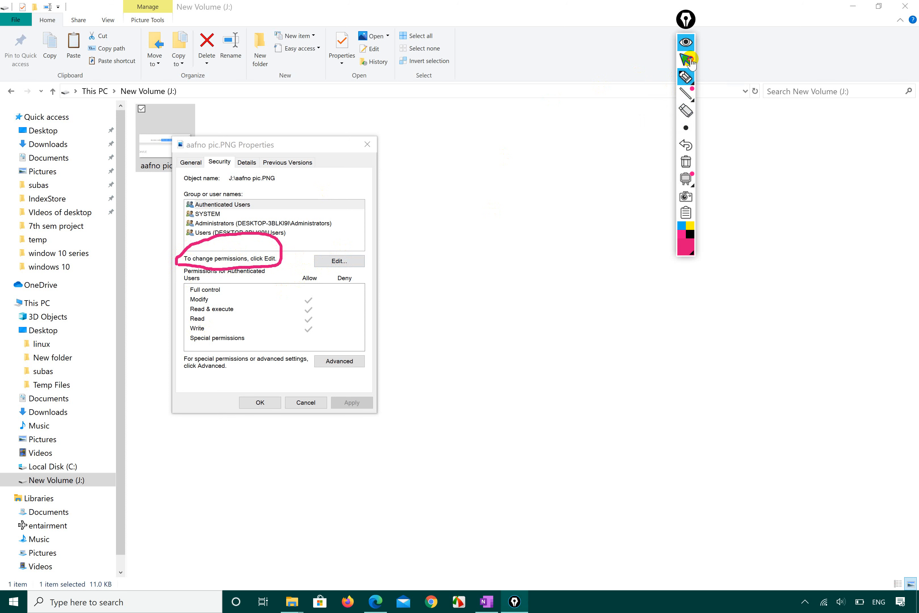
left_click(339, 261)
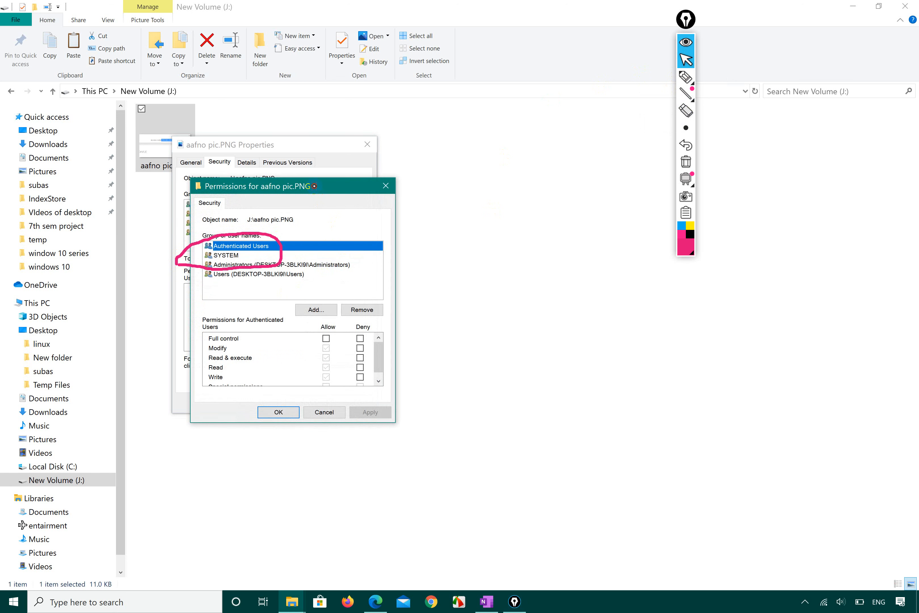
left_click_drag(315, 186, 521, 140)
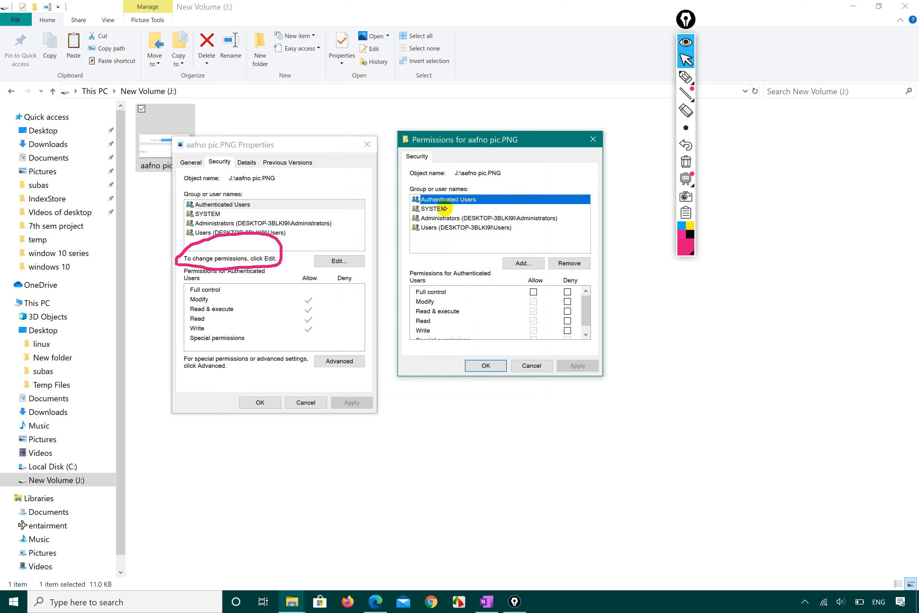
- Examine the Allow and Deny permissions of the Authenticated Users, SYSTEM, Administrators and Users groups in turn
left_click(434, 209)
left_click(450, 218)
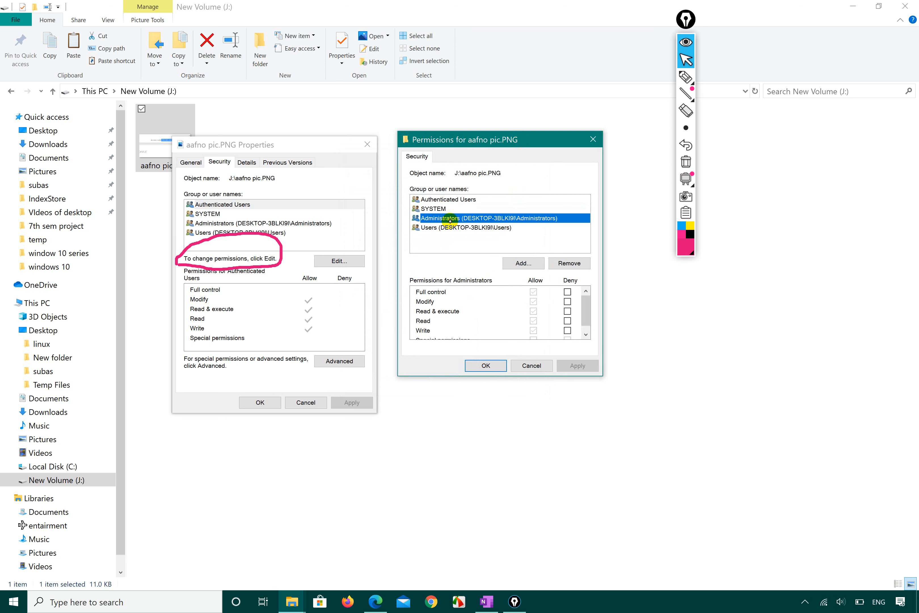
left_click(452, 226)
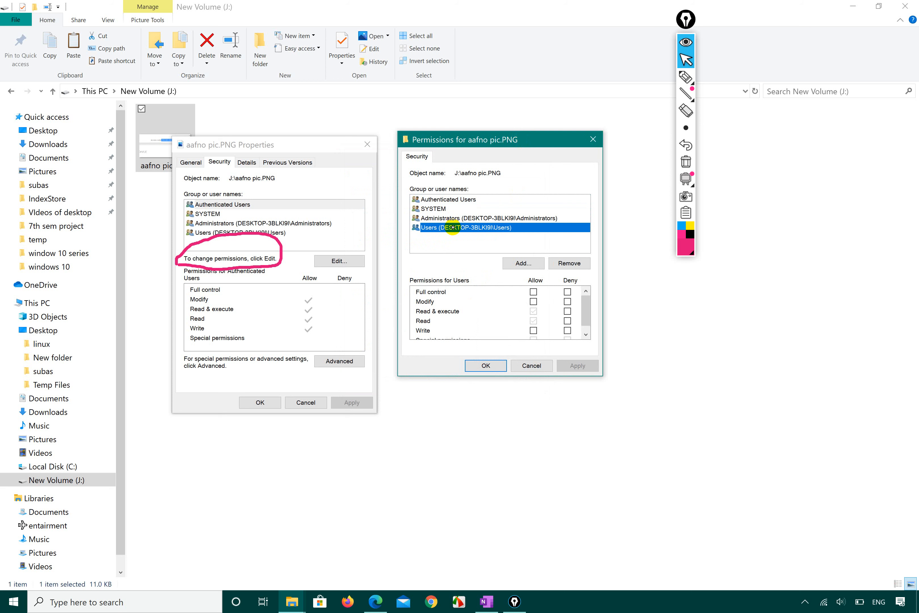
key("Up")
key("Up")
key("Up")
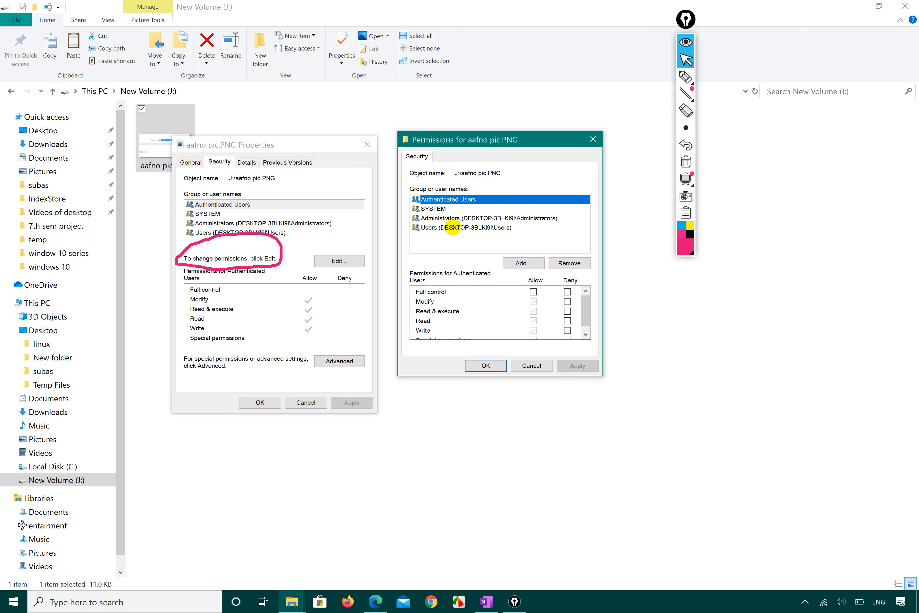
key("Down")
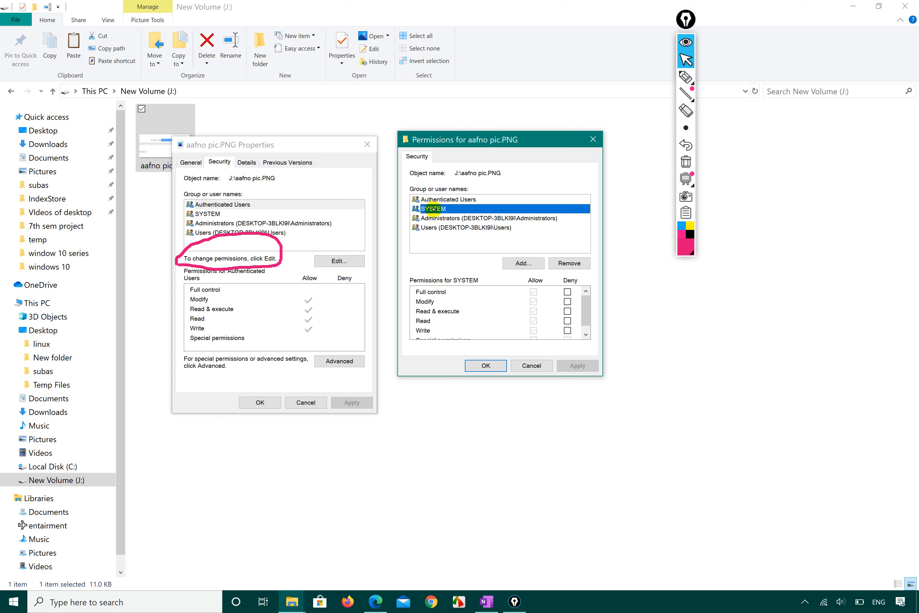
left_click(452, 219)
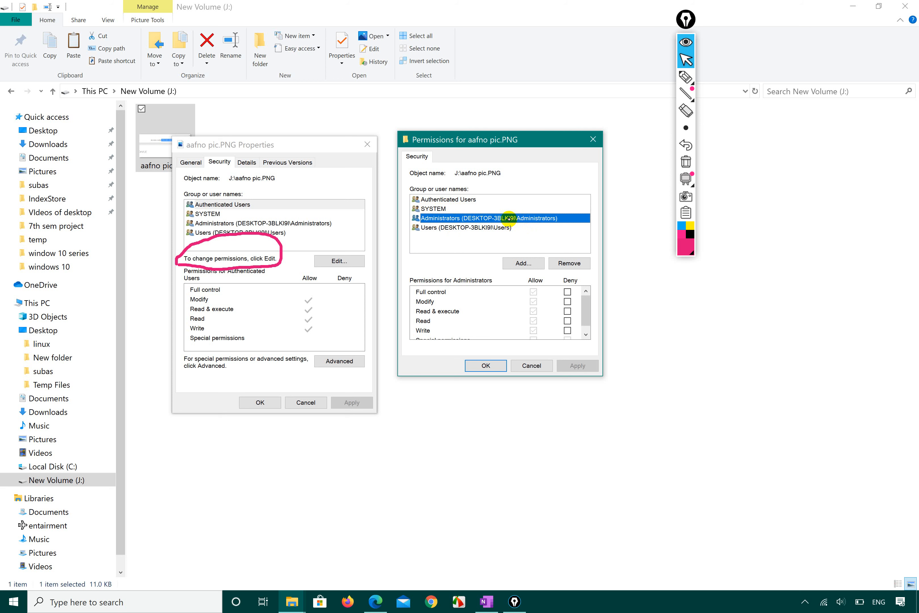
- Allow Full control of aafno pic.PNG for the Users group, then apply and confirm the permissions
left_click(490, 228)
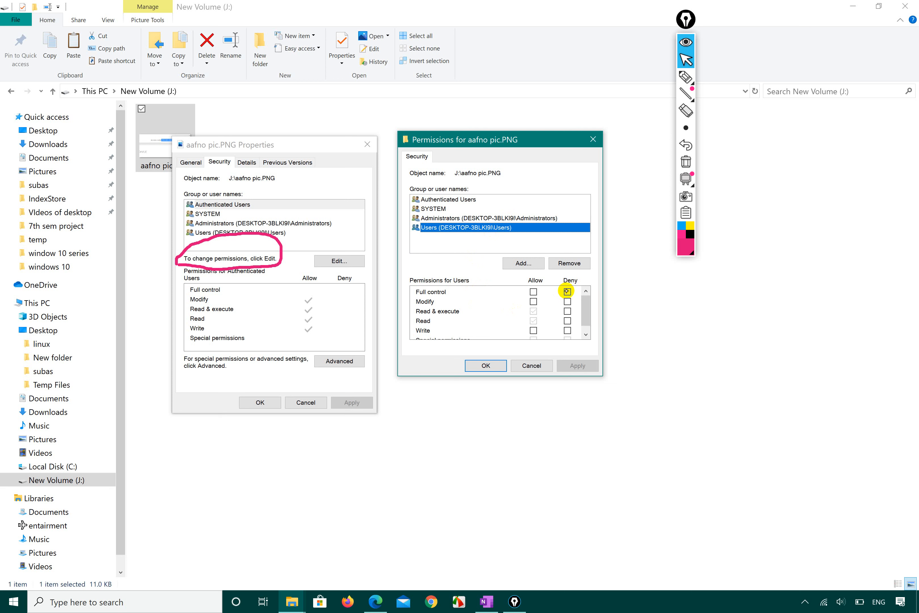
left_click(534, 292)
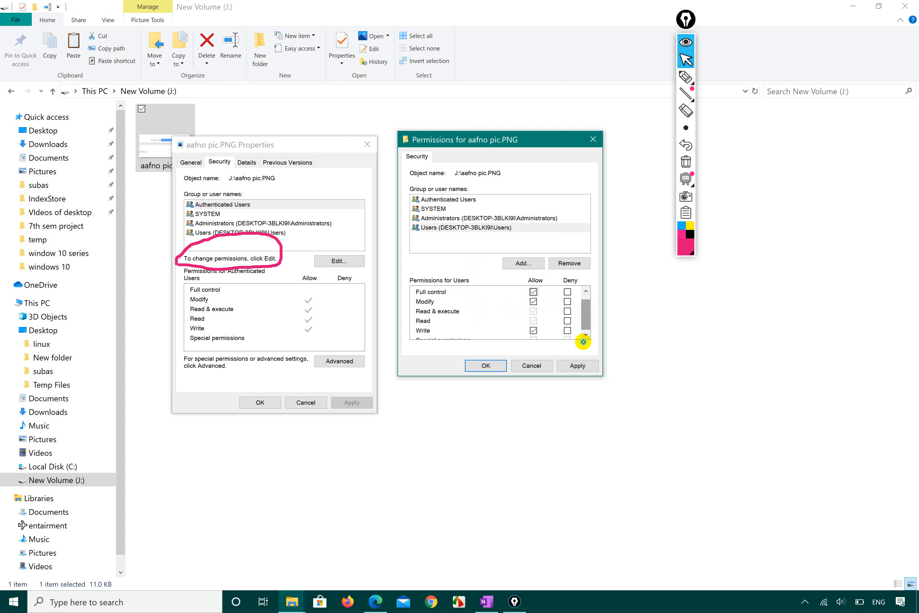
left_click_drag(588, 311, 582, 276)
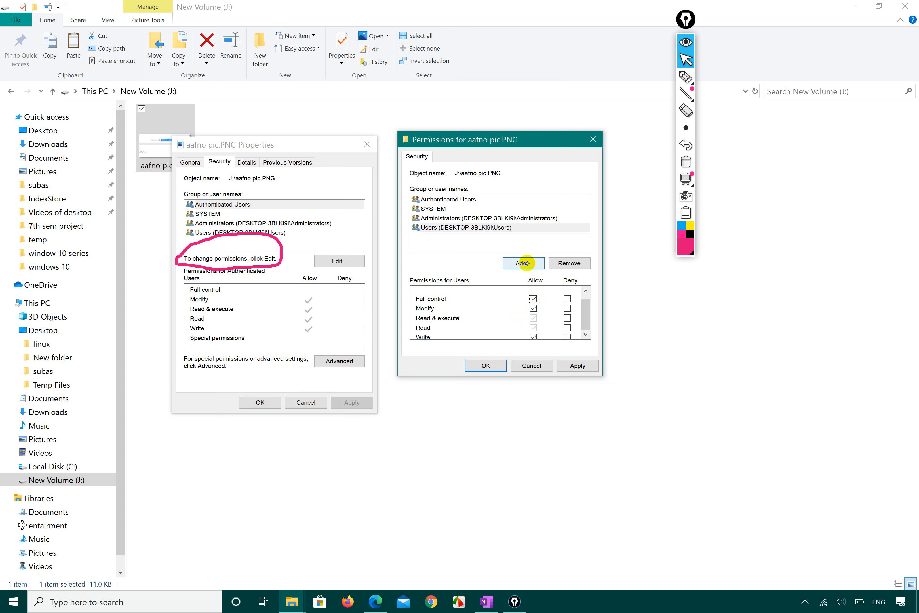
left_click(577, 365)
left_click(485, 365)
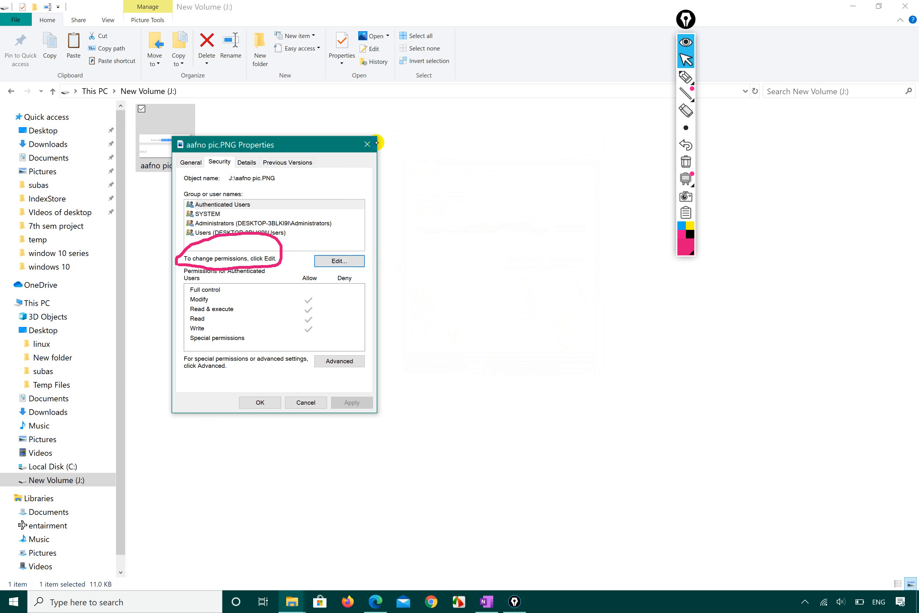
- Close and reopen the Properties of aafno pic.PNG and show its security permissions
left_click(367, 145)
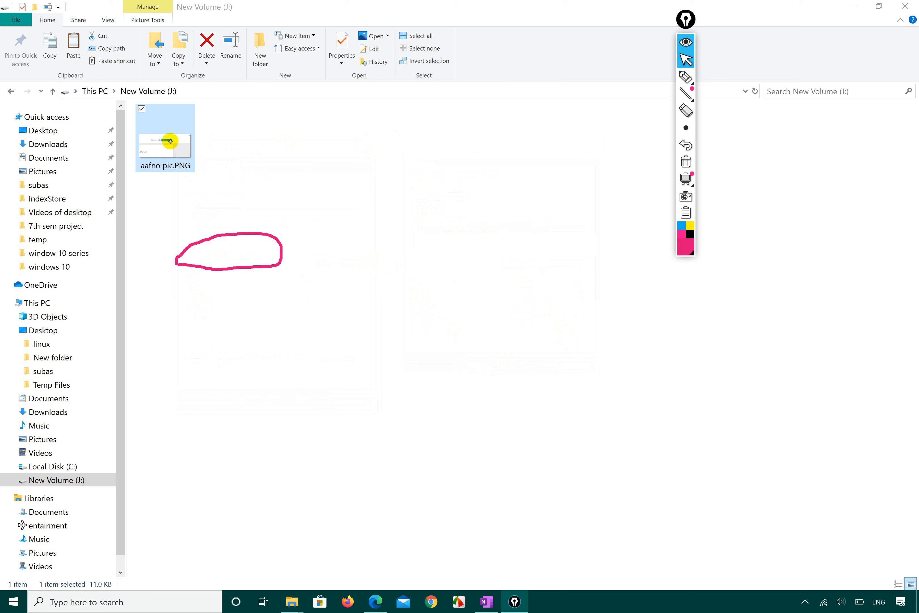
right_click(171, 141)
left_click(127, 545)
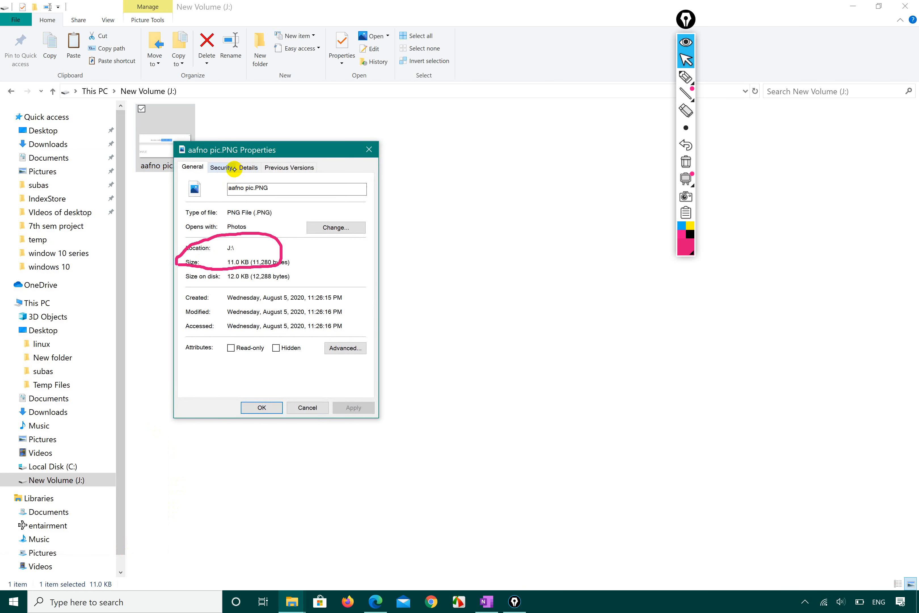
left_click(221, 167)
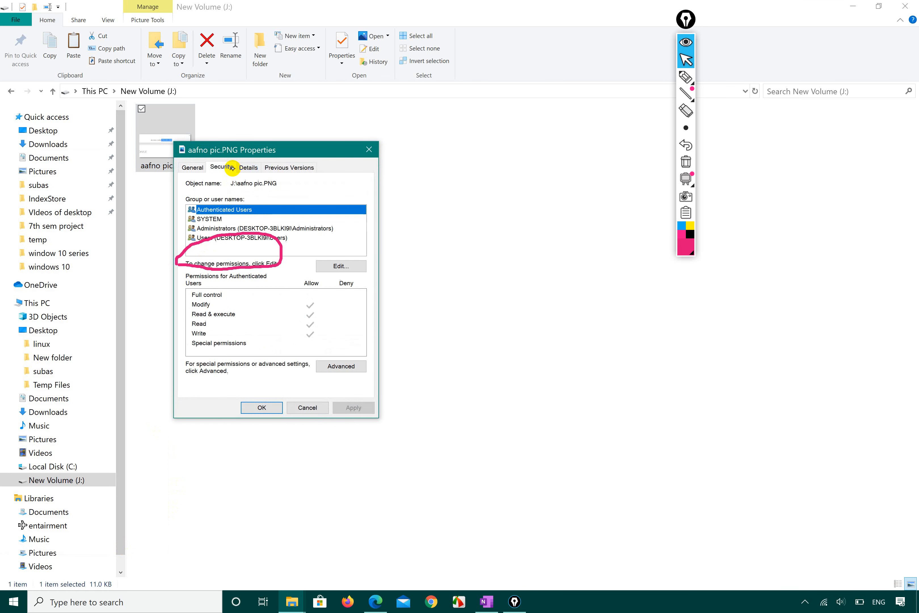
- Start adding a user or group to the permissions of aafno pic.PNG, circle the Advanced option and open the advanced account search
left_click(341, 265)
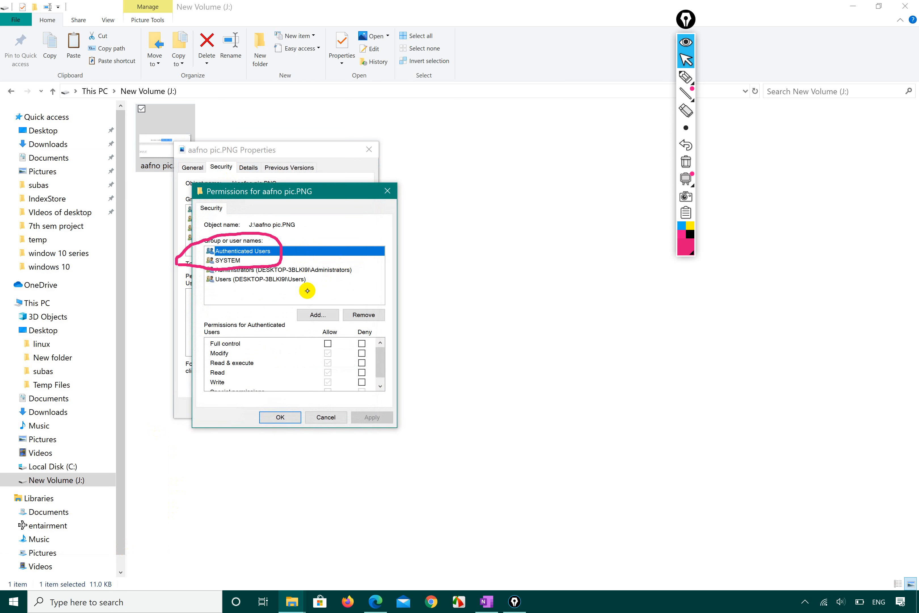
left_click(322, 315)
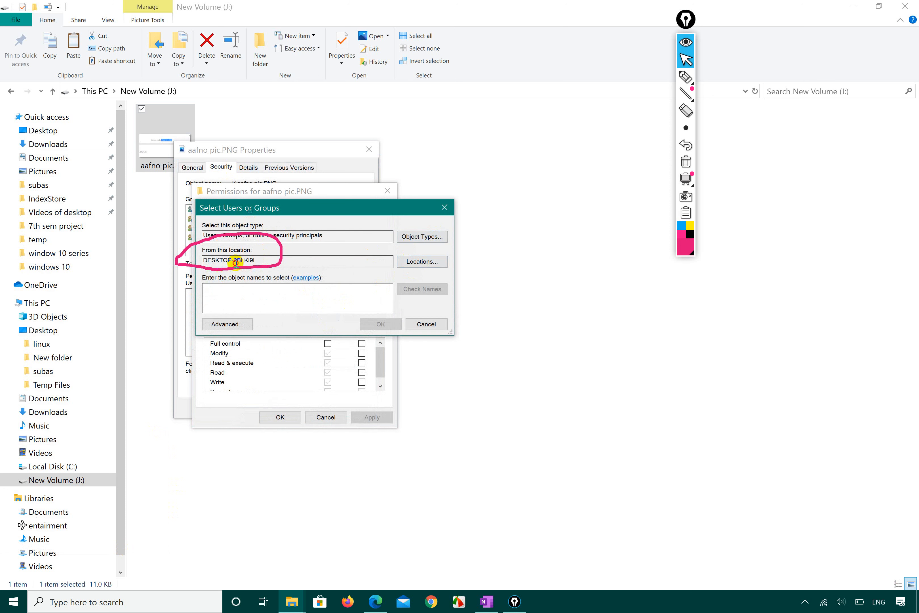
left_click(685, 78)
left_click(685, 44)
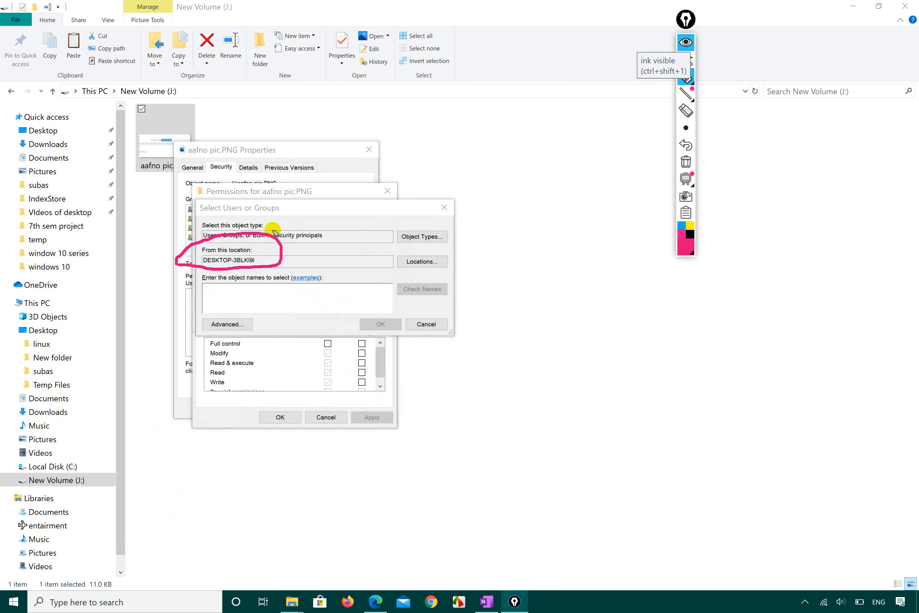
mouse_move(691, 83)
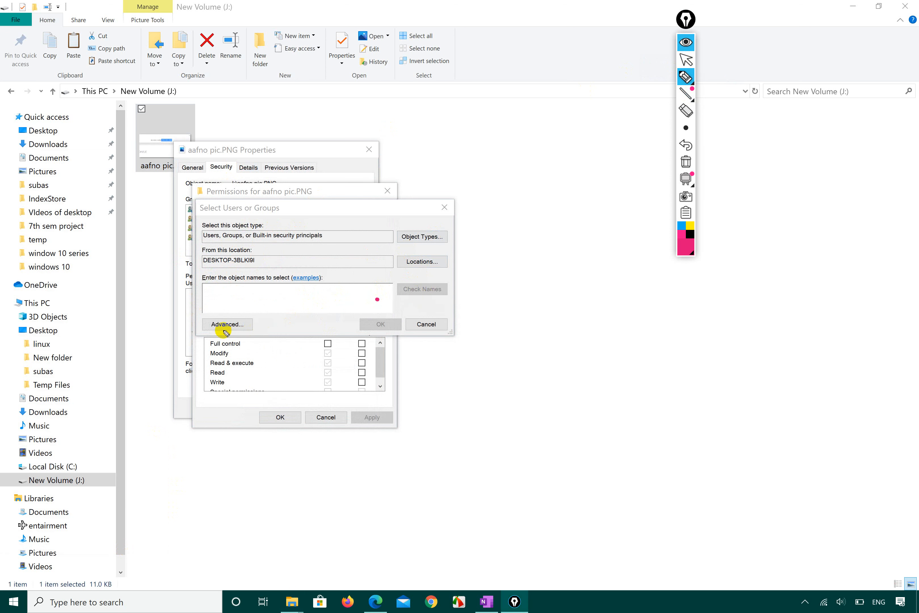
mouse_move(222, 334)
left_mouse_down()
mouse_move(262, 313)
mouse_move(204, 334)
mouse_move(238, 338)
left_mouse_up()
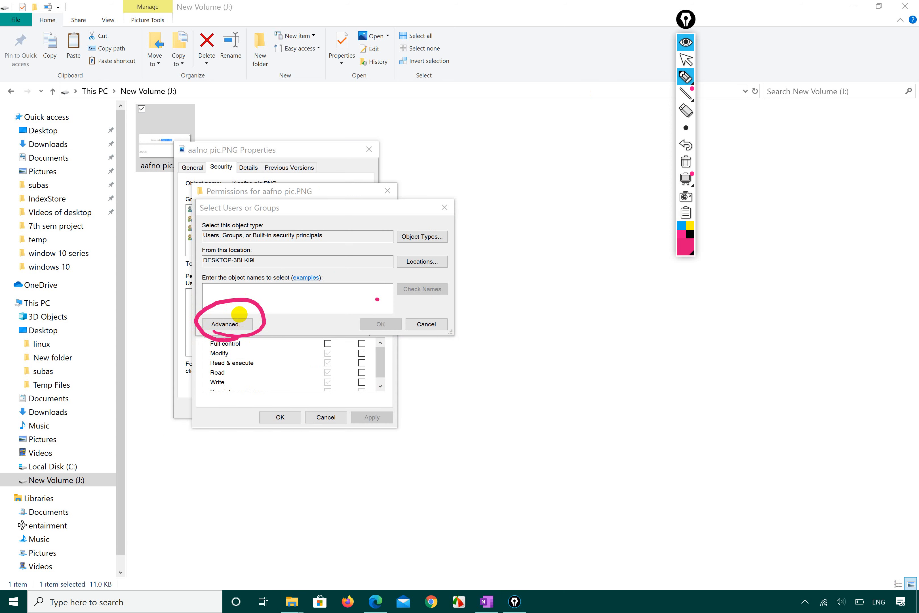
left_click(685, 60)
left_click(226, 329)
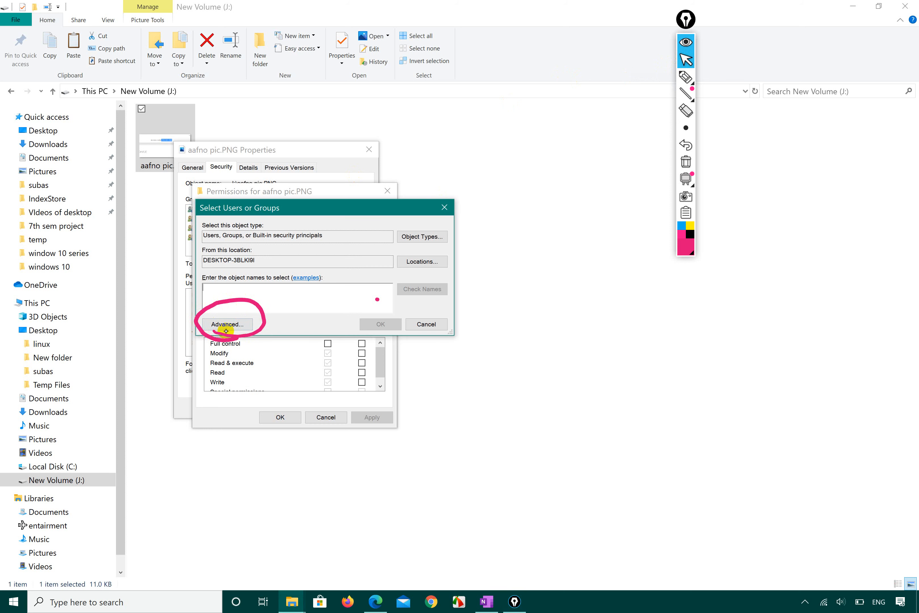
left_click(226, 330)
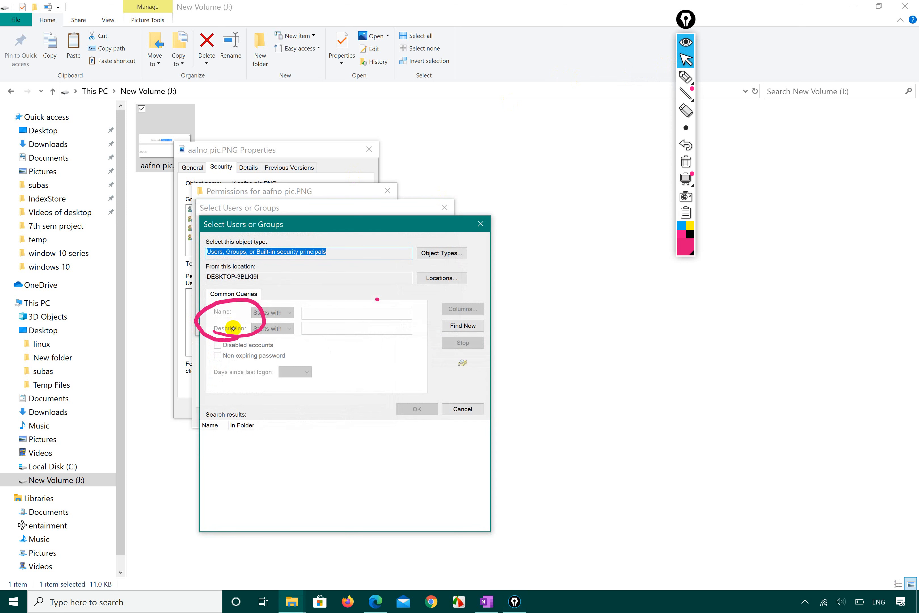
left_click_drag(343, 223, 427, 208)
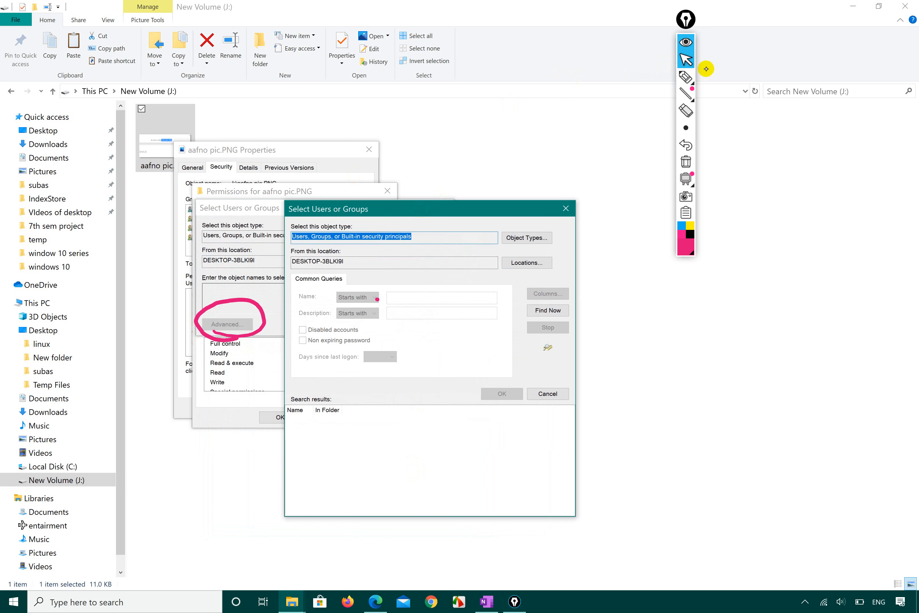
- Circle the Find Now option, list all users and groups on this computer, and widen the Name column of the results
left_click(686, 77)
mouse_move(562, 296)
left_mouse_down()
mouse_move(518, 325)
mouse_move(574, 317)
mouse_move(562, 291)
left_mouse_up()
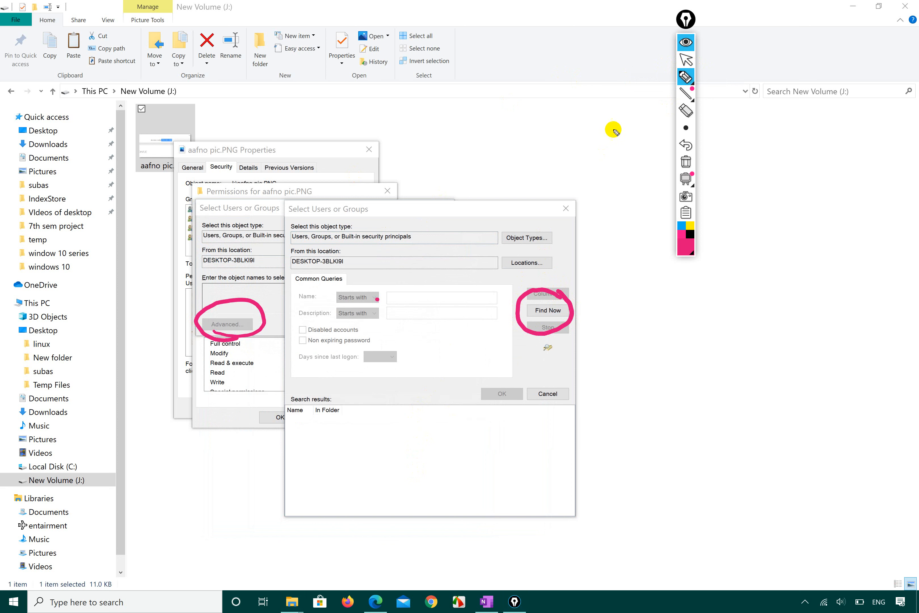
left_click(687, 60)
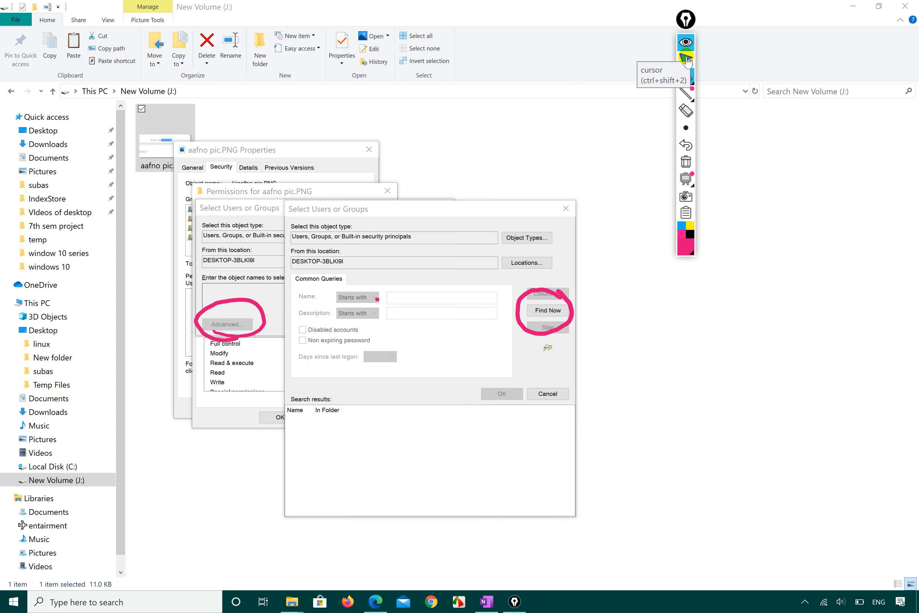
left_click(545, 310)
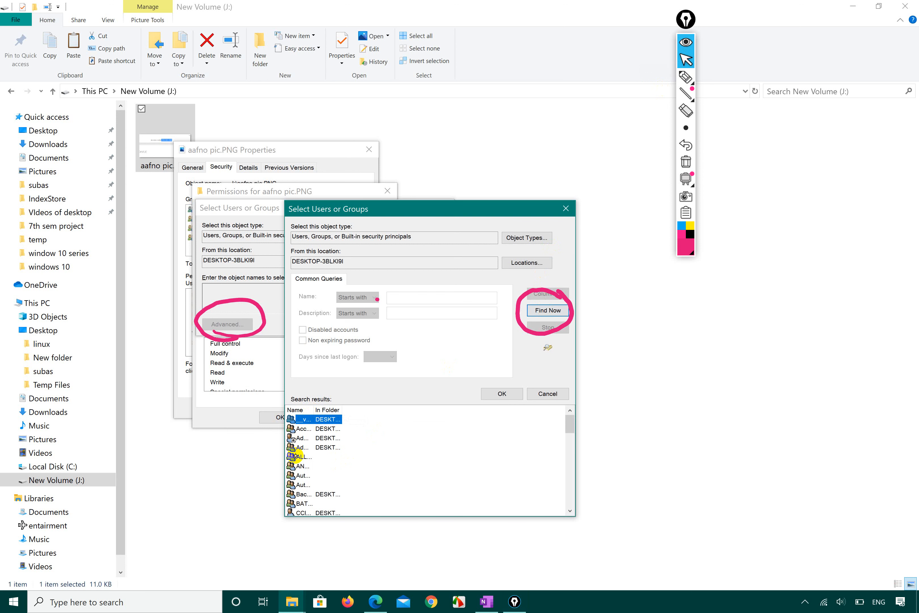
scroll(297, 455, "down", 8)
scroll(296, 456, "up", 13)
left_click_drag(313, 411, 421, 406)
scroll(365, 451, "down", 10)
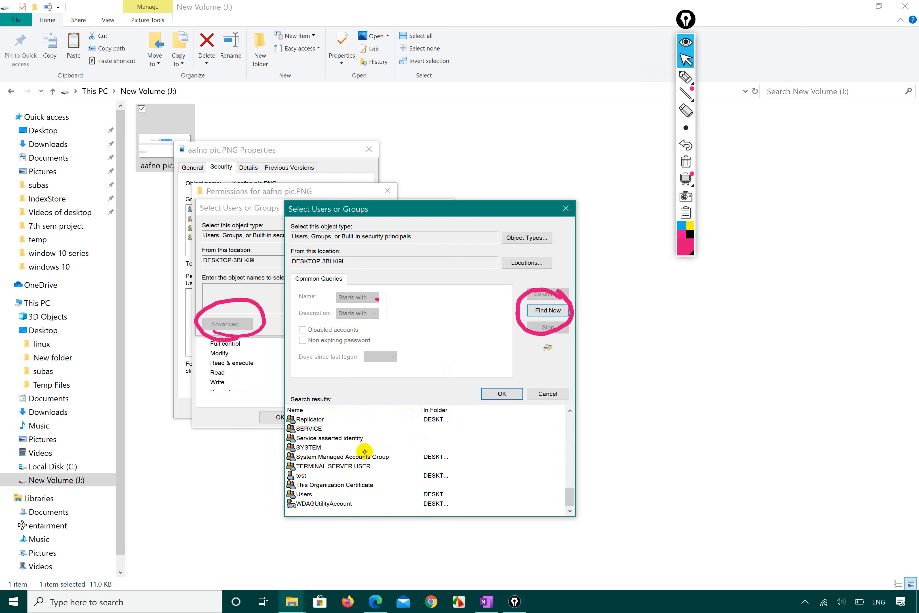
- Pick the test account from the search results and add it to the permissions of aafno pic.PNG
left_click(310, 477)
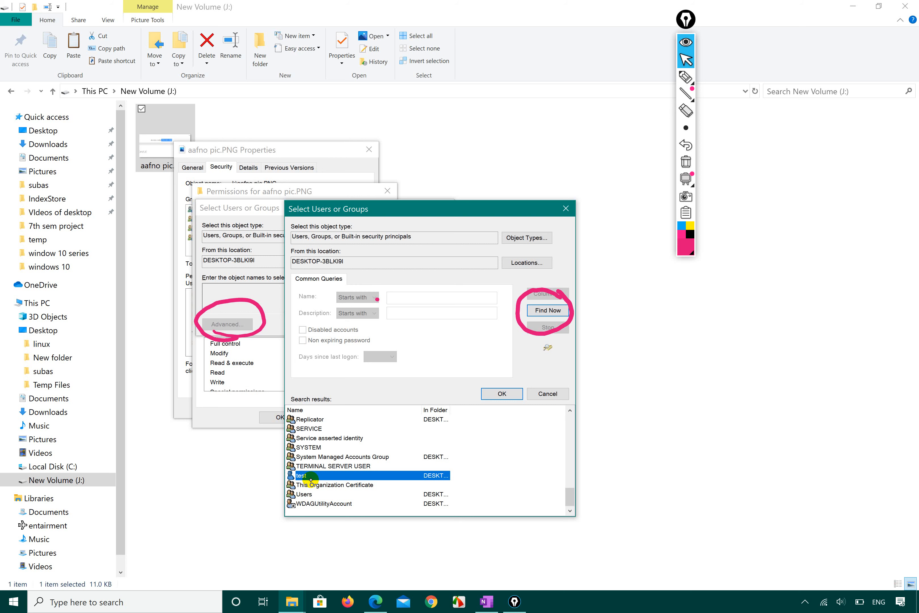
left_click(502, 393)
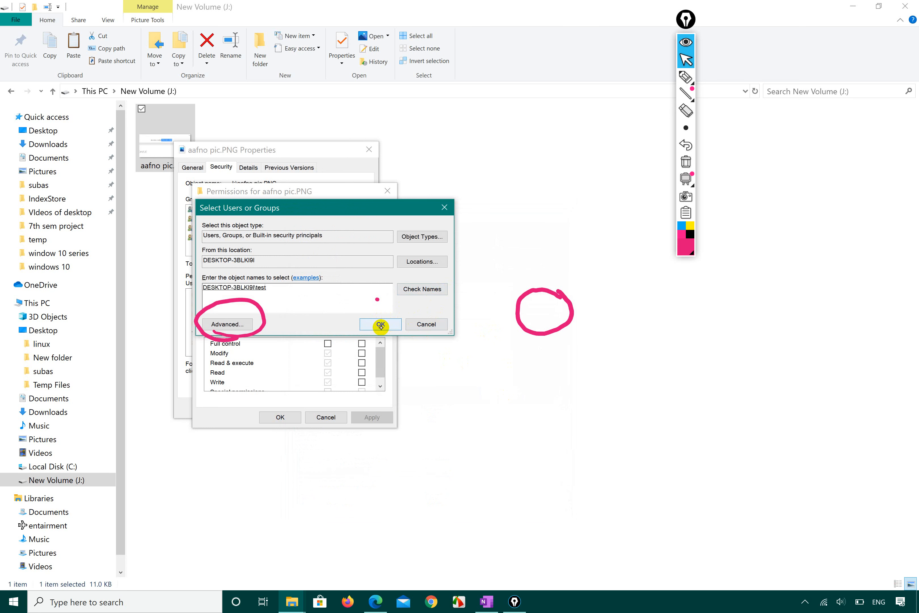
double_click(266, 287)
left_click(376, 322)
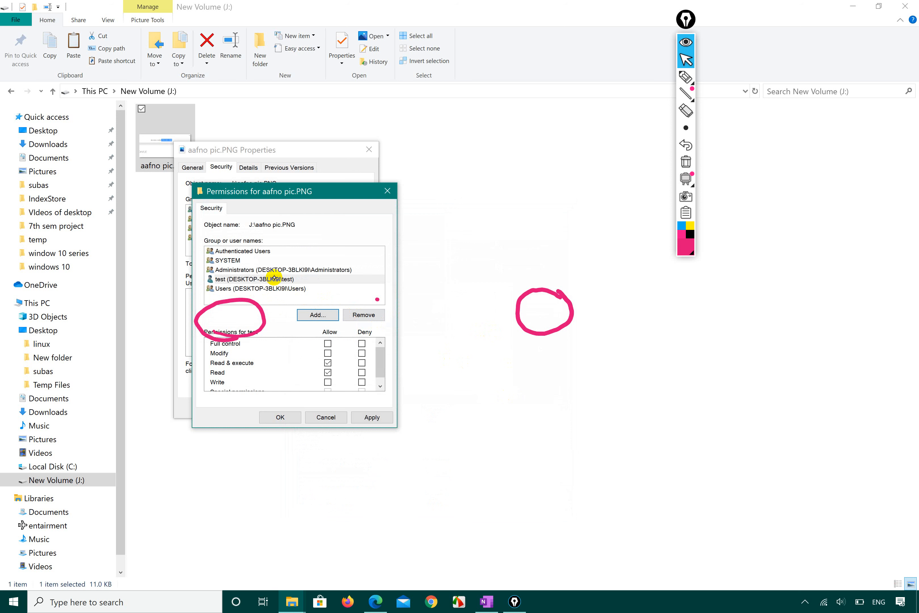
- Clear Allow for Read & execute on the test account, circle the group list in pink, then apply and confirm the permissions
left_click(274, 278)
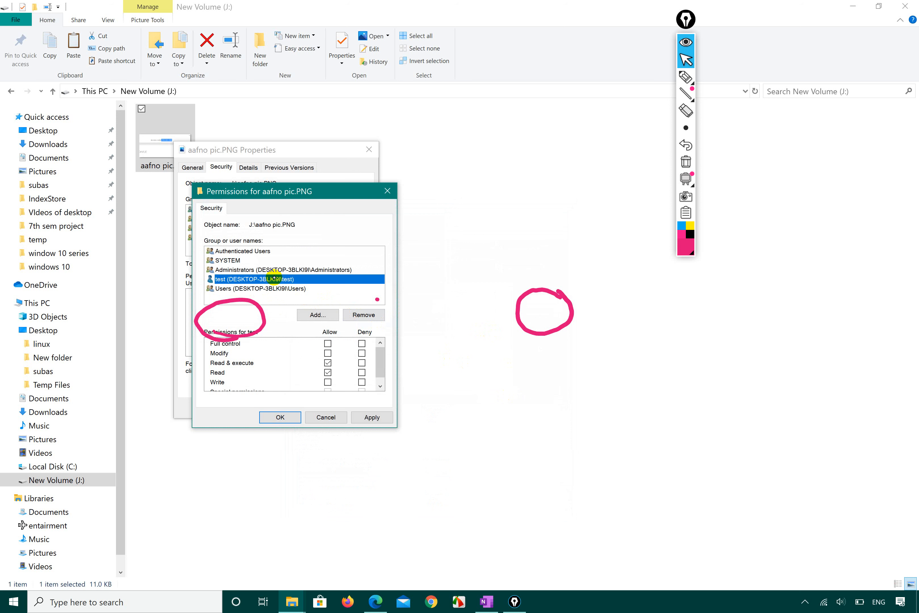
left_click(328, 363)
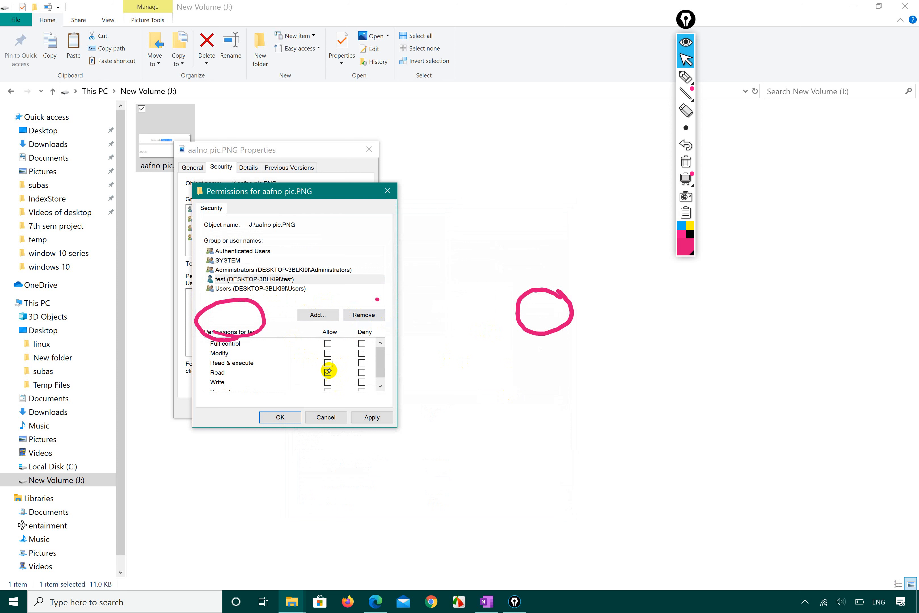
scroll(306, 367, "down", 1)
left_click(689, 84)
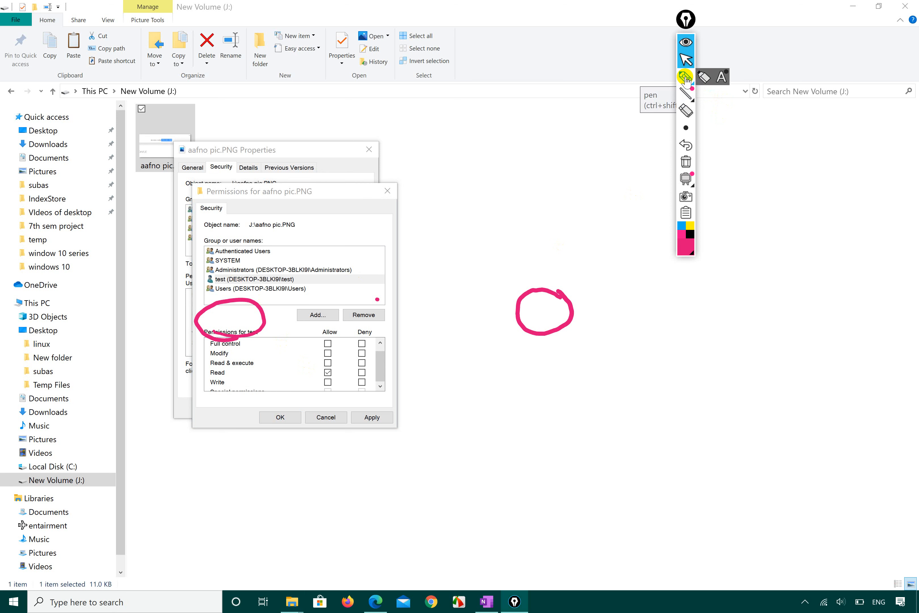
mouse_move(214, 292)
left_mouse_down()
mouse_move(253, 296)
mouse_move(327, 254)
mouse_move(200, 246)
mouse_move(193, 282)
mouse_move(215, 293)
left_mouse_up()
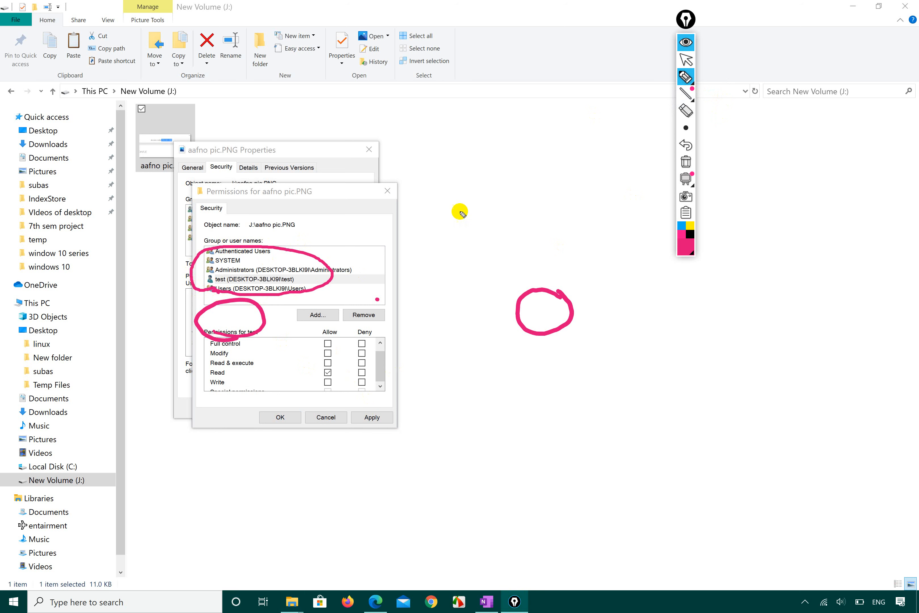
mouse_move(687, 101)
left_click(686, 59)
left_click(371, 417)
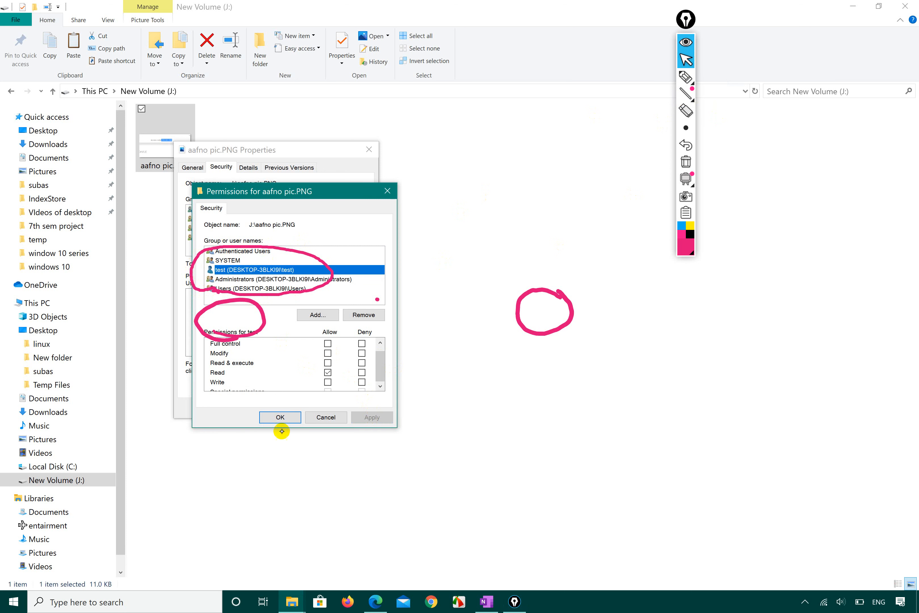
left_click(281, 418)
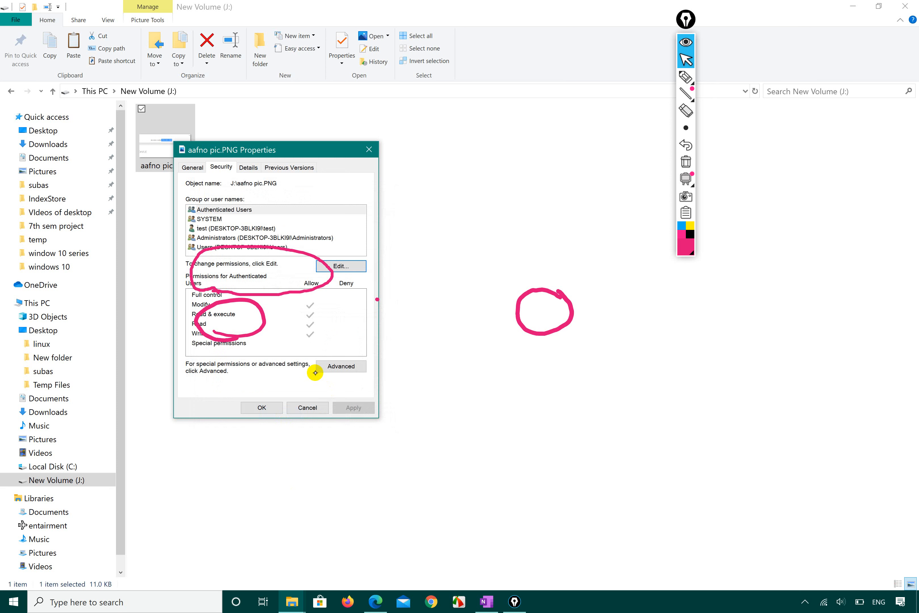
- Circle the note about special permissions in pink and open the Advanced Security Settings of aafno pic.PNG
left_click(686, 78)
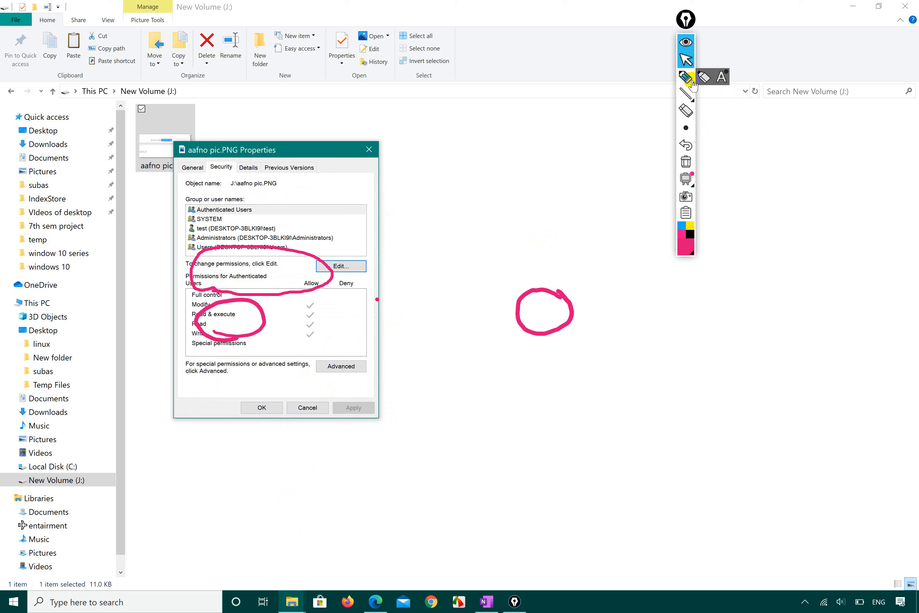
mouse_move(178, 379)
left_mouse_down()
mouse_move(296, 374)
mouse_move(319, 361)
mouse_move(257, 339)
mouse_move(188, 350)
mouse_move(178, 370)
left_mouse_up()
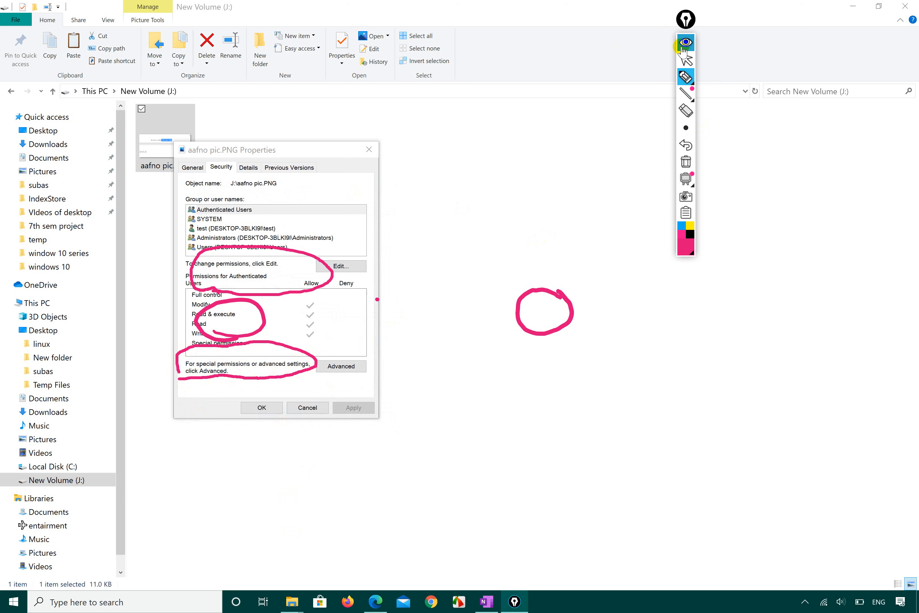
left_click(685, 59)
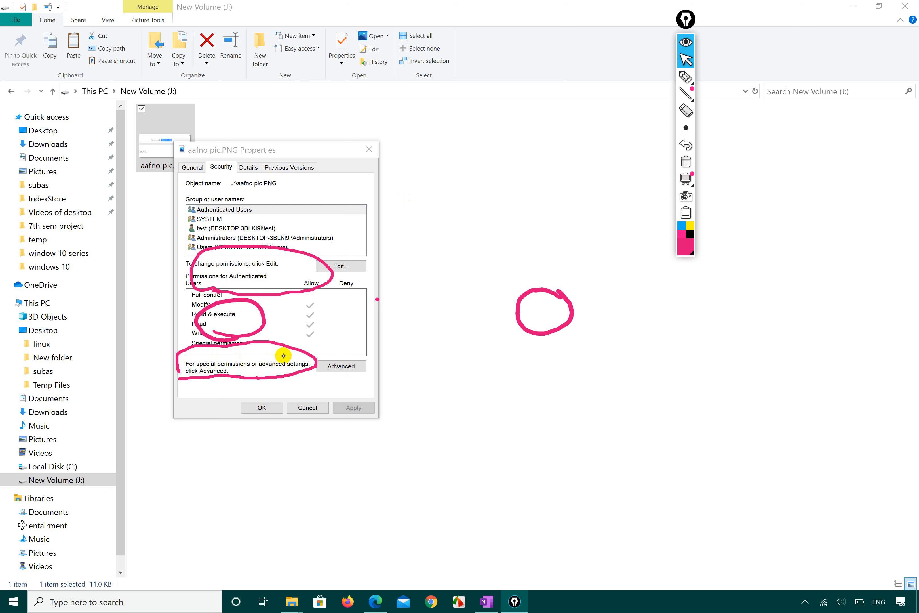
left_click(347, 367)
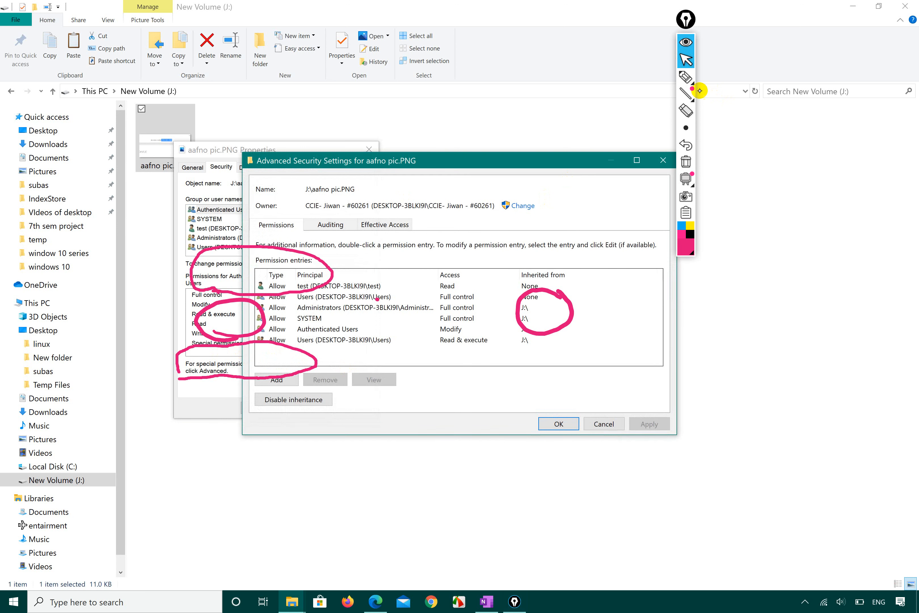
- Clear the existing pen marks and place the Advanced Security Settings dialog beside the Properties dialog for comparison
left_click(687, 157)
left_click(687, 157)
left_click(686, 77)
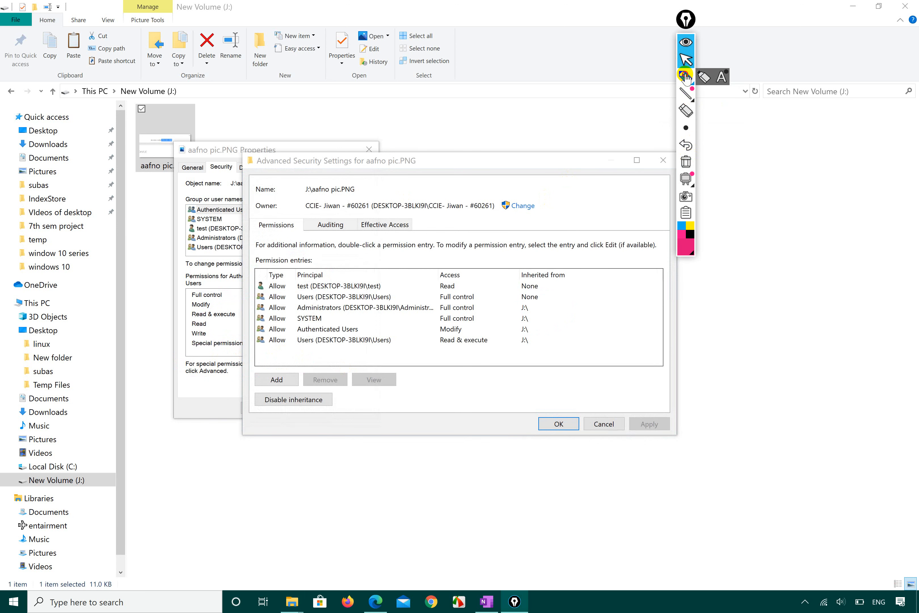
mouse_move(256, 237)
left_mouse_down()
mouse_move(303, 229)
mouse_move(263, 212)
mouse_move(257, 228)
left_mouse_up()
left_click(686, 59)
left_click_drag(567, 159, 633, 149)
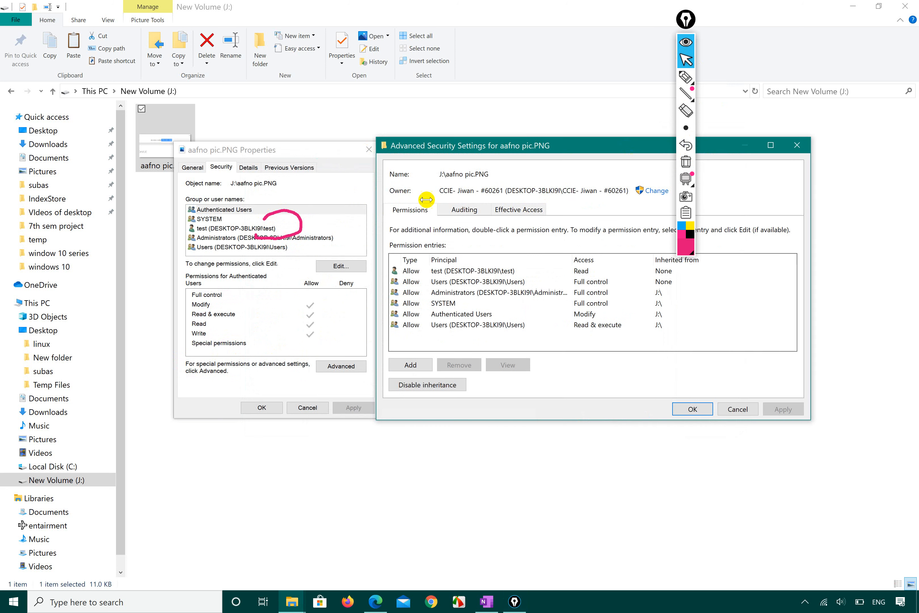
left_click(319, 156)
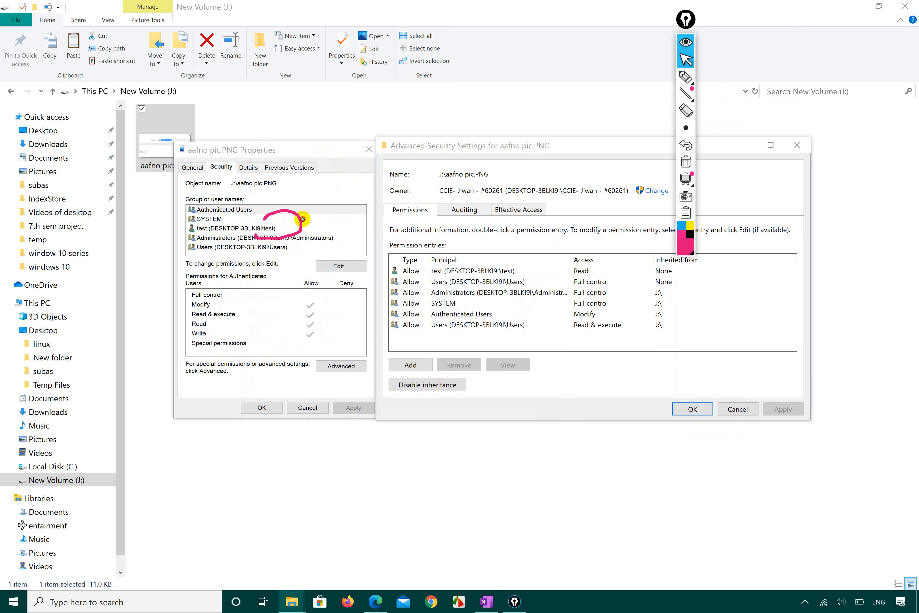
left_click(386, 221)
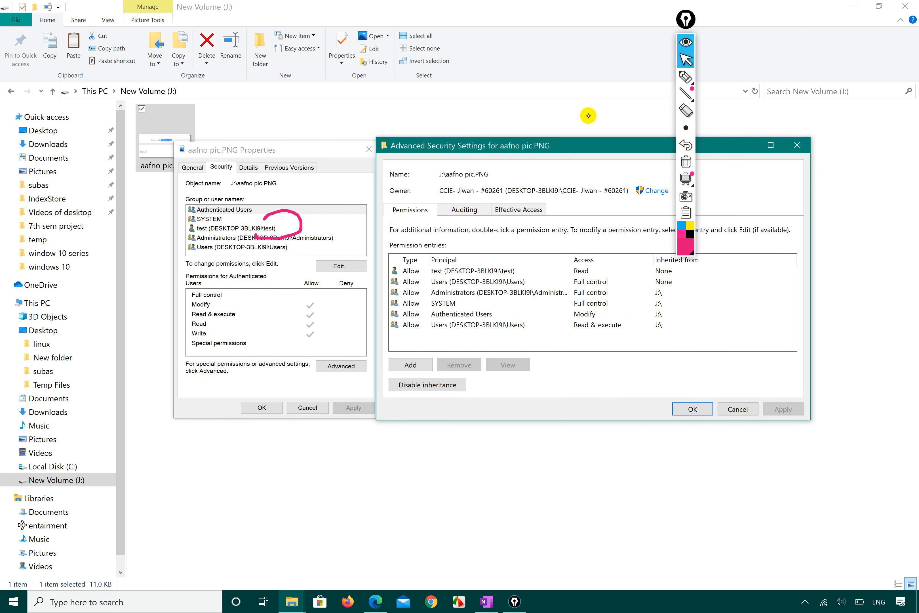
- Mark the matching group and permission areas in both dialogs with the pen and clear all the marks
left_click(685, 78)
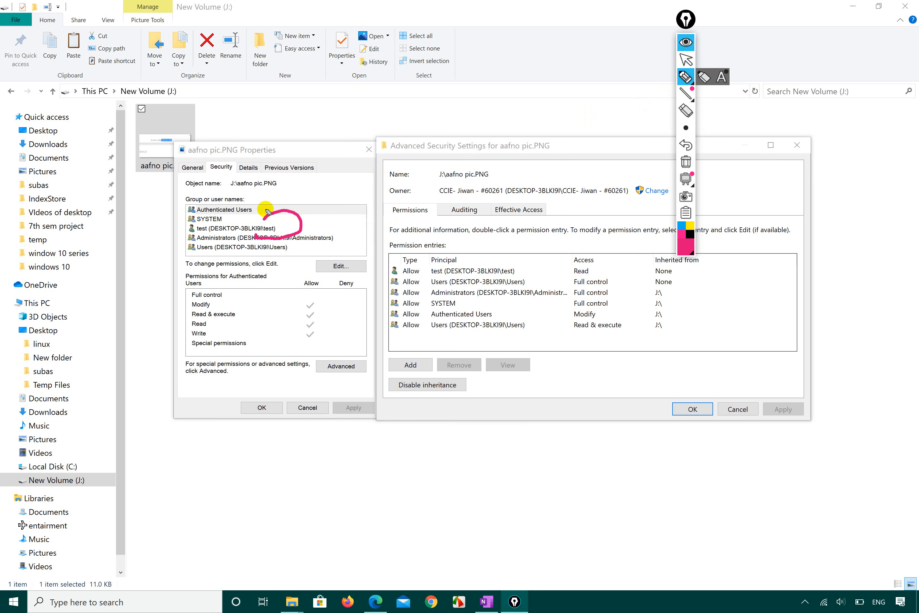
mouse_move(270, 203)
left_mouse_down()
mouse_move(197, 201)
mouse_move(279, 256)
mouse_move(286, 214)
mouse_move(262, 204)
left_mouse_up()
left_click_drag(581, 278, 606, 278)
mouse_move(237, 306)
left_mouse_down()
mouse_move(193, 320)
mouse_move(218, 300)
left_mouse_up()
mouse_move(575, 256)
left_mouse_down()
mouse_move(643, 332)
mouse_move(562, 265)
left_mouse_up()
left_click(685, 162)
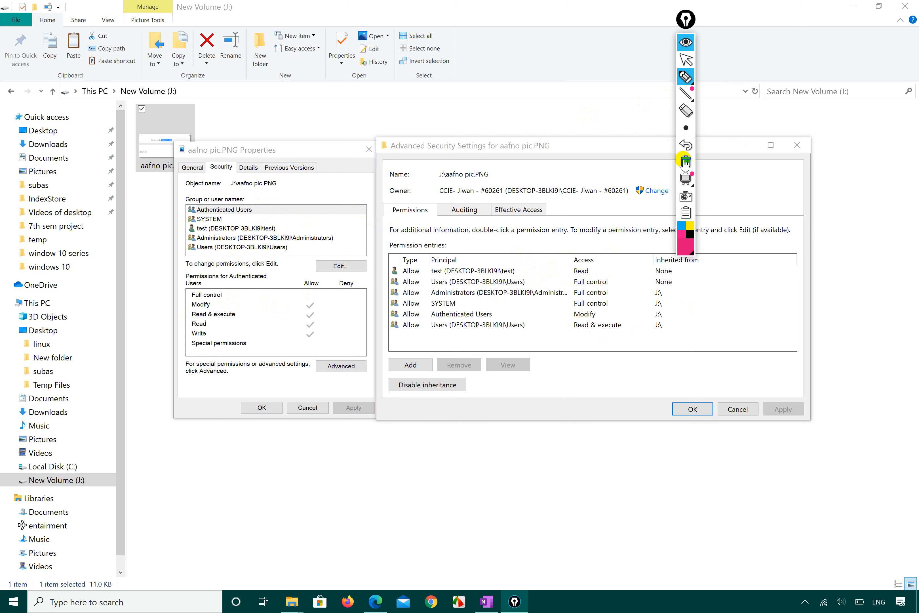
- Underline in pink the test entry with Read access, the Users entry with Full control, and the Administrators entry's Full control
left_click(686, 77)
left_click(704, 77)
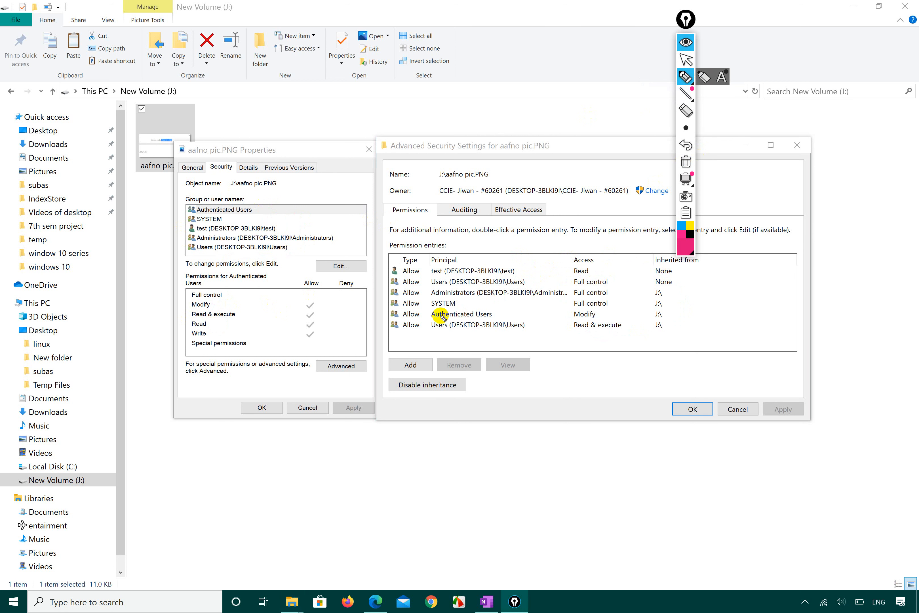
left_click_drag(468, 274, 629, 276)
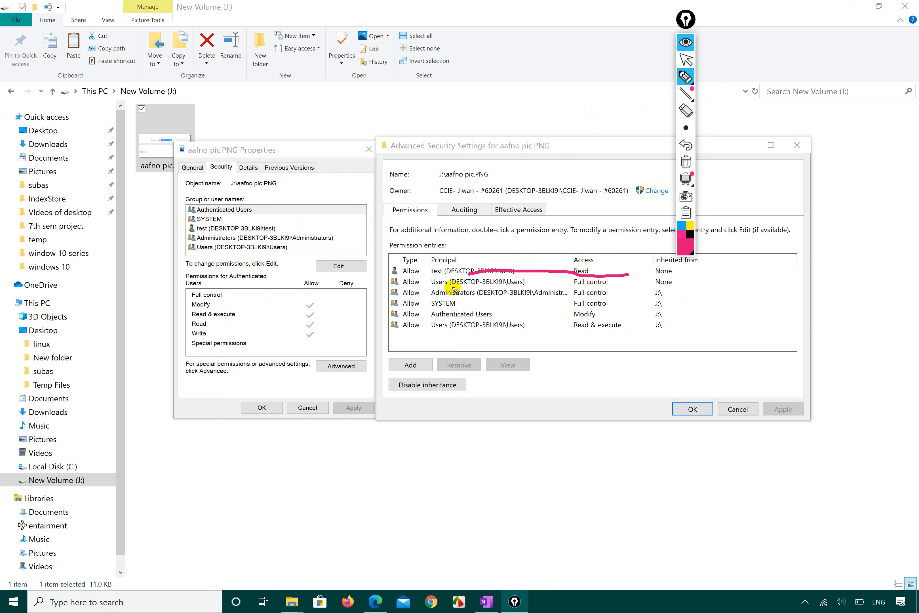
left_click_drag(431, 287, 612, 289)
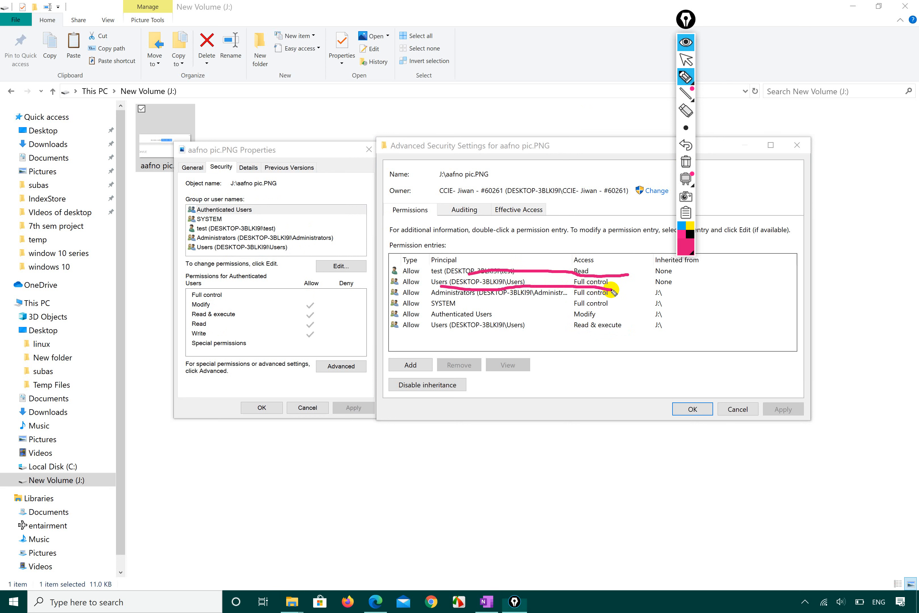
left_click_drag(559, 300, 609, 298)
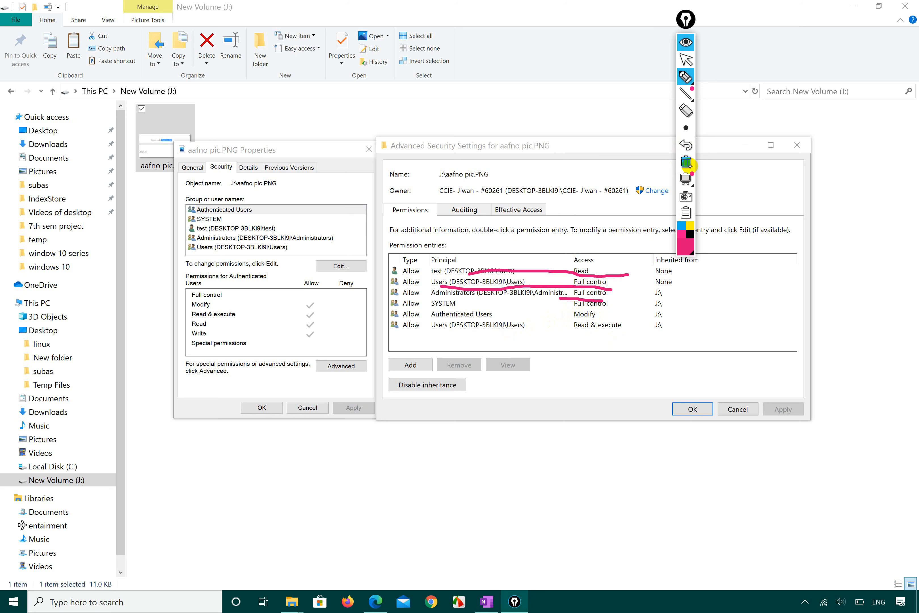
- Clear the pen underlines and draw a pink check mark over Auditing in the Advanced Security Settings
left_click(686, 162)
left_click(685, 77)
left_click(704, 78)
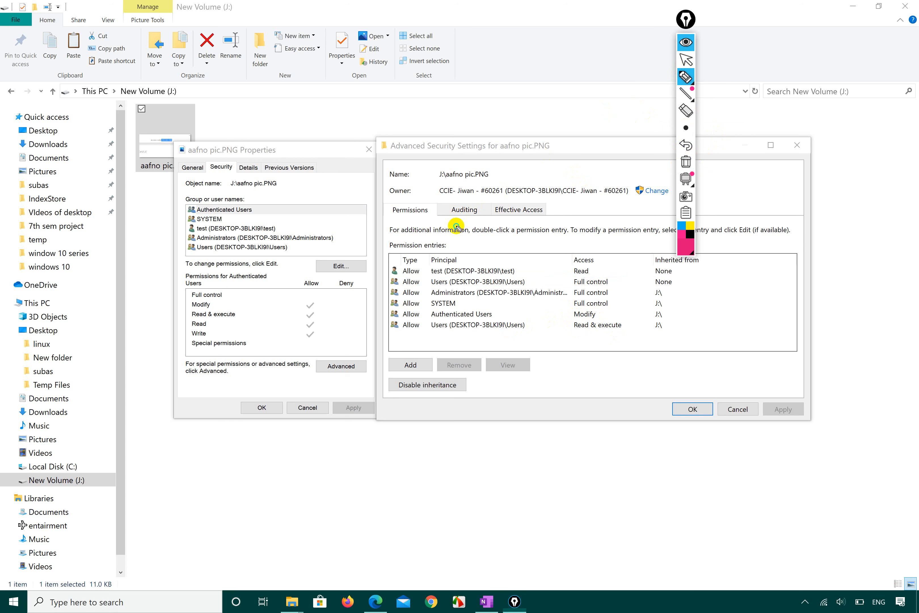
mouse_move(448, 217)
left_mouse_down()
mouse_move(455, 225)
mouse_move(504, 194)
left_mouse_up()
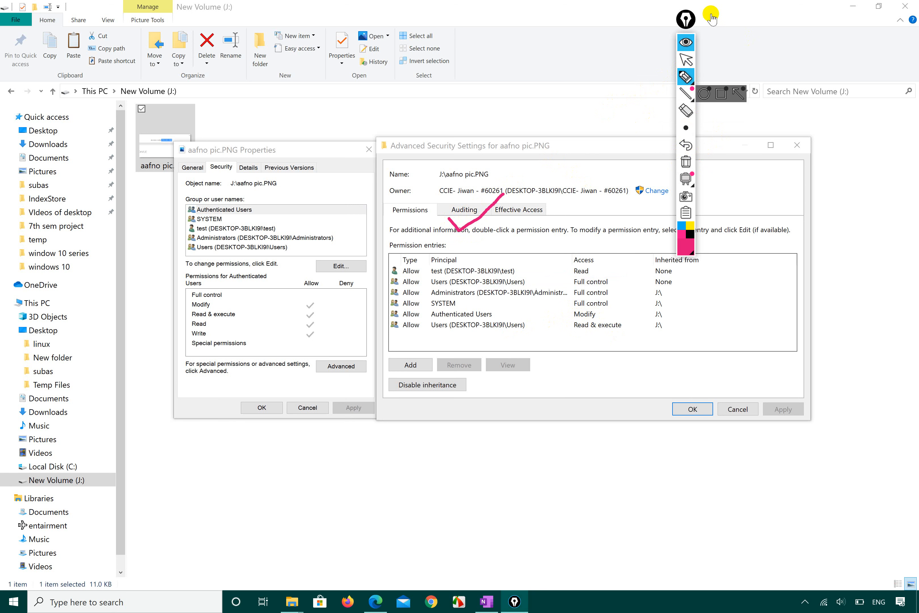
- Move the pen toolbar off the dialog, mark the file's Name and Owner rows in pink, and clear all the marks
left_click_drag(686, 19, 756, 27)
left_click(756, 84)
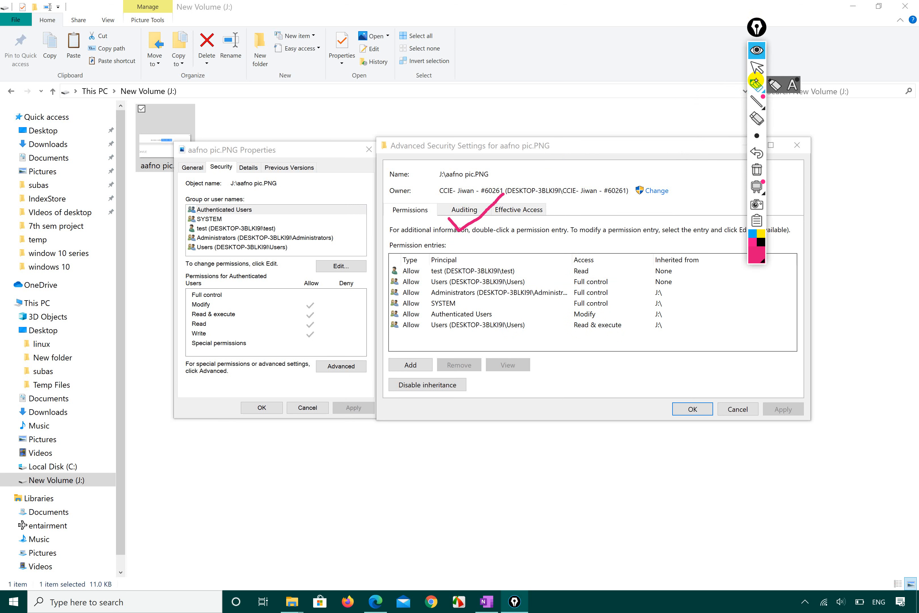
left_click(631, 206)
mouse_move(387, 196)
left_mouse_down()
mouse_move(650, 200)
mouse_move(417, 176)
mouse_move(380, 187)
mouse_move(387, 198)
mouse_move(420, 179)
mouse_move(476, 177)
mouse_move(492, 158)
mouse_move(420, 164)
mouse_move(405, 174)
left_mouse_up()
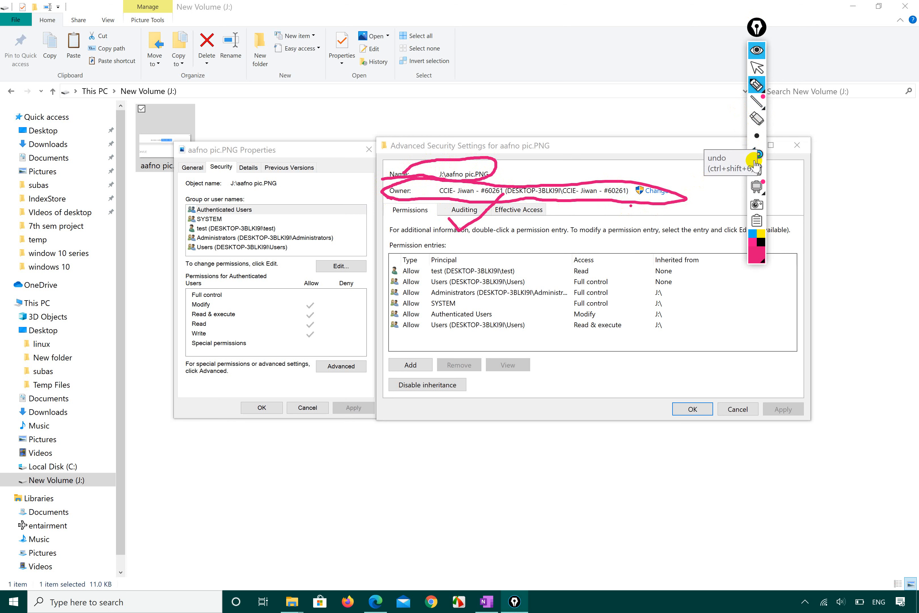
left_click(757, 169)
- Circle the Owner value in pink with check marks over it, and clear the drawing
left_click(756, 84)
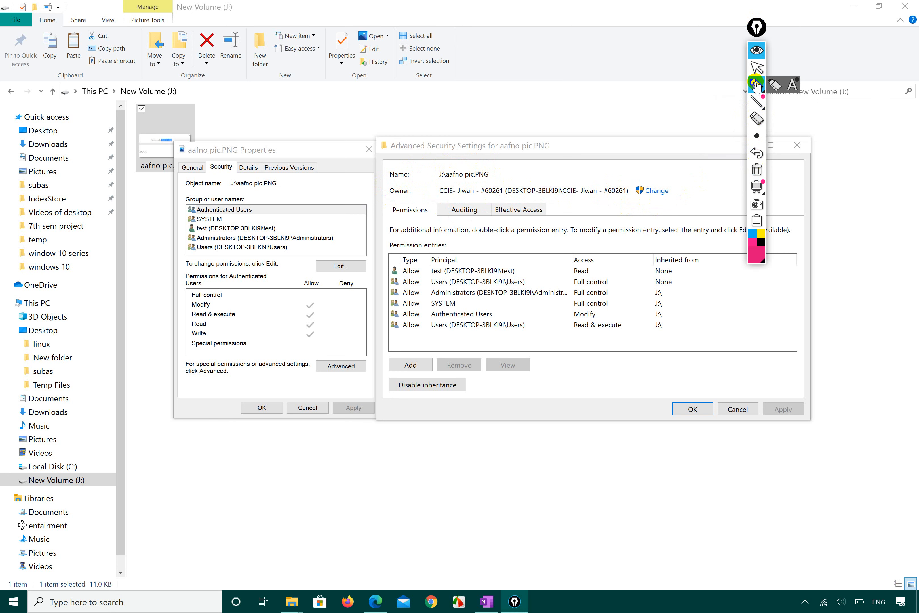
left_click(648, 142)
mouse_move(434, 198)
left_mouse_down()
mouse_move(666, 195)
mouse_move(589, 173)
mouse_move(477, 172)
mouse_move(418, 183)
mouse_move(427, 194)
left_mouse_up()
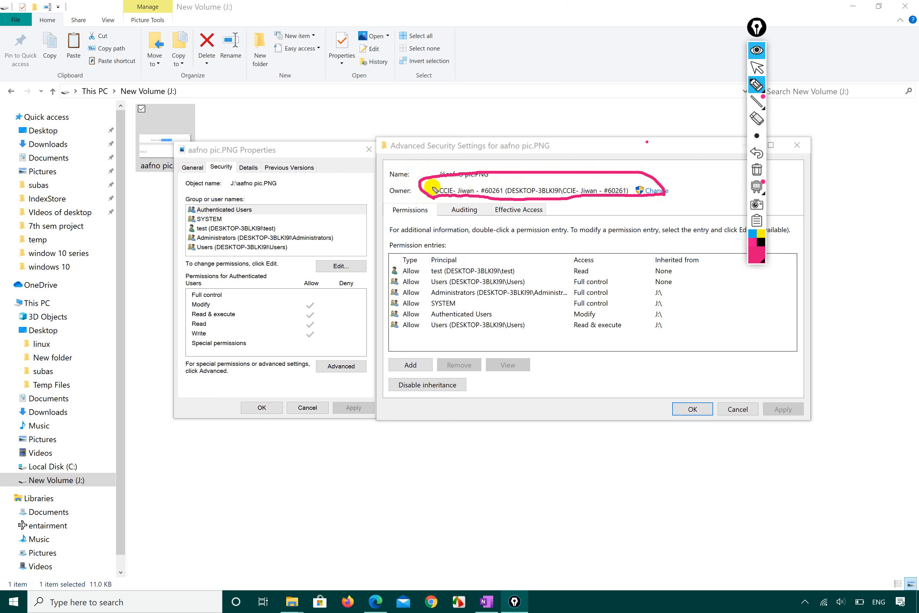
left_click_drag(435, 192, 558, 176)
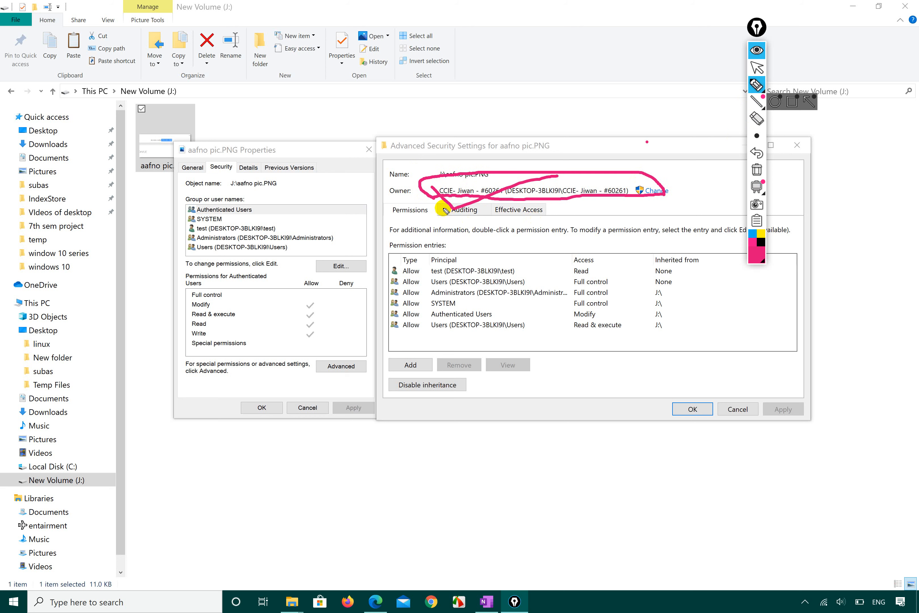
mouse_move(438, 189)
left_mouse_down()
mouse_move(449, 205)
mouse_move(511, 183)
left_mouse_up()
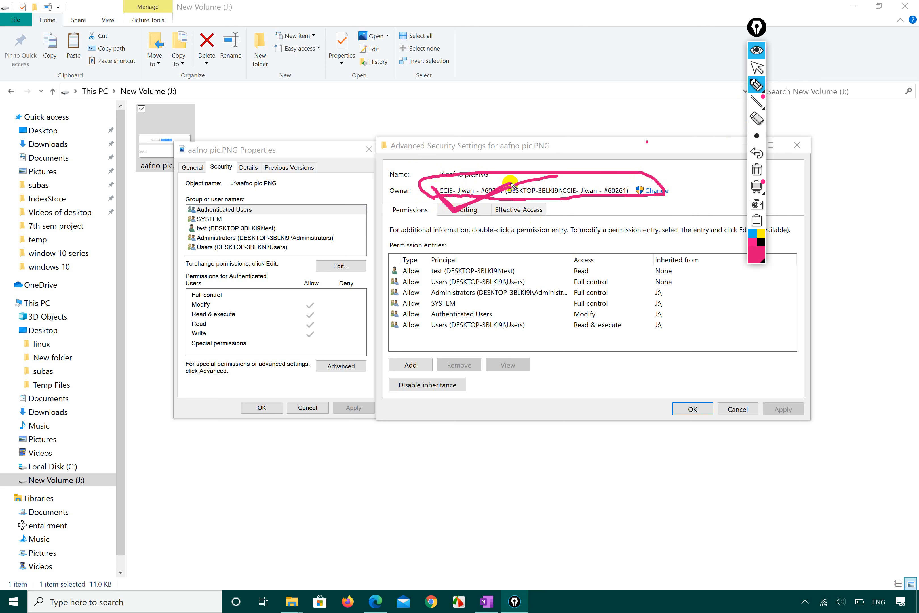
left_click(757, 169)
- Return to the normal pointer, start changing the owner of aafno pic.PNG, and list all available users and groups
left_click(757, 67)
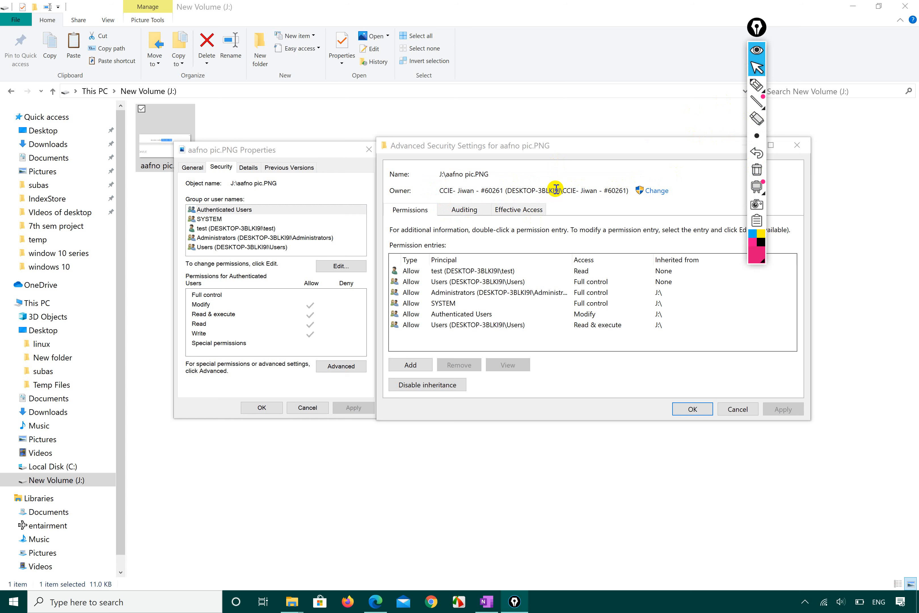
left_click(440, 193)
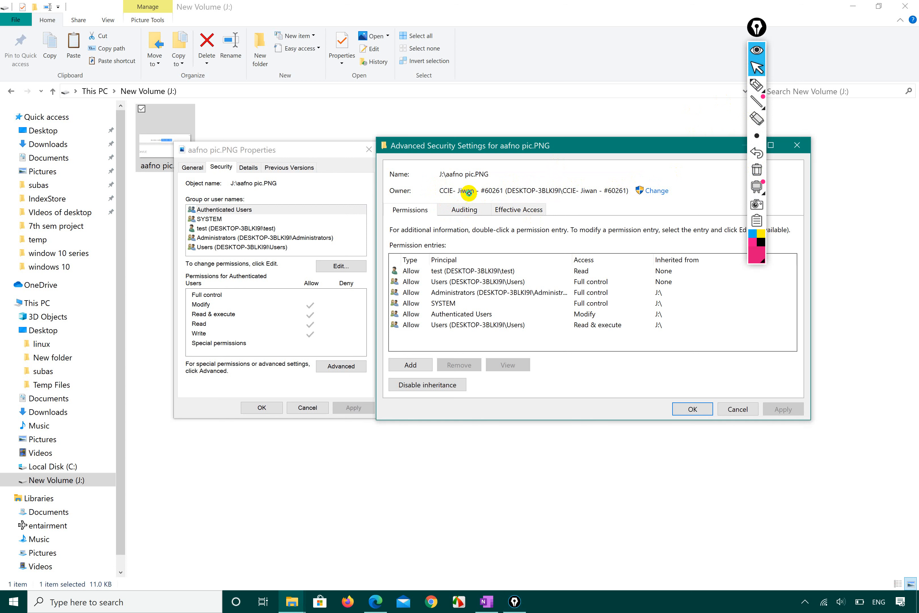
right_click(585, 181)
left_click(683, 202)
left_click(657, 191)
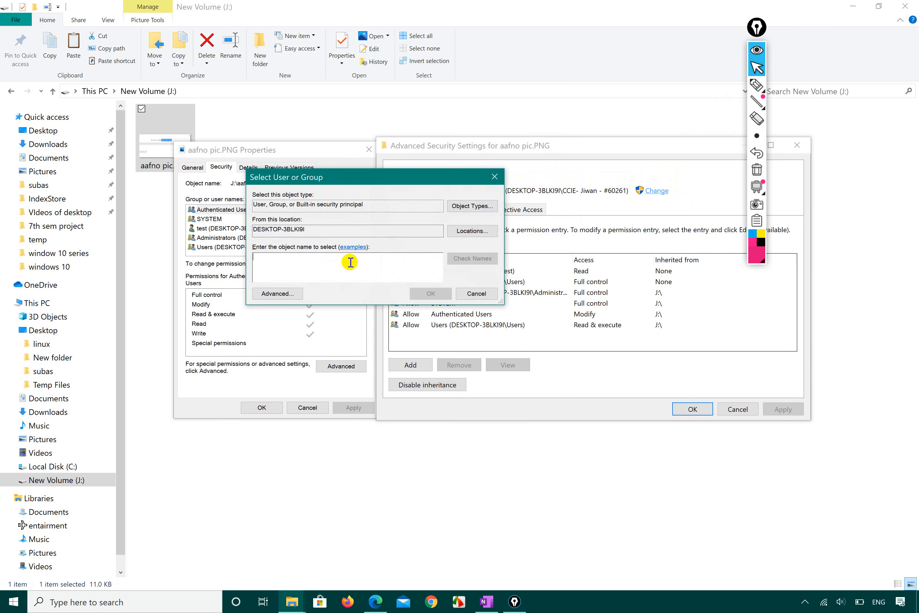
left_click(277, 293)
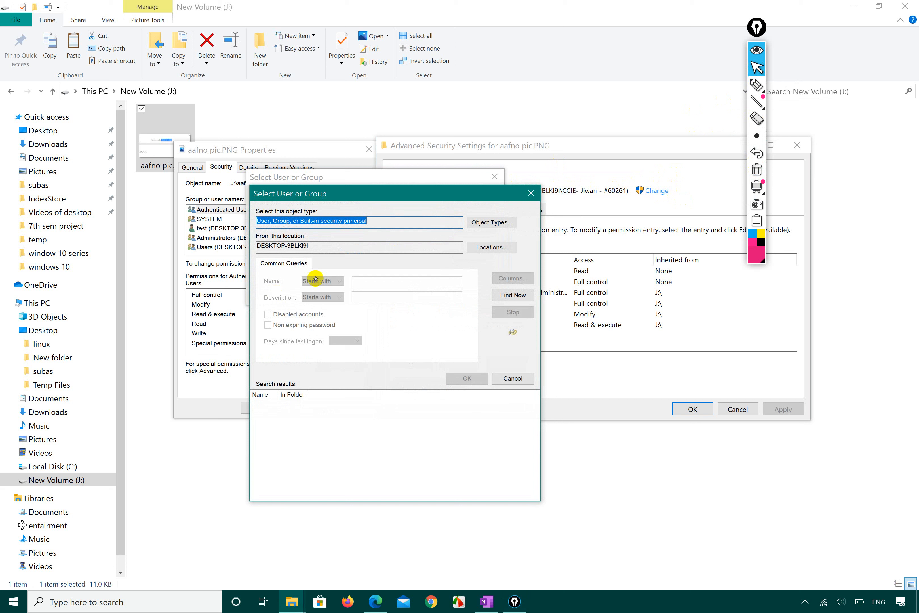
left_click(512, 296)
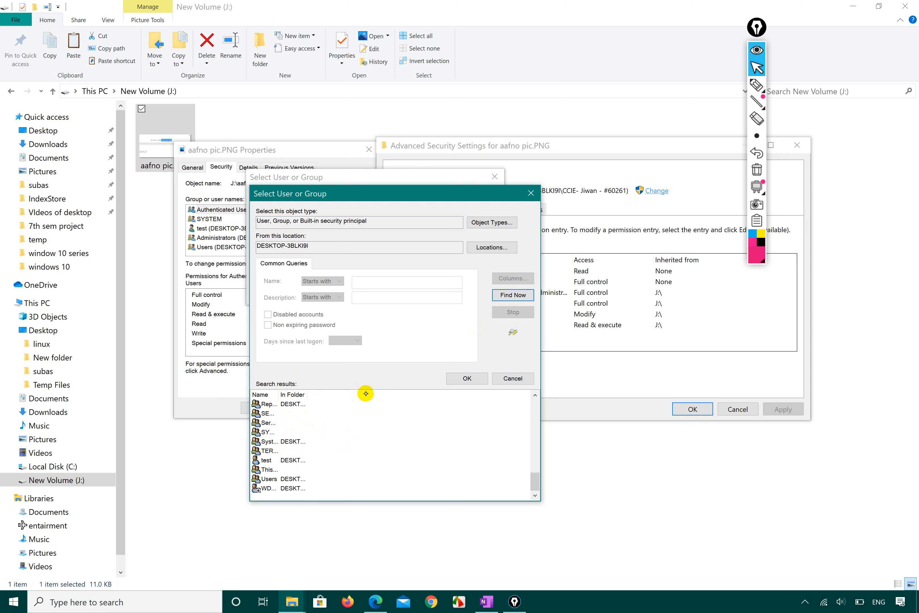
- Widen the Name column of the search results, choose test as the new owner, and cancel the owner change
left_click_drag(278, 394, 350, 394)
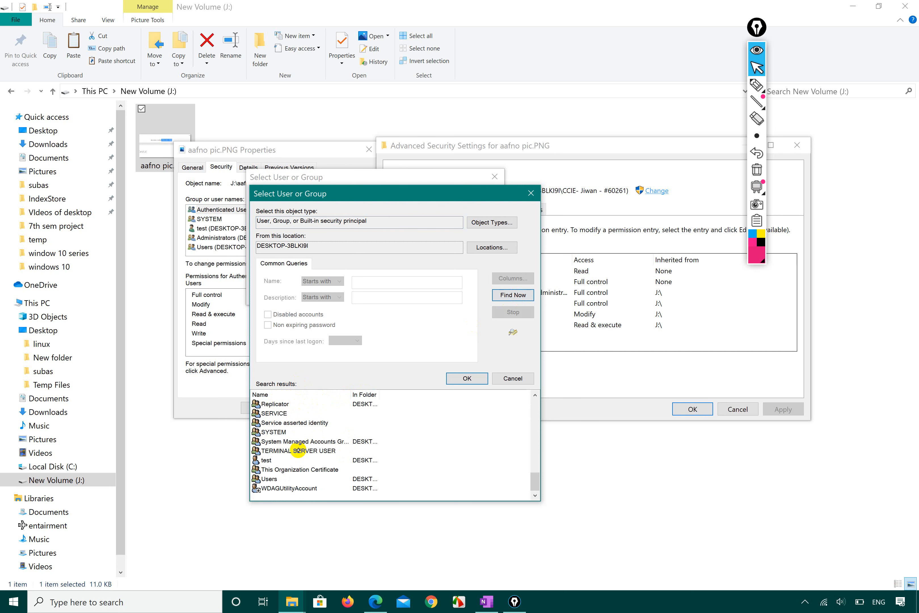
left_click(275, 469)
left_click(279, 459)
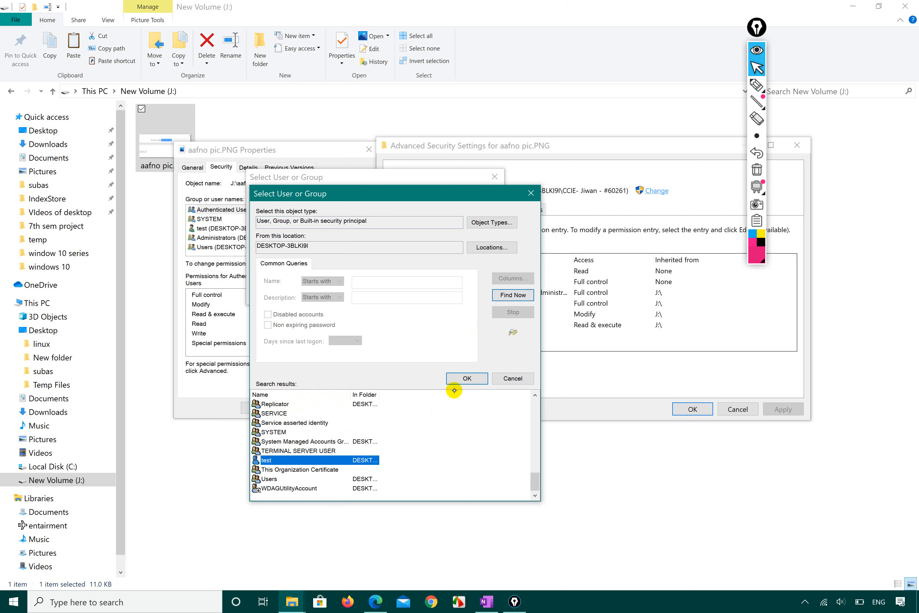
left_click(465, 378)
left_click(476, 294)
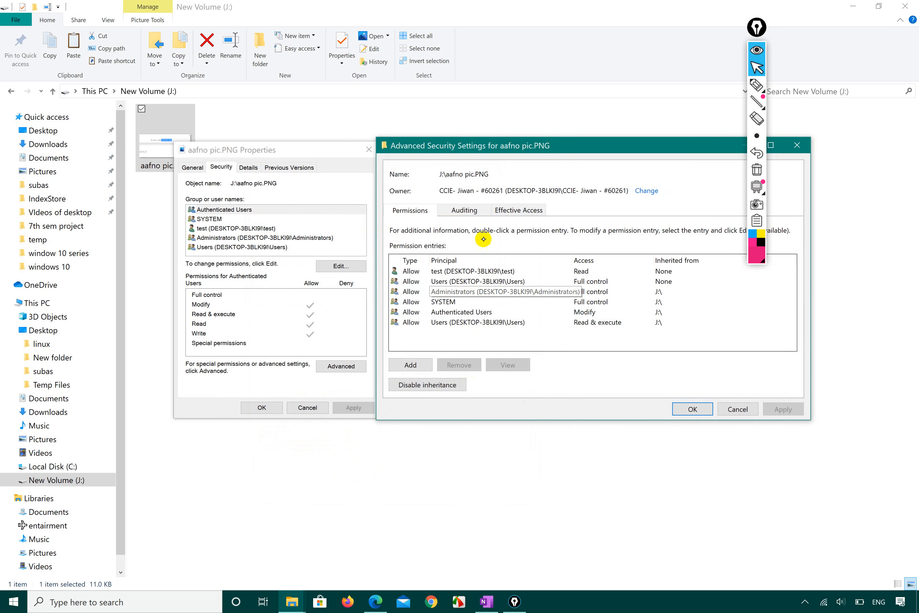
- View the auditing entries, open a blank auditing entry for aafno pic.PNG, and cancel it
left_click(467, 210)
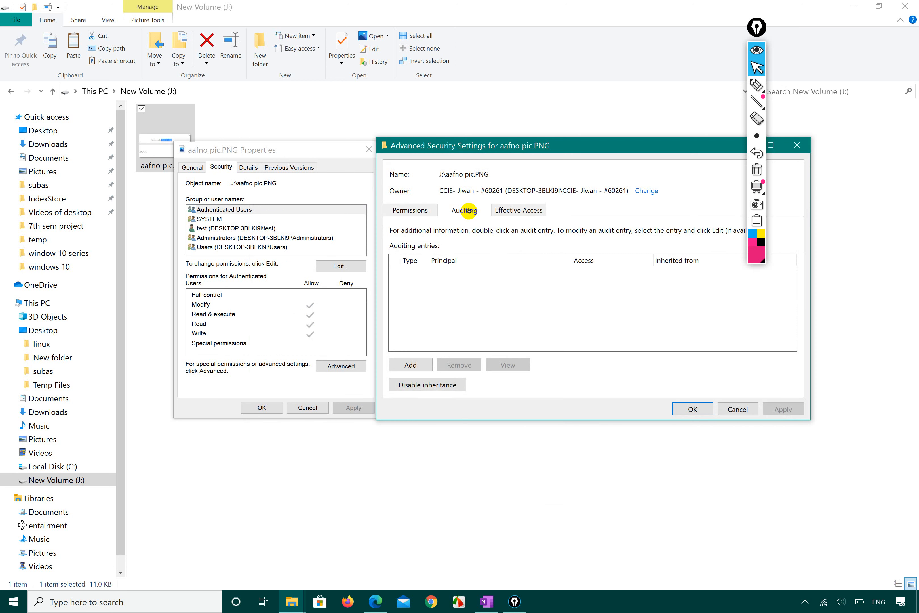
left_click(756, 86)
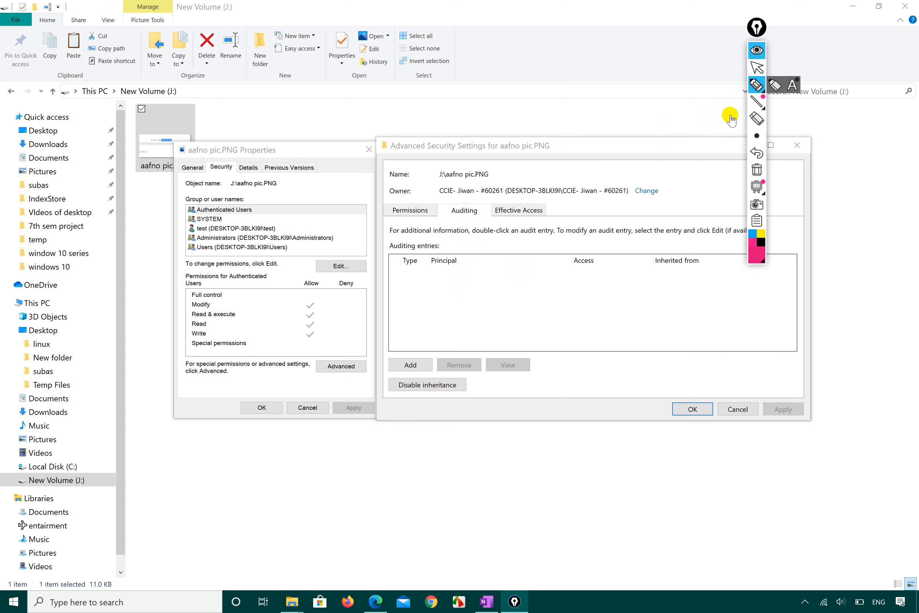
left_click(758, 67)
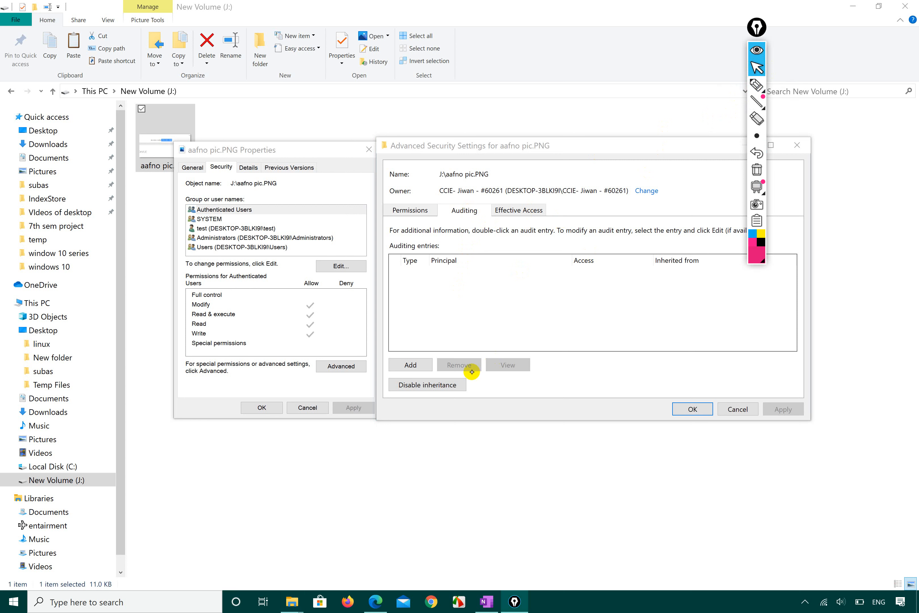
left_click(411, 365)
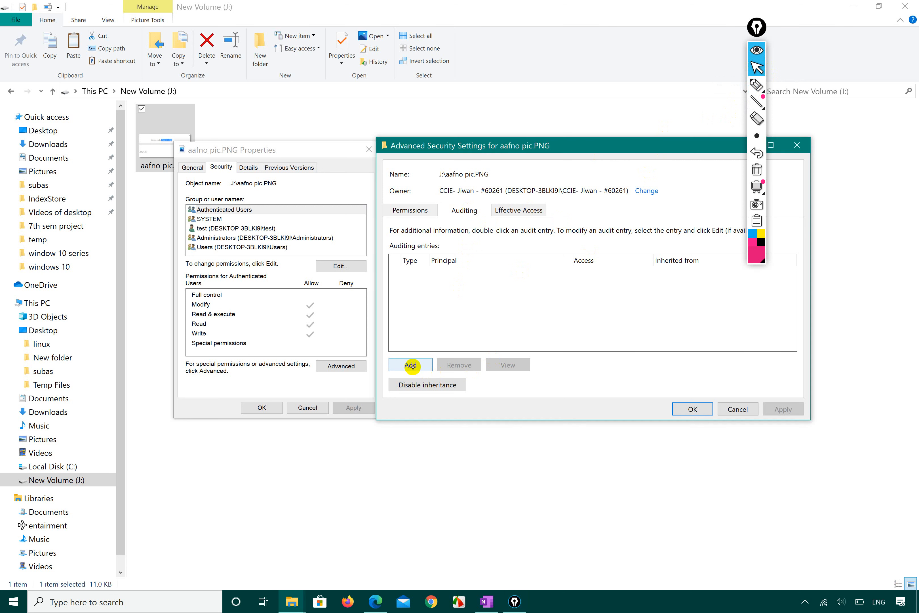
left_click(411, 364)
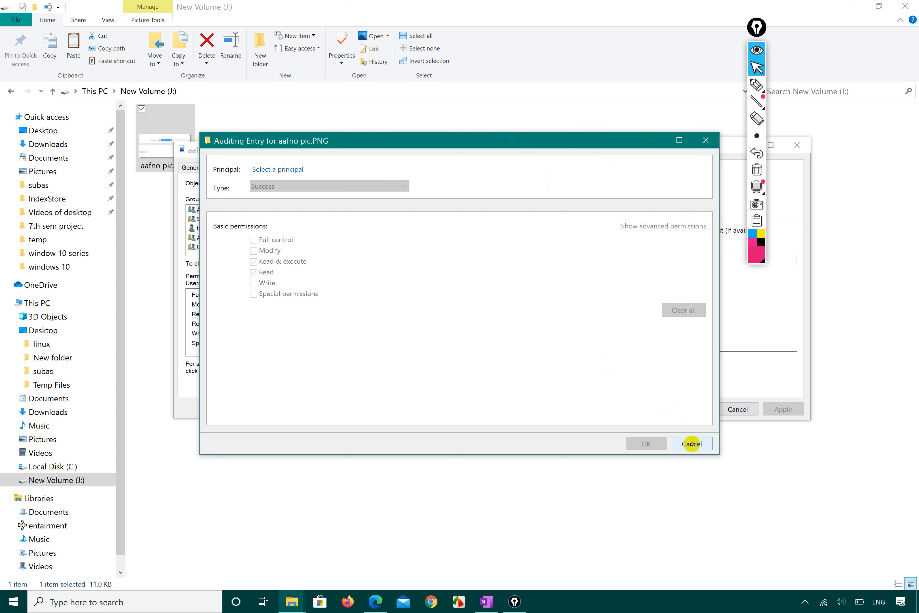
right_click(679, 140)
left_click(708, 204)
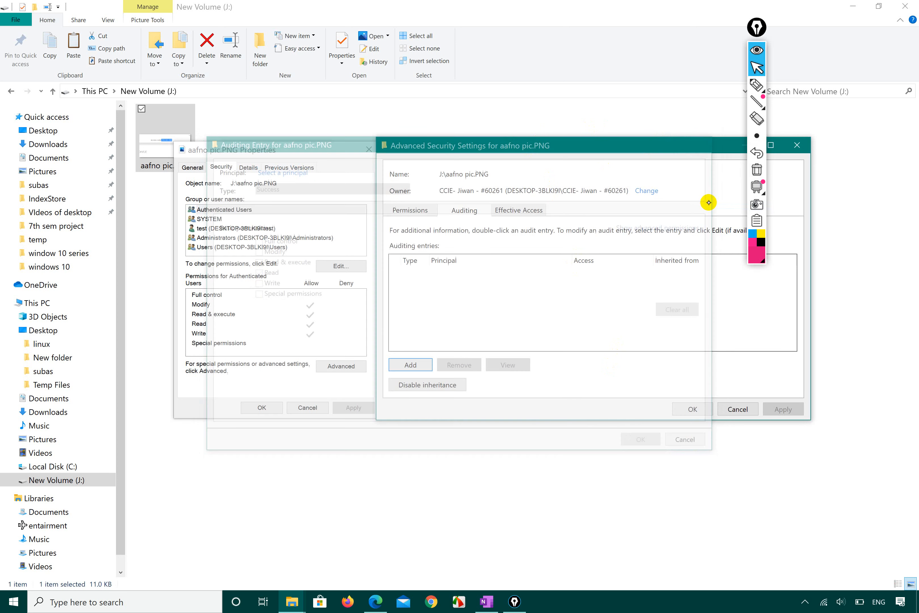
- View the Effective Access settings, check Auditing once more, and return to Effective Access
left_click(535, 210)
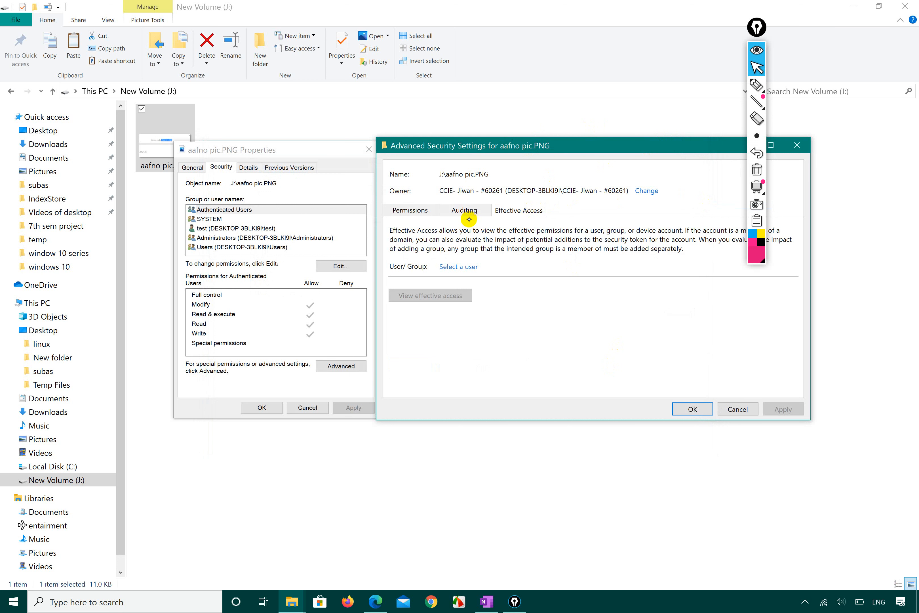
left_click(471, 206)
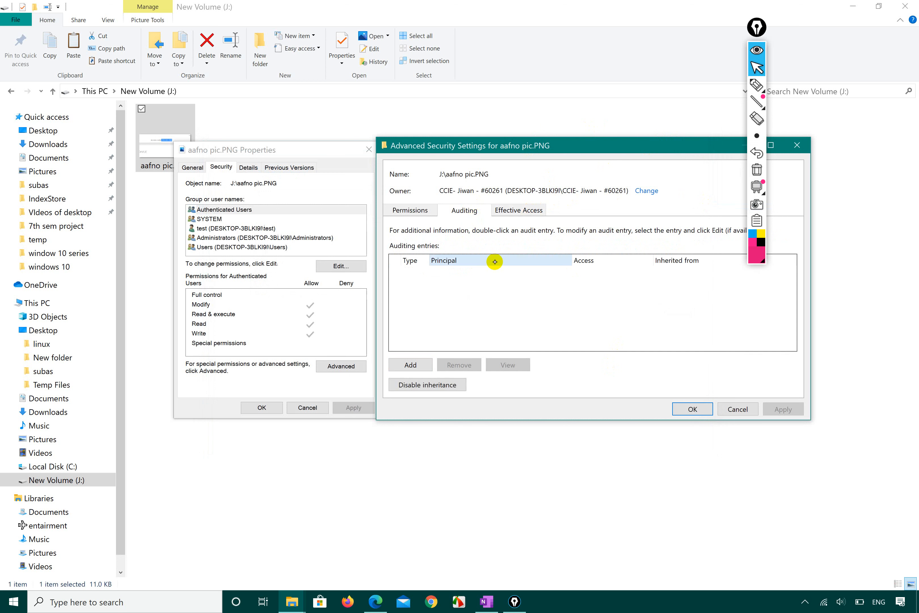
left_click(521, 209)
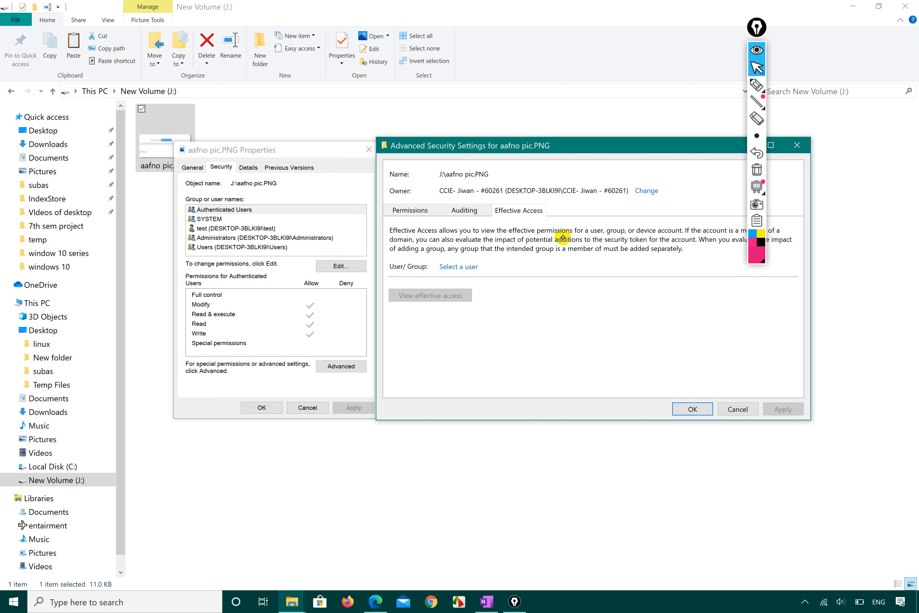
key("super+l")
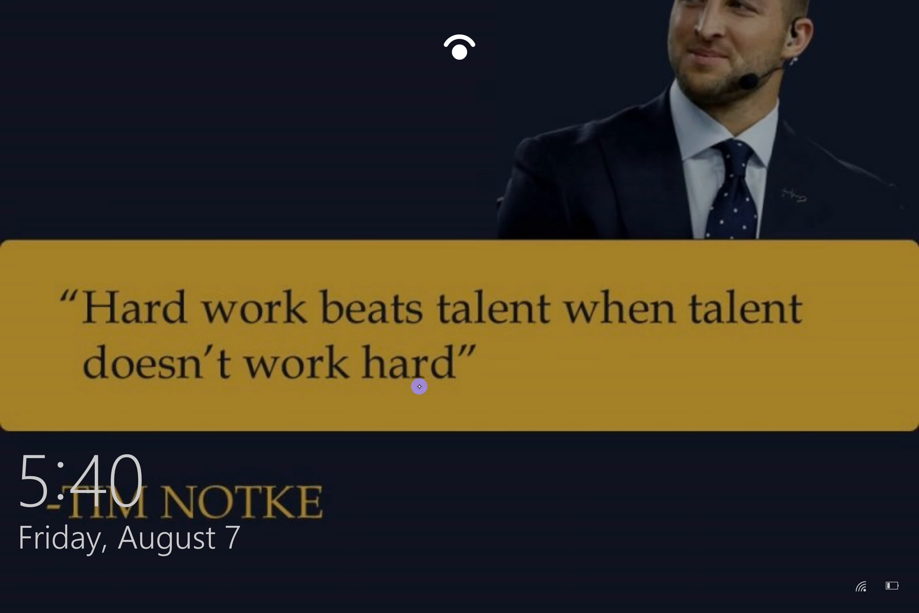
left_click_drag(419, 386, 485, 35)
left_click_drag(419, 386, 484, 35)
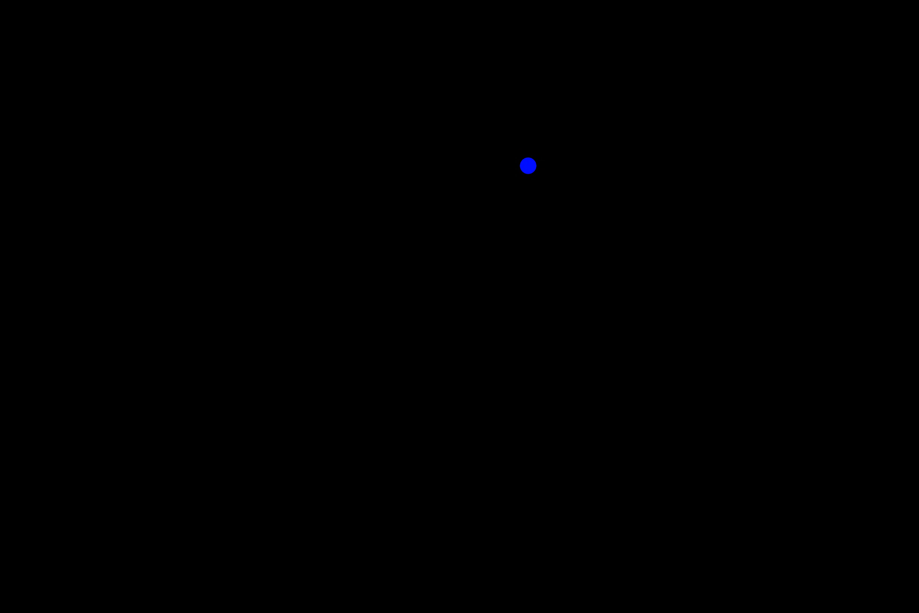
left_click_drag(448, 358, 407, 490)
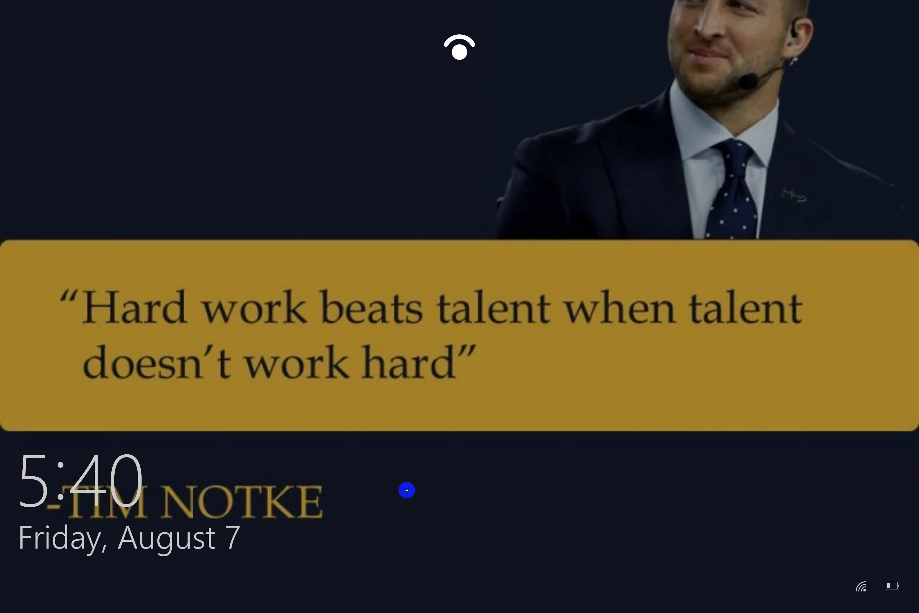
left_click_drag(406, 490, 447, 357)
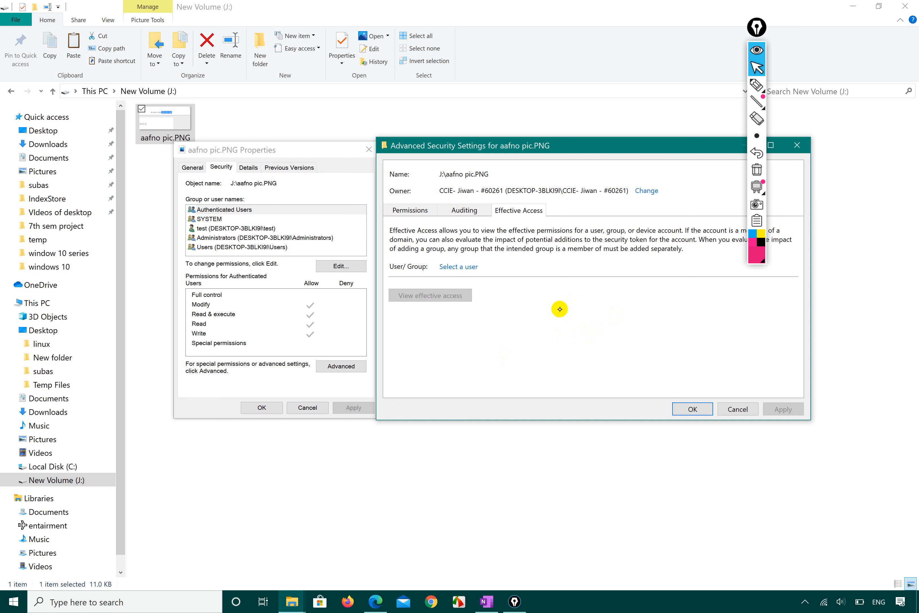
left_click(459, 599)
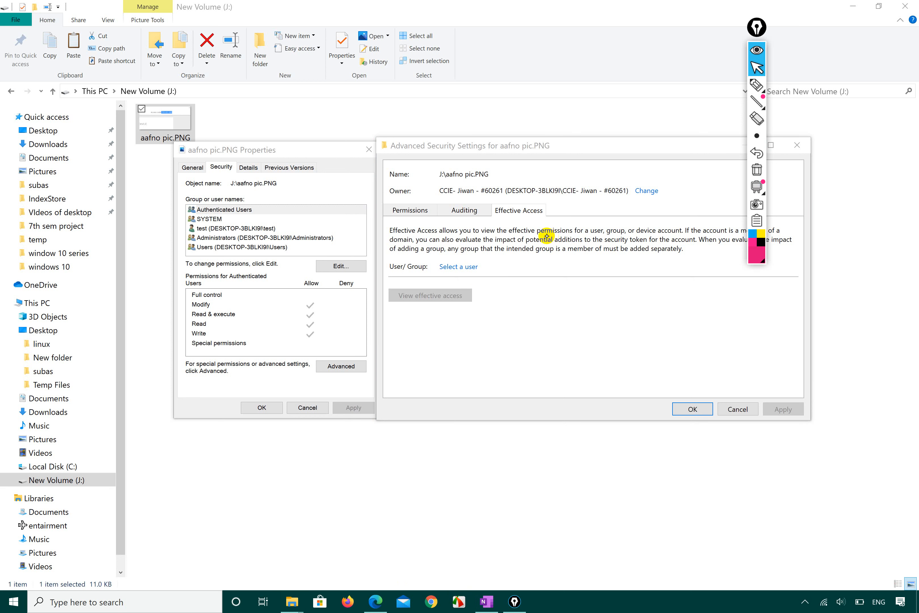
- Start selecting a user for the effective access check, view the search locations, and list all available users and groups
left_click(459, 265)
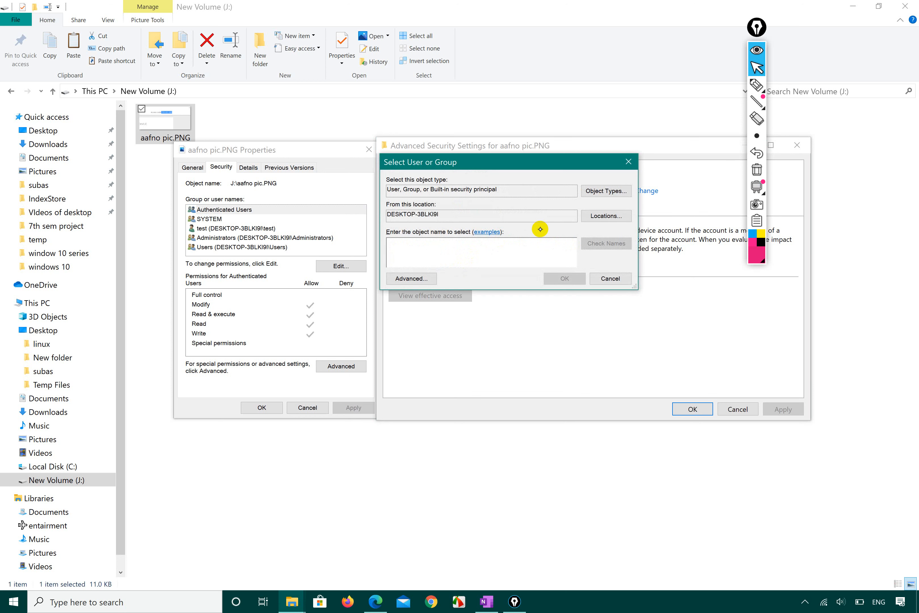
left_click(606, 215)
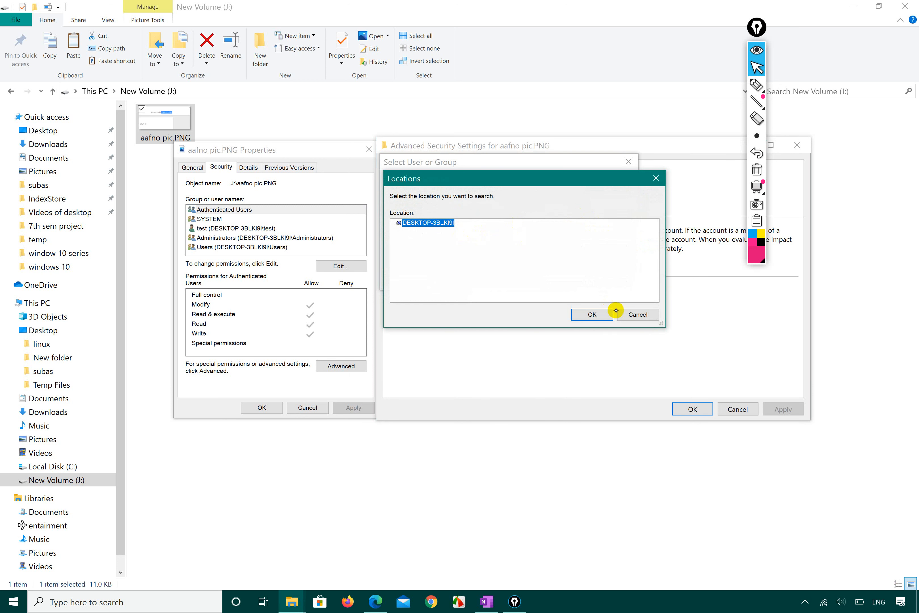
left_click(636, 314)
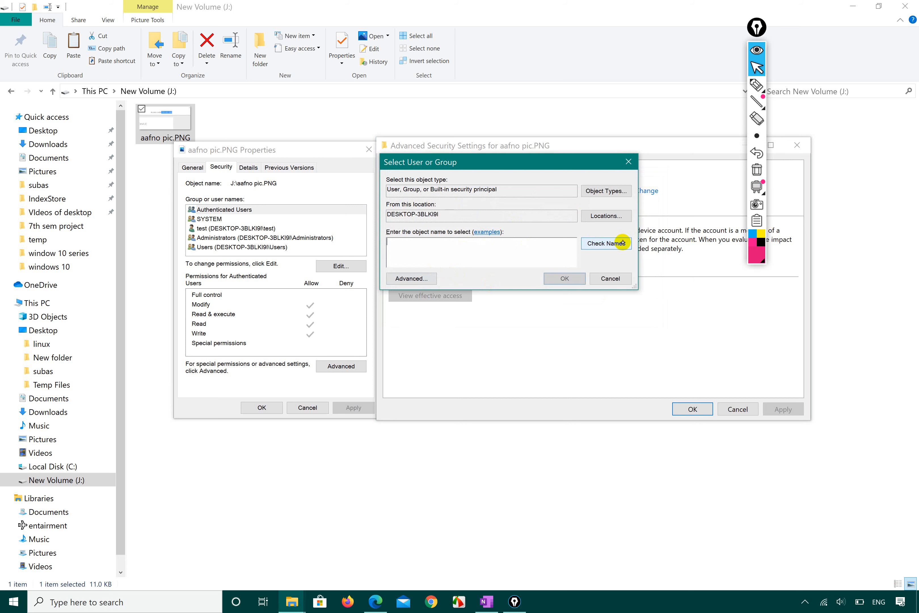
left_click(415, 279)
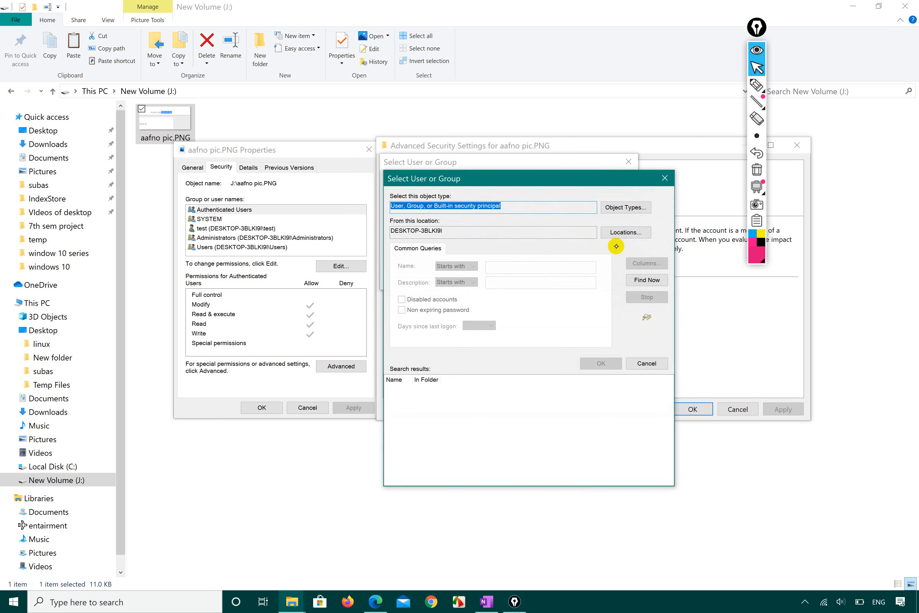
left_click(645, 278)
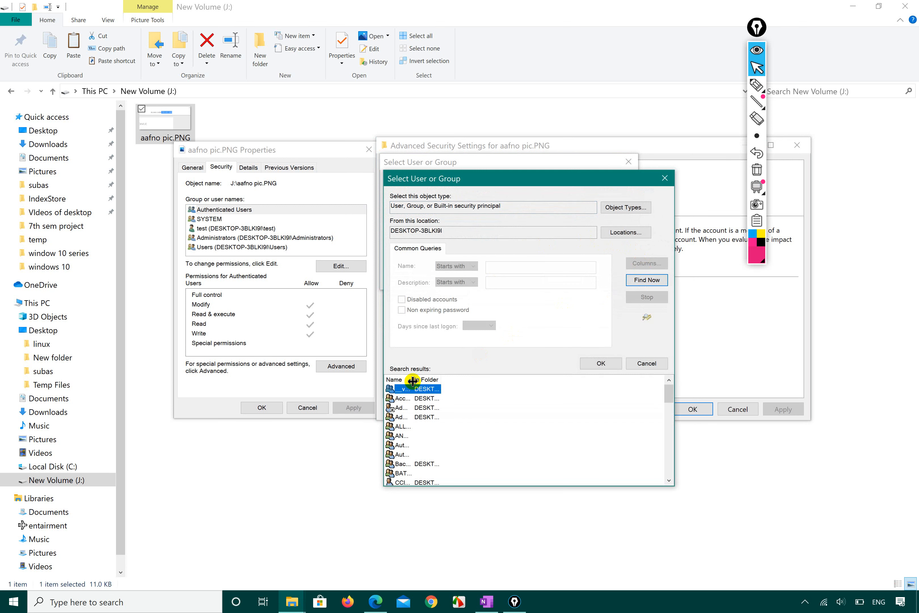
- Widen the Name column of the search results and select test as the user for the effective access check
left_click_drag(413, 380, 531, 350)
scroll(430, 419, "down", 10)
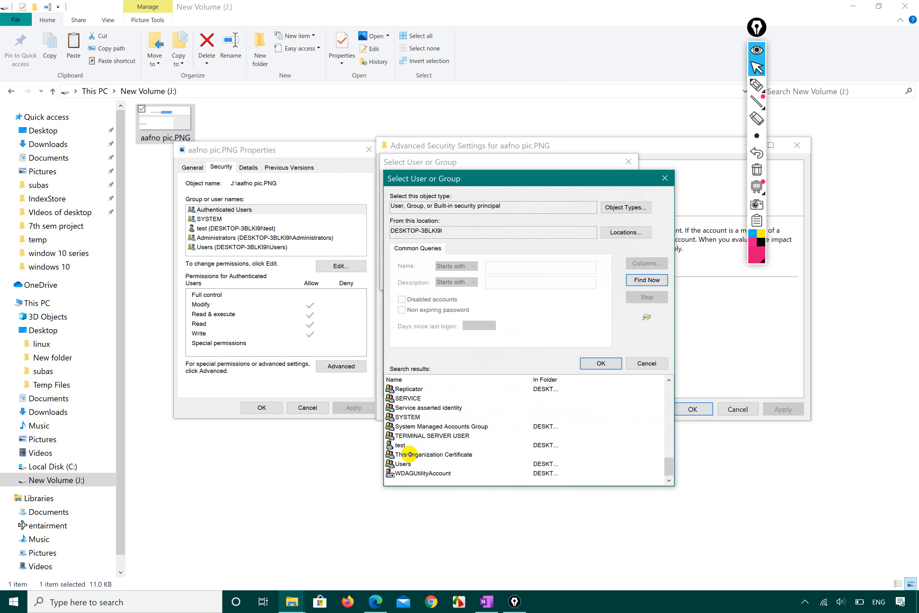
left_click(406, 445)
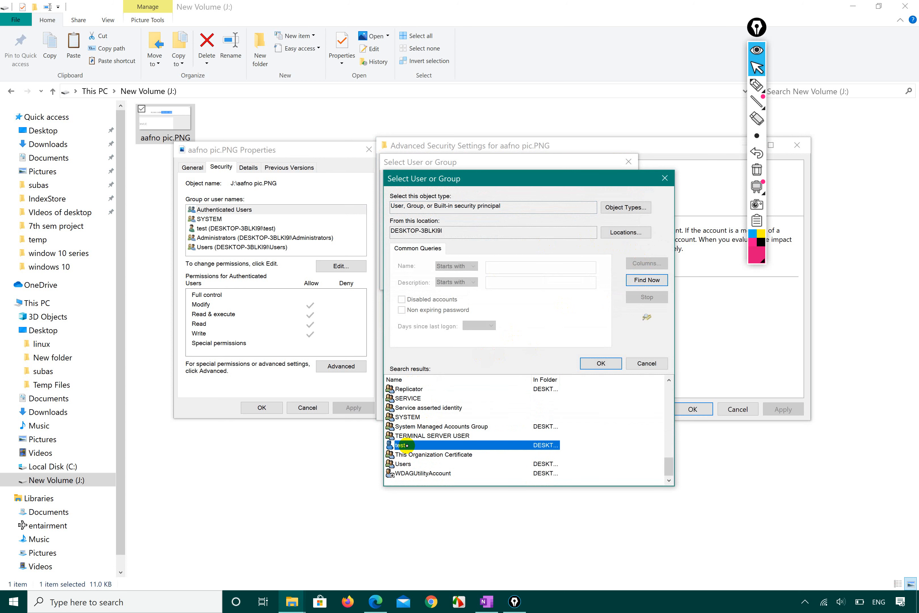
left_click(597, 363)
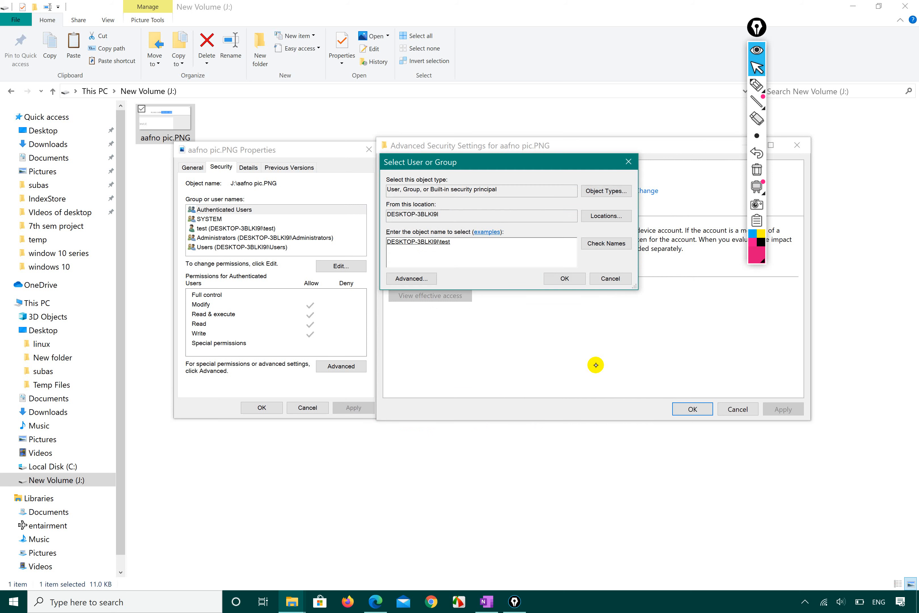
left_click(565, 278)
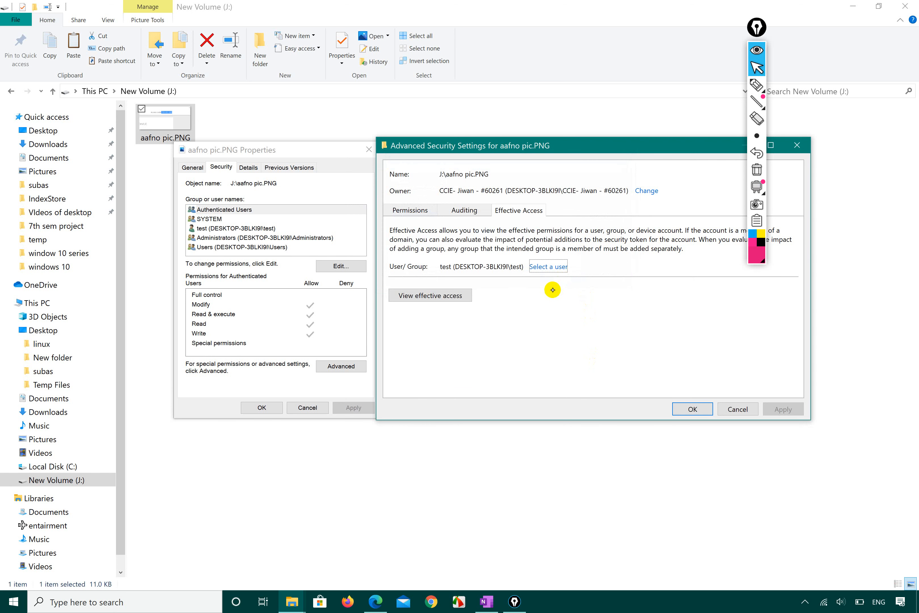
- Display the effective access for test and examine the permissions from Full control down to Take ownership
left_click(452, 295)
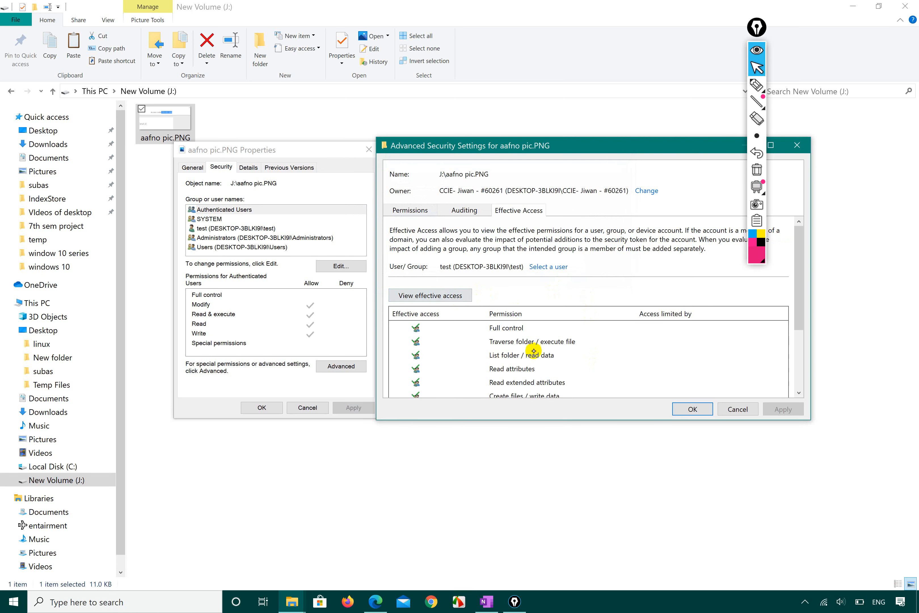
scroll(533, 352, "down", 3)
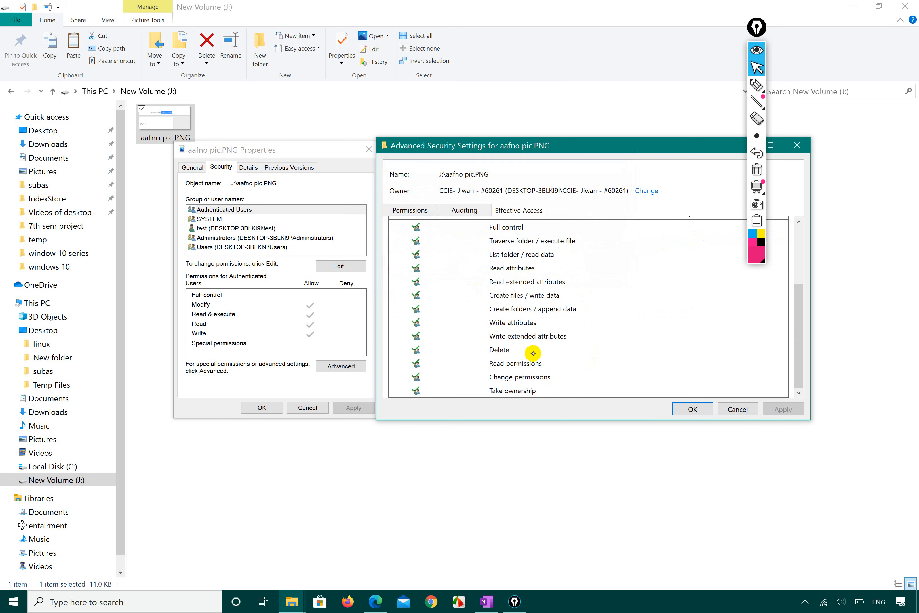
left_click(506, 391)
scroll(503, 373, "up", 3)
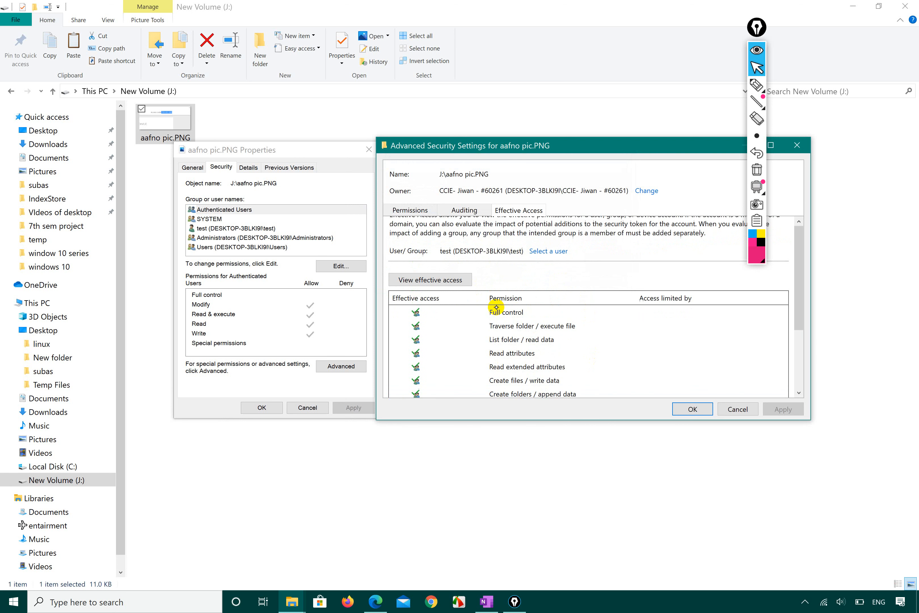
left_click(502, 328)
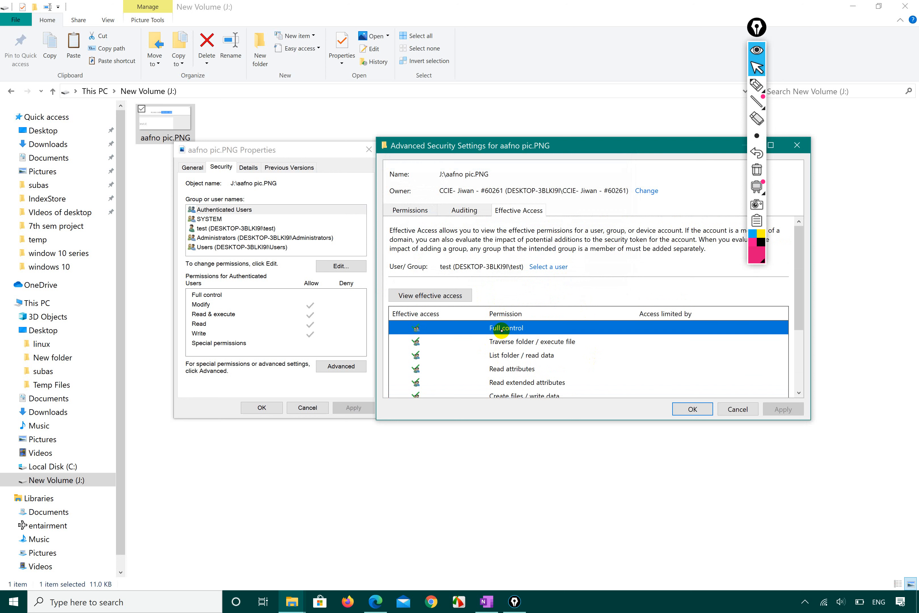
scroll(502, 330, "down", 3)
left_click(501, 332)
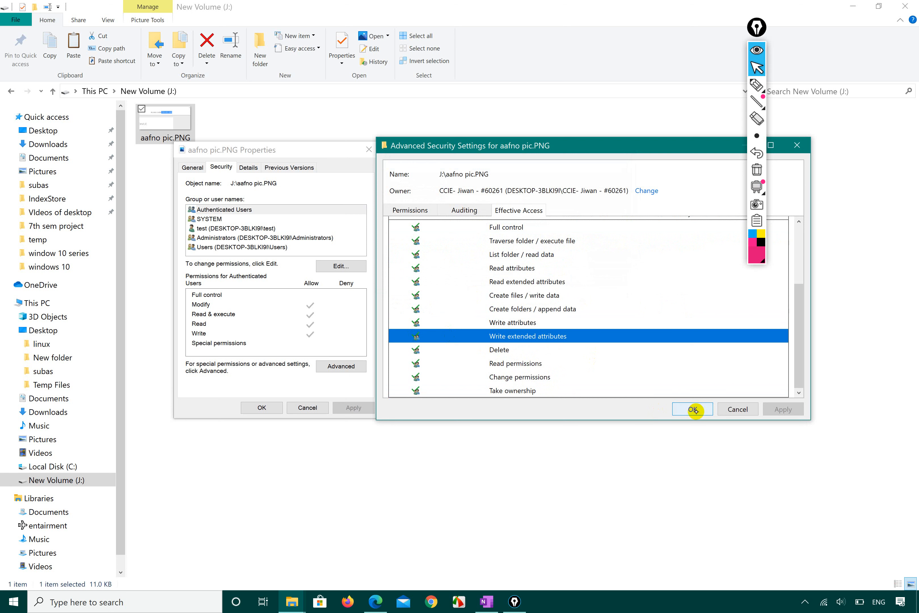
- Check Auditing and Effective Access once more, and close the advanced security settings with OK
left_click(460, 211)
left_click(534, 210)
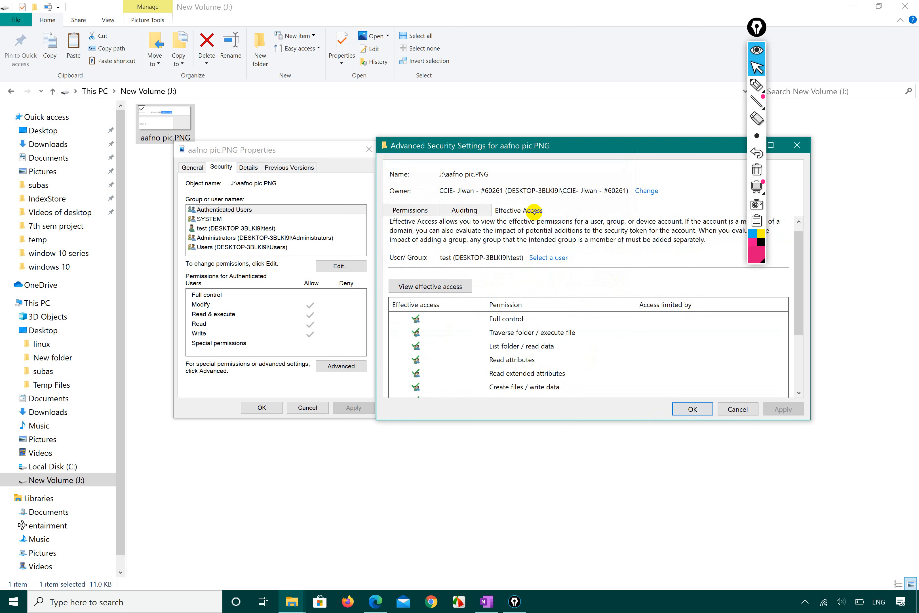
left_click(688, 407)
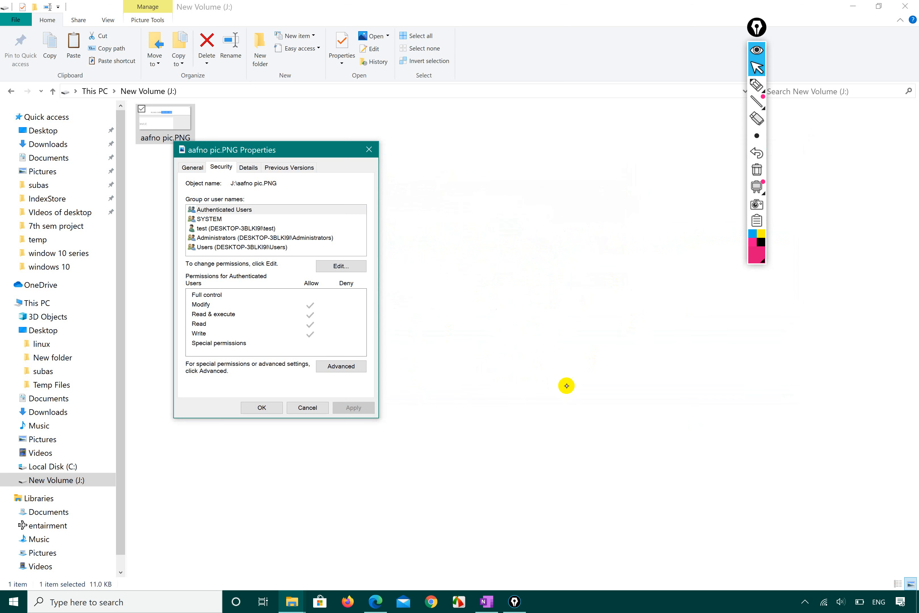
- Reopen the advanced security settings of aafno pic.PNG and continue with administrator privileges to the auditing entries
left_click(341, 365)
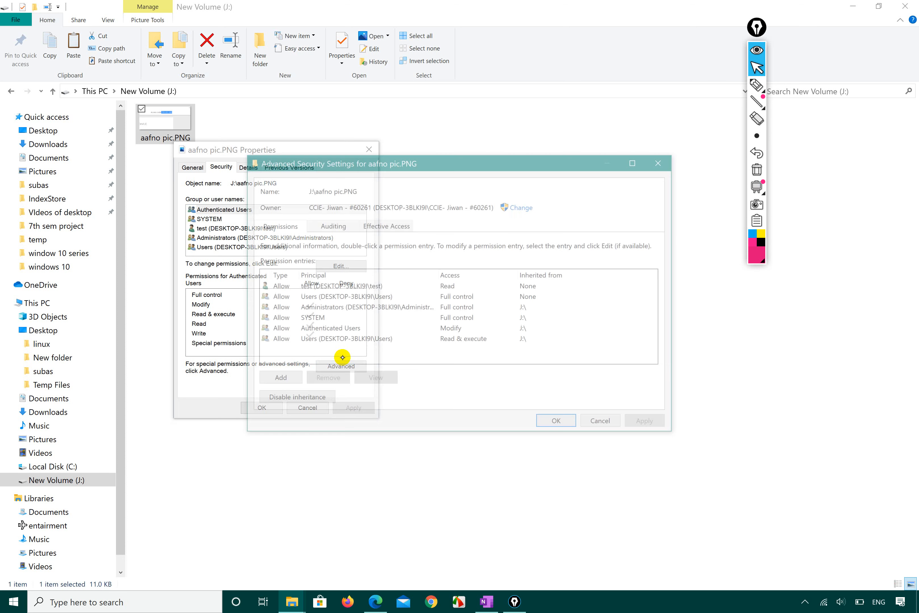
left_click(332, 224)
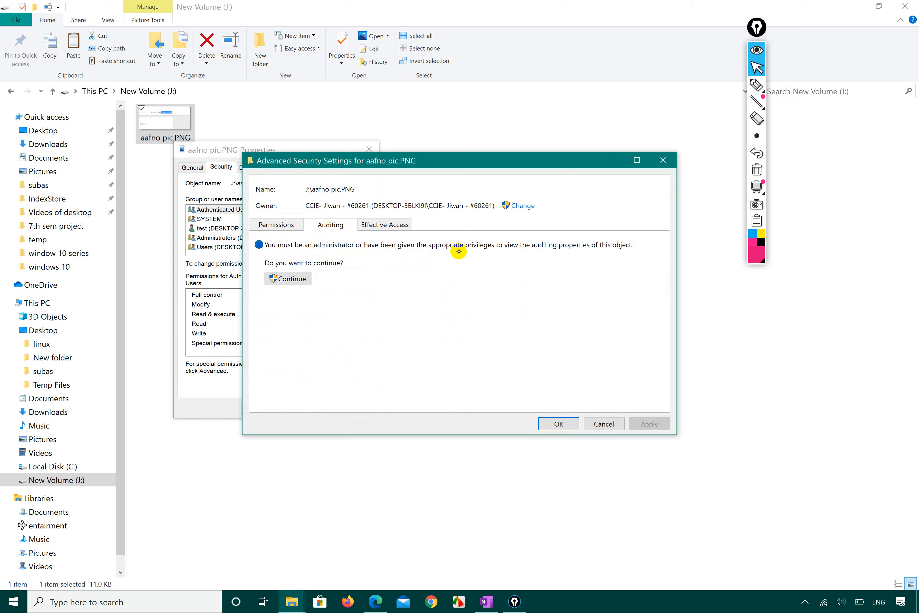
left_click(290, 278)
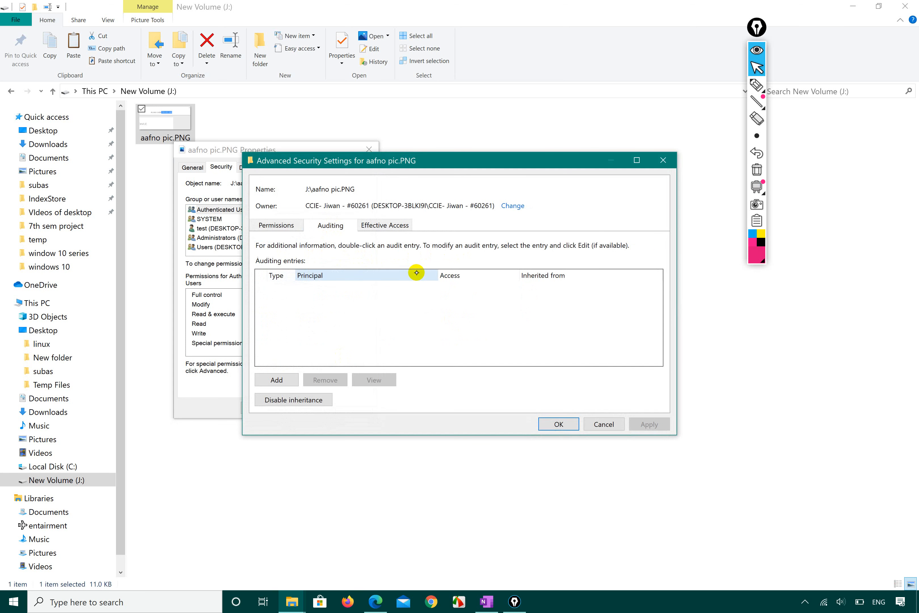
left_click(272, 379)
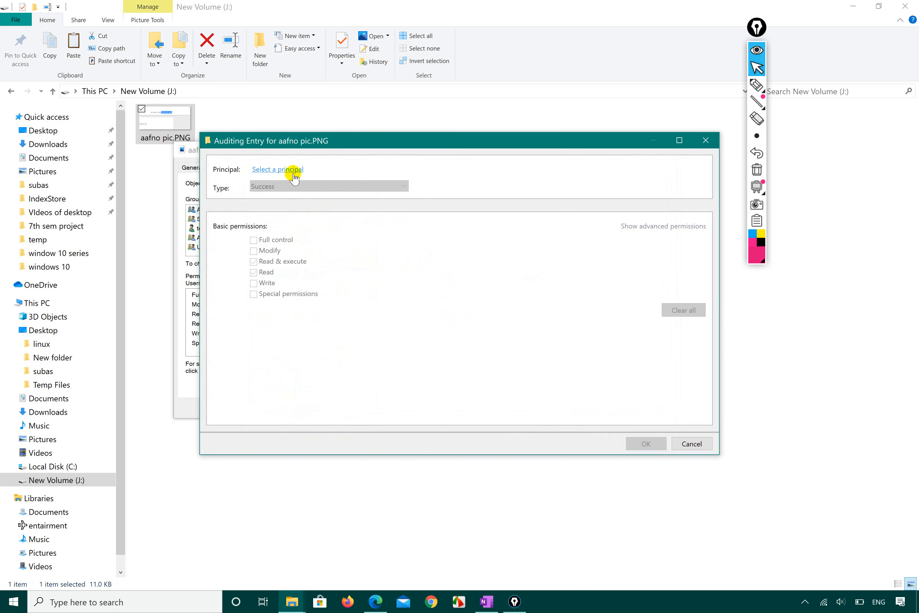
left_click(287, 169)
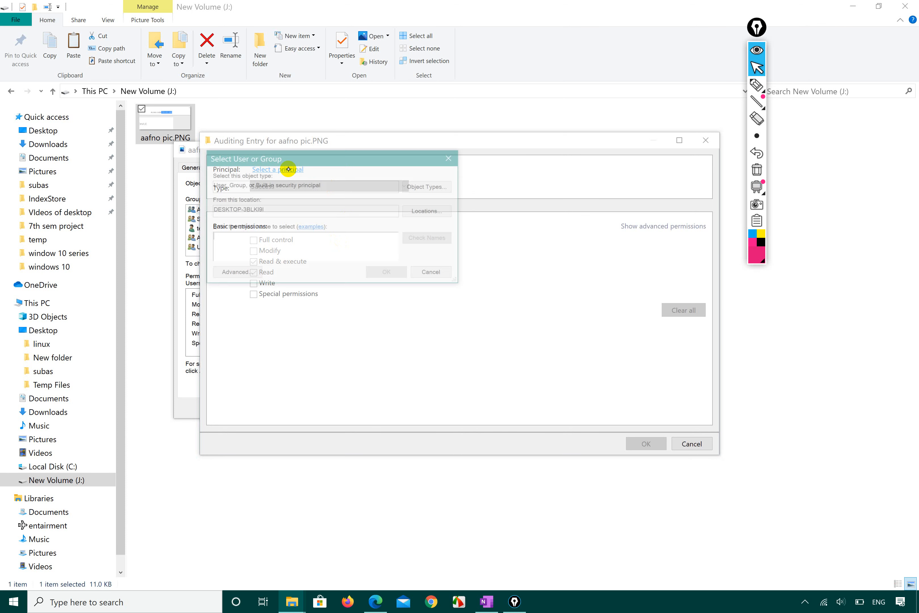
left_click(241, 272)
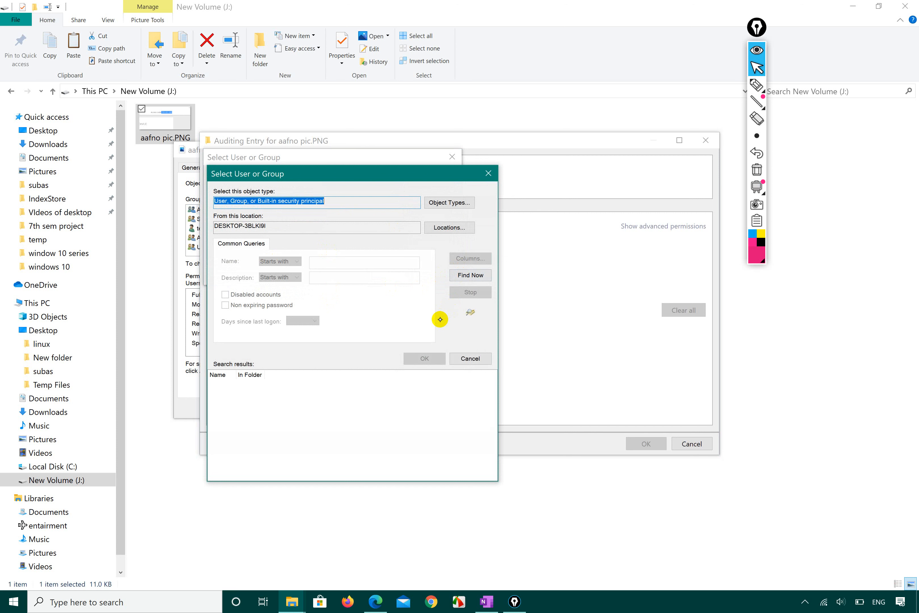
left_click(488, 173)
left_click(453, 157)
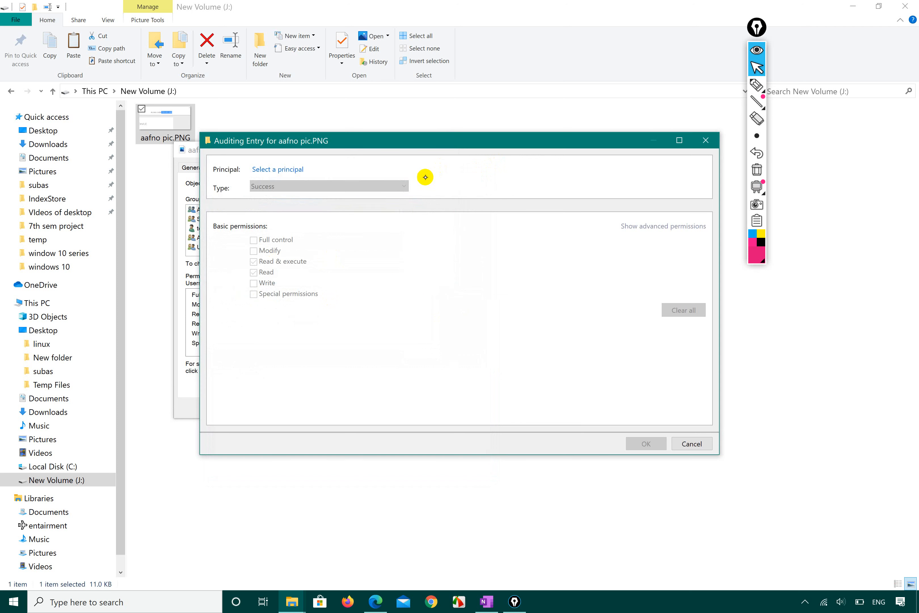
left_click(705, 141)
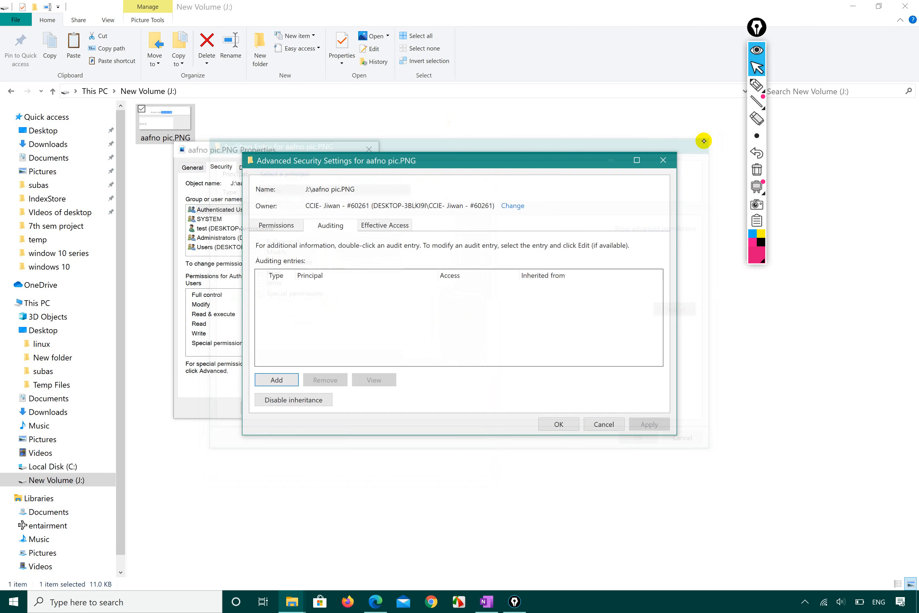
- Look at Effective Access, return to Auditing, and start a new auditing entry with all available users and groups listed for the principal
left_click(387, 226)
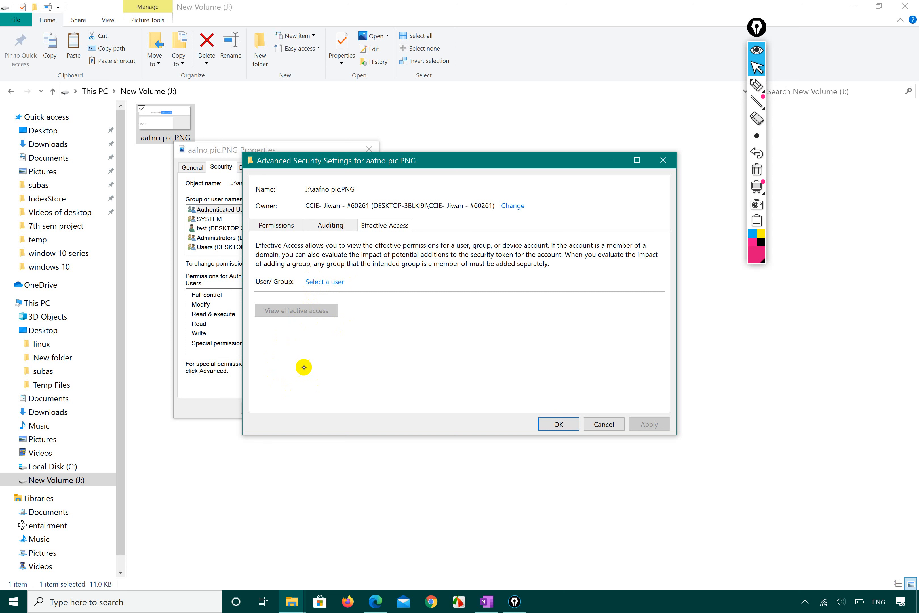
left_click(330, 227)
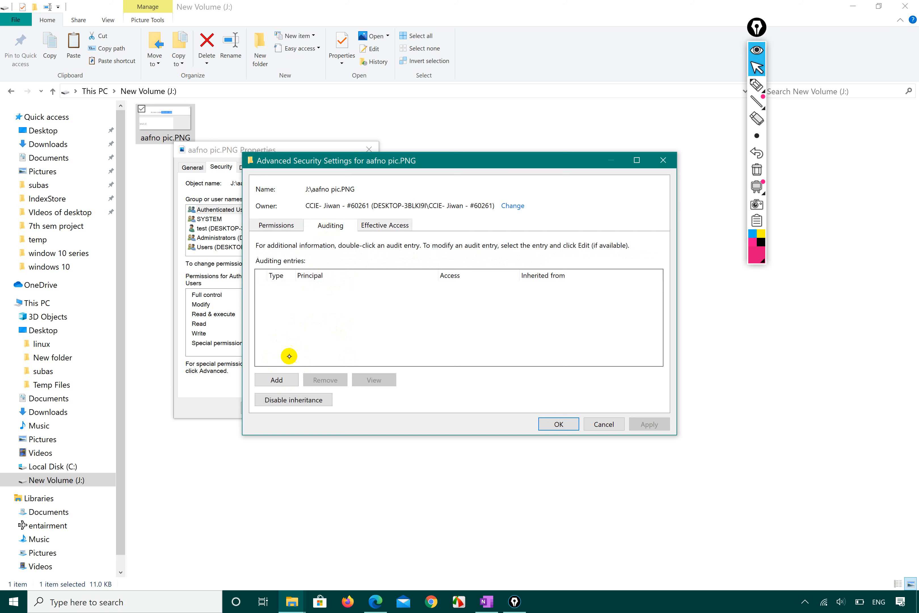
left_click(276, 380)
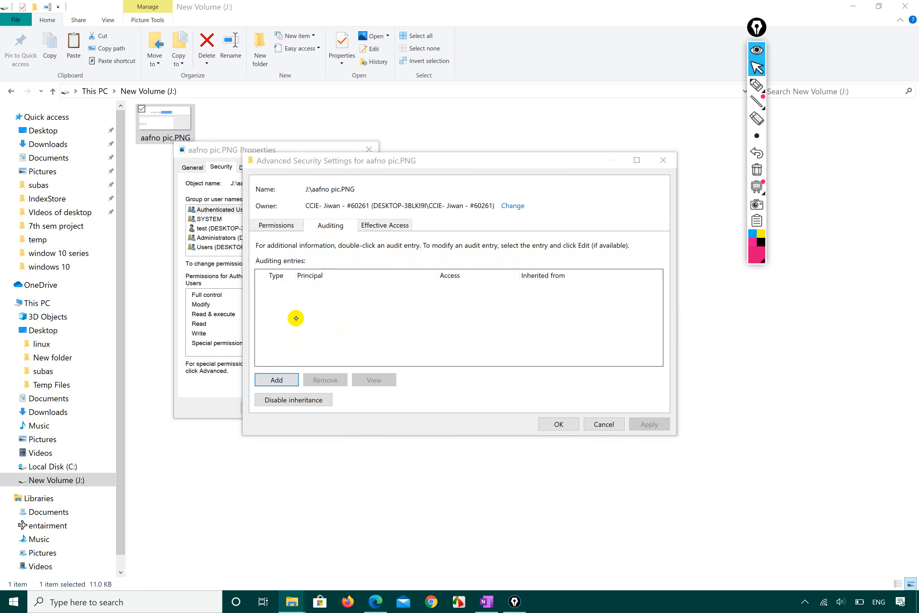
left_click(280, 169)
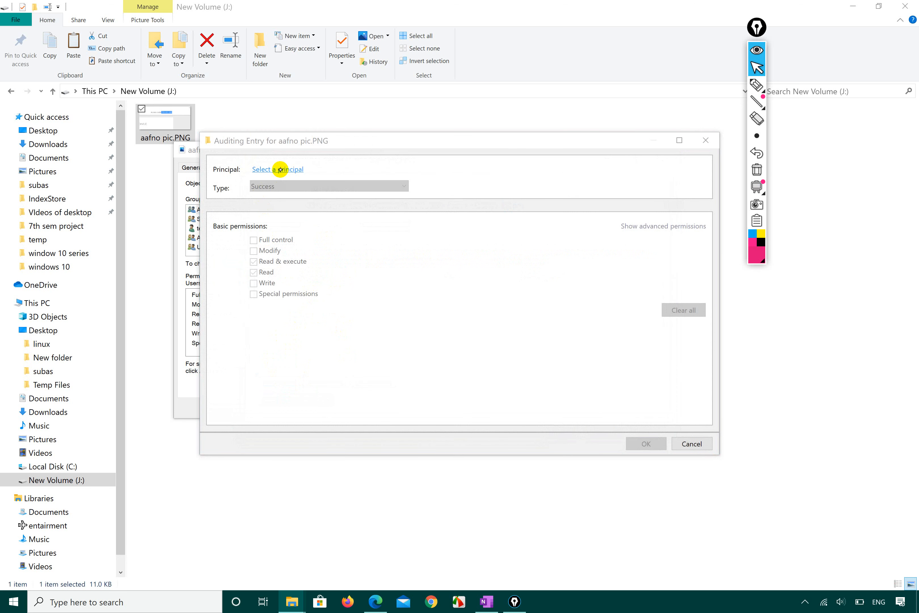
left_click(236, 270)
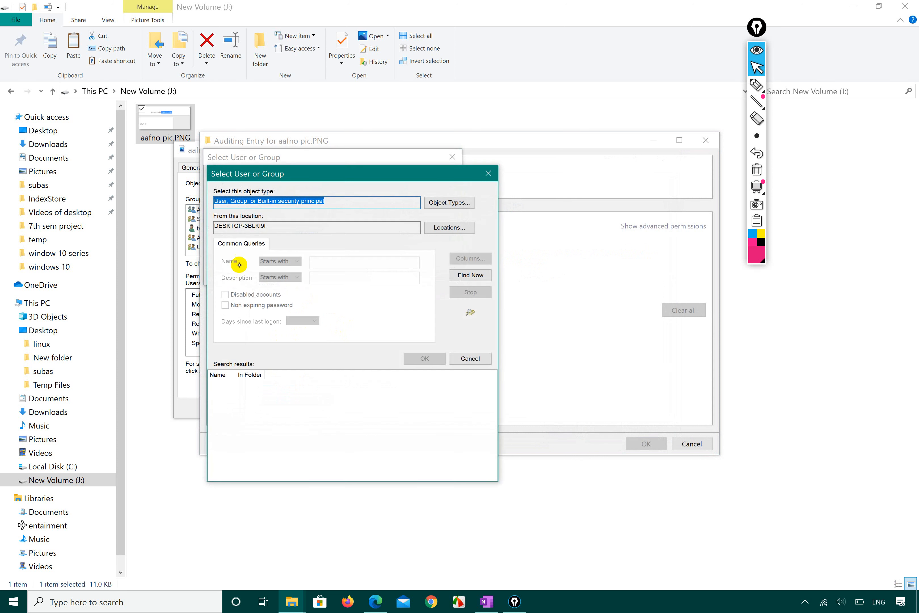
left_click(483, 278)
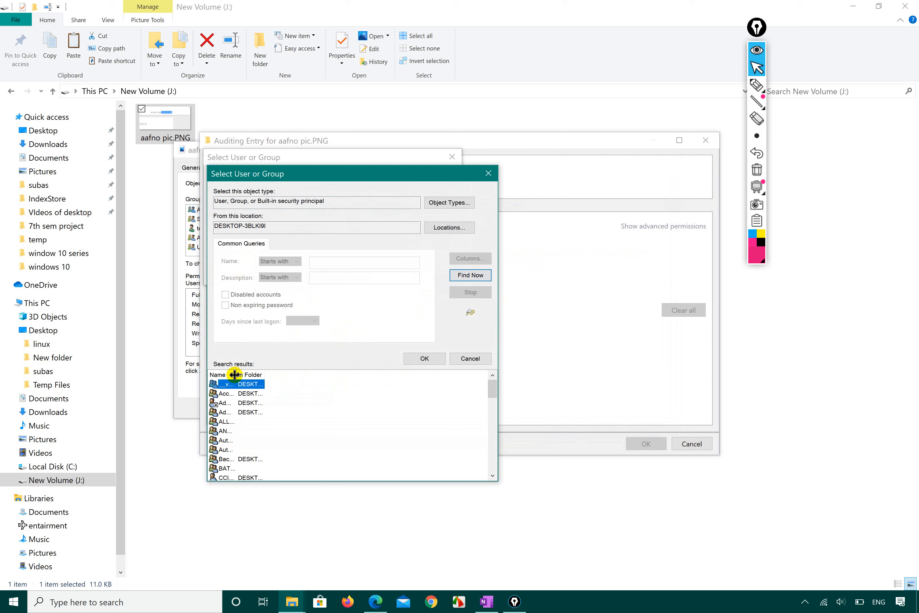
- Choose test as the auditing entry's principal with Write included in the audited permissions, and move the entry window aside
left_click_drag(235, 375, 355, 374)
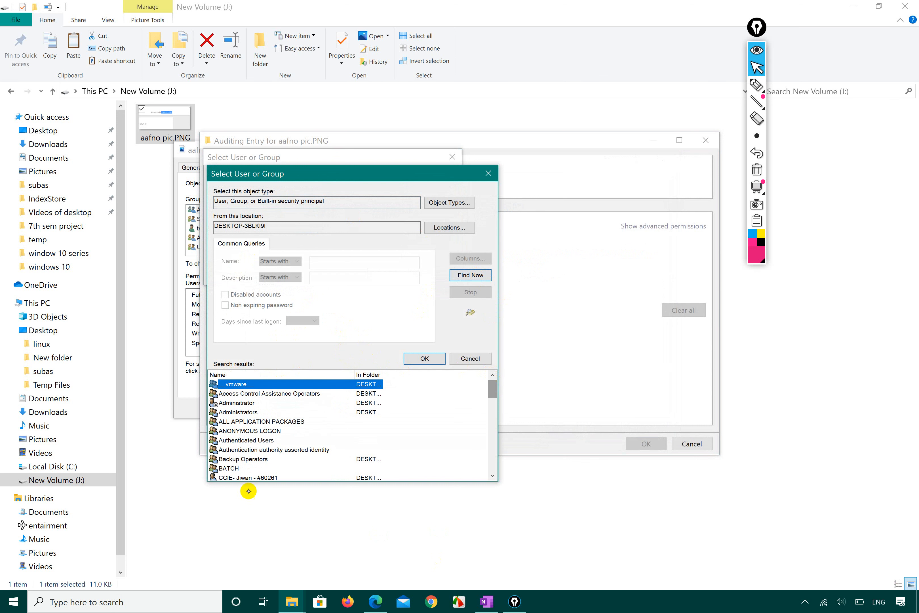
left_click_drag(492, 390, 490, 486)
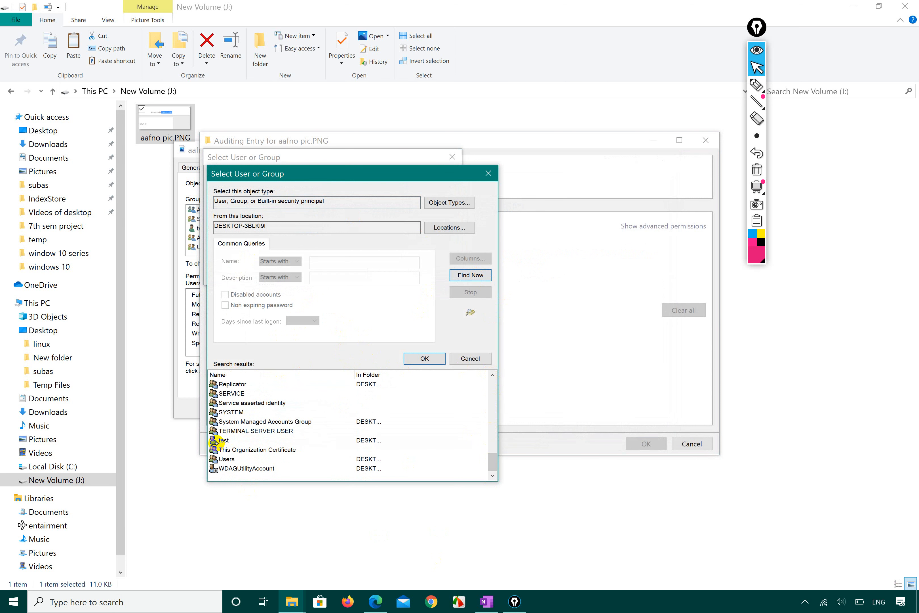
left_click(221, 440)
left_click(425, 358)
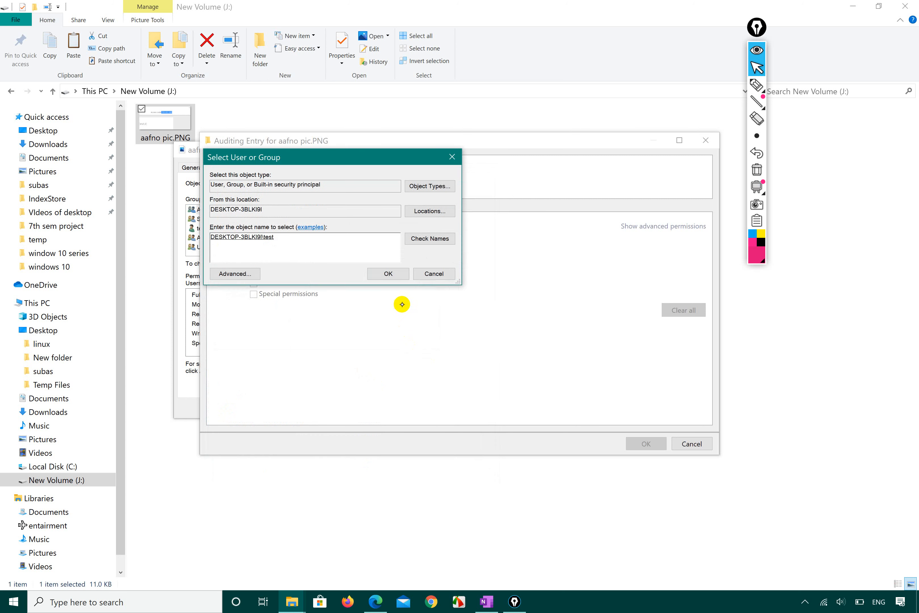
left_click(388, 274)
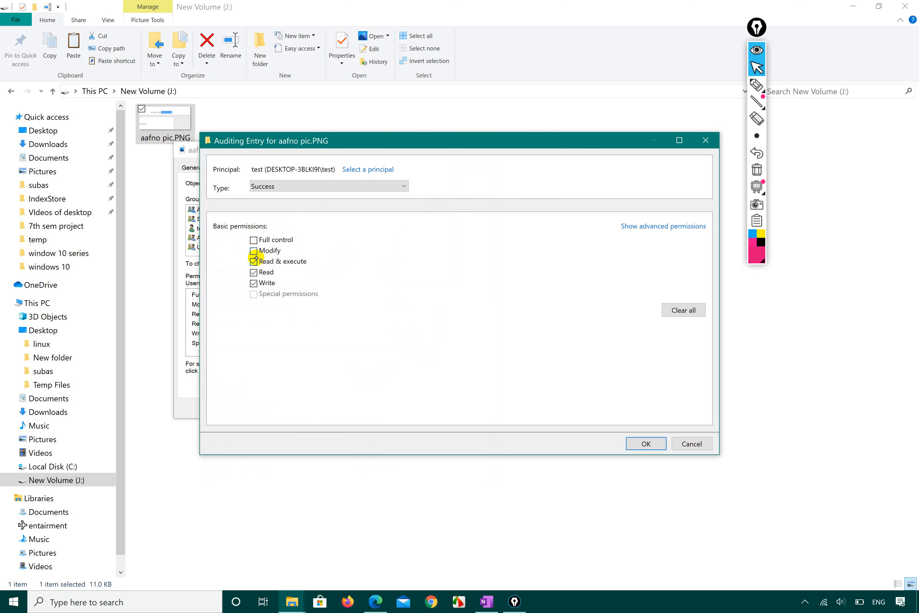
left_click_drag(334, 138, 628, 166)
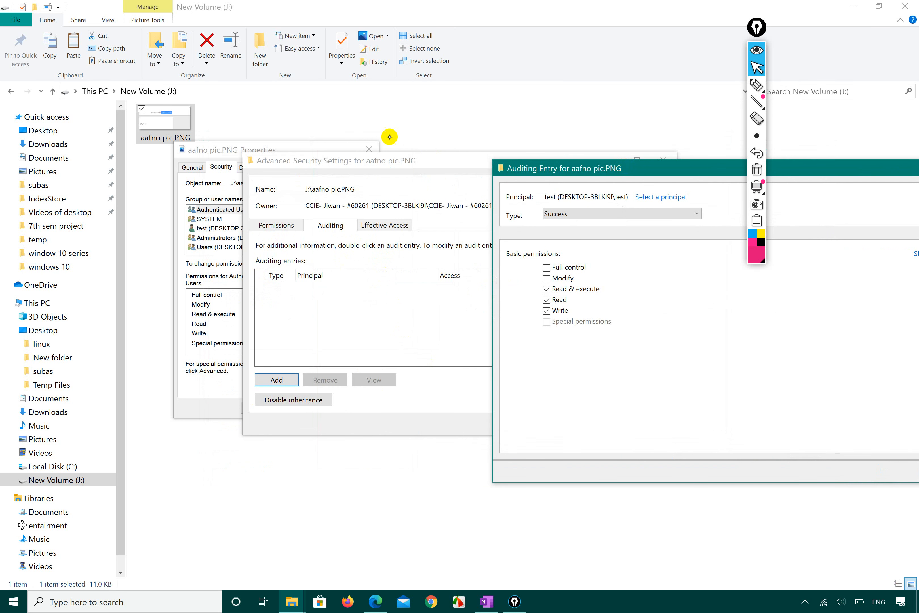
- Circle the group or user names in the aafno pic.PNG properties with the pen, and move the auditing entry window back into view
left_click(409, 154)
left_click(757, 85)
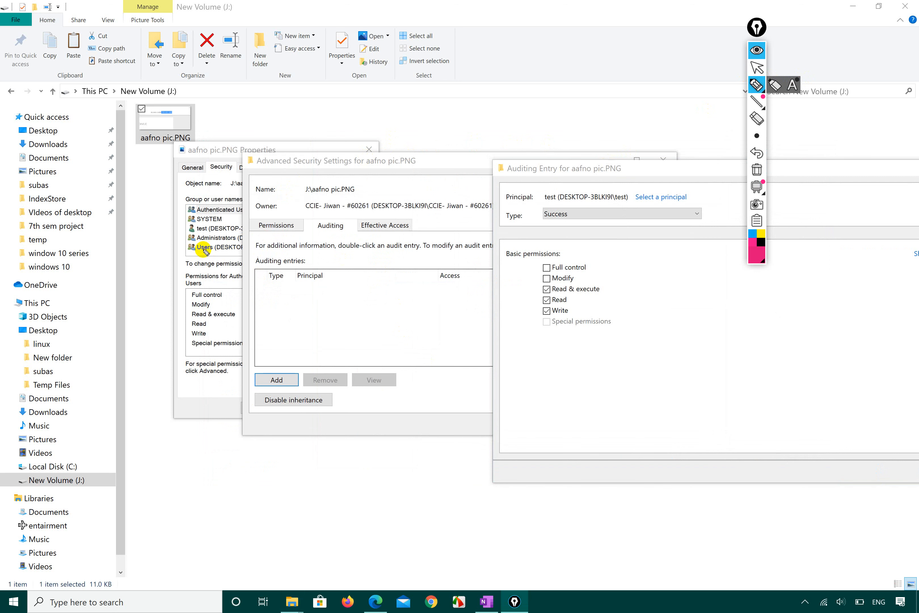
mouse_move(205, 190)
left_mouse_down()
mouse_move(214, 316)
mouse_move(202, 173)
mouse_move(186, 237)
mouse_move(148, 246)
mouse_move(213, 233)
left_mouse_up()
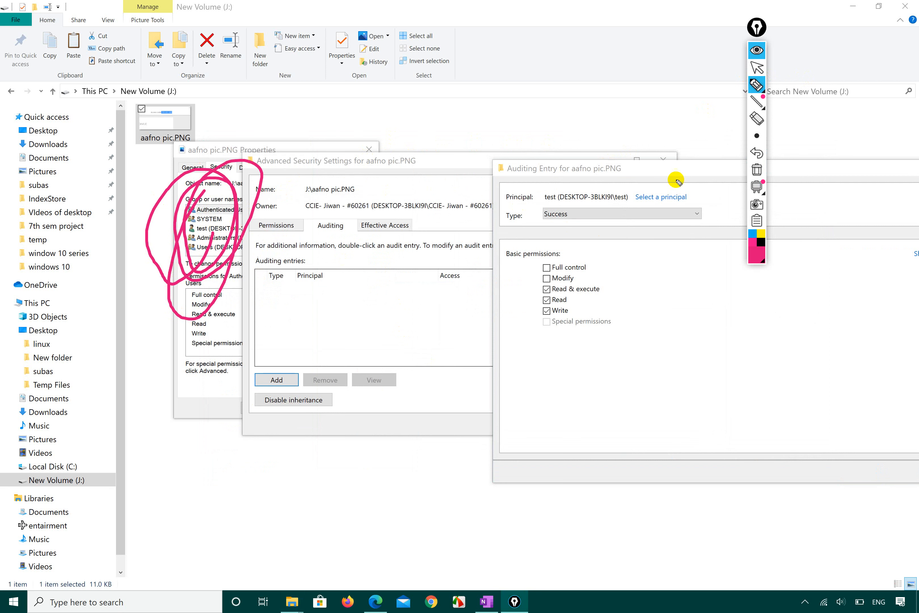
left_click(755, 70)
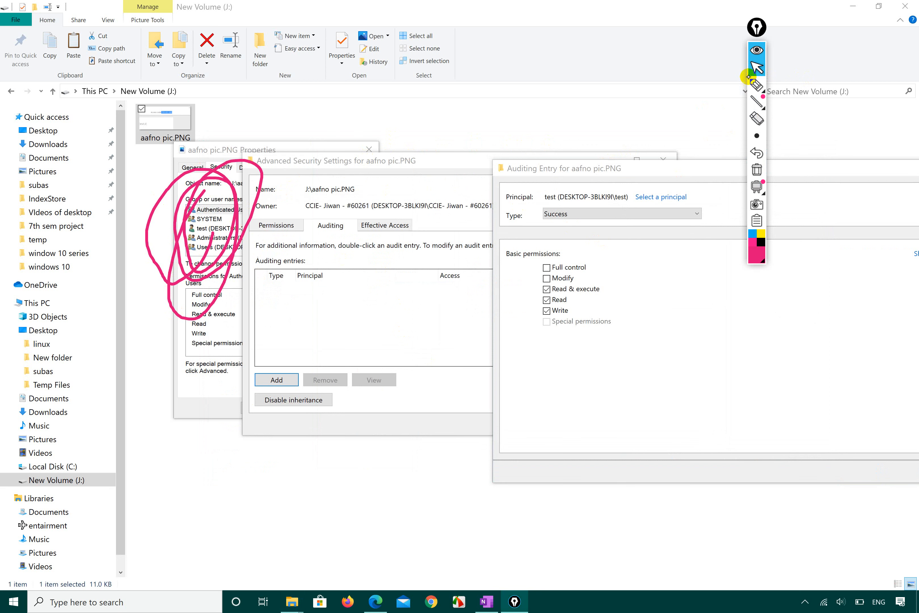
left_click_drag(631, 167, 437, 145)
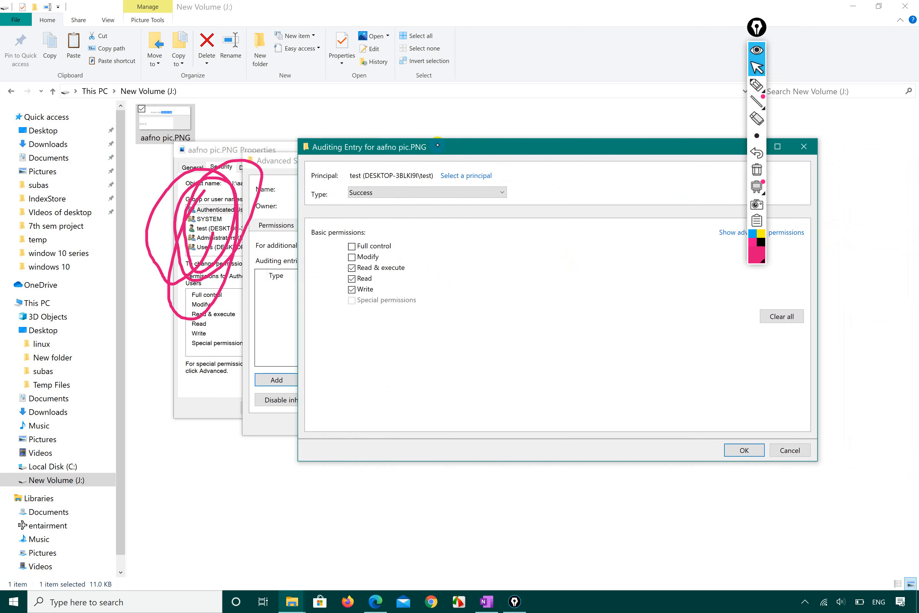
- Clear all basic permissions in test's auditing entry, cancel the entry, and close the advanced security settings and file properties
left_click(782, 316)
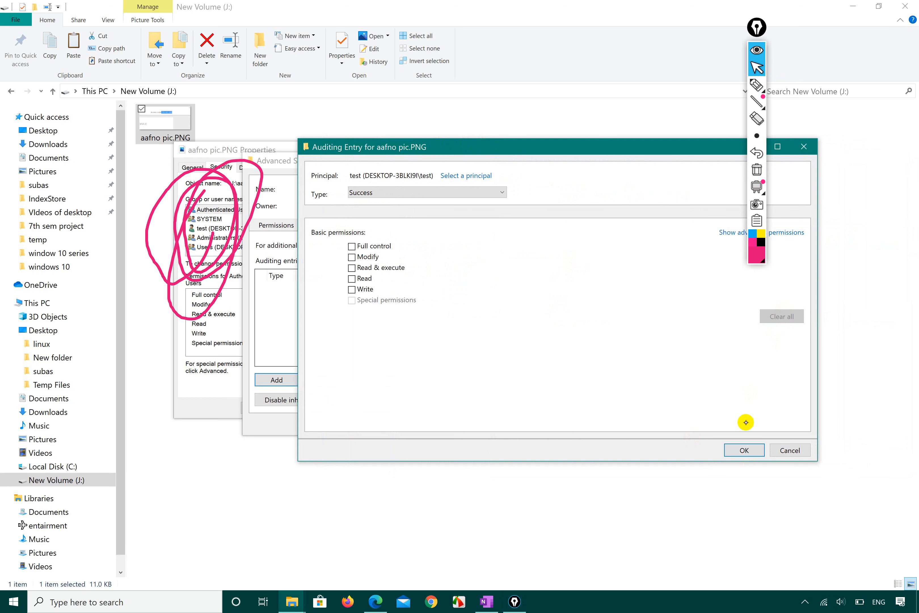
left_click(787, 451)
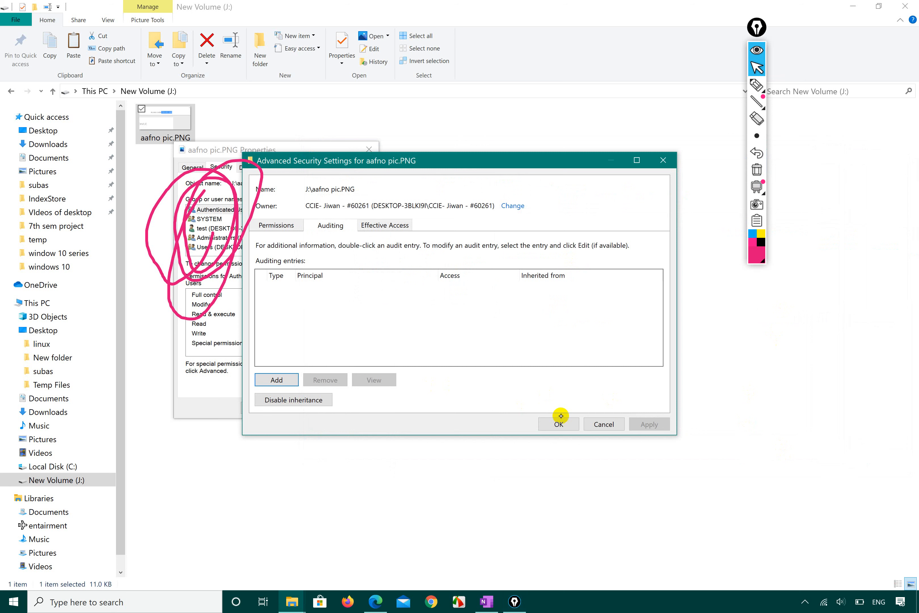
left_click(557, 424)
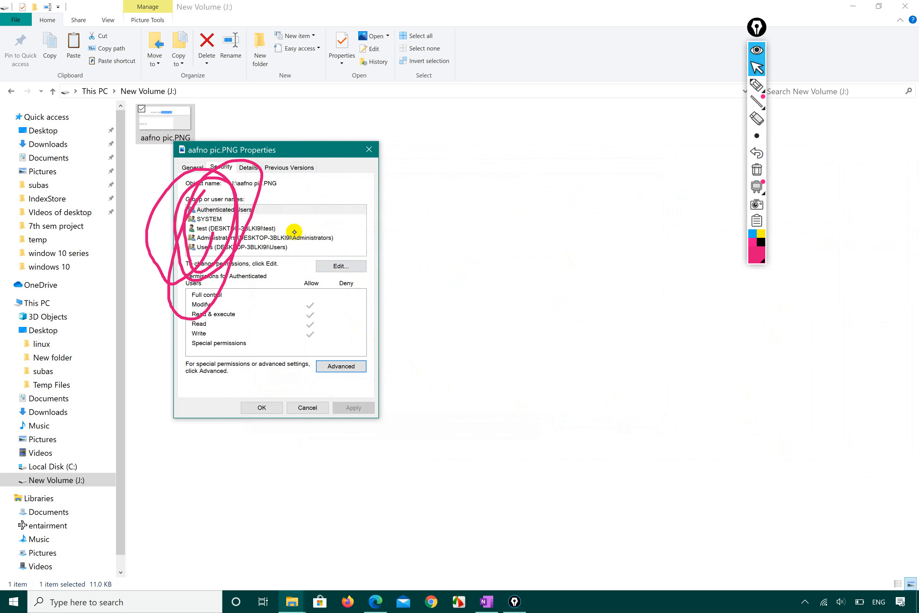
left_click(255, 407)
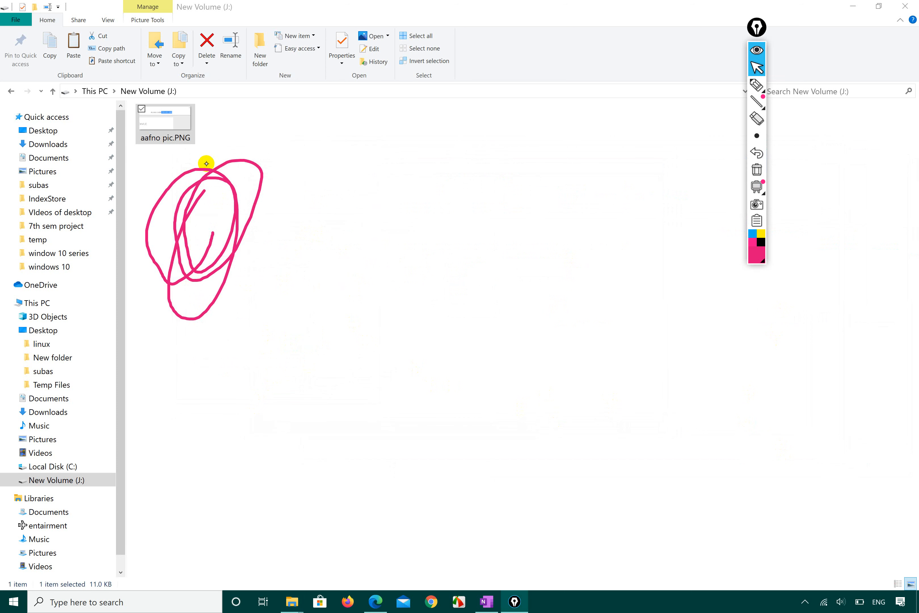
- Reopen the Security properties of aafno pic.PNG, erase the pen marks, and show the permissions for test
right_click(177, 125)
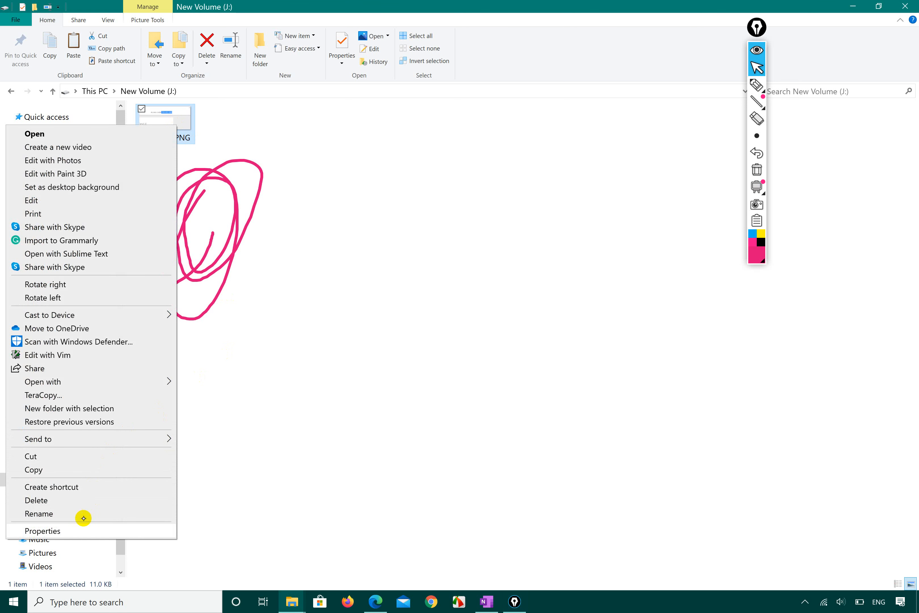
left_click(80, 531)
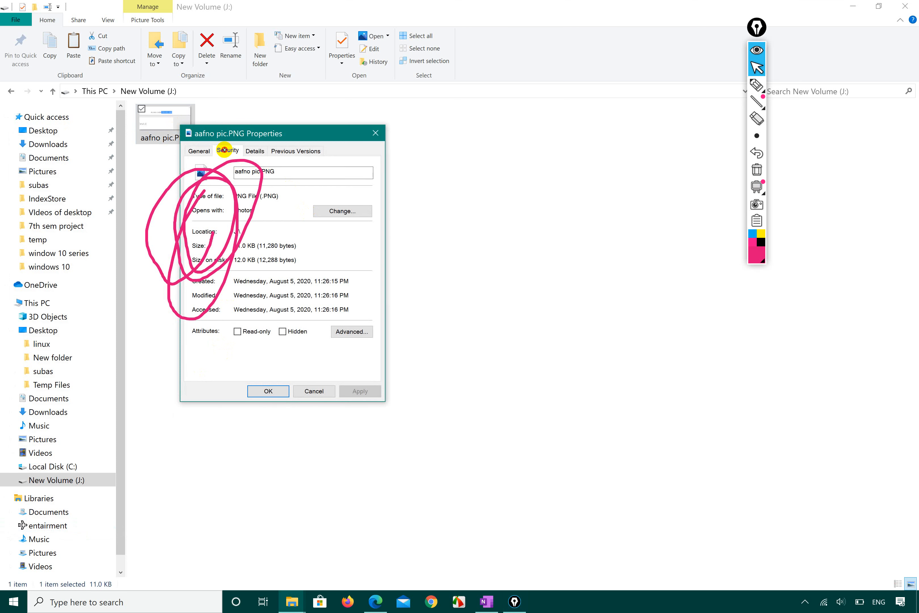
left_click(229, 151)
left_click(756, 170)
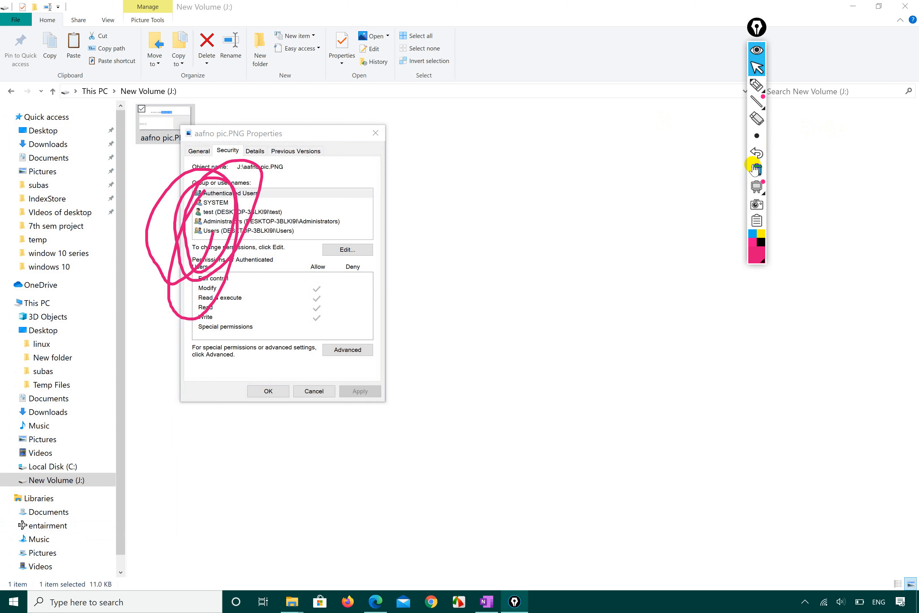
left_click(756, 69)
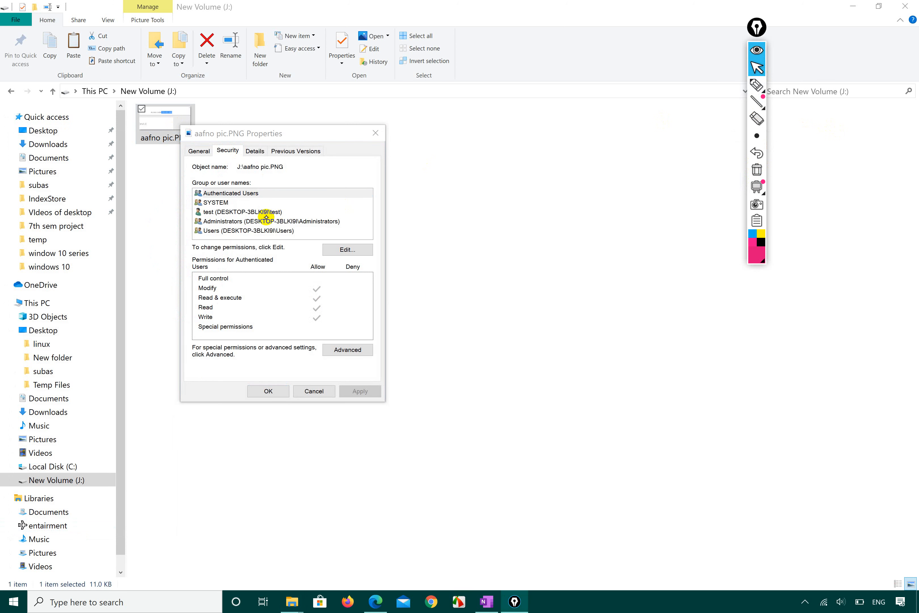
left_click(246, 211)
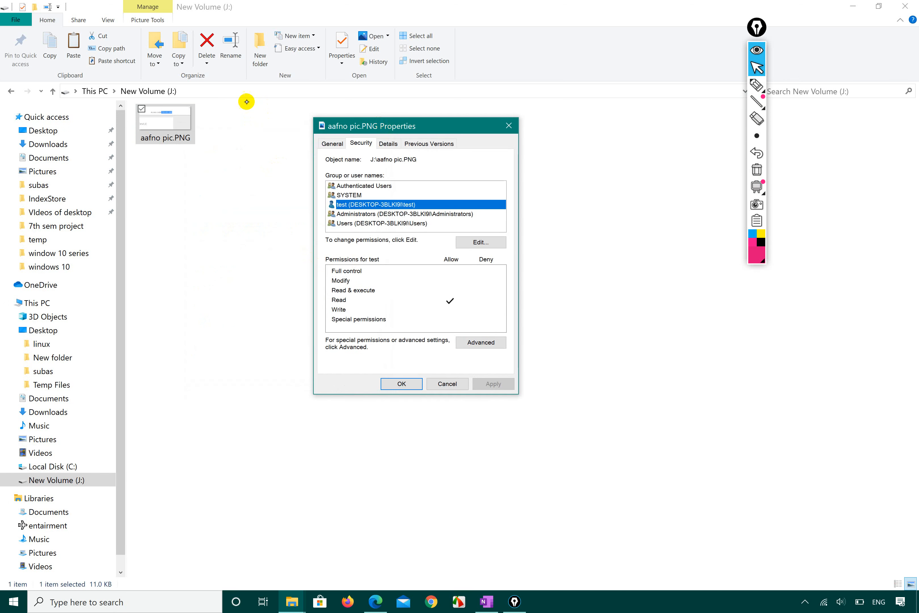
left_click(188, 129)
right_click(187, 129)
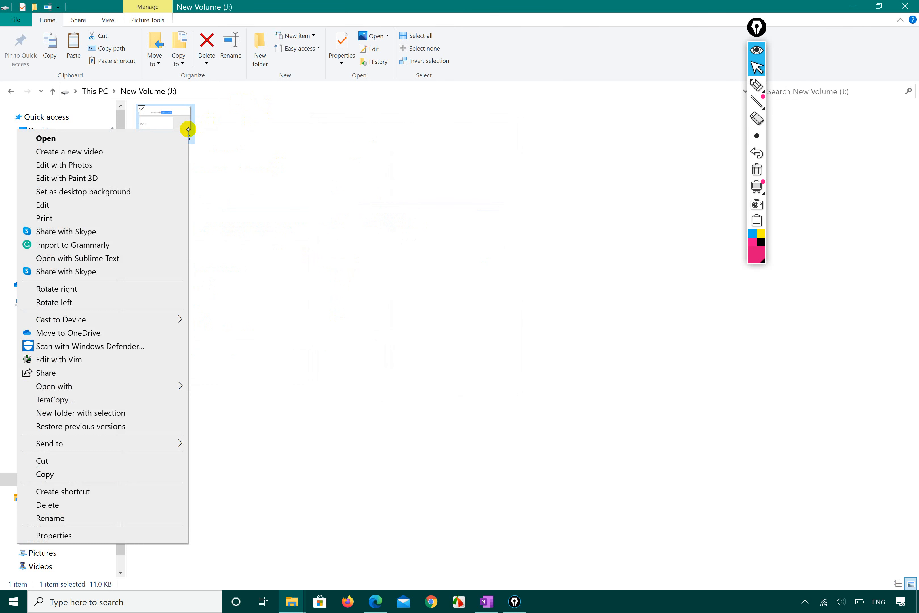
left_click(330, 329)
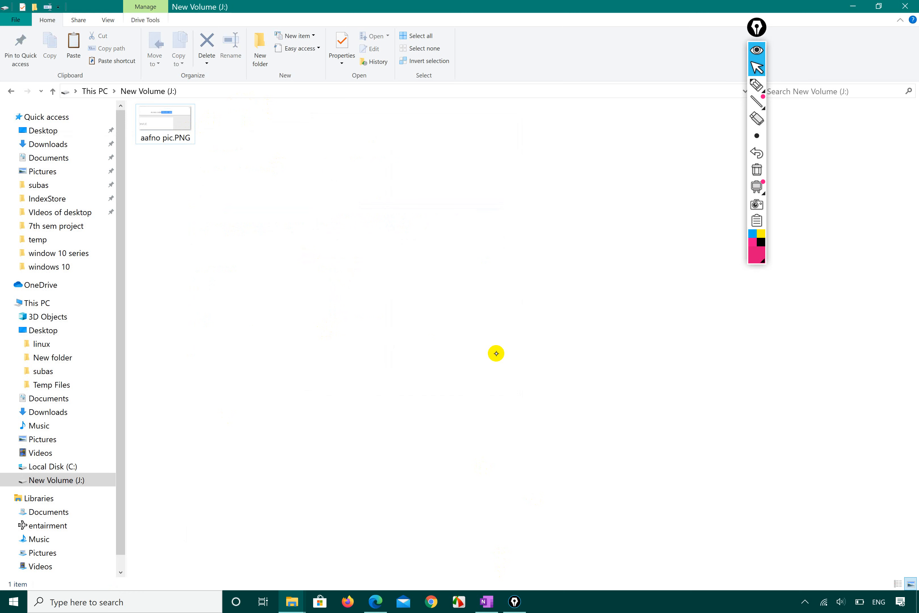
key("super")
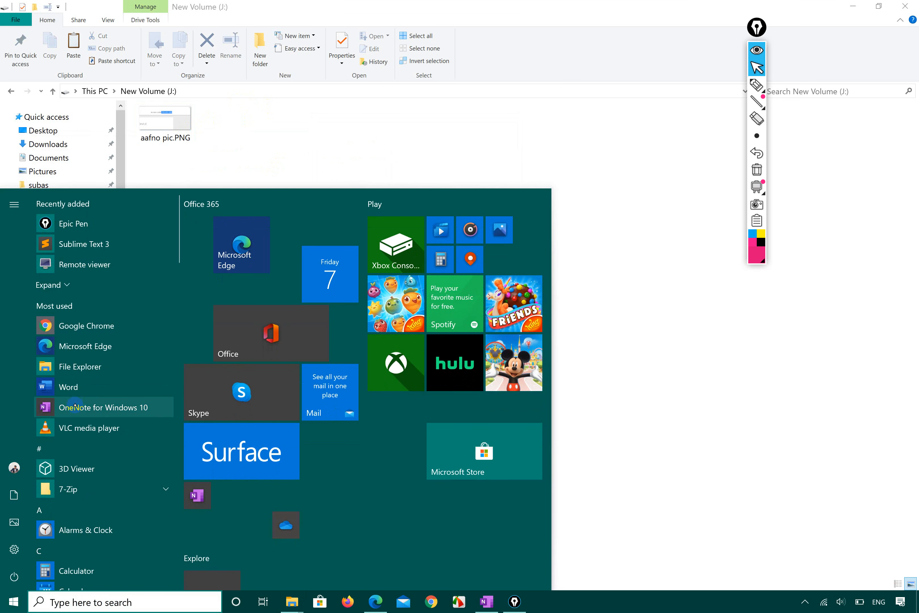
left_click(14, 204)
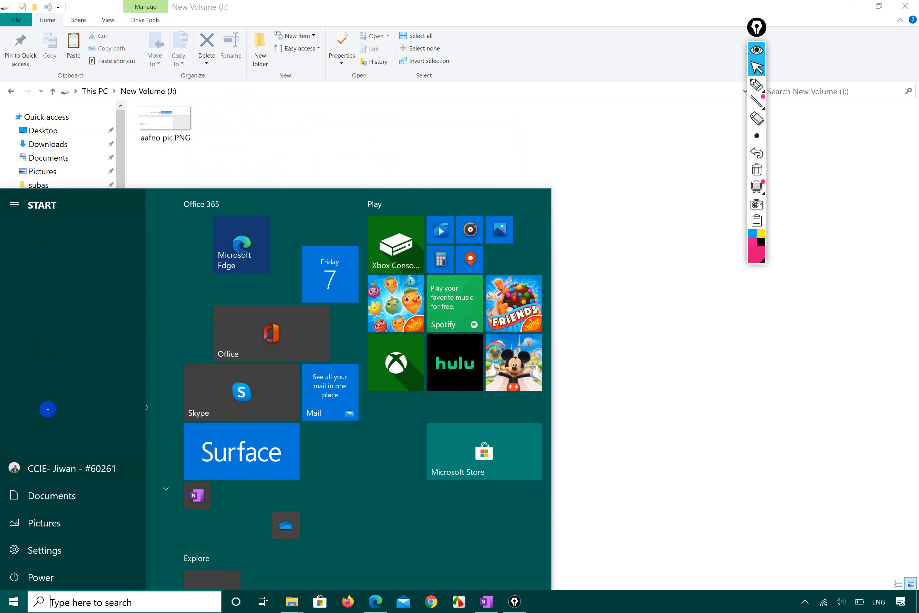
left_click(489, 150)
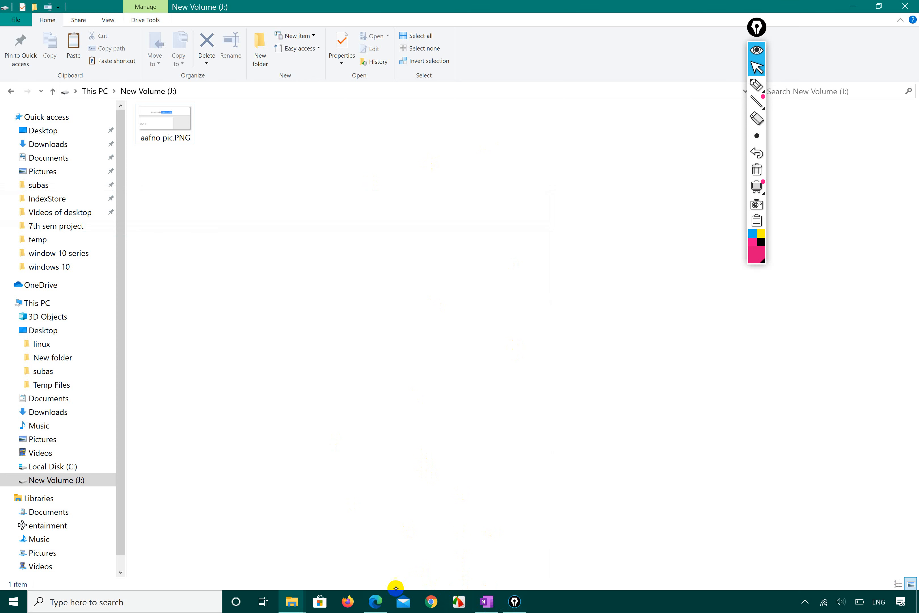
- Switch to the Windows 10 syllabus PDF in Microsoft Edge, mark 3.5.3 Mapping a Drive with a pen stroke, and minimize the browser
left_click(375, 601)
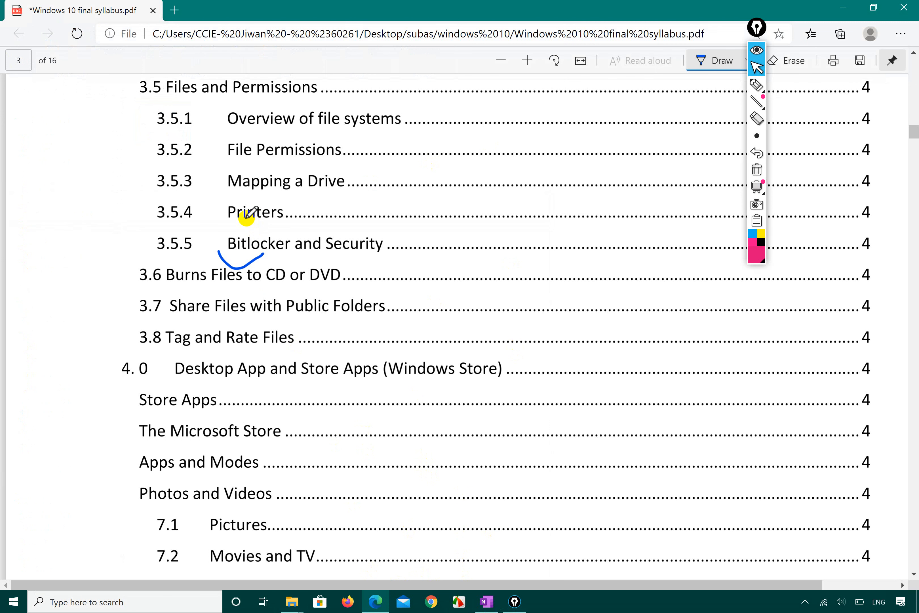
left_click_drag(214, 193, 292, 183)
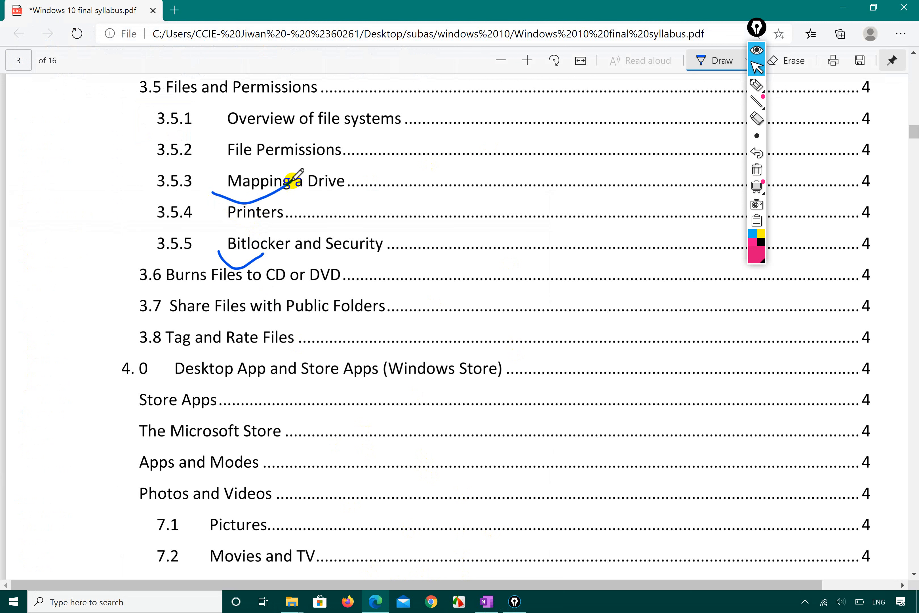
left_click(835, 2)
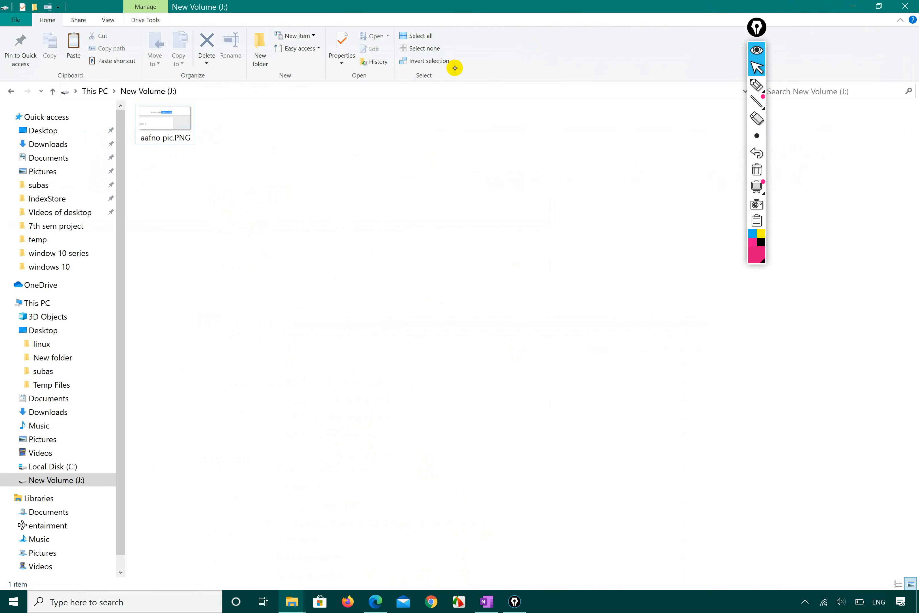
- Minimize the J: folder window, open This PC, and look through the actions available for New Volume (J:)
left_click(854, 4)
left_click(507, 126)
double_click(72, 170)
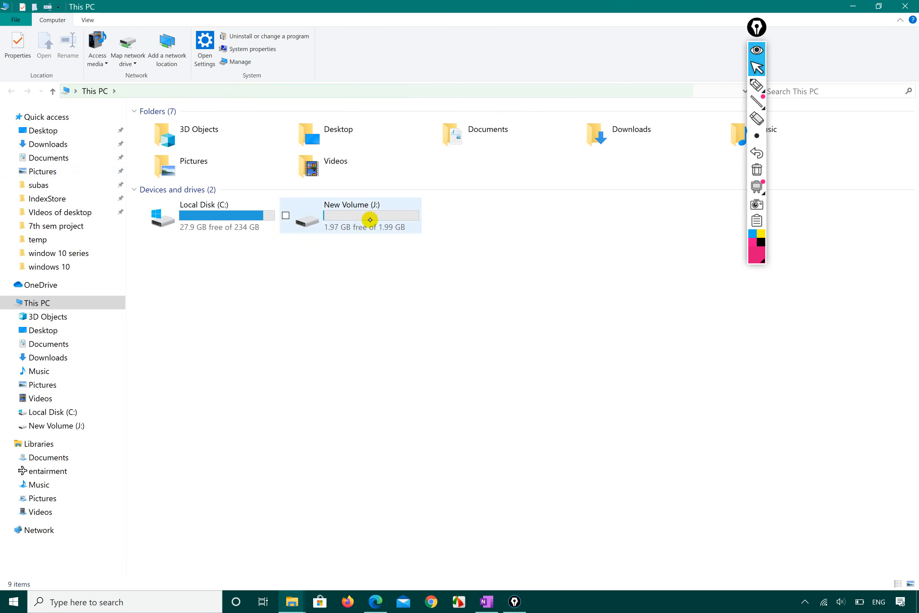
left_click(369, 219)
right_click(370, 220)
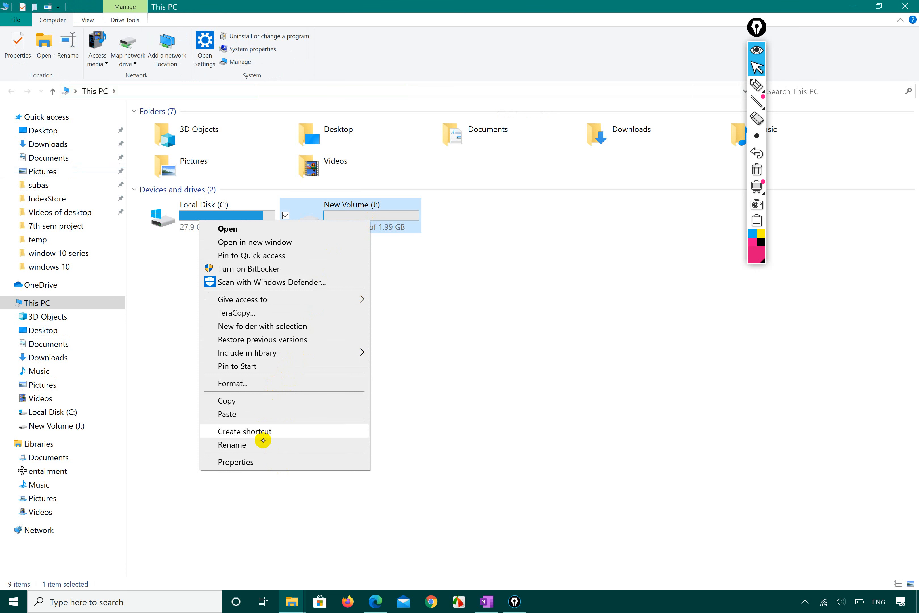
left_click(510, 365)
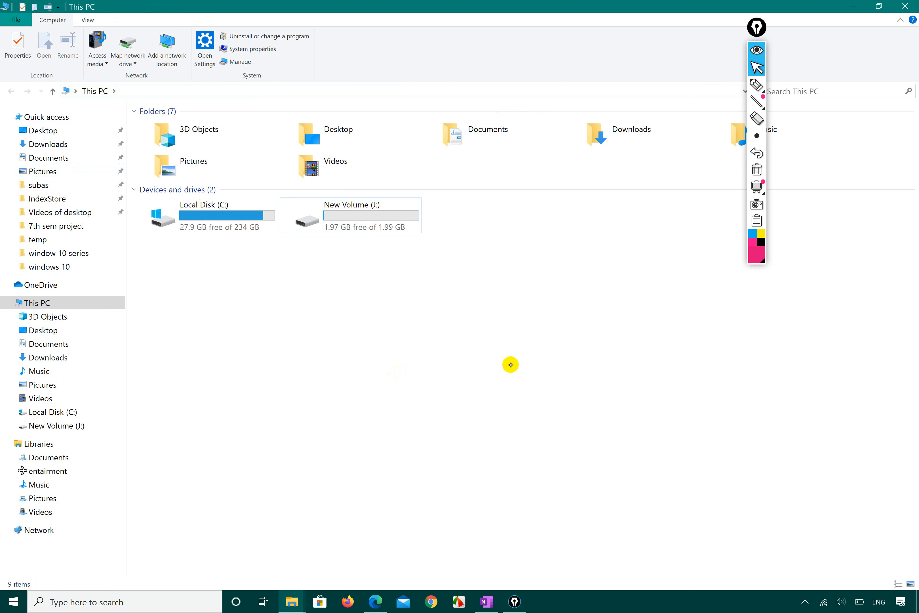
- Open Disk Management, select the New Volume (J:) partition, and maximize the window
key("super+x")
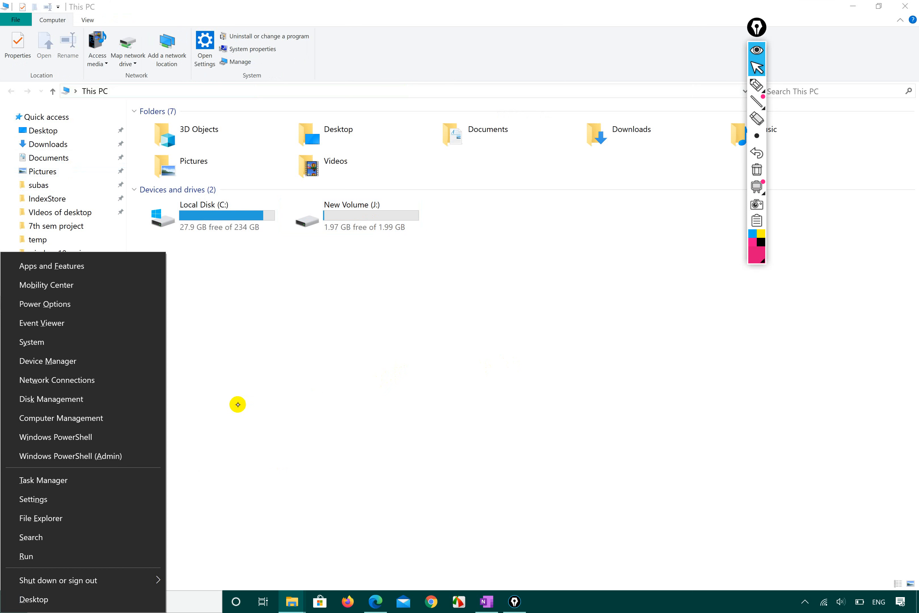
left_click(78, 404)
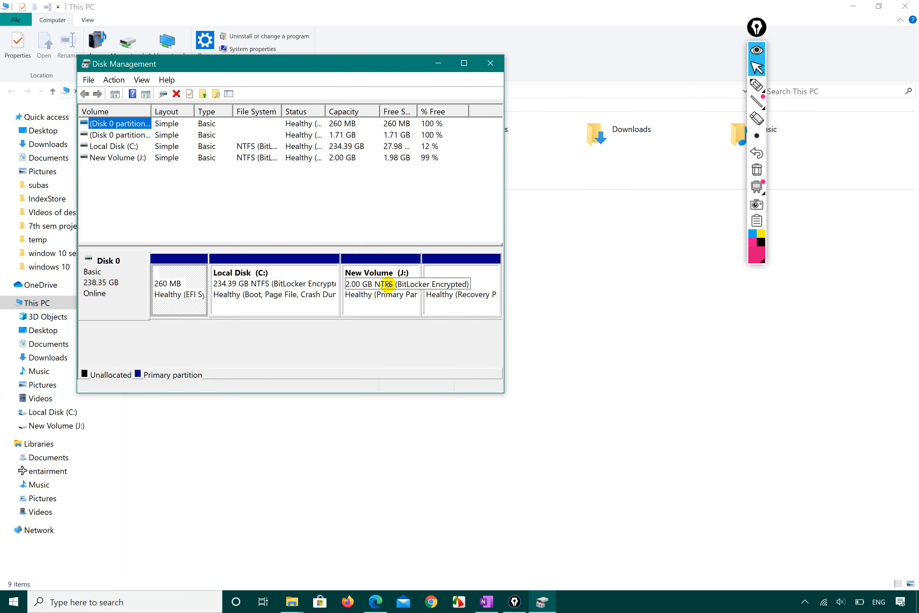
left_click(400, 284)
right_click(399, 284)
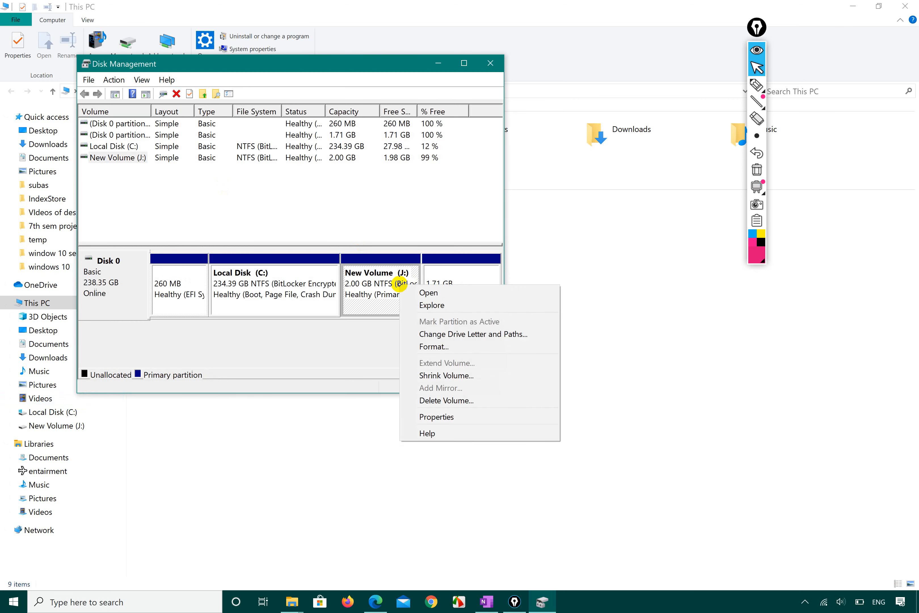
left_click(383, 283)
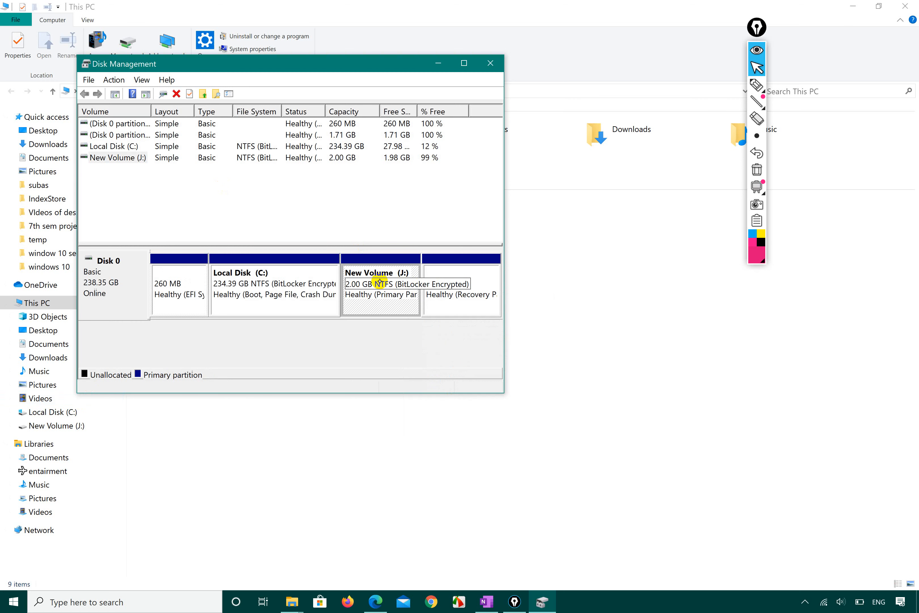
left_click(463, 63)
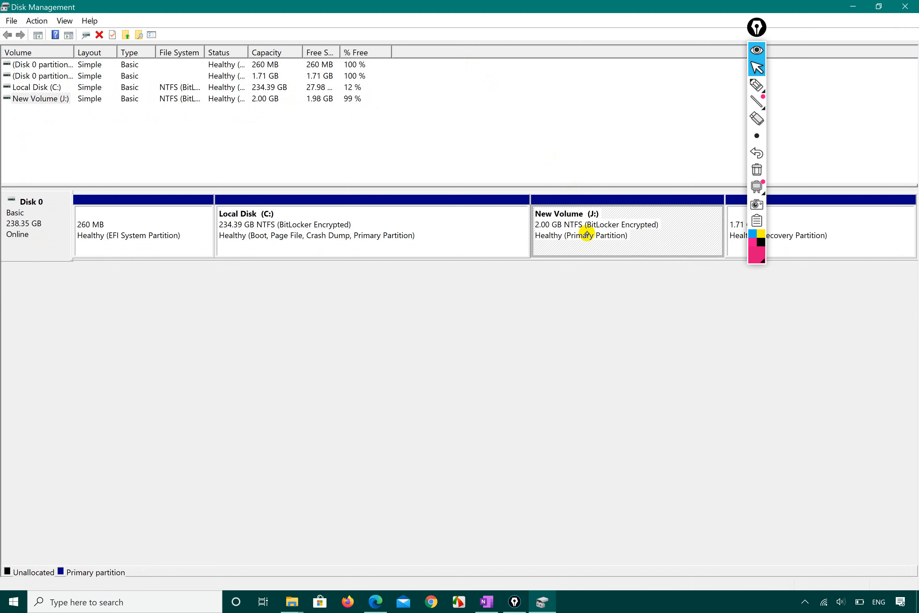
right_click(587, 235)
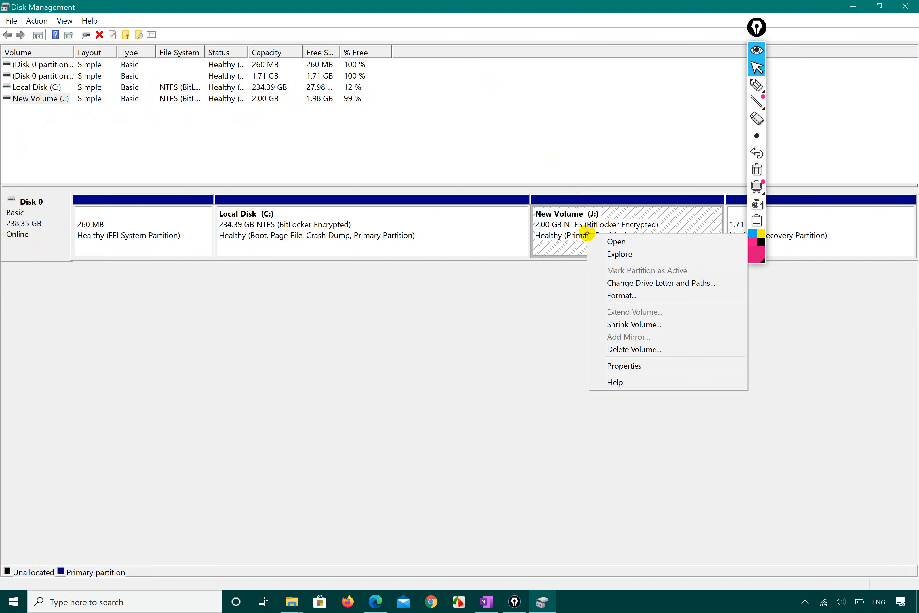
left_click(617, 283)
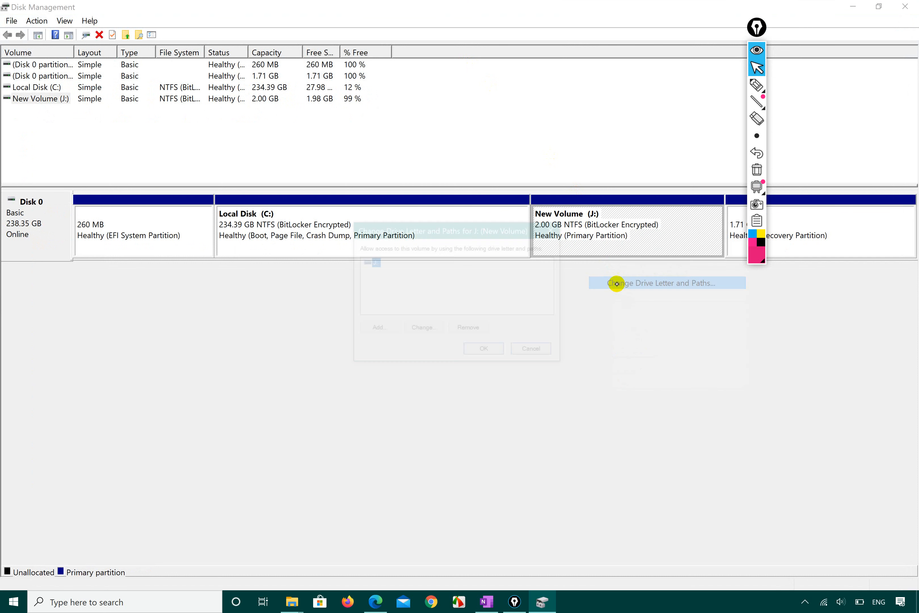
left_click(530, 354)
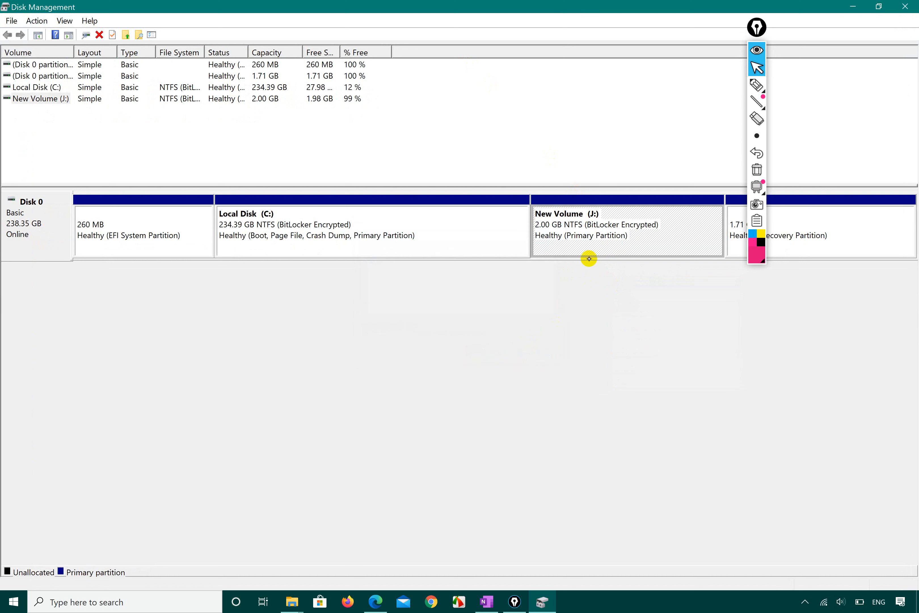
- Try to change the drive letter of New Volume (J:) to I, declining the final volume-in-use warning
right_click(590, 229)
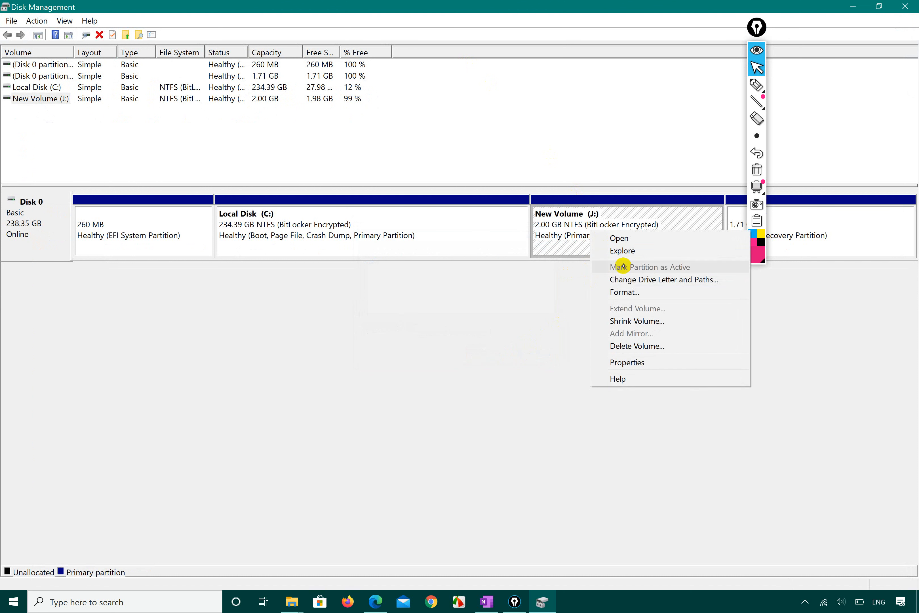
left_click(636, 279)
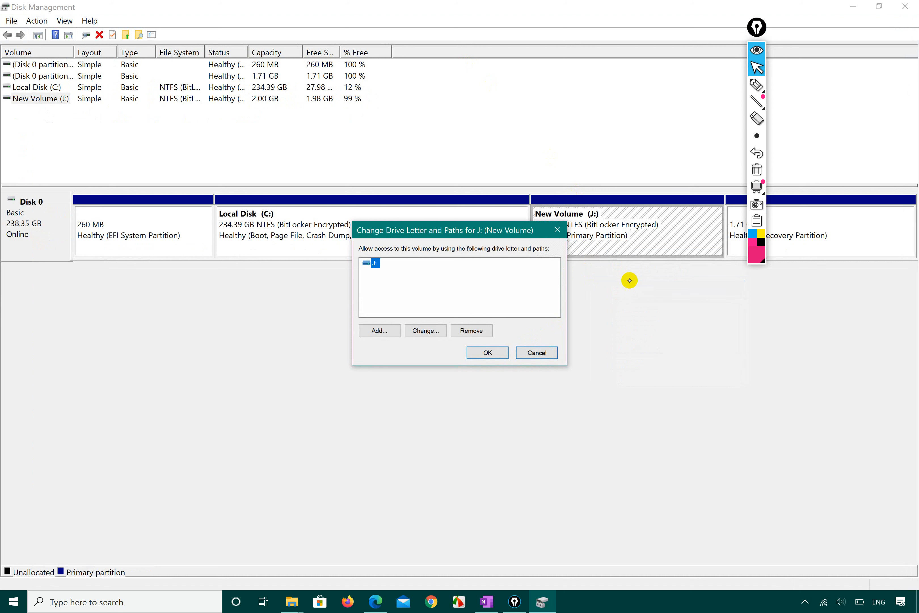
left_click(373, 269)
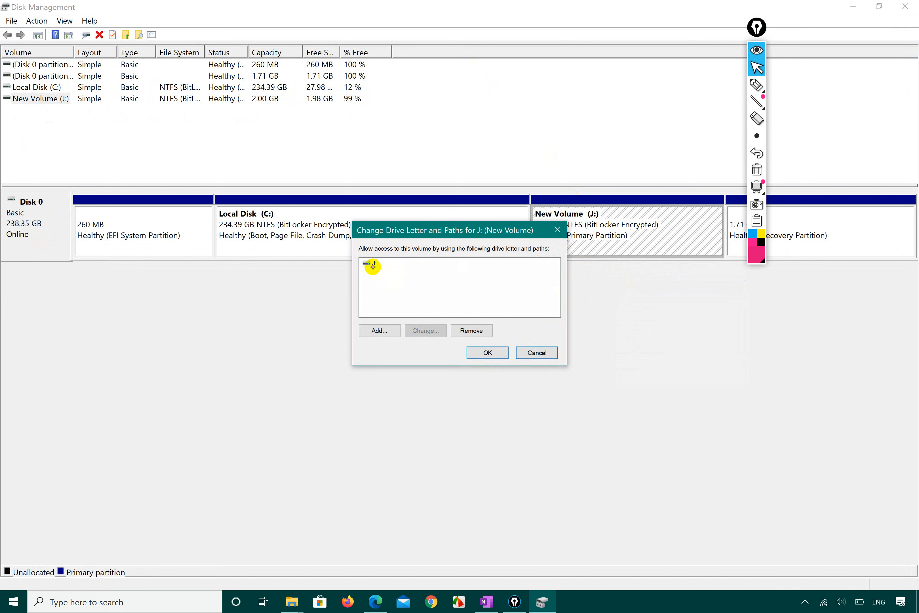
left_click(371, 263)
left_click(430, 330)
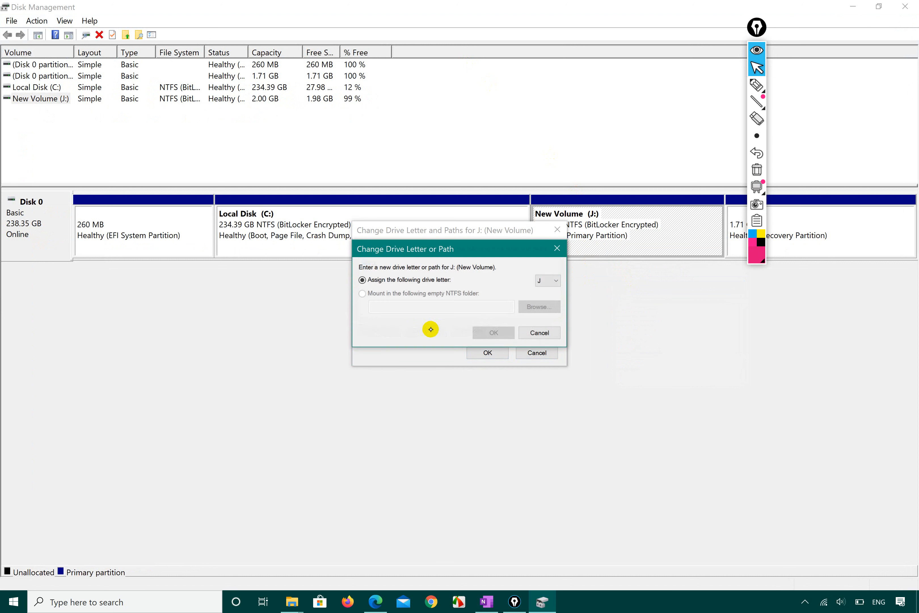
left_click(550, 280)
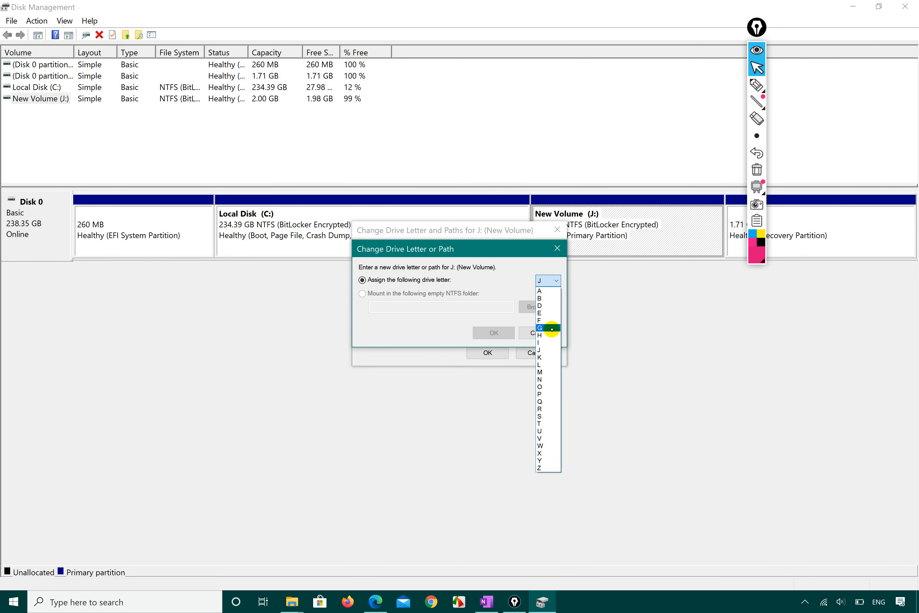
left_click(546, 342)
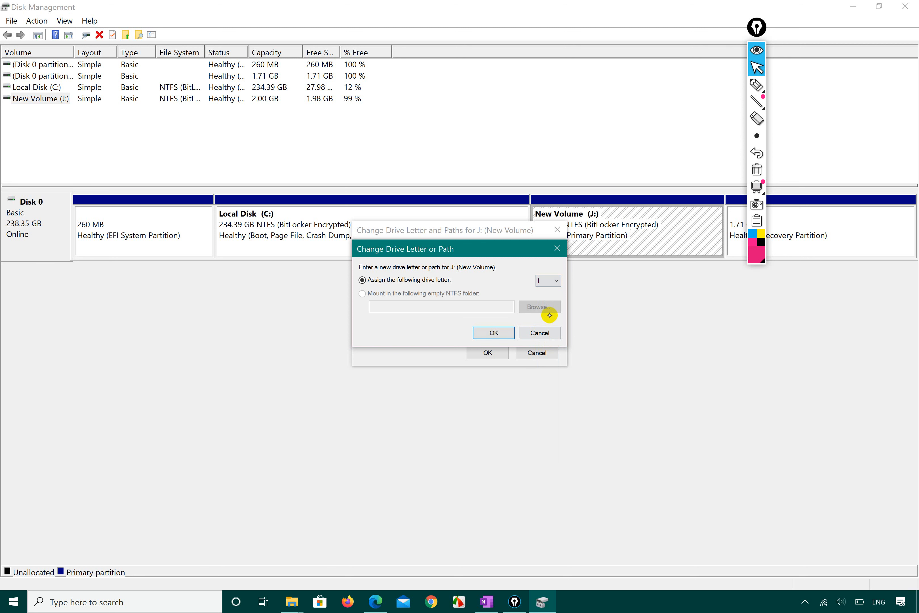
left_click(503, 331)
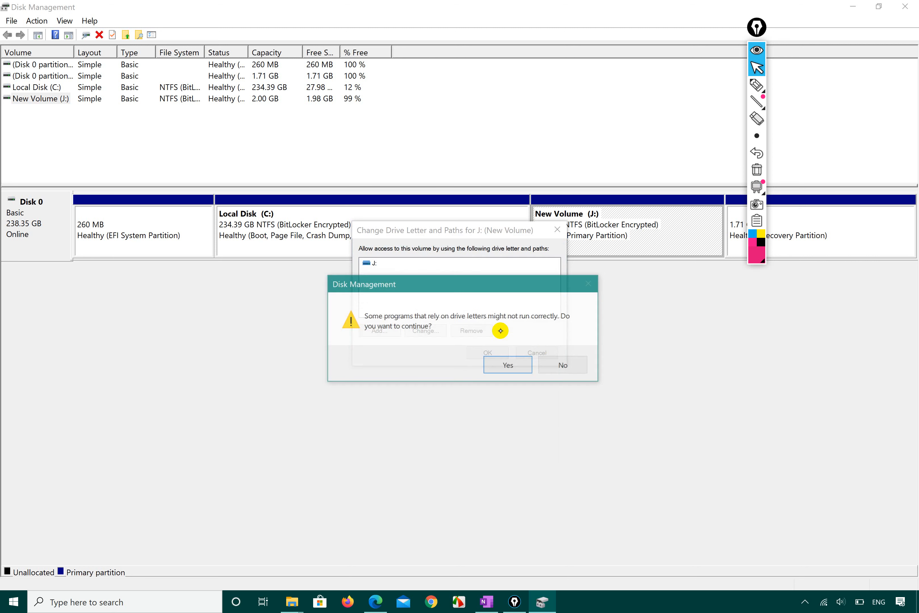
left_click(510, 366)
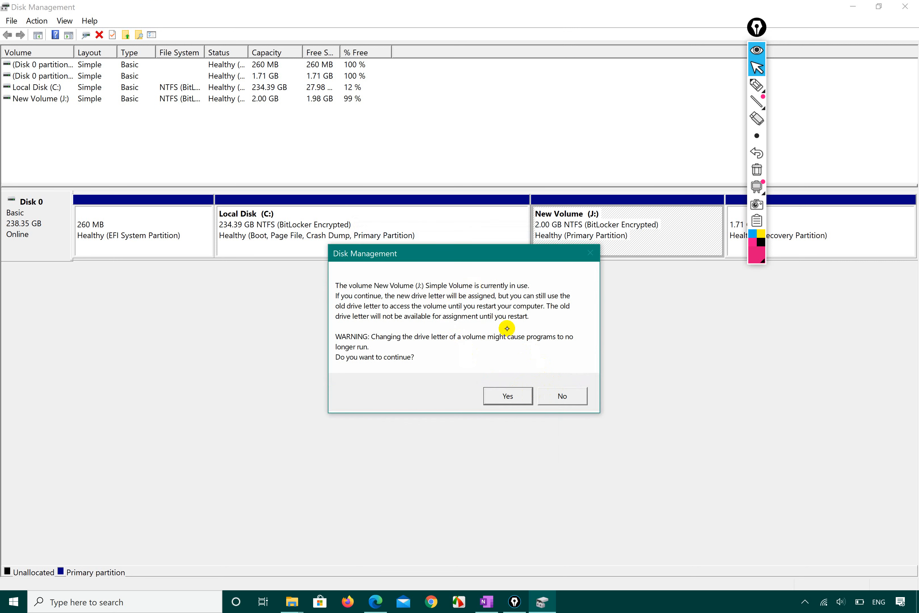
left_click(561, 397)
- Close Disk Management and all the open File Explorer windows
left_click(905, 5)
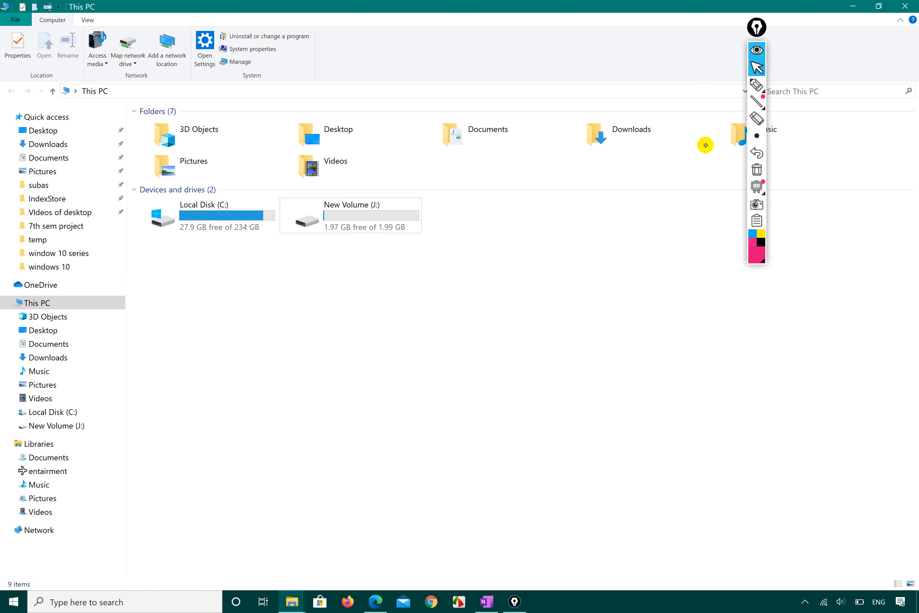
left_click(291, 601)
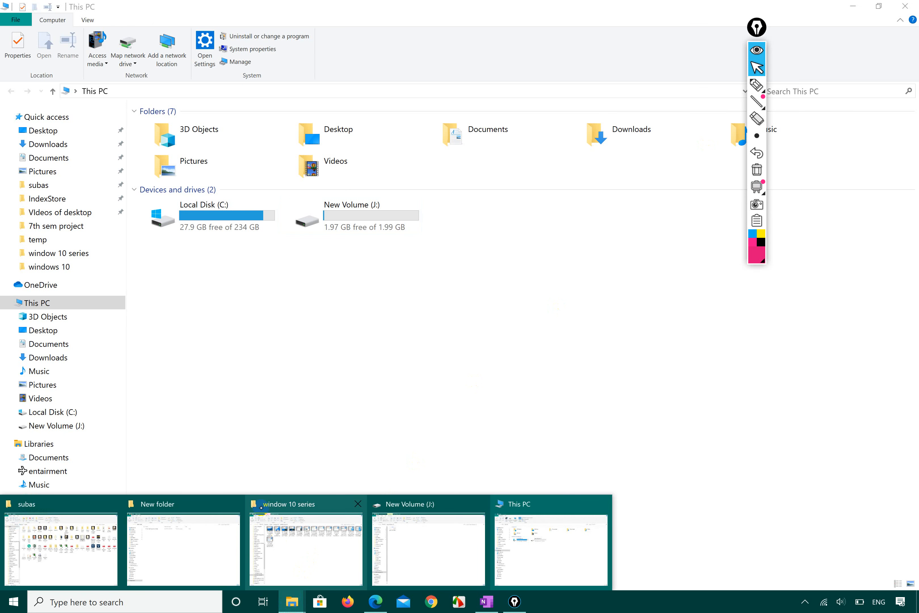
left_click(238, 503)
left_click(282, 504)
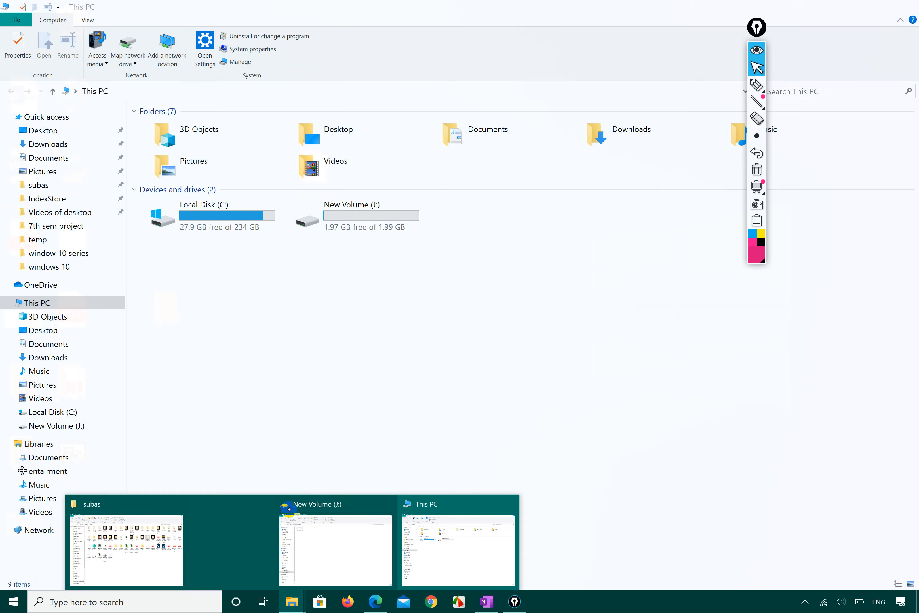
left_click(342, 503)
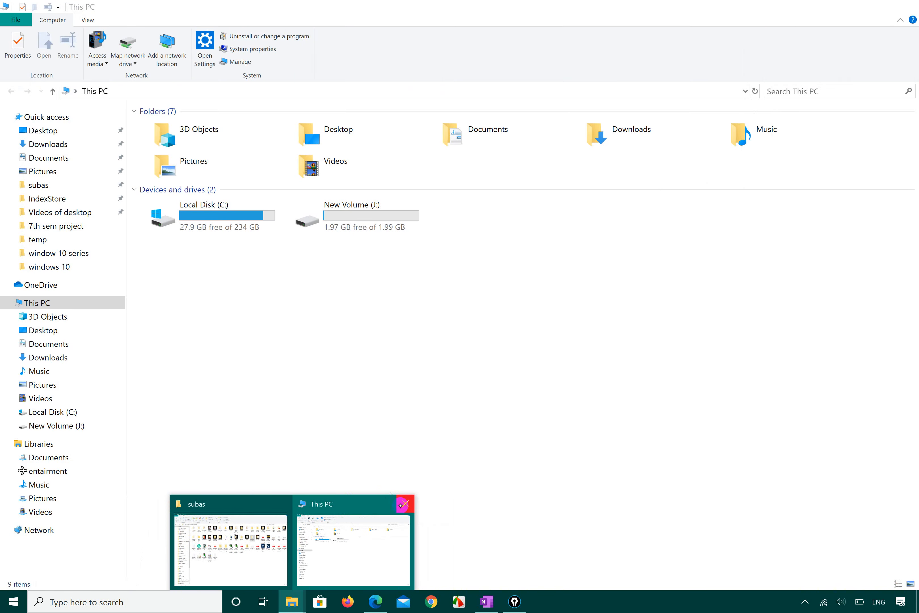
left_click(405, 503)
left_click(342, 503)
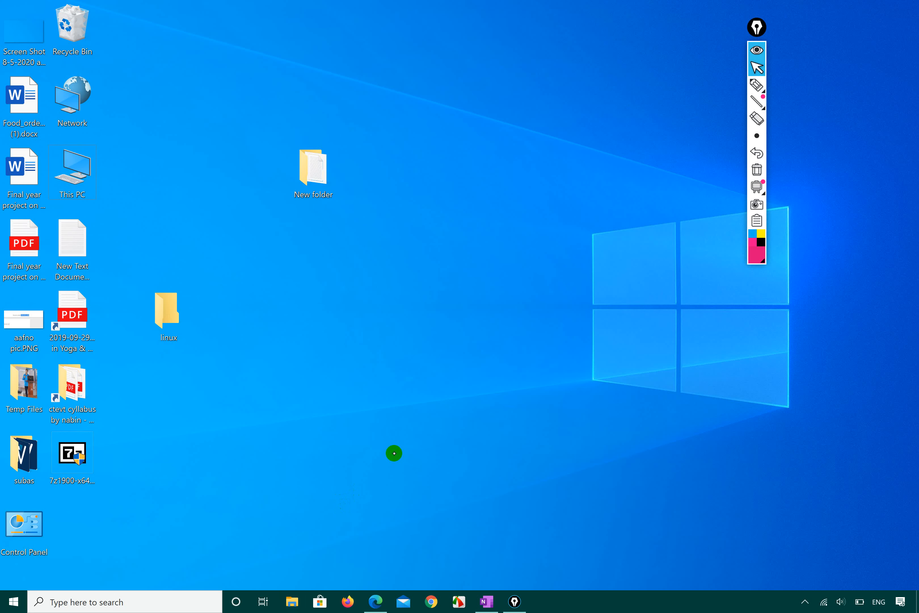
- Reopen Disk Management and maximize its window
key("super+x")
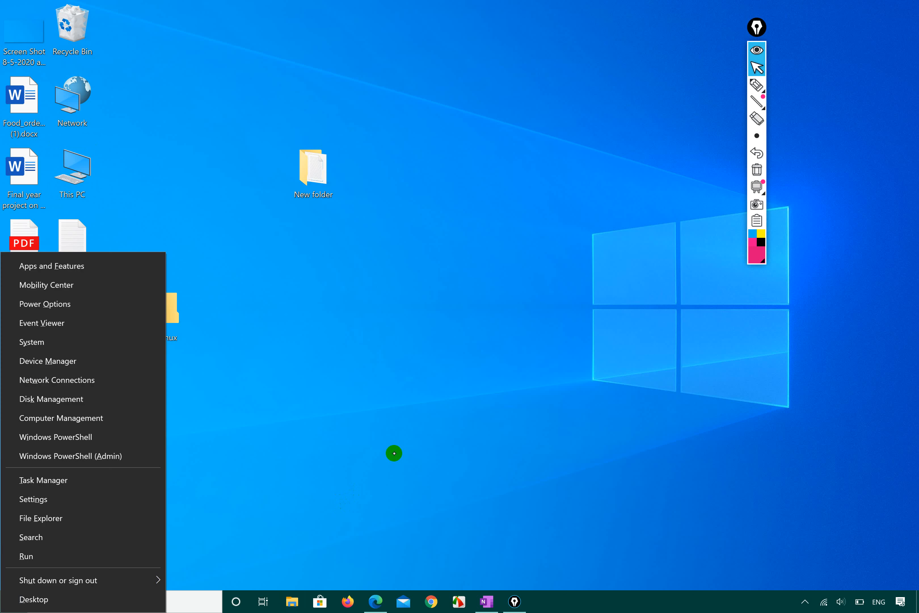
left_click(71, 397)
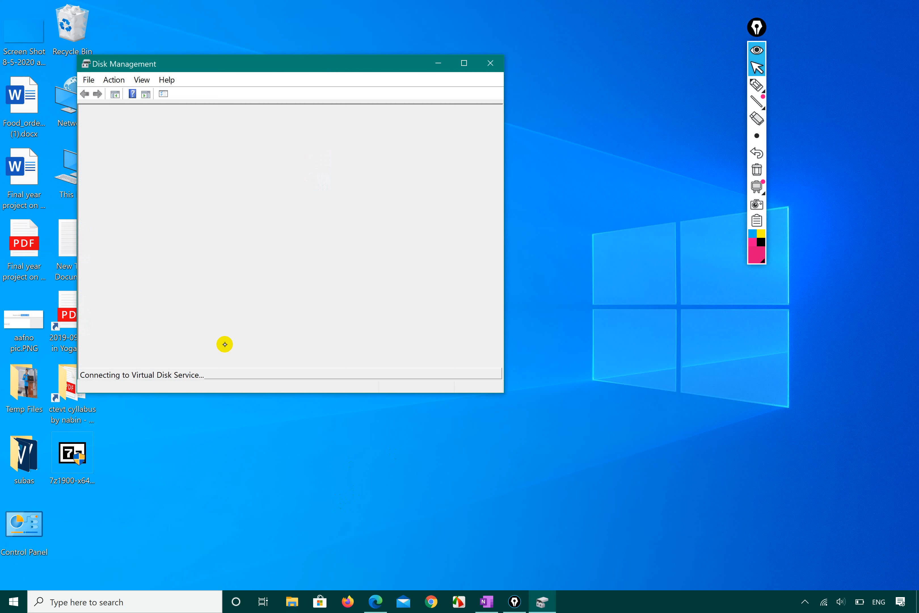
left_click(464, 61)
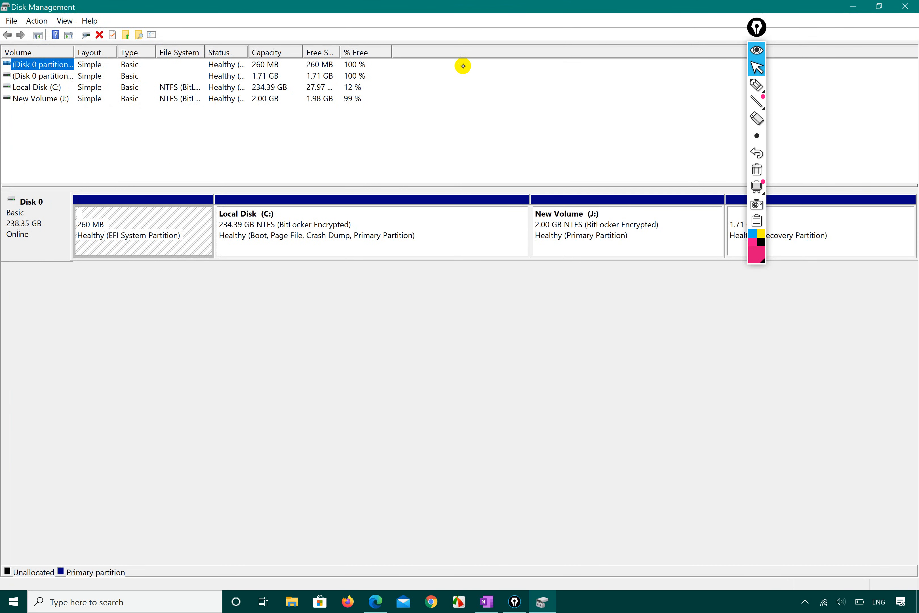
- Change the drive letter of New Volume (J:) to H, accepting both warnings
left_click(592, 214)
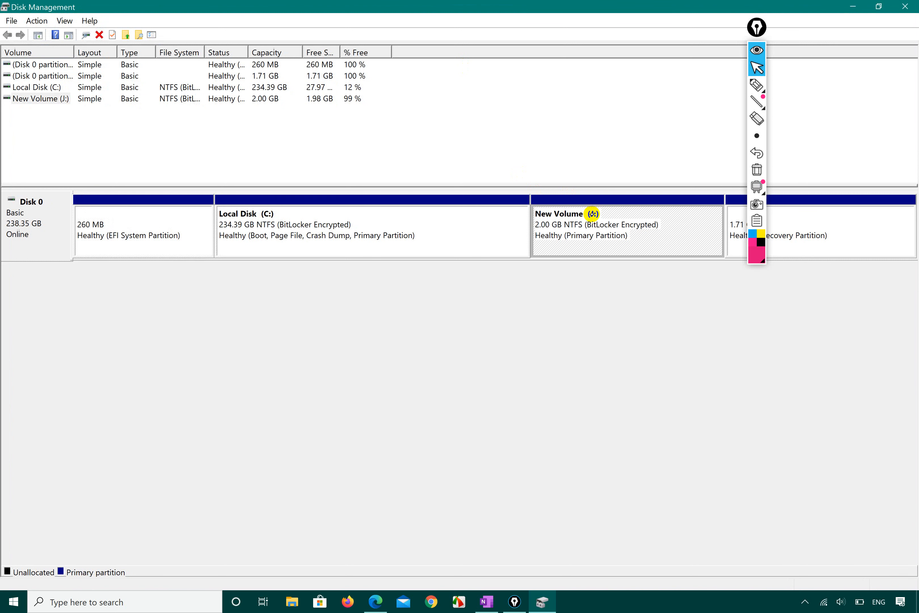
right_click(592, 214)
left_click(654, 264)
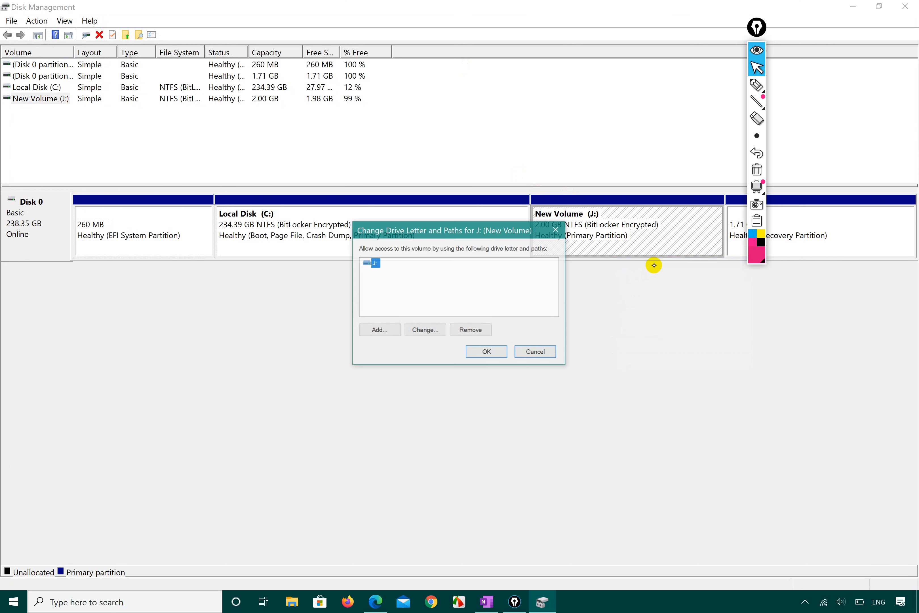
left_click(425, 329)
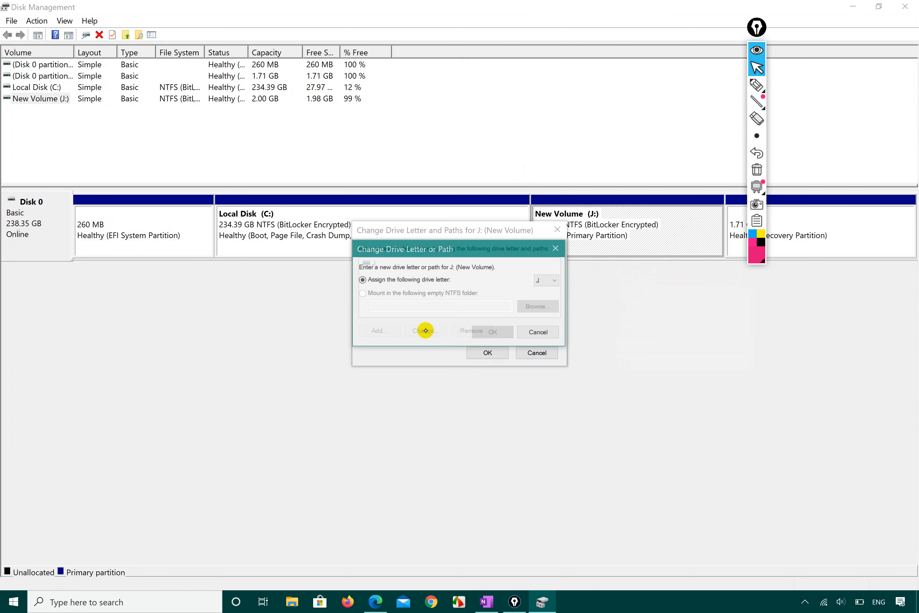
left_click(552, 282)
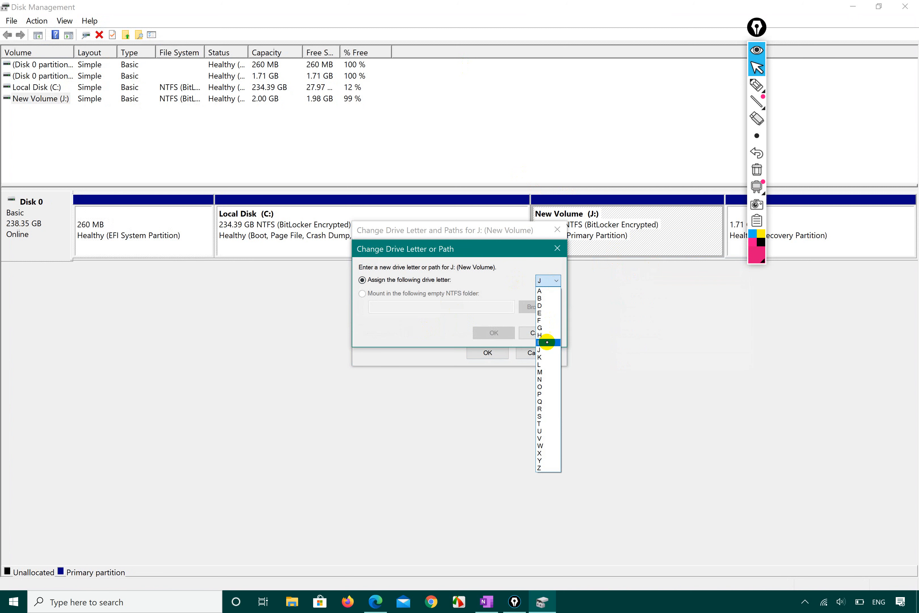
left_click(547, 372)
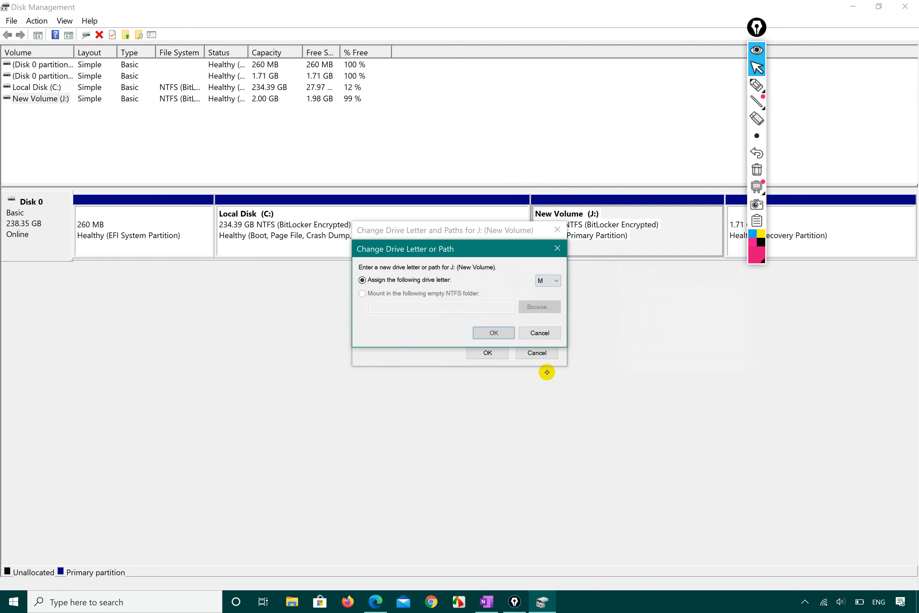
left_click(551, 281)
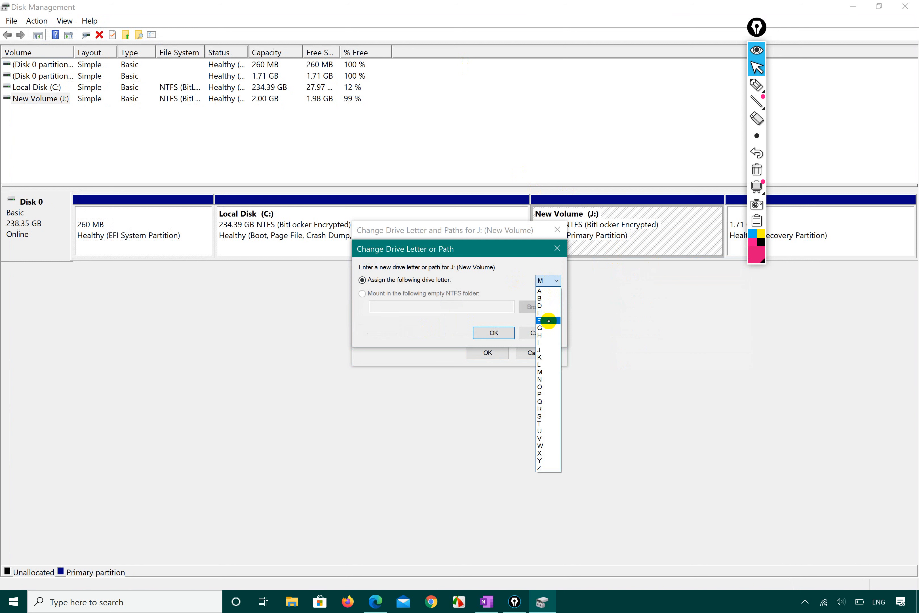
left_click(547, 334)
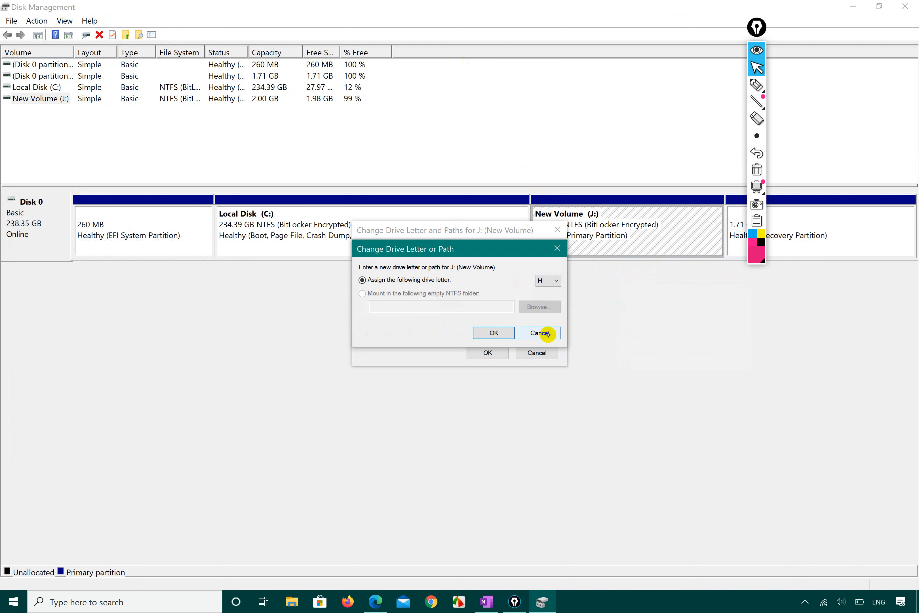
left_click(493, 333)
left_click(509, 369)
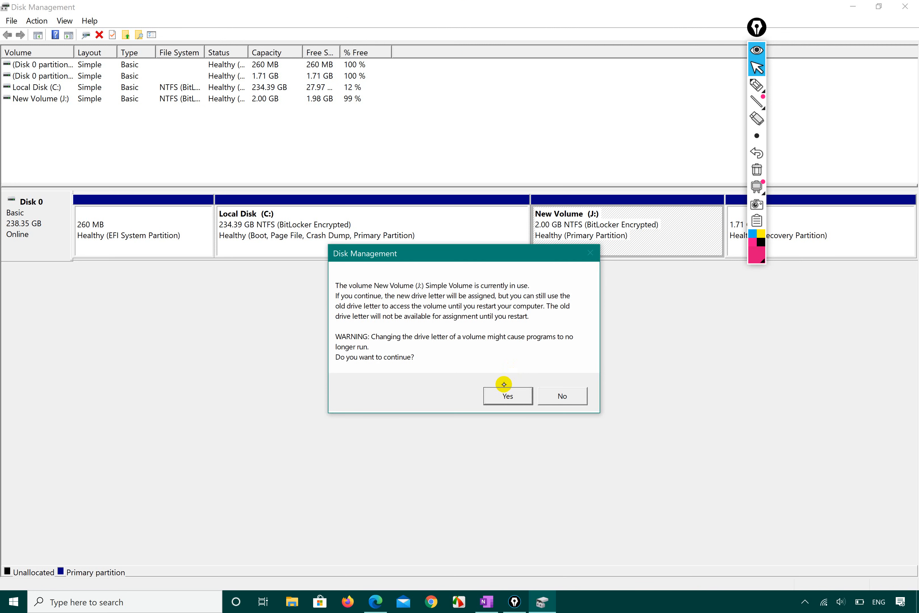
left_click(504, 396)
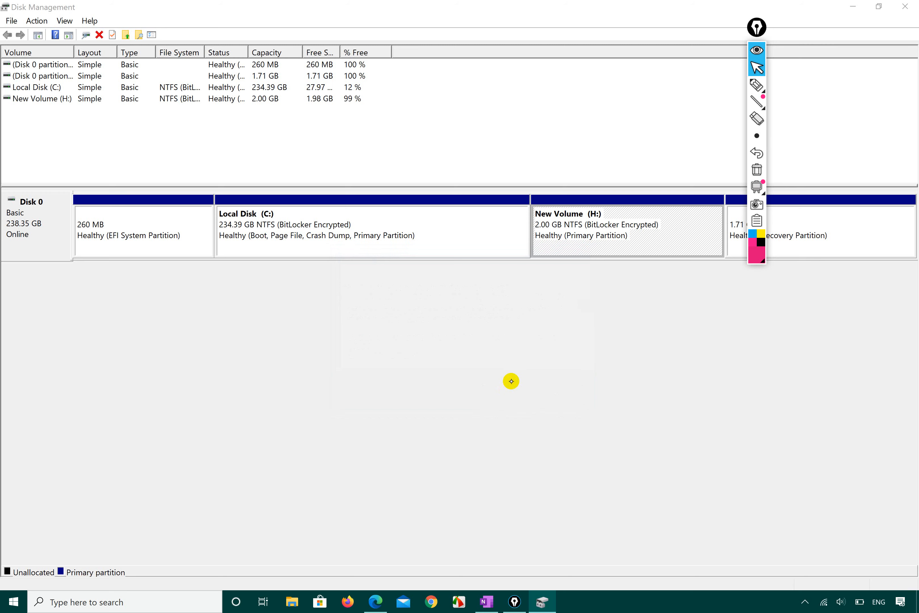
- Close Disk Management, maximize the New Volume (H:) folder window, and check the volume's drive letter in This PC
left_click(607, 251)
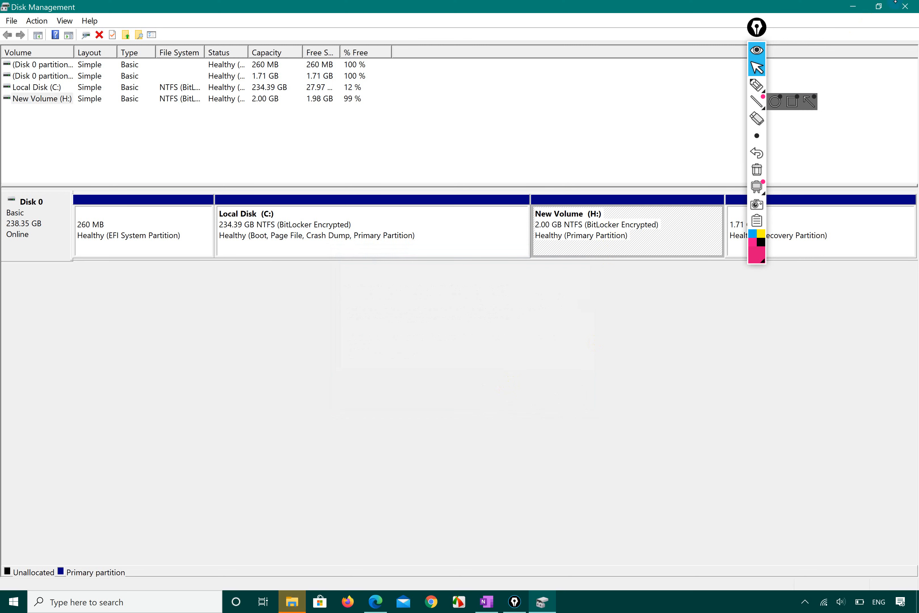
left_click(905, 7)
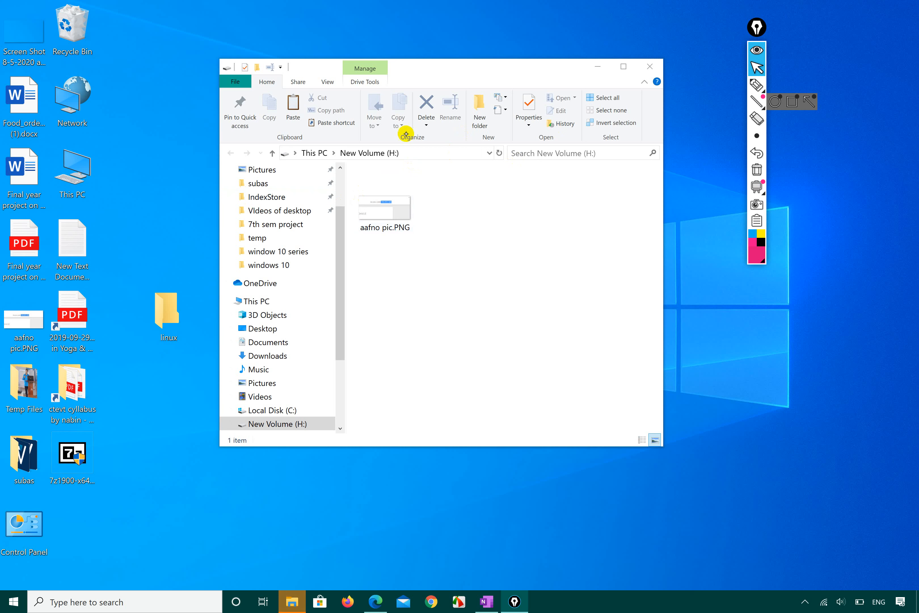
left_click(623, 67)
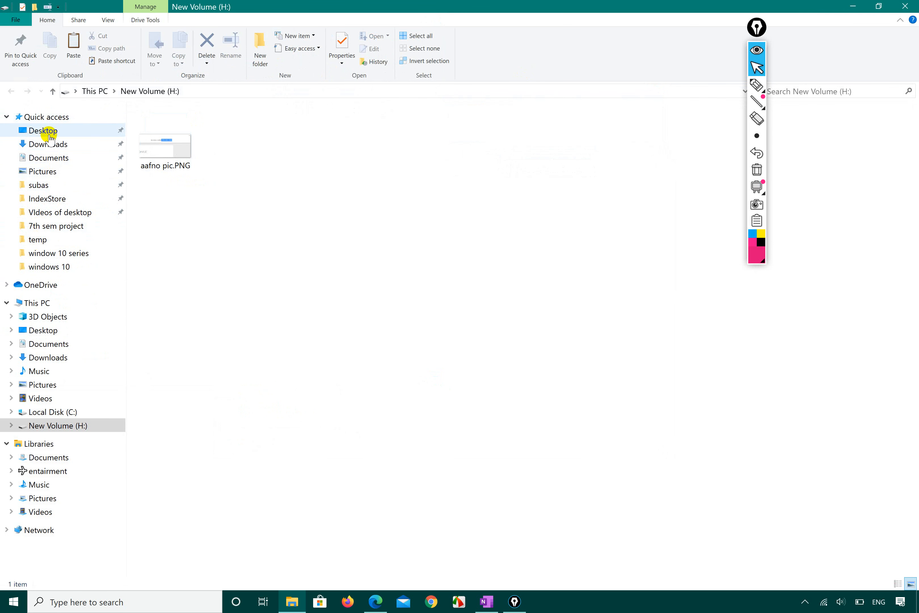
left_click(38, 305)
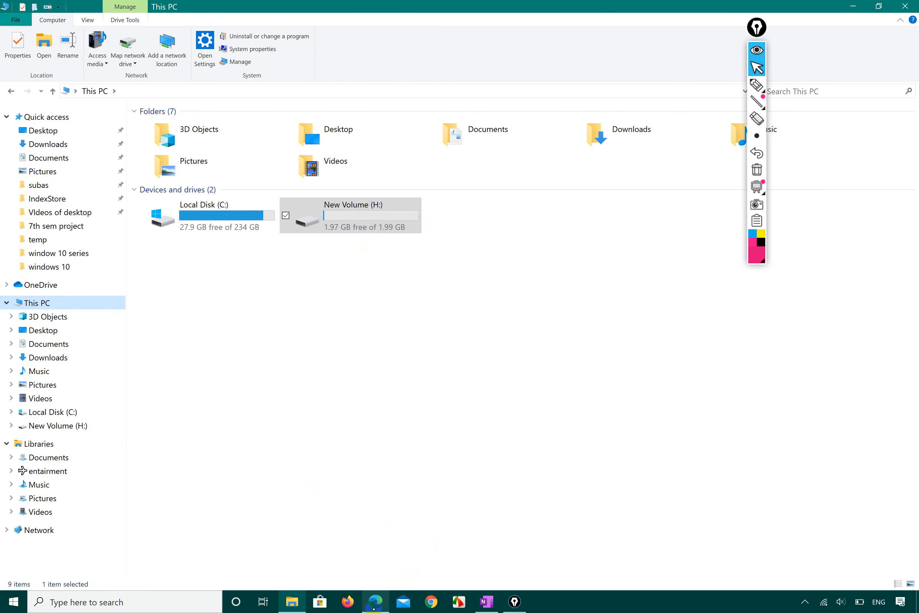
- Switch to the Windows 10 syllabus PDF in Microsoft Edge and mark 3.5.4 Printers with check-mark pen strokes
mouse_move(375, 602)
left_click(390, 559)
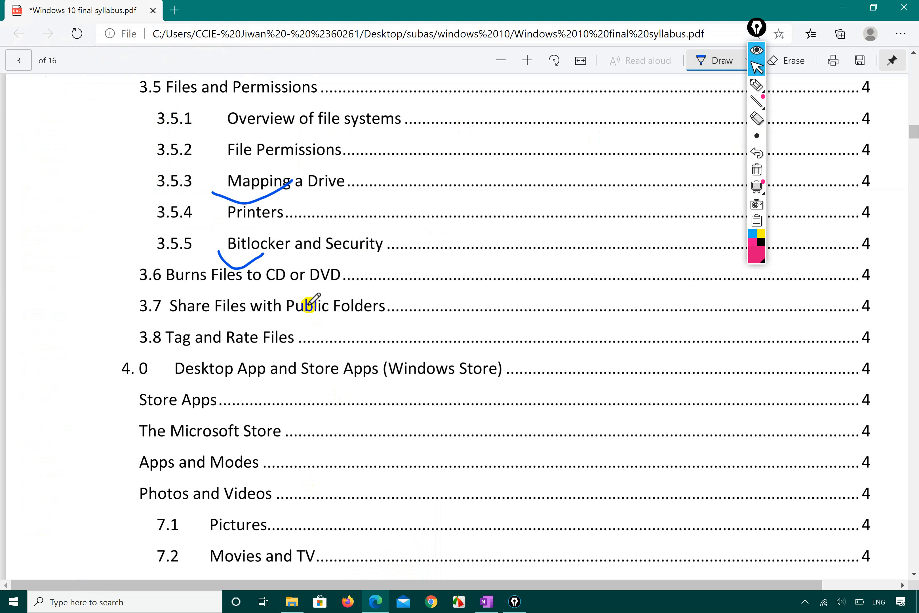
mouse_move(220, 212)
left_mouse_down()
mouse_move(286, 226)
mouse_move(334, 182)
mouse_move(238, 234)
mouse_move(218, 211)
mouse_move(287, 229)
mouse_move(328, 215)
left_mouse_up()
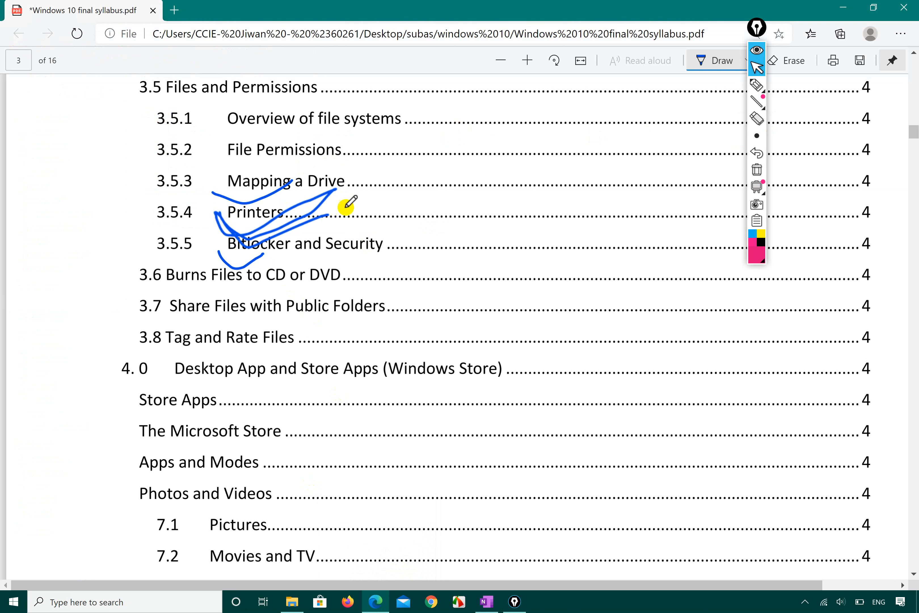
- Erase the pen marks around syllabus items 3.5.3 to 3.5.5
left_click(756, 169)
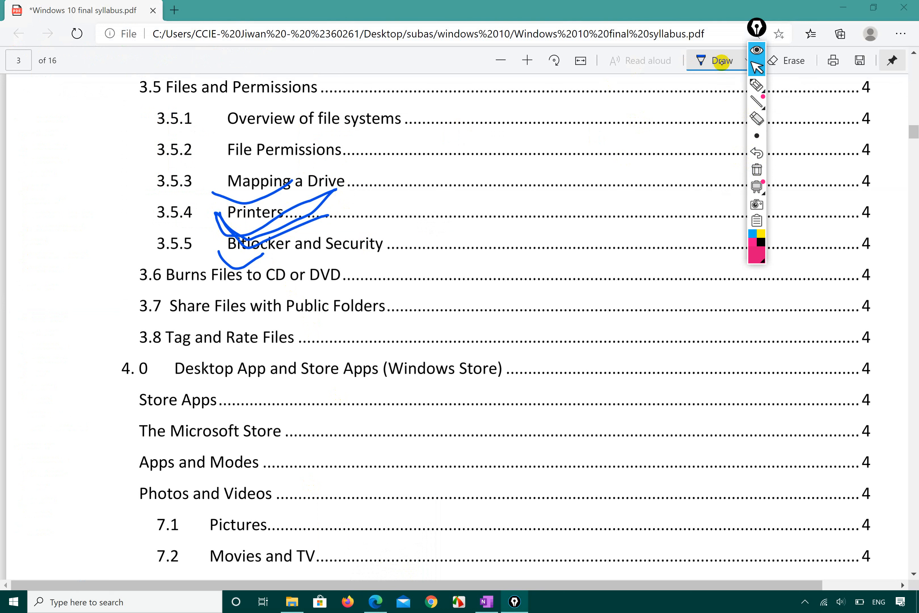
left_click(789, 60)
left_click_drag(242, 206, 255, 216)
left_click(240, 260)
- Draw a check mark beside 3.5.5 Bitlocker and Security and circle 3.7 Share Files with Public Folders with the pen
left_click(717, 61)
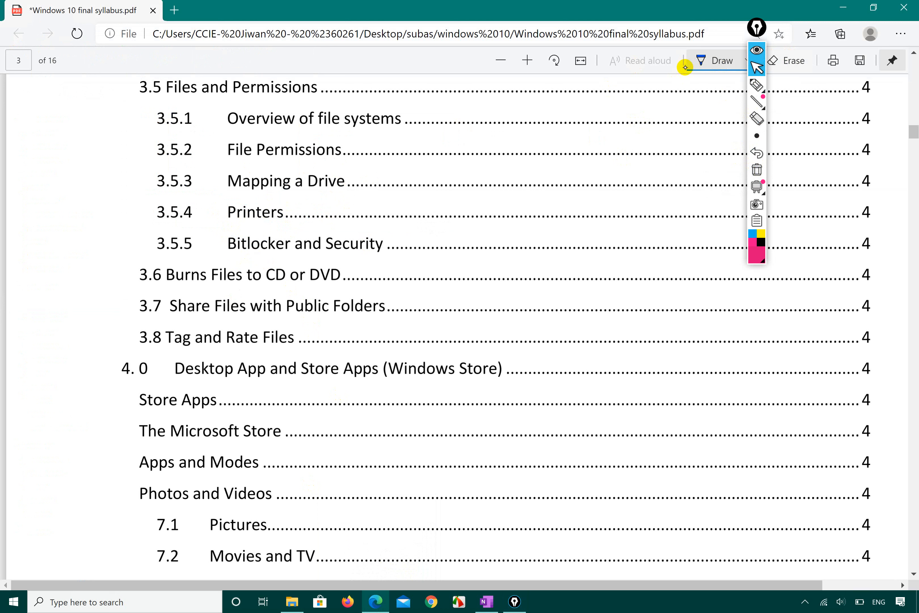
mouse_move(201, 246)
left_mouse_down()
mouse_move(307, 236)
mouse_move(233, 261)
mouse_move(199, 250)
mouse_move(220, 273)
left_mouse_up()
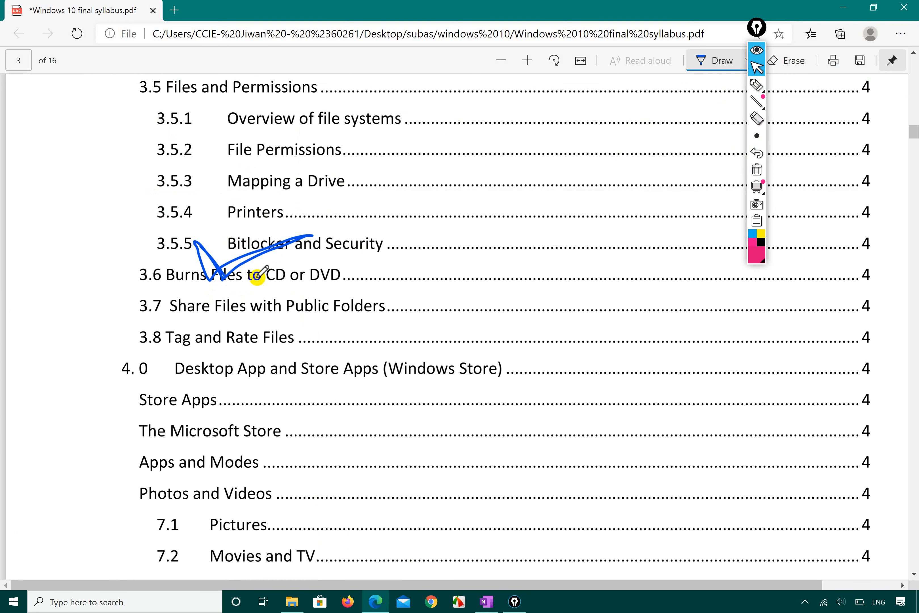
mouse_move(158, 314)
left_mouse_down()
mouse_move(394, 314)
mouse_move(201, 284)
mouse_move(126, 301)
mouse_move(182, 319)
left_mouse_up()
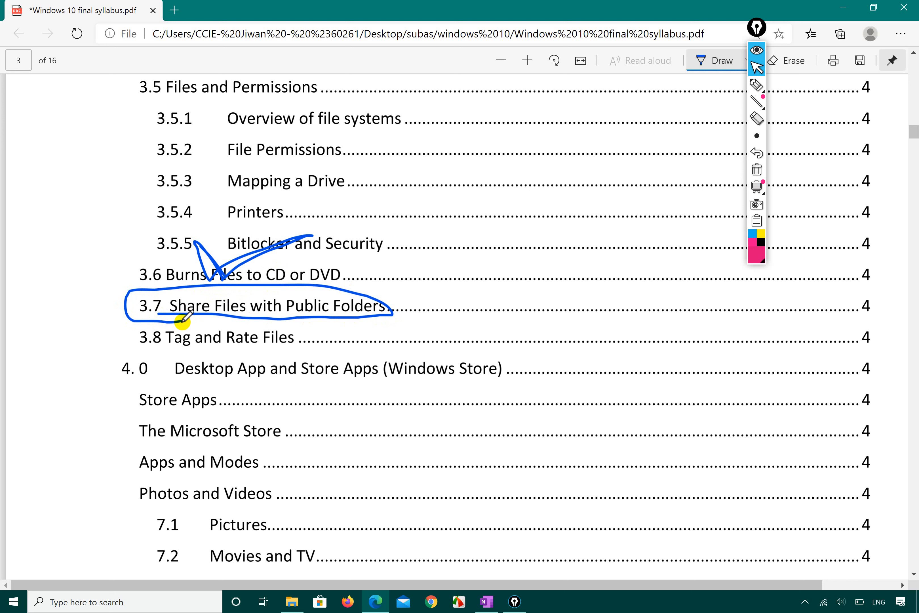
- Erase the blue pen marks around syllabus items 3.5.5 Bitlocker and Security and 3.7 Share Files with Public Folders
left_click(755, 176)
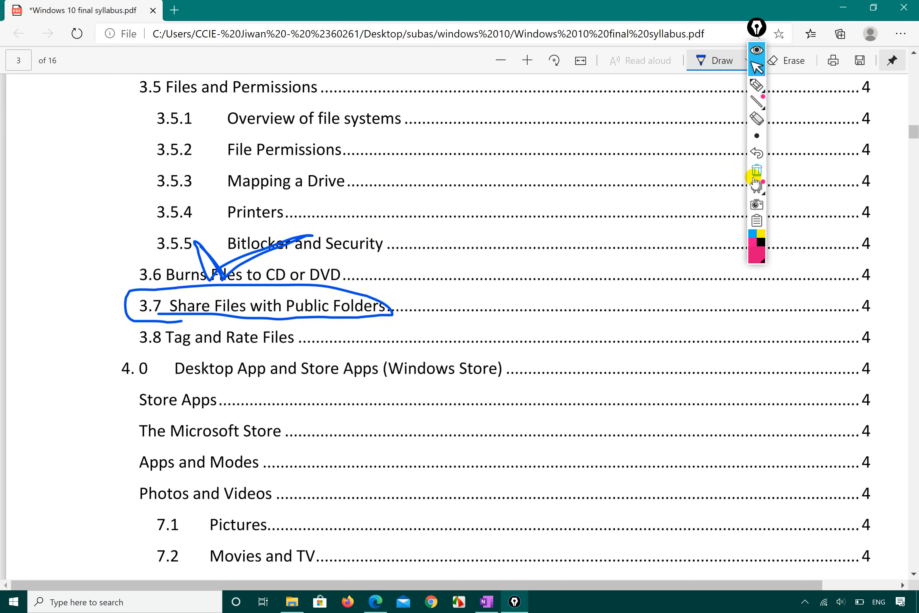
mouse_move(760, 183)
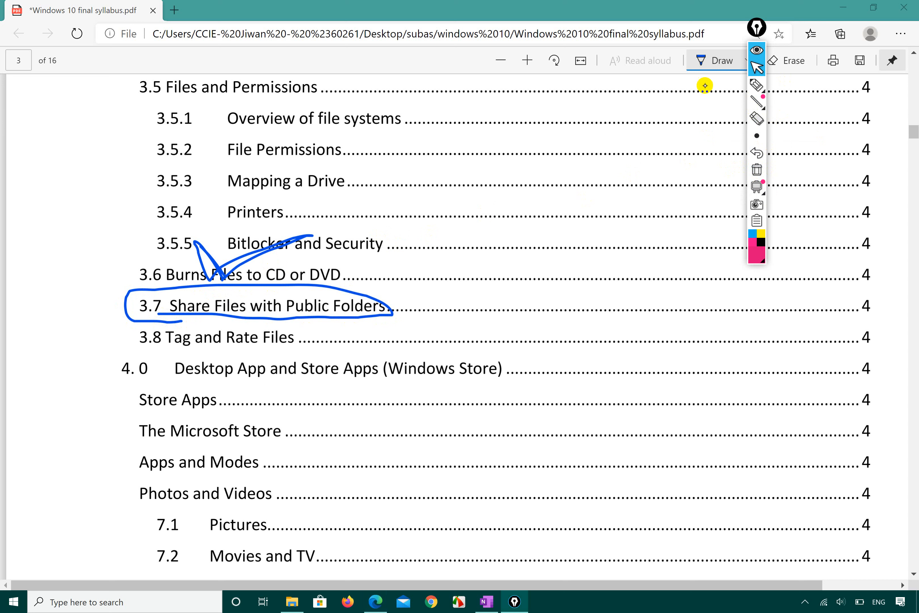
left_click(793, 57)
mouse_move(307, 232)
left_mouse_down()
mouse_move(261, 231)
mouse_move(249, 312)
left_mouse_up()
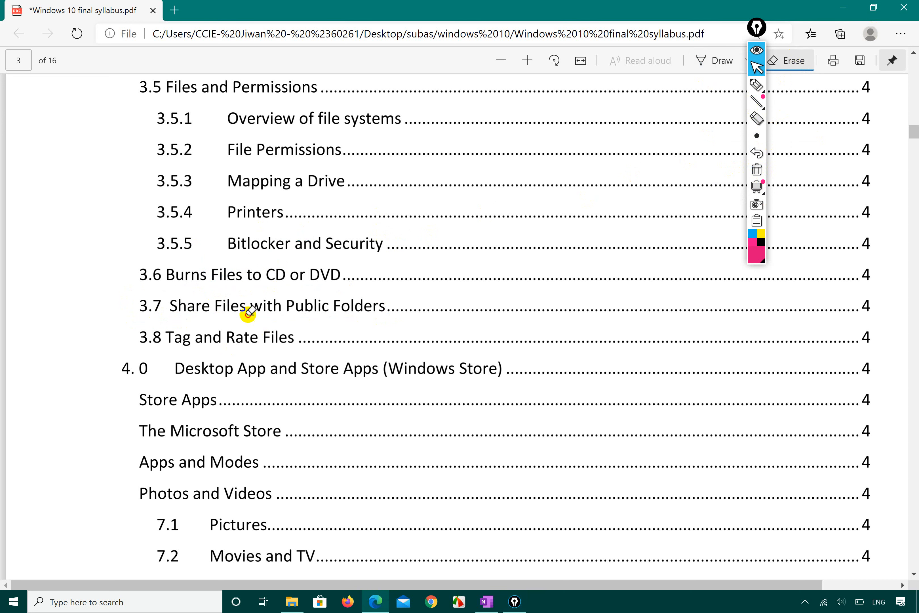
- Draw a pink check mark over 3.5.5 Bitlocker and Security with the screen annotation pen, and return to the pointer
left_click(757, 85)
mouse_move(148, 234)
left_mouse_down()
mouse_move(165, 270)
mouse_move(261, 222)
left_mouse_up()
left_click(756, 67)
- Switch to This PC in File Explorer and turn on BitLocker for New Volume (H:), choosing a password to unlock the drive
left_click(843, 7)
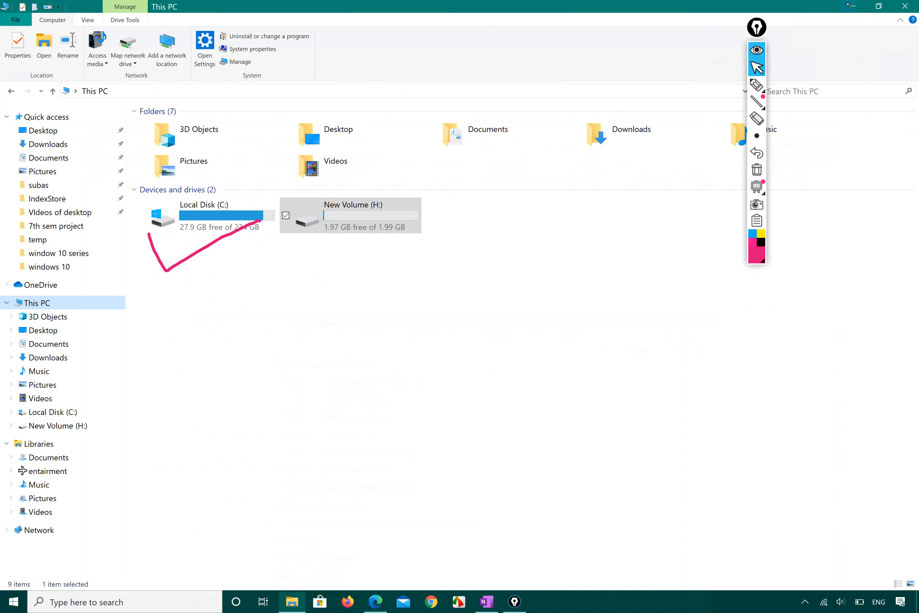
right_click(375, 212)
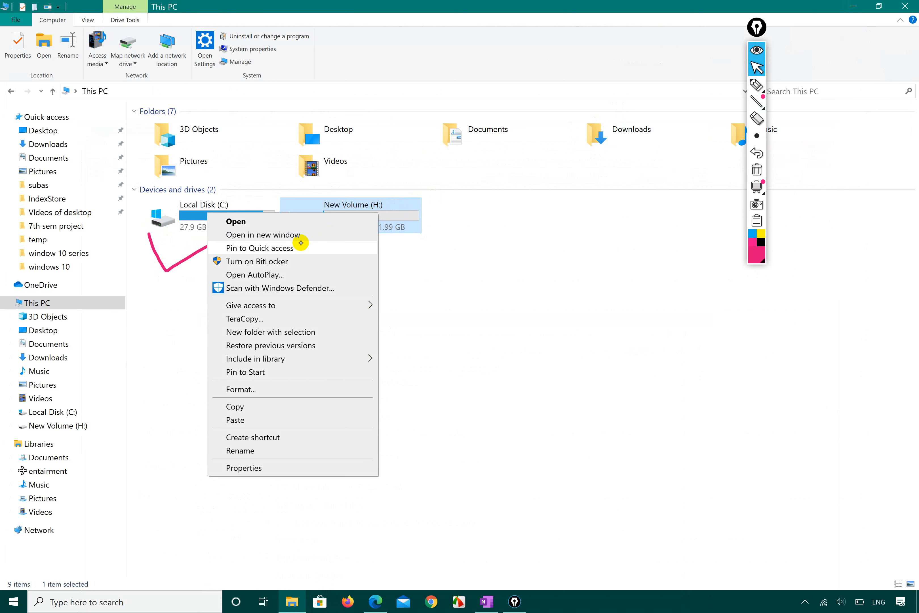
left_click(274, 262)
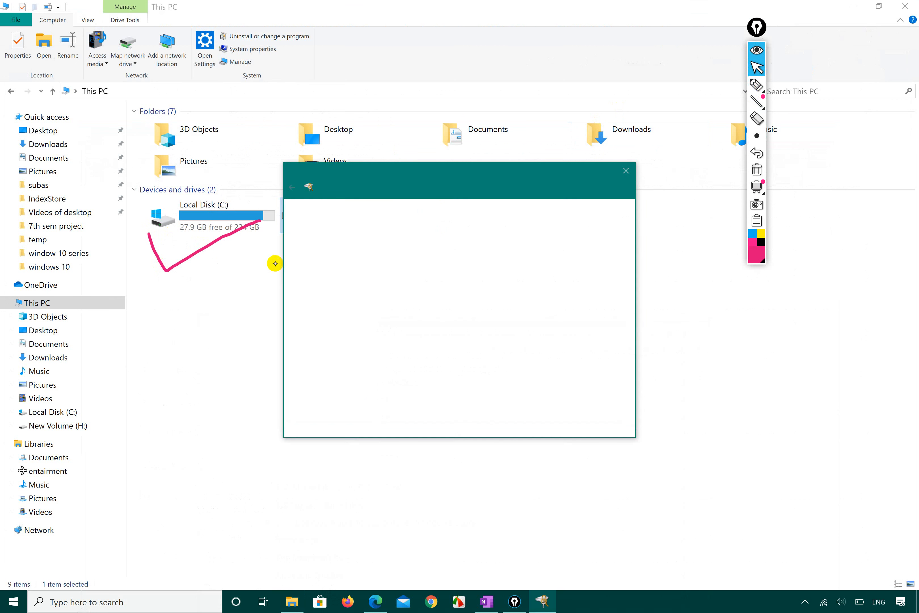
left_click(315, 238)
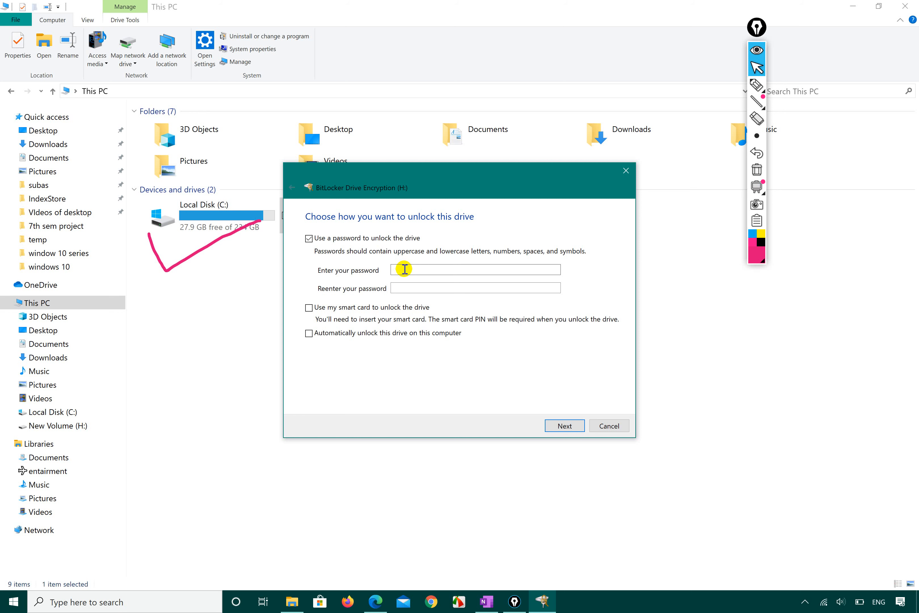
- Enter and re-enter the BitLocker unlock password for drive H: and continue to the recovery key backup
left_click(402, 290)
left_click(398, 270)
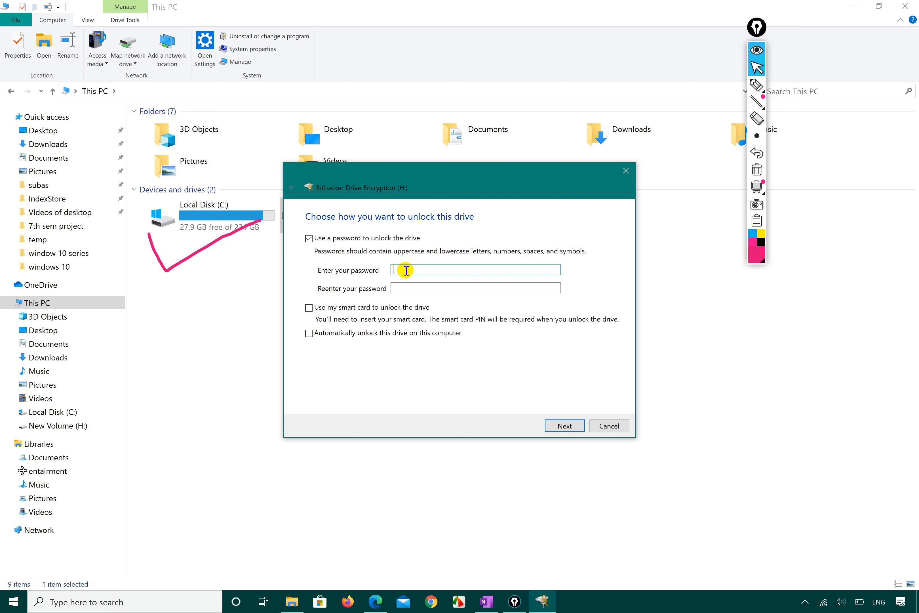
type("•••••••••")
left_click(420, 283)
type("•••••••••")
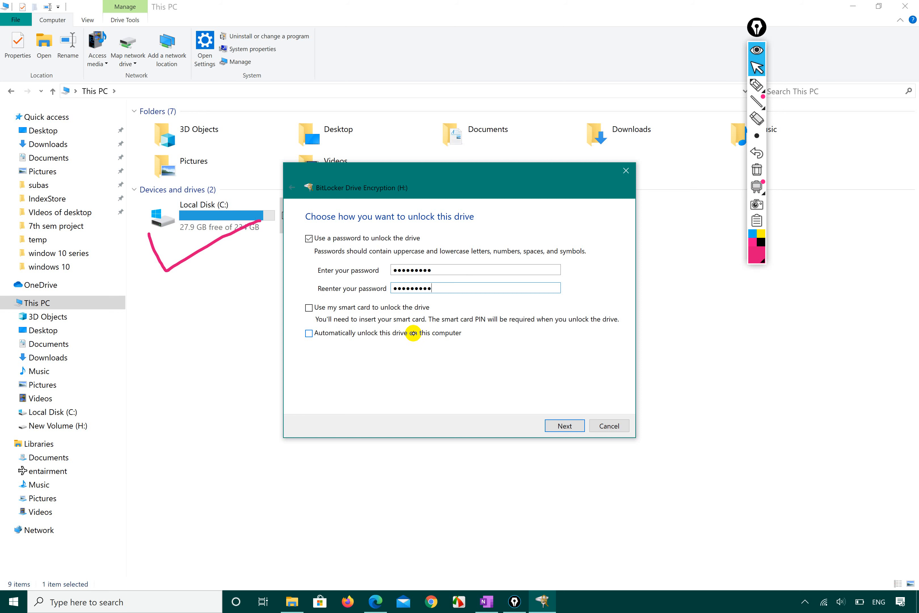
left_click(562, 426)
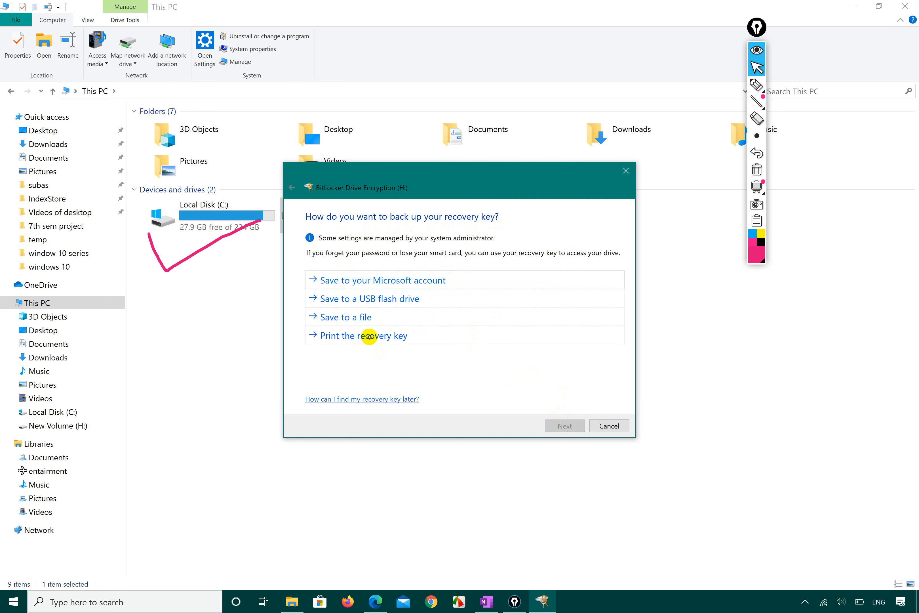
- Try to save the BitLocker recovery key as a text file in the subas folder on the Desktop
left_click(368, 316)
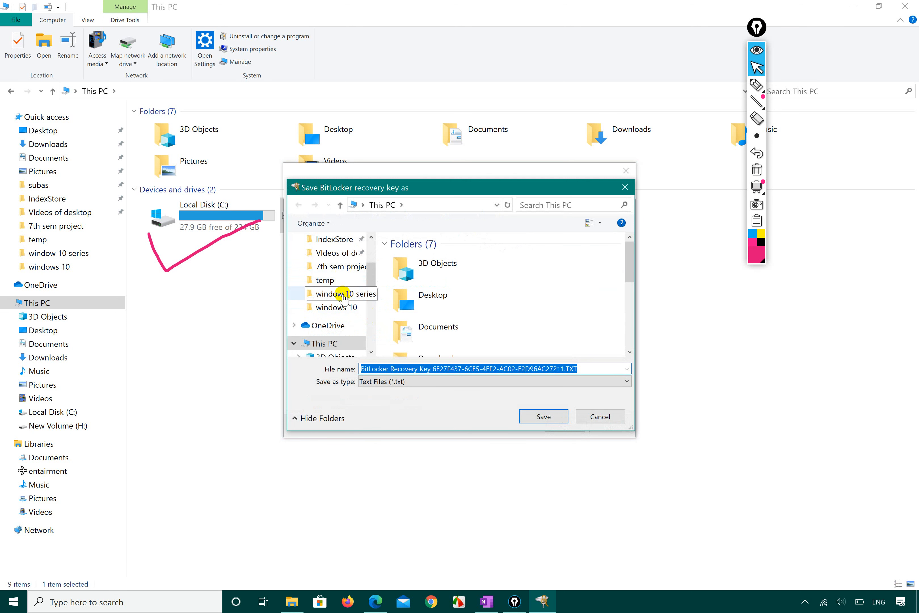
scroll(343, 296, "up", 2)
left_click(328, 262)
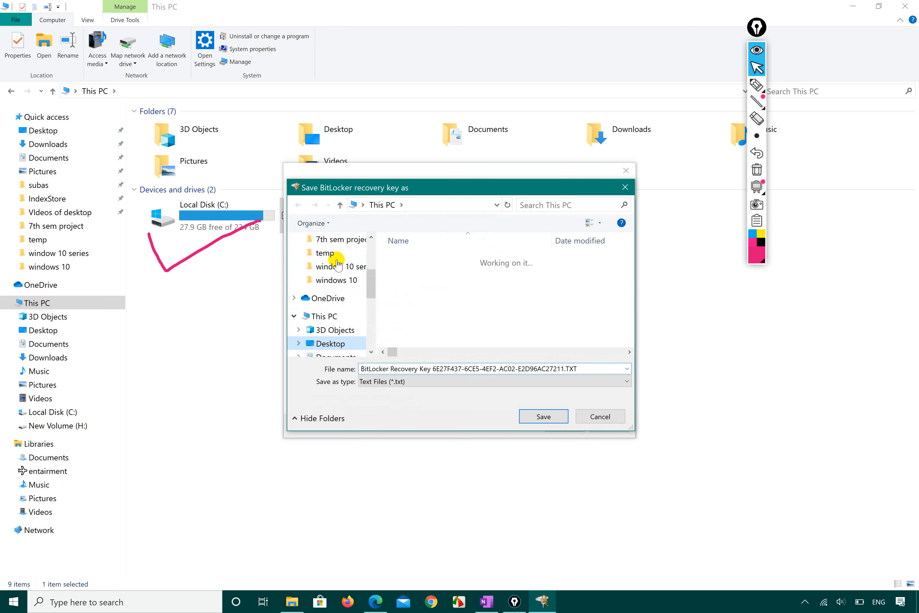
left_click(435, 279)
double_click(435, 280)
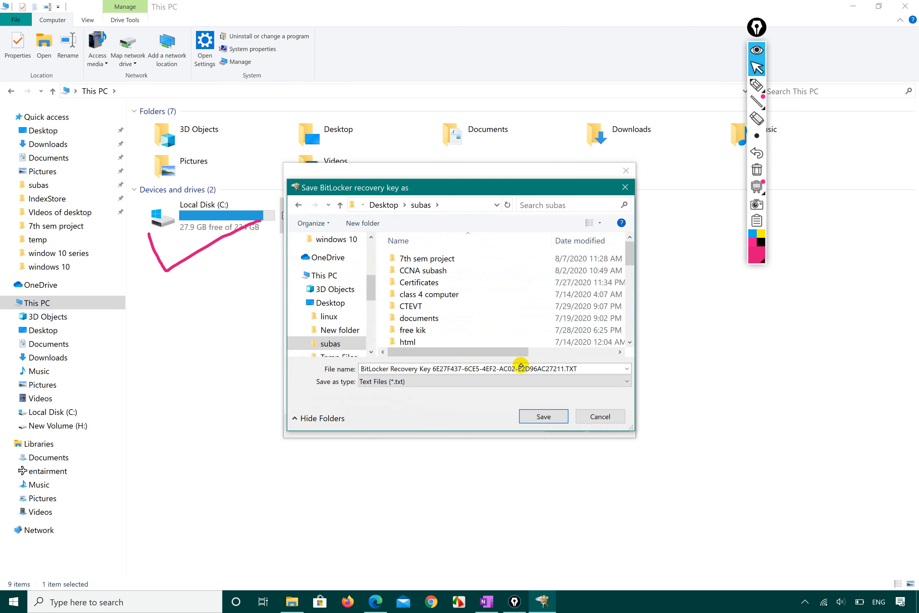
left_click(544, 416)
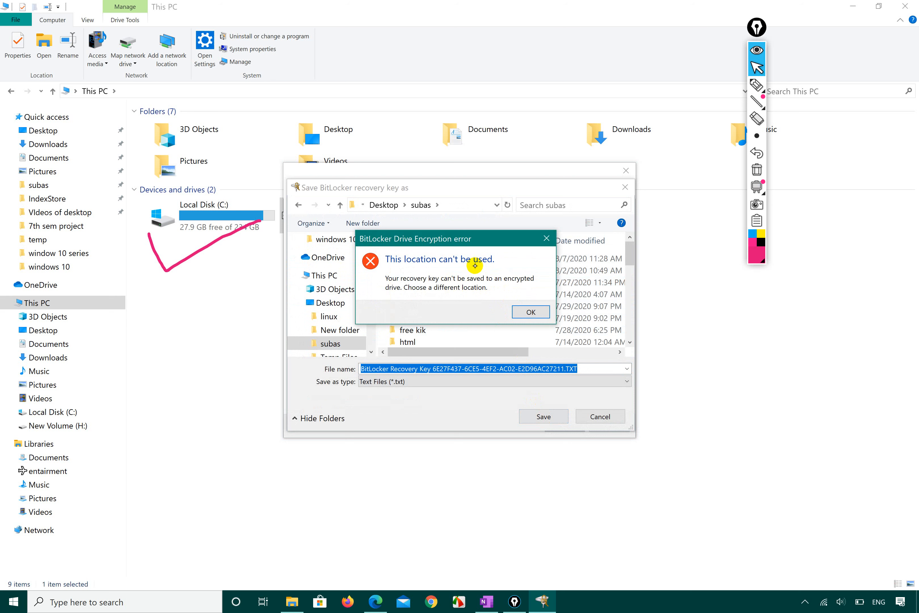
left_click(528, 311)
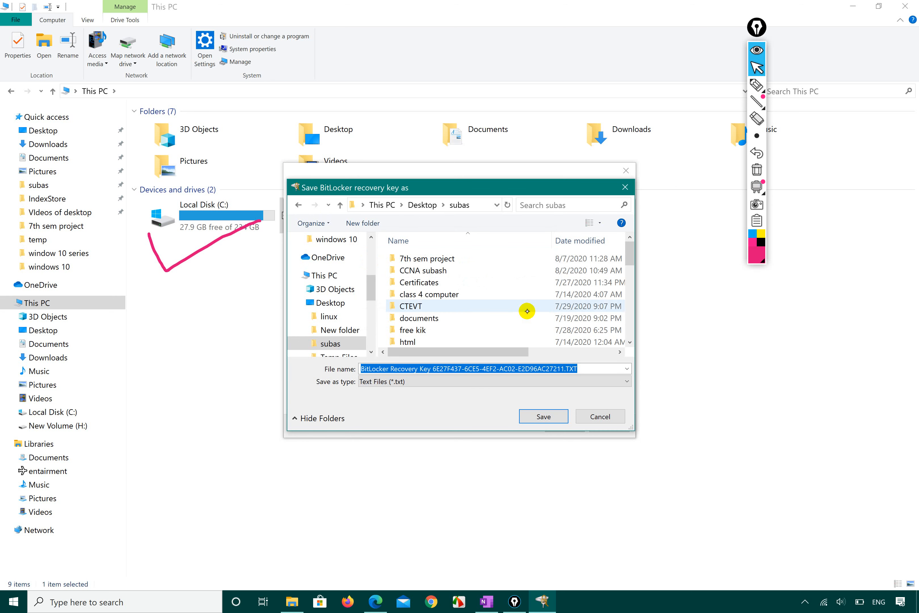
left_click(593, 417)
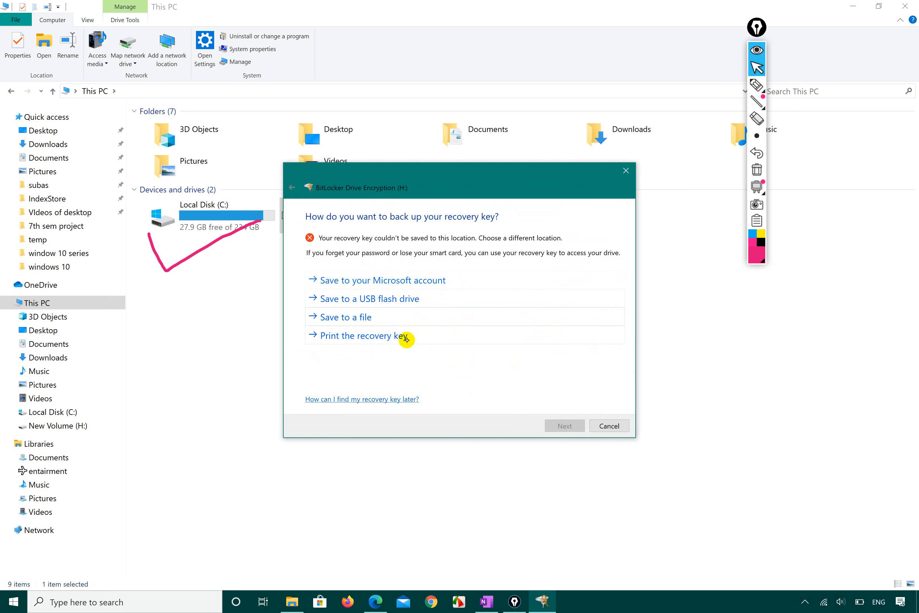
- Choose to back up the recovery key to a USB flash drive, reopening the device selection to pick Seagate Expansion Drive (D:)
left_click(419, 297)
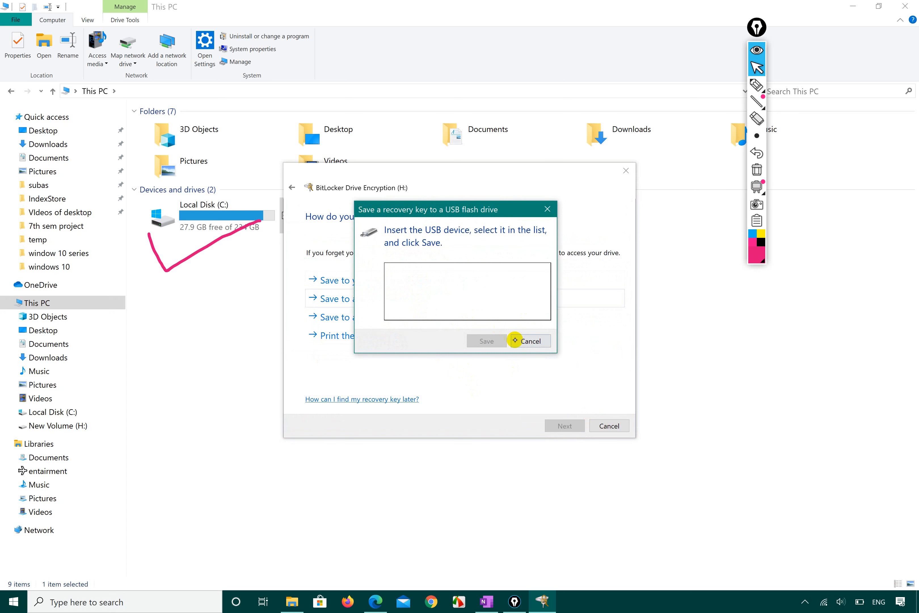
left_click(526, 342)
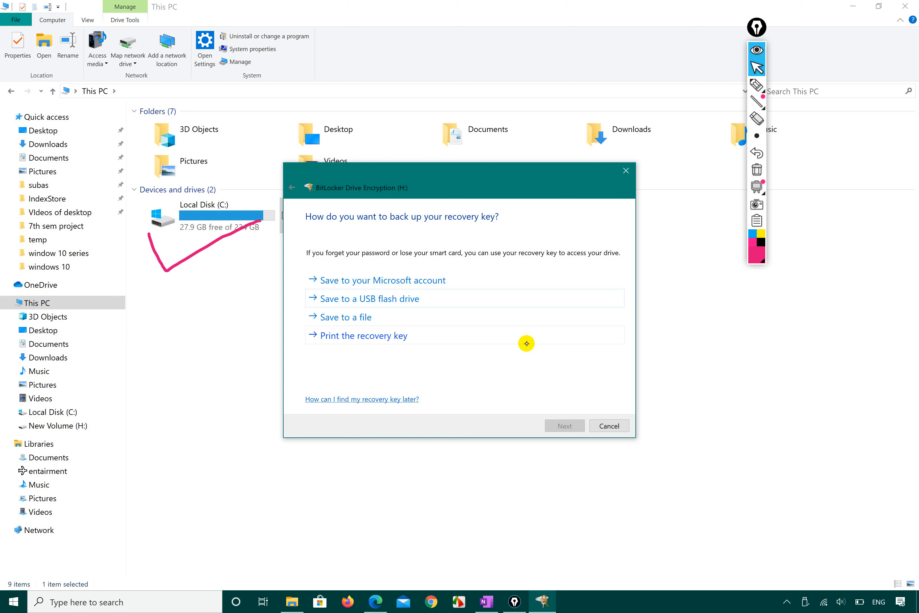
left_click(422, 299)
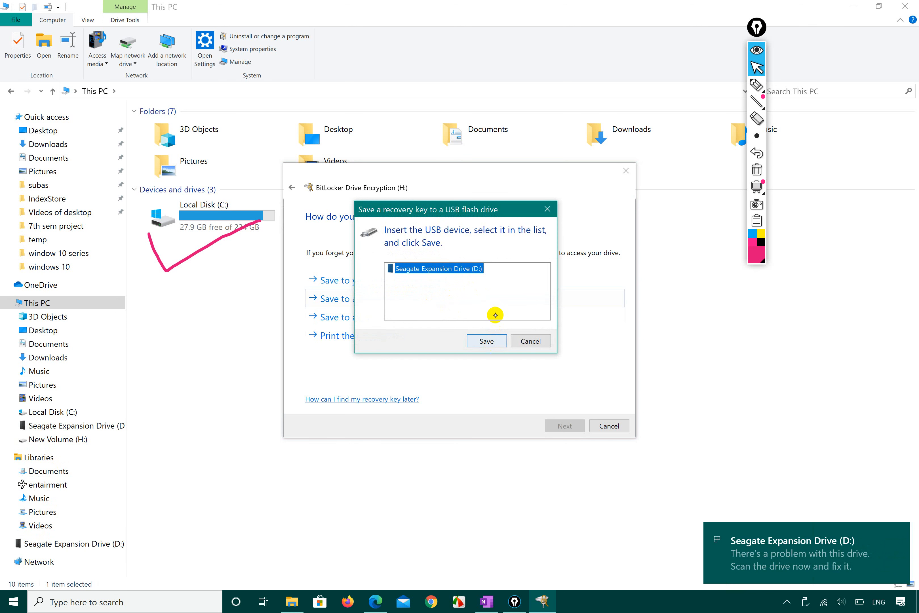
left_click(533, 340)
left_click(420, 299)
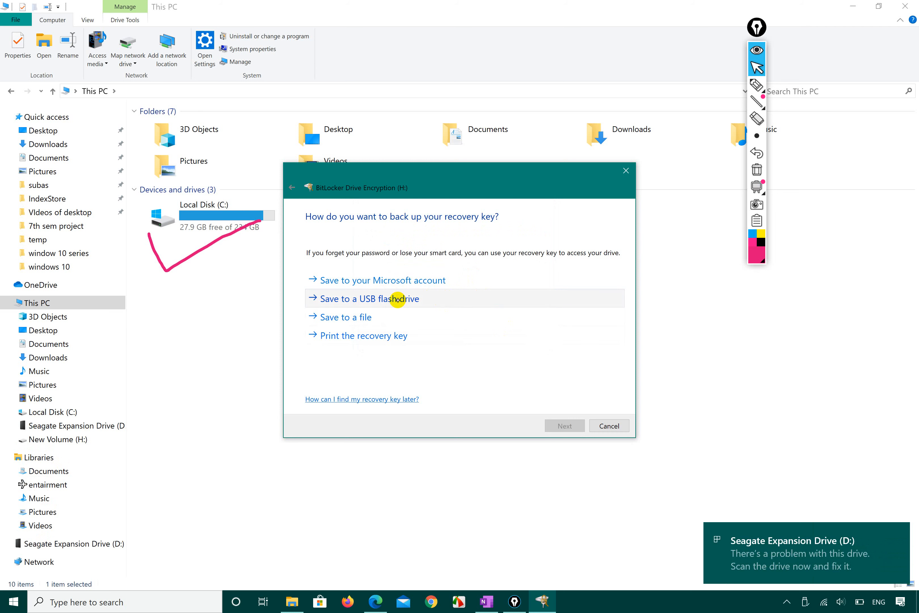
left_click(486, 340)
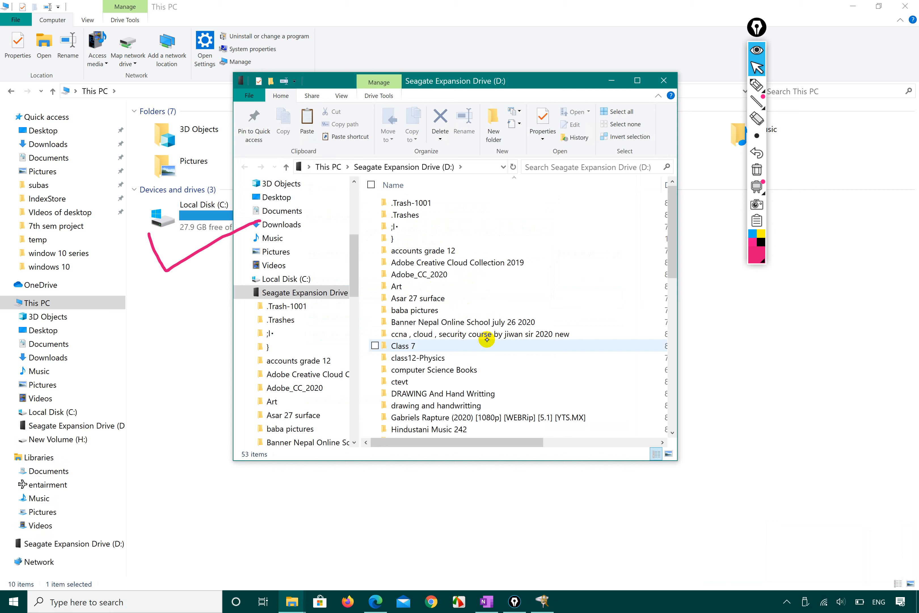
- Look through Seagate Expansion Drive (D:) and its Useful Softwares folder, and close the folder window
scroll(502, 363, "down", 10)
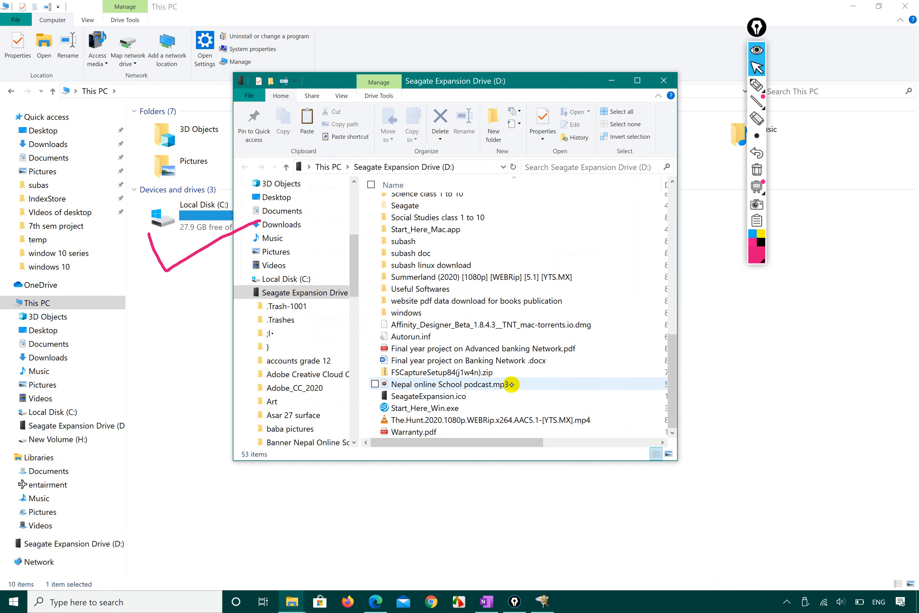
left_click(331, 293)
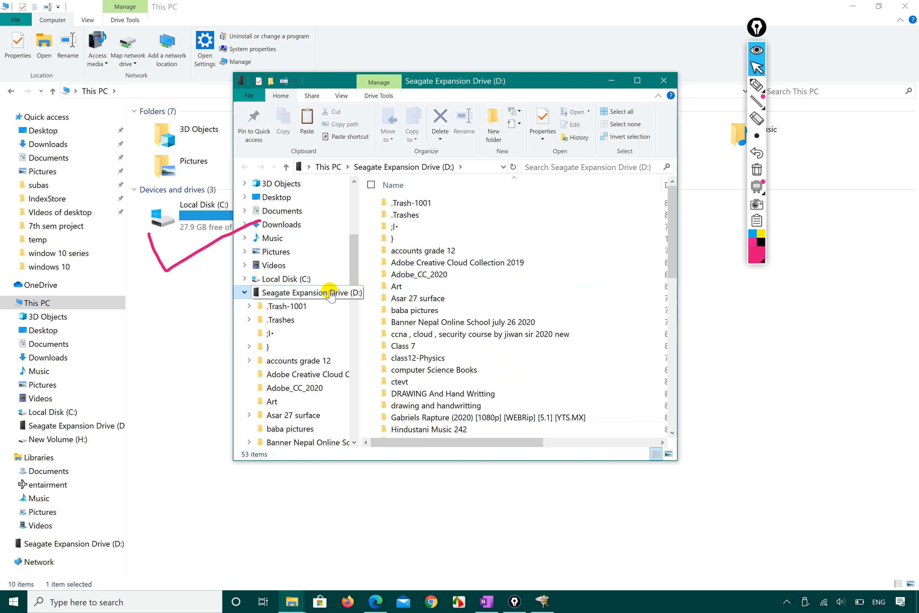
scroll(430, 324, "down", 7)
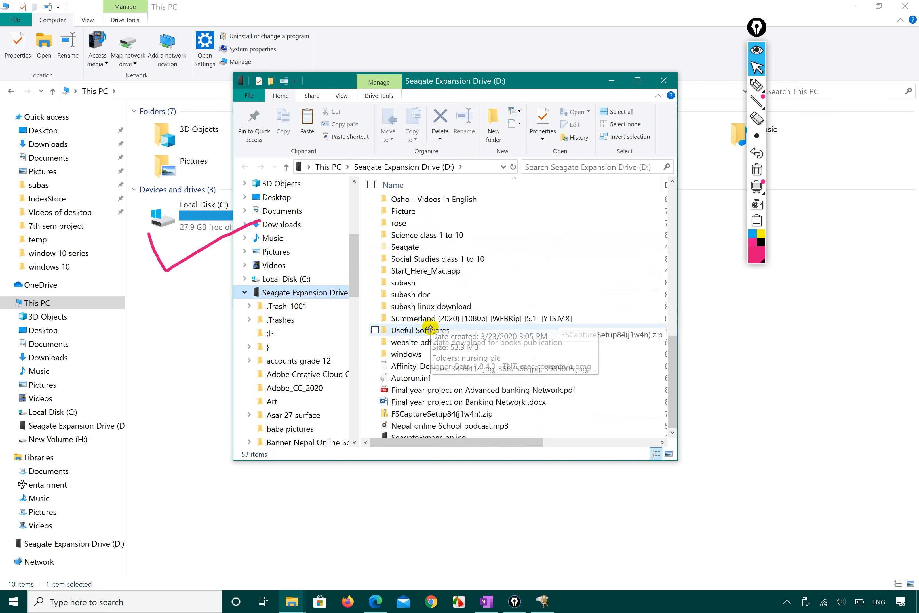
scroll(430, 325, "down", 4)
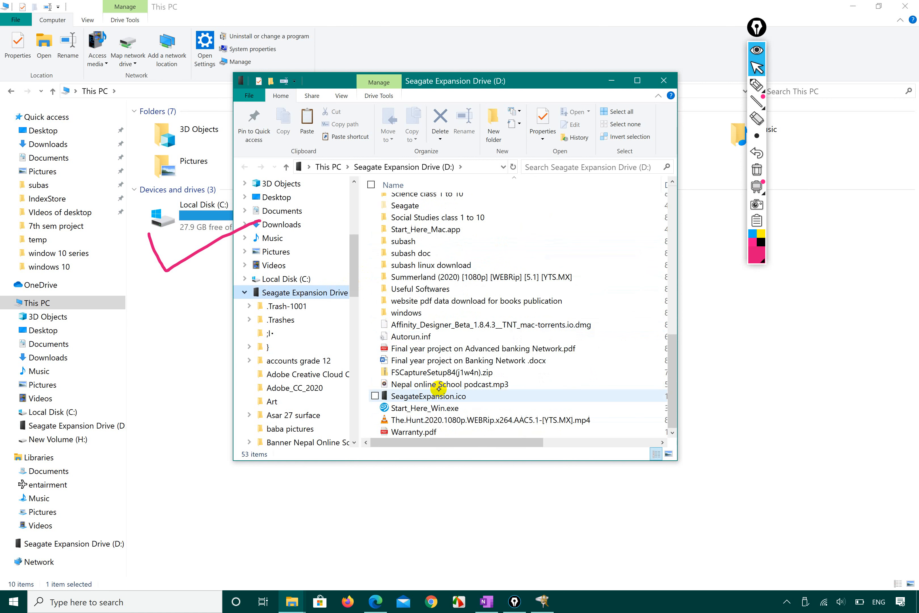
double_click(436, 289)
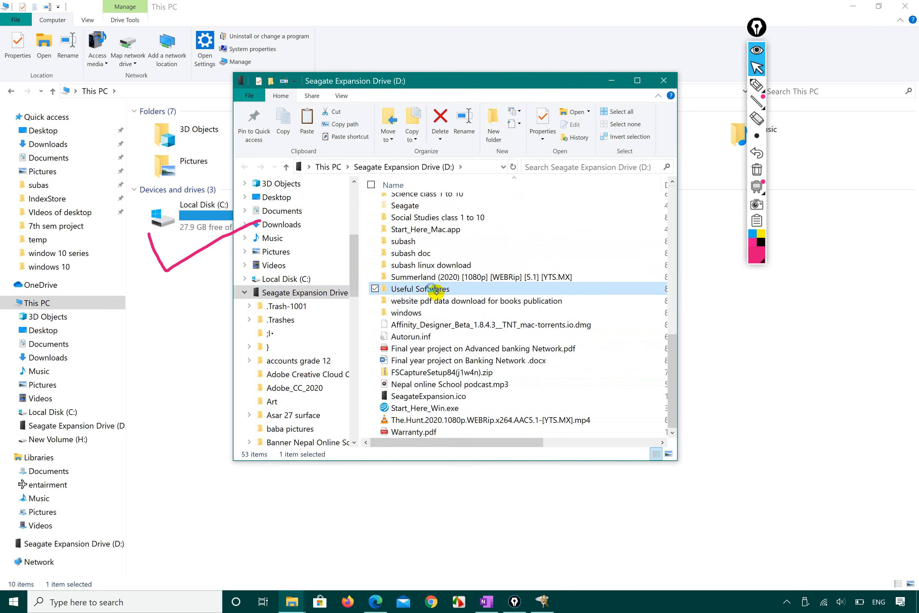
scroll(503, 380, "down", 8)
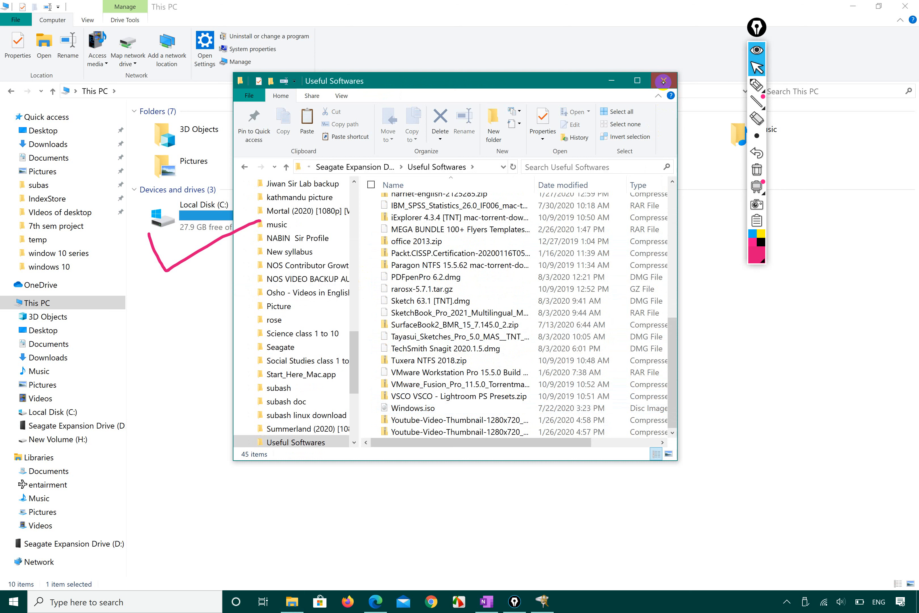
left_click(664, 81)
- Save the BitLocker recovery key to Seagate Expansion Drive (D:) and continue to the activation stage
left_click(486, 341)
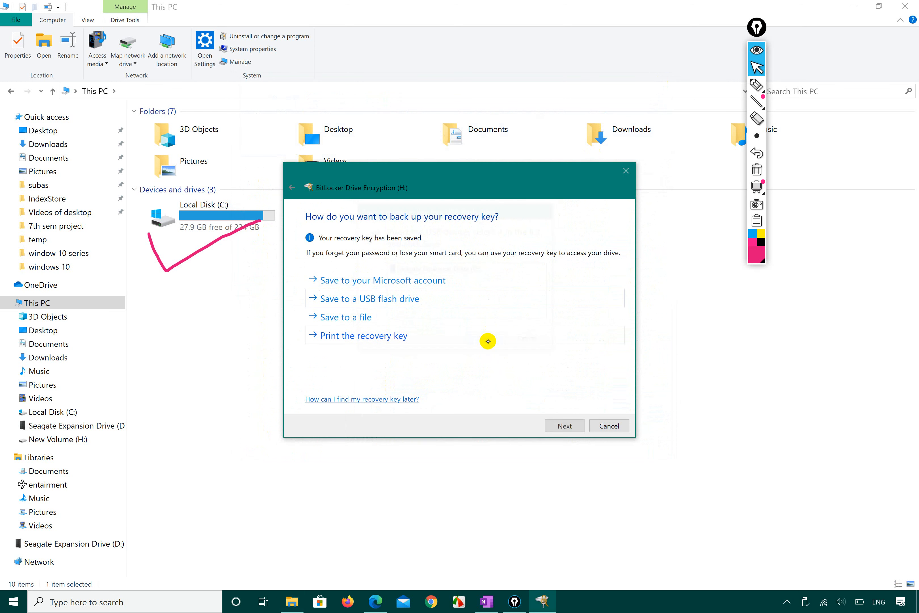
left_click(566, 426)
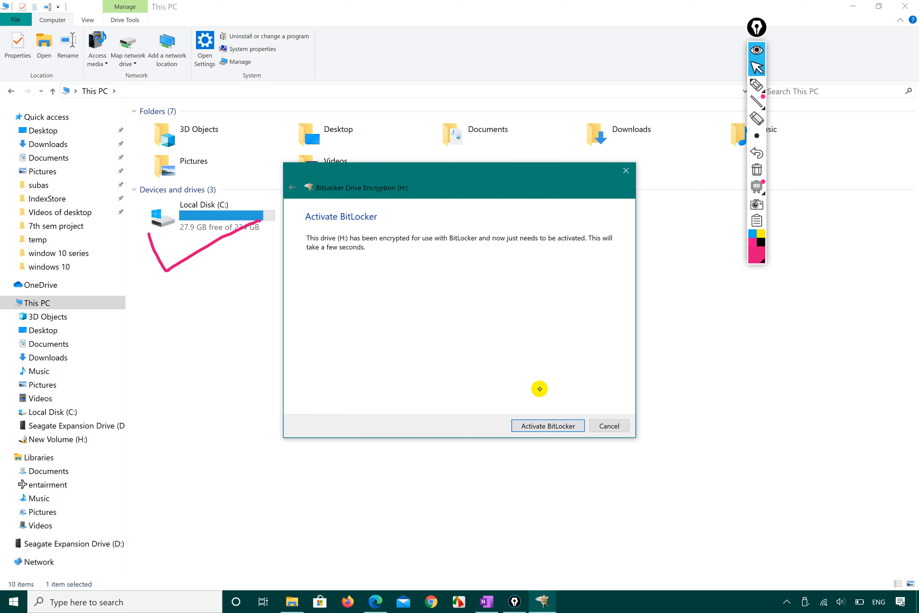
- Cancel the BitLocker setup for New Volume (H:) without activating it, and check the commands offered for the drive in This PC
left_click(612, 427)
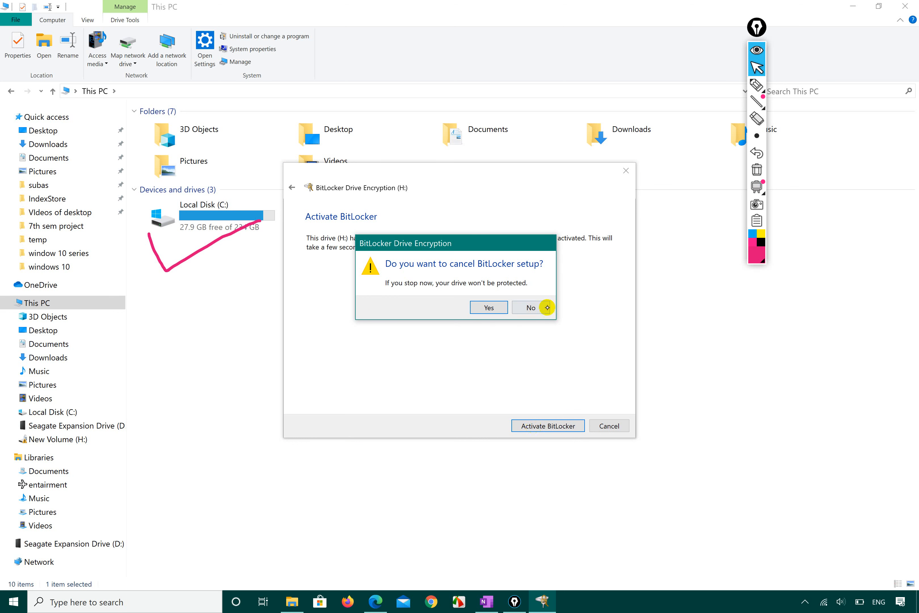
left_click(493, 308)
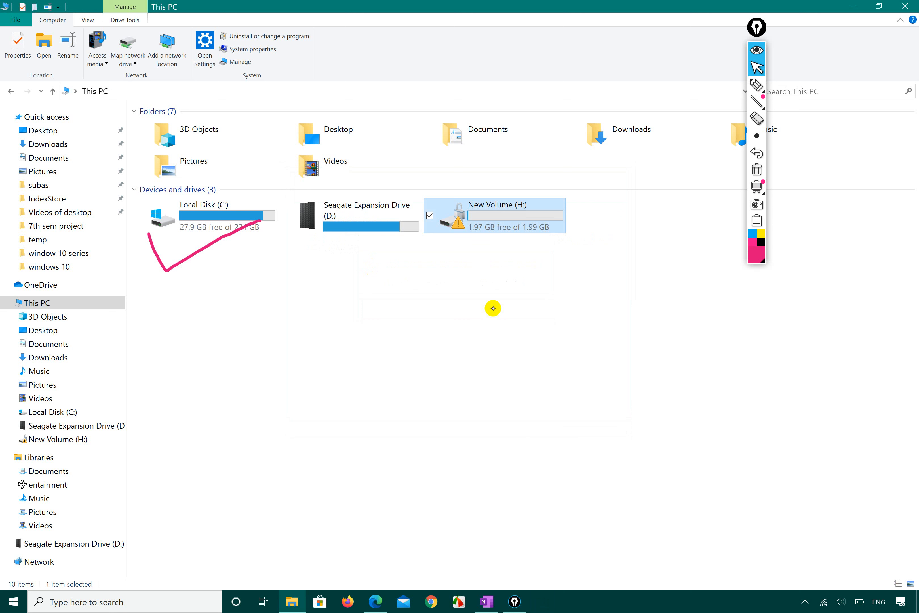
right_click(508, 219)
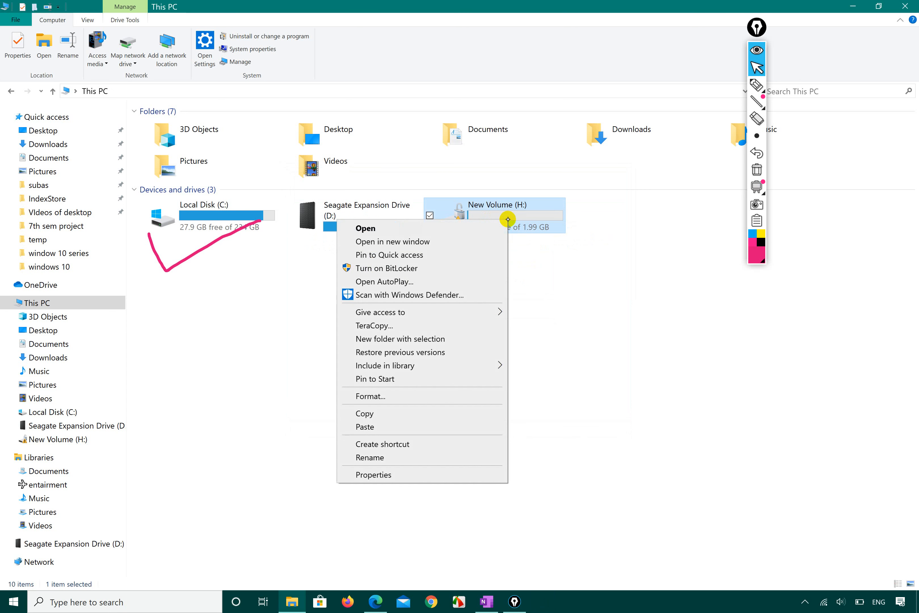
left_click(549, 288)
right_click(549, 288)
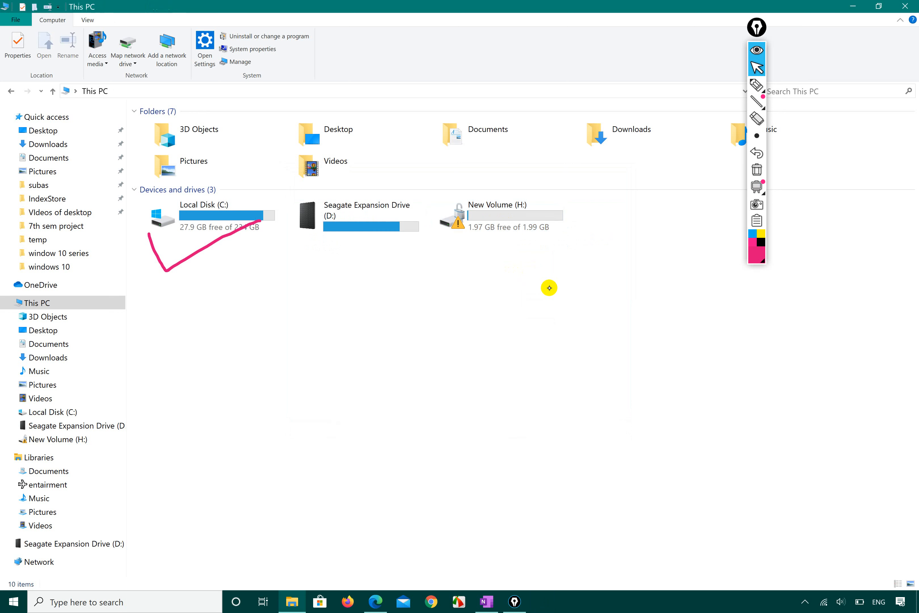
left_click(460, 337)
- Switch to the syllabus PDF in Edge and draw a tick mark beside 3.6 Burns Files to CD or DVD
left_click(376, 602)
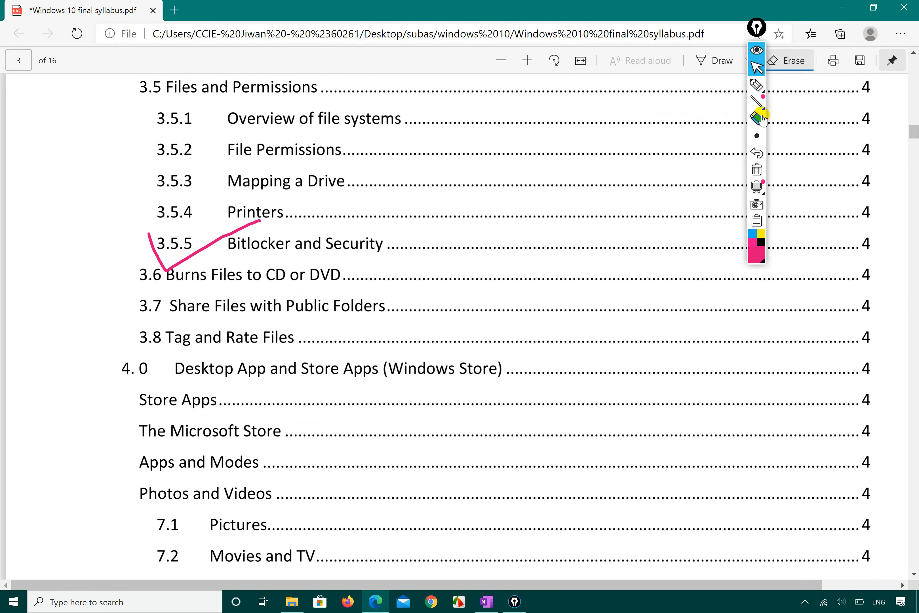
left_click(757, 85)
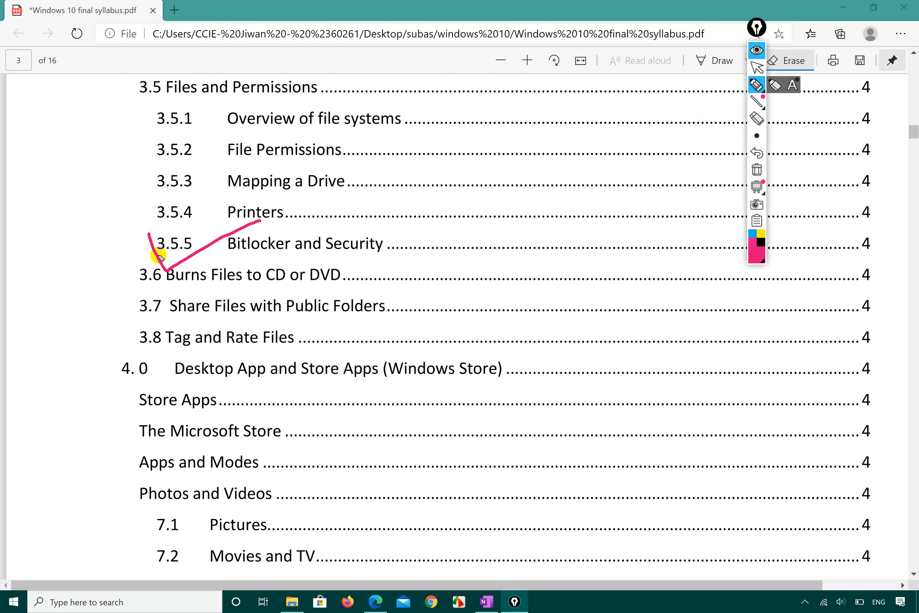
mouse_move(115, 261)
left_mouse_down()
mouse_move(117, 273)
mouse_move(178, 282)
mouse_move(237, 261)
mouse_move(134, 294)
mouse_move(119, 263)
left_mouse_up()
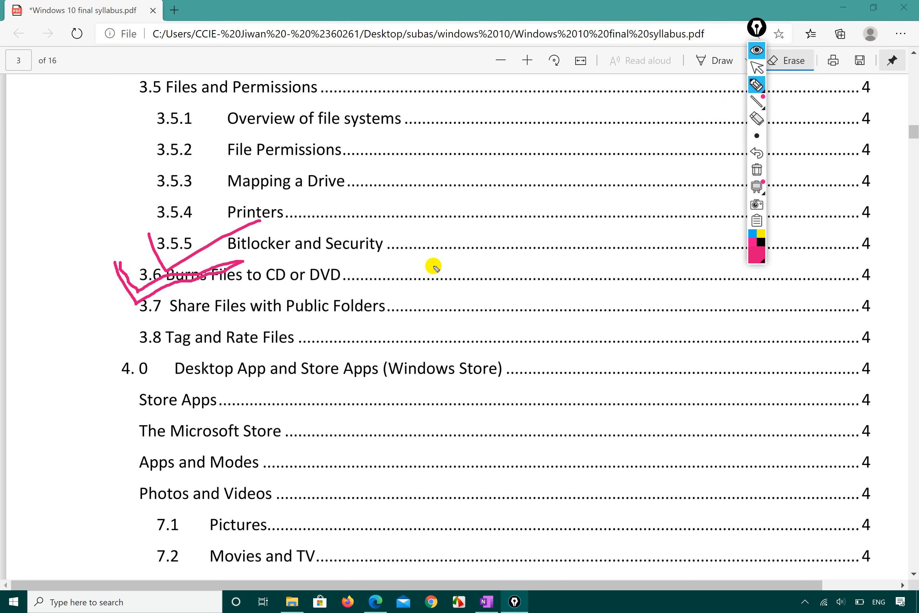
- Clear the drawn marks and mark syllabus topics 3.7 Share Files with Public Folders and 3.5.4 Printers with the pen
left_click(757, 169)
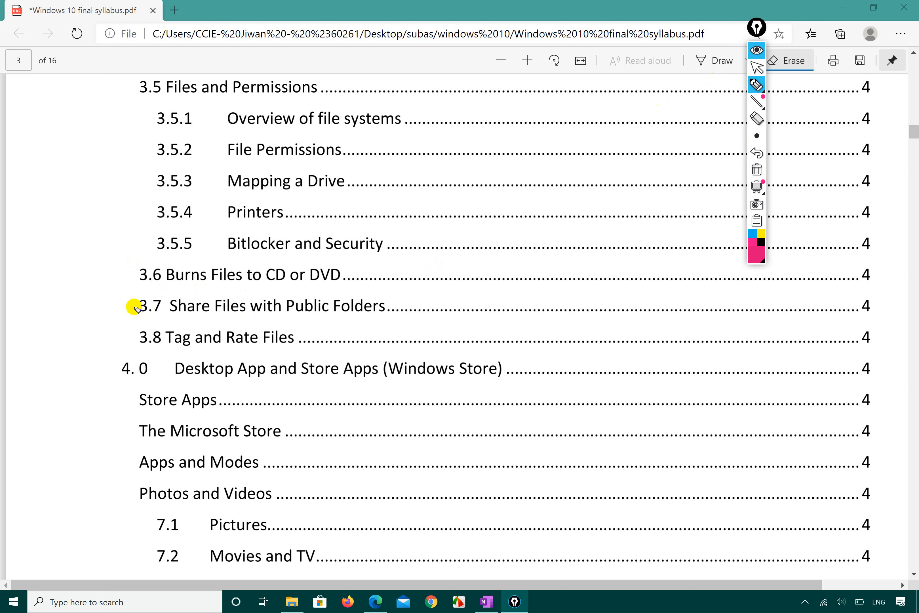
mouse_move(122, 299)
left_mouse_down()
mouse_move(139, 330)
mouse_move(197, 307)
mouse_move(137, 333)
mouse_move(117, 300)
mouse_move(130, 318)
left_mouse_up()
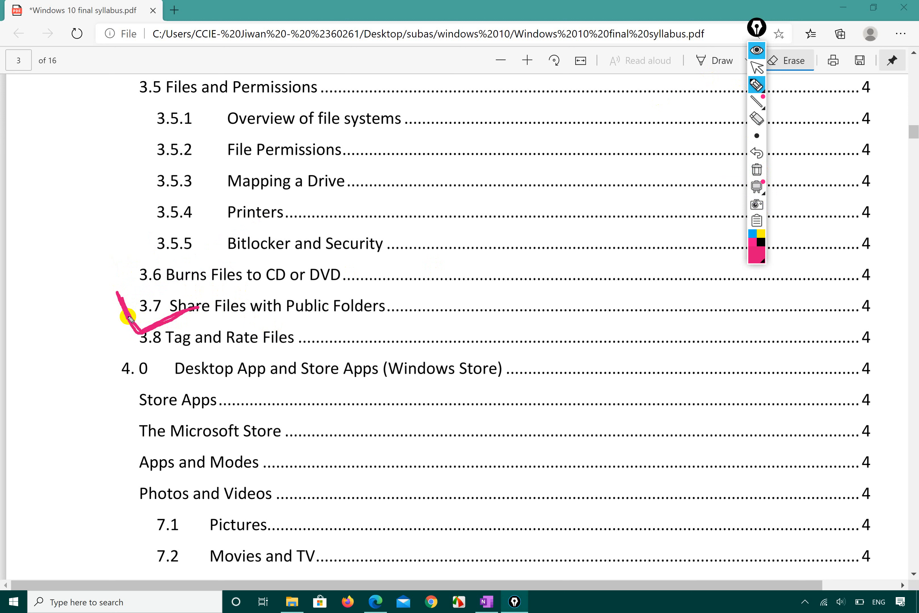
mouse_move(134, 213)
left_mouse_down()
mouse_move(170, 221)
mouse_move(216, 203)
left_mouse_up()
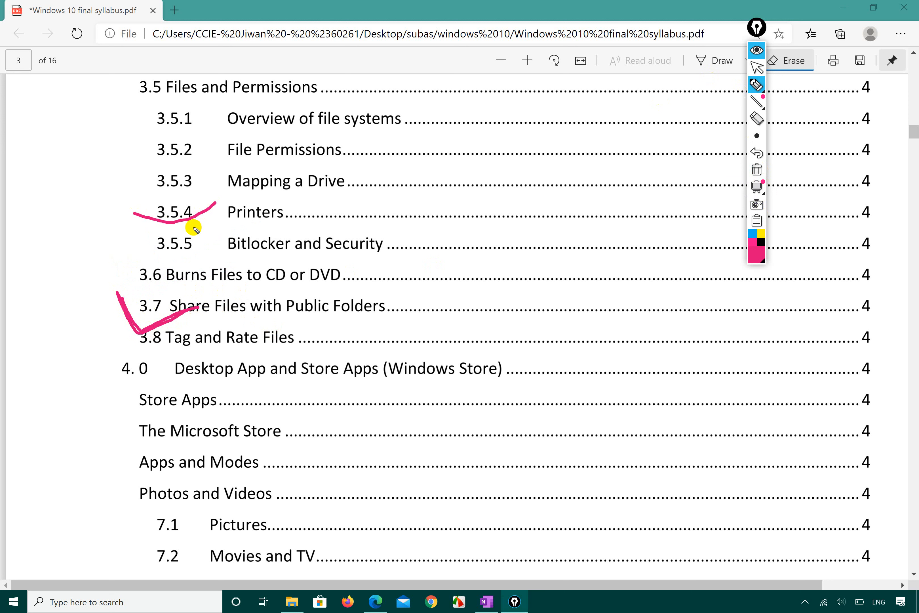
left_click_drag(123, 297, 202, 310)
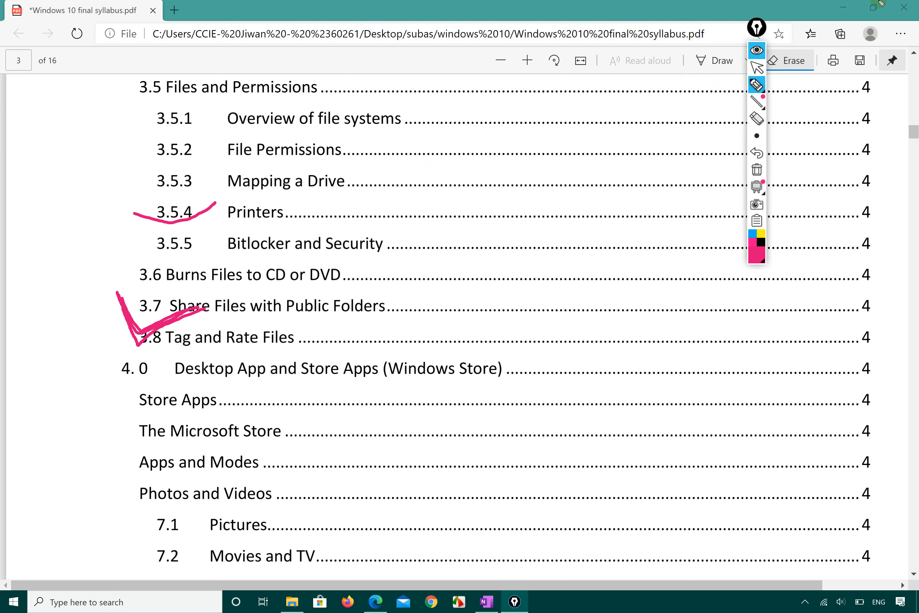
- Put away the syllabus and This PC windows and check the contents of New folder on the desktop
left_click(757, 68)
left_click(843, 7)
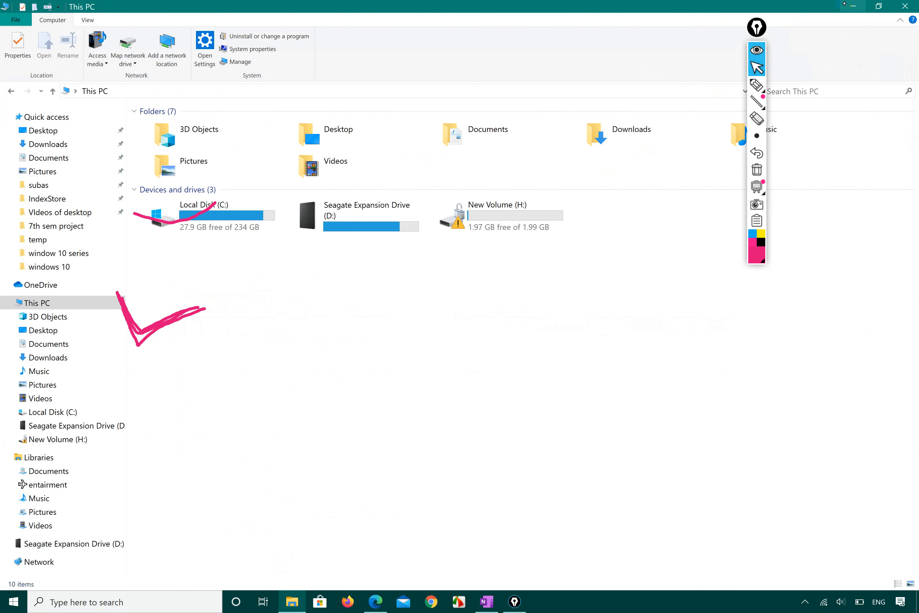
left_click(905, 6)
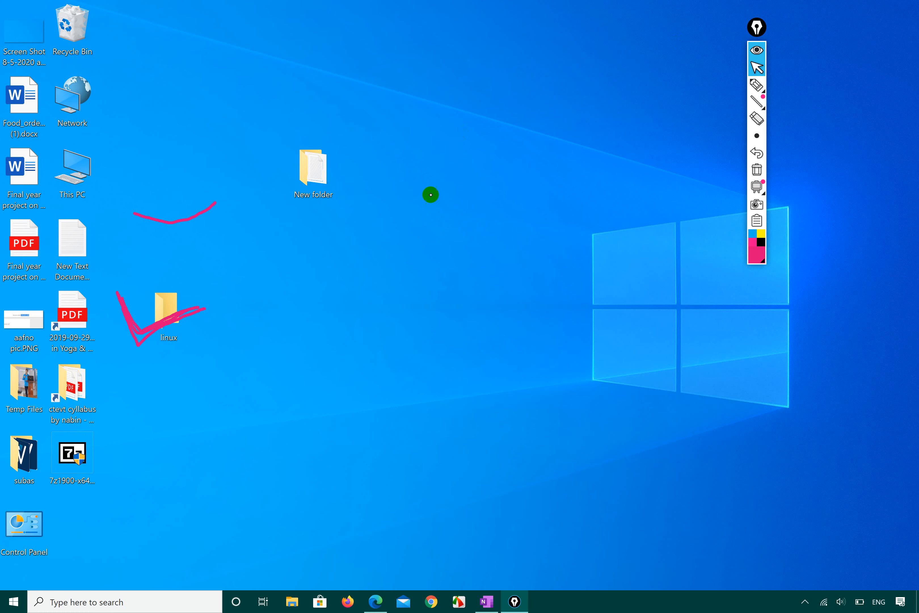
double_click(316, 180)
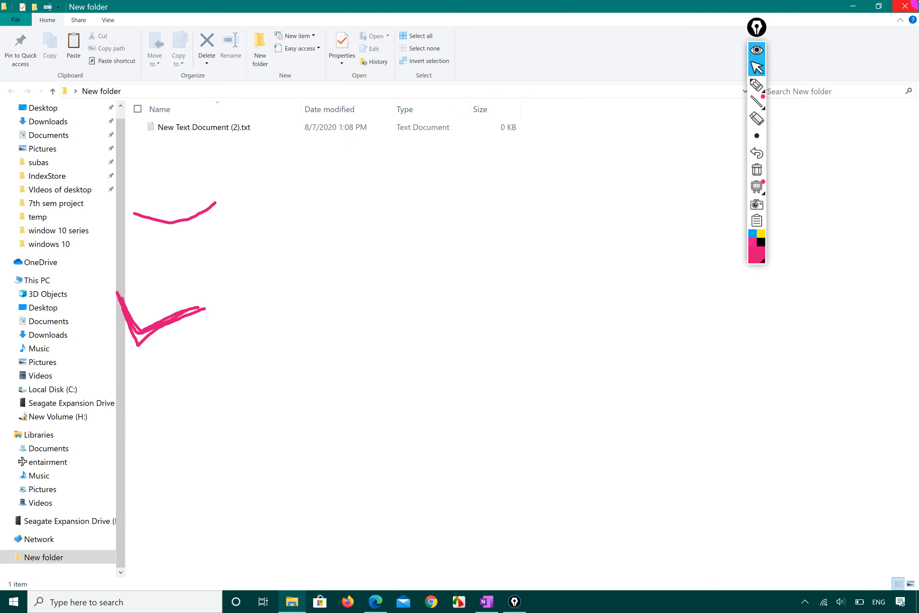
left_click(910, 6)
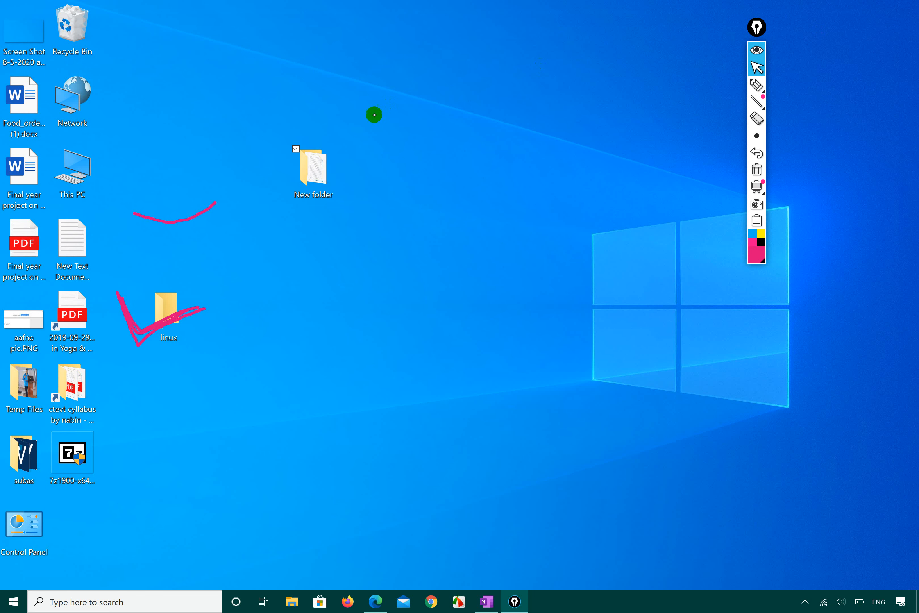
- Open the properties of New folder and review its security, general and sharing settings
right_click(323, 177)
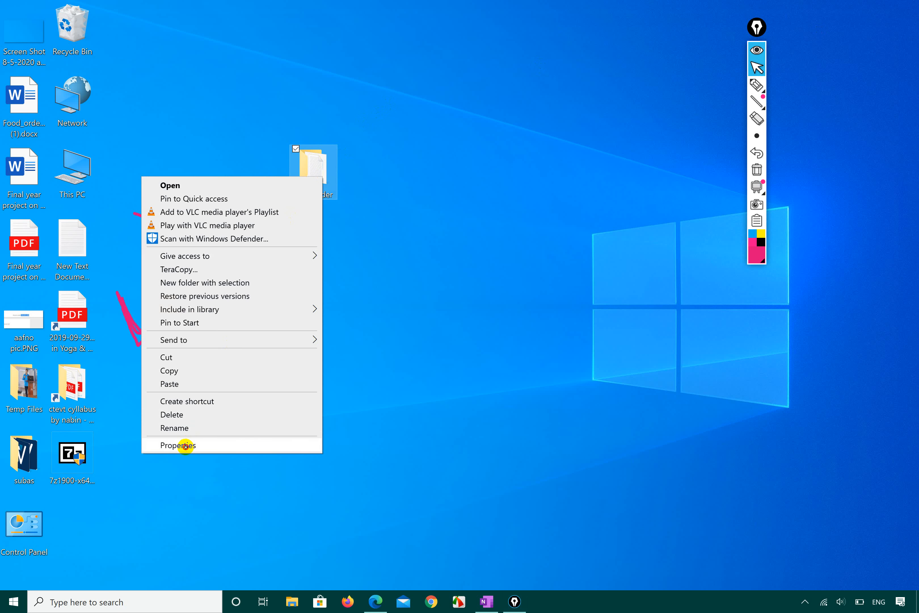
left_click(185, 446)
left_click(401, 202)
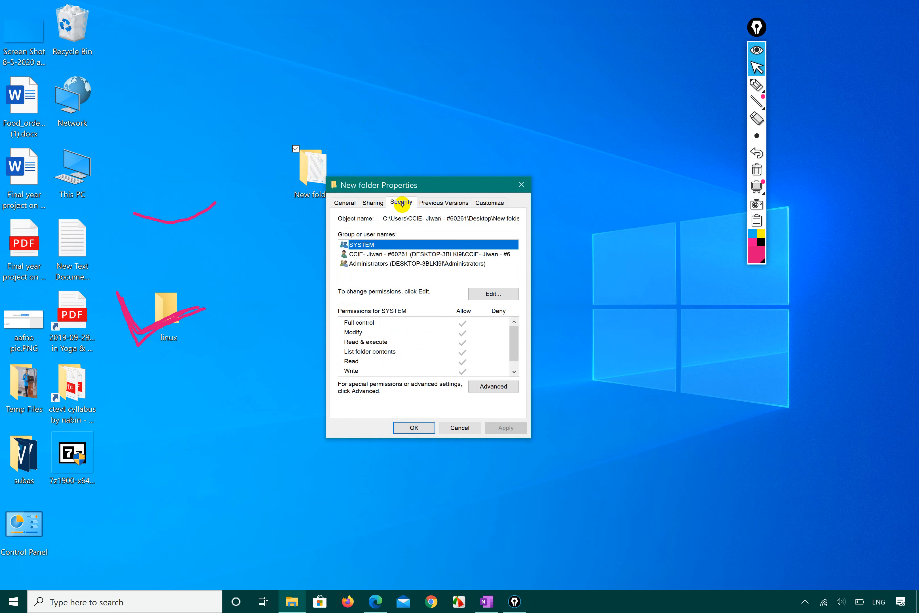
left_click(347, 202)
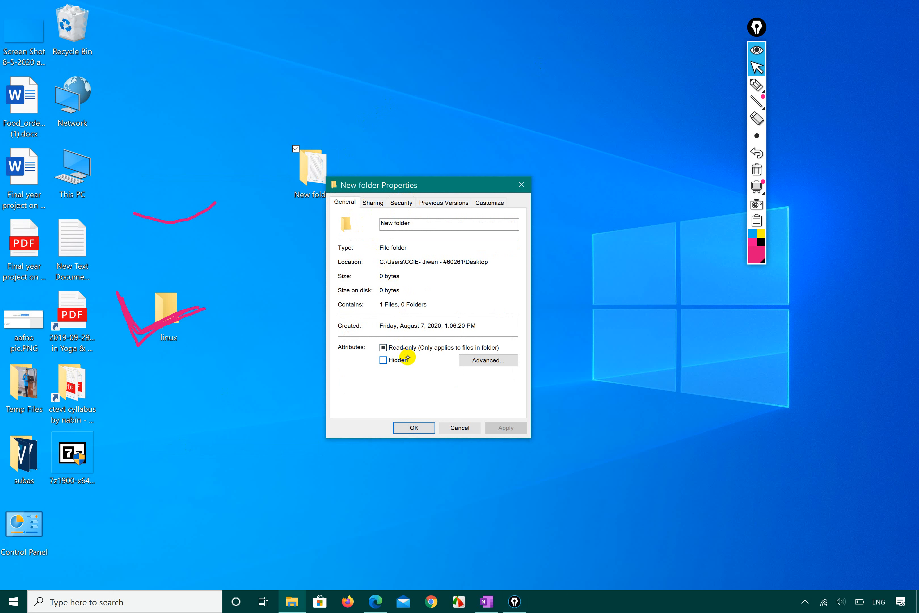
left_click(372, 202)
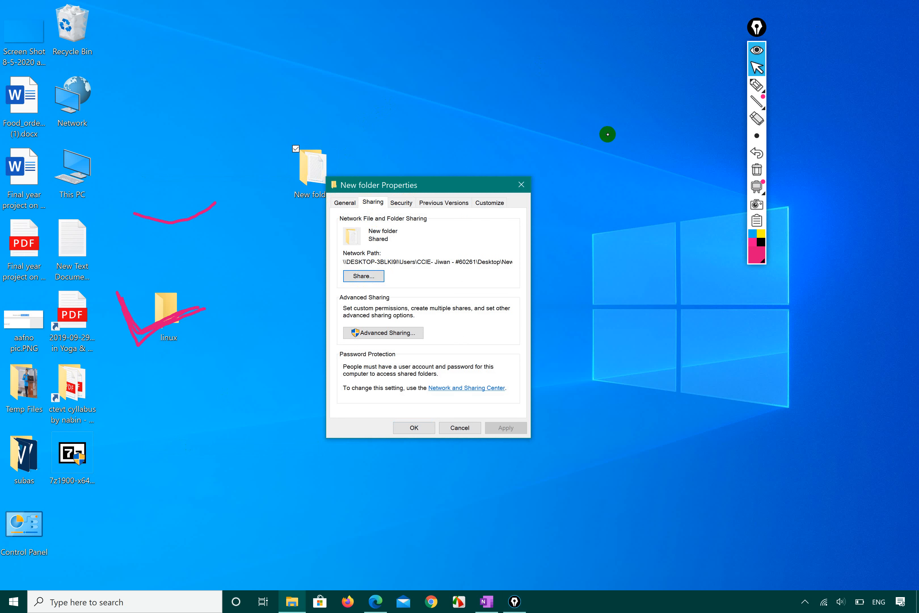
- Circle the Share option in New folder's properties with the pen, and return to the normal pointer
left_click(756, 85)
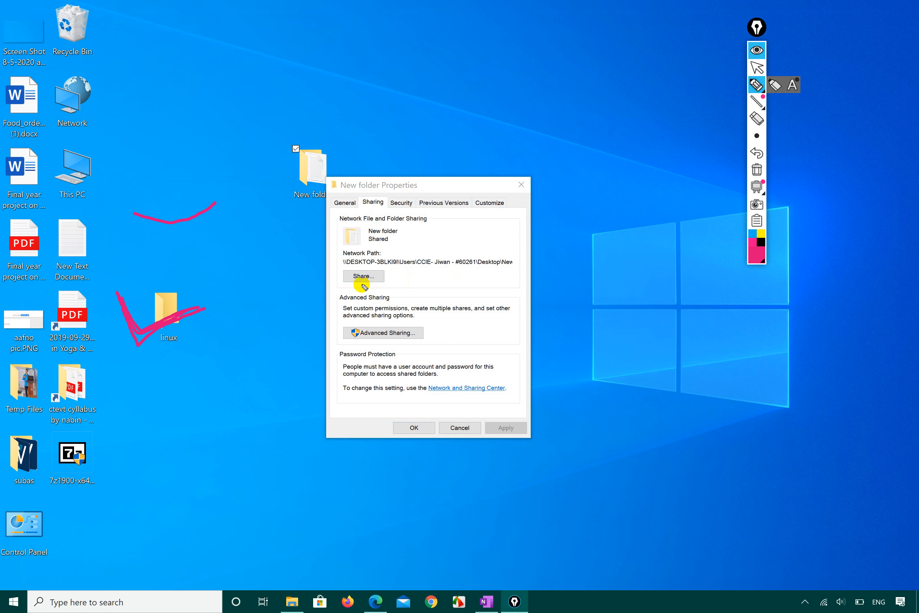
mouse_move(350, 287)
left_mouse_down()
mouse_move(390, 250)
mouse_move(348, 295)
mouse_move(361, 294)
left_mouse_up()
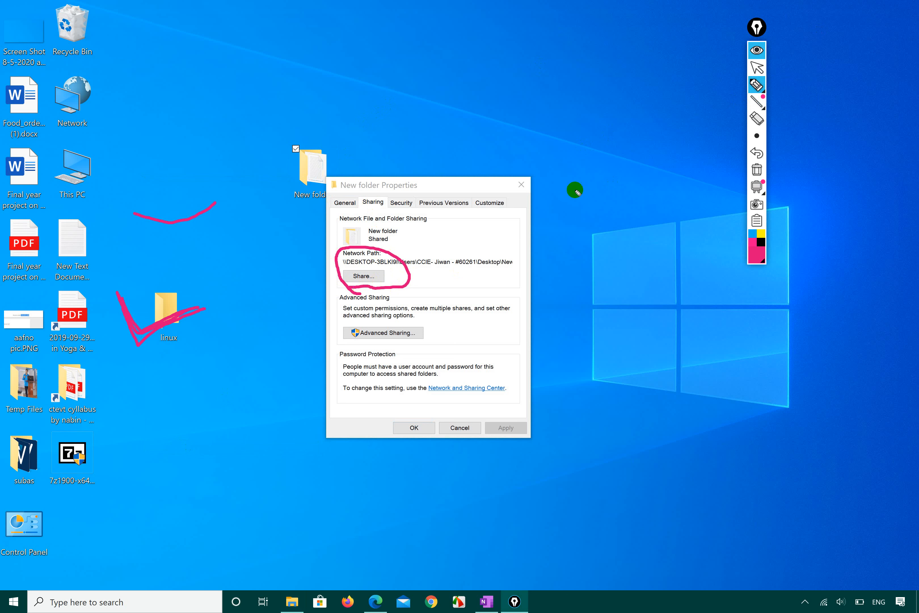
left_click(758, 68)
- Share New folder over the network with only the listed owner account and finish the sharing wizard
left_click(372, 280)
left_click(373, 284)
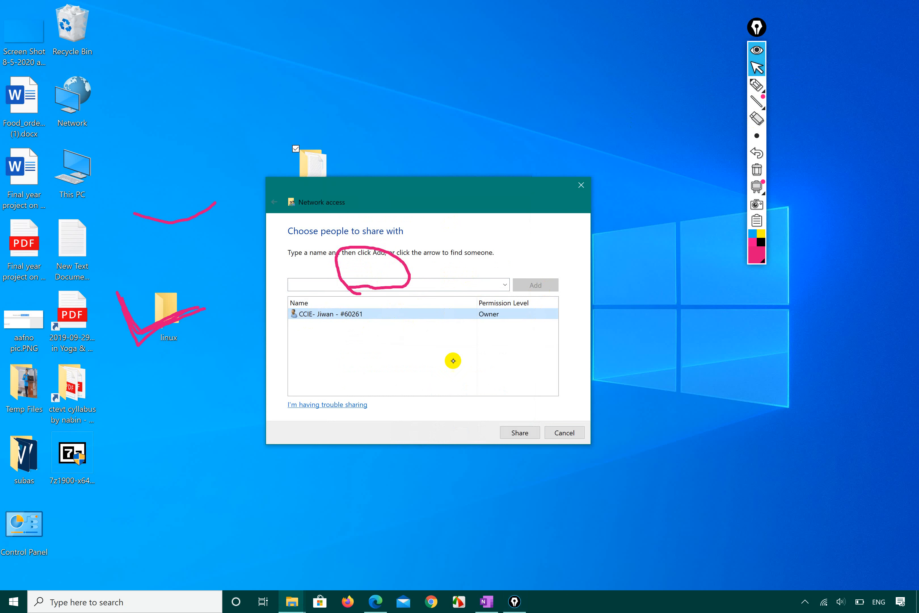
left_click(525, 433)
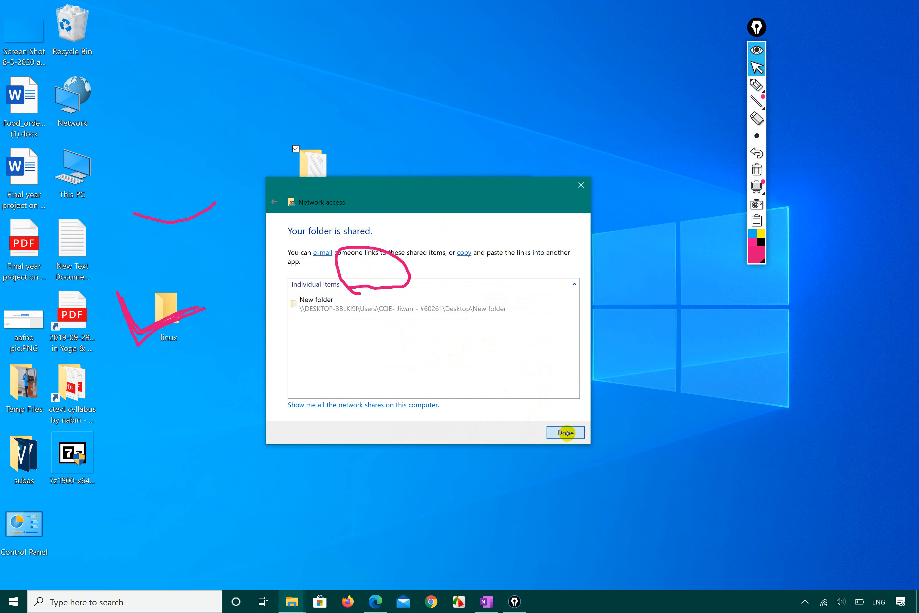
left_click(563, 432)
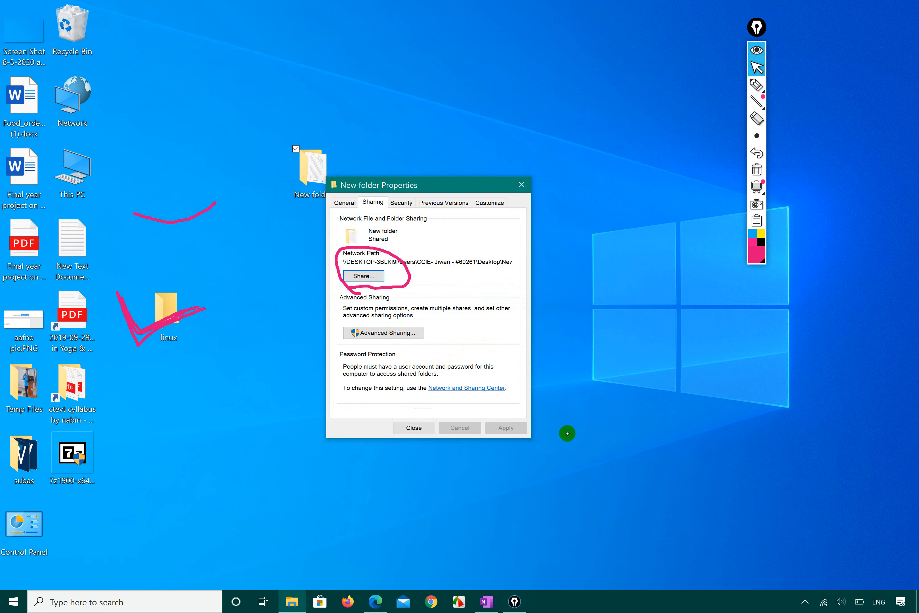
- Enable advanced sharing for New folder and replace the default share name with a person's first name
left_click(397, 333)
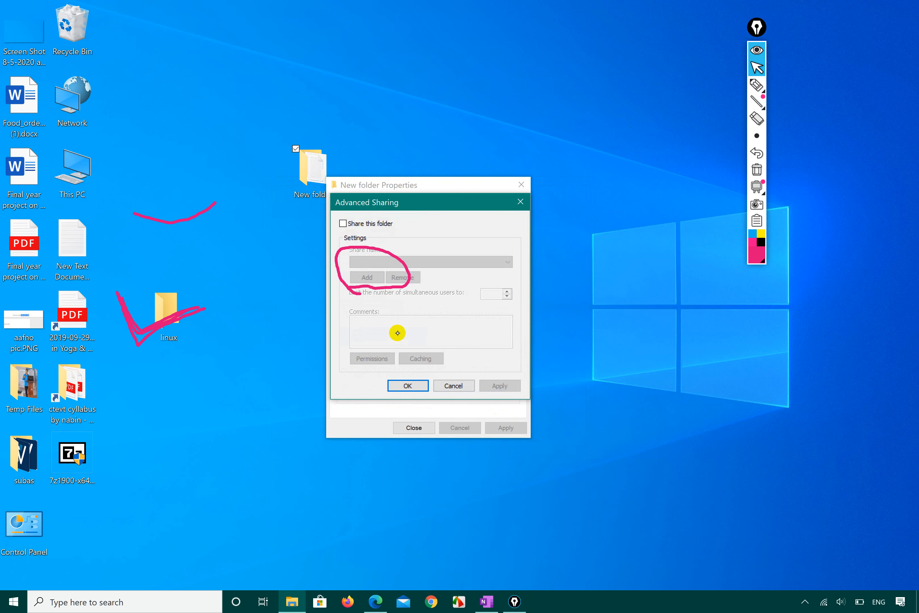
left_click(343, 224)
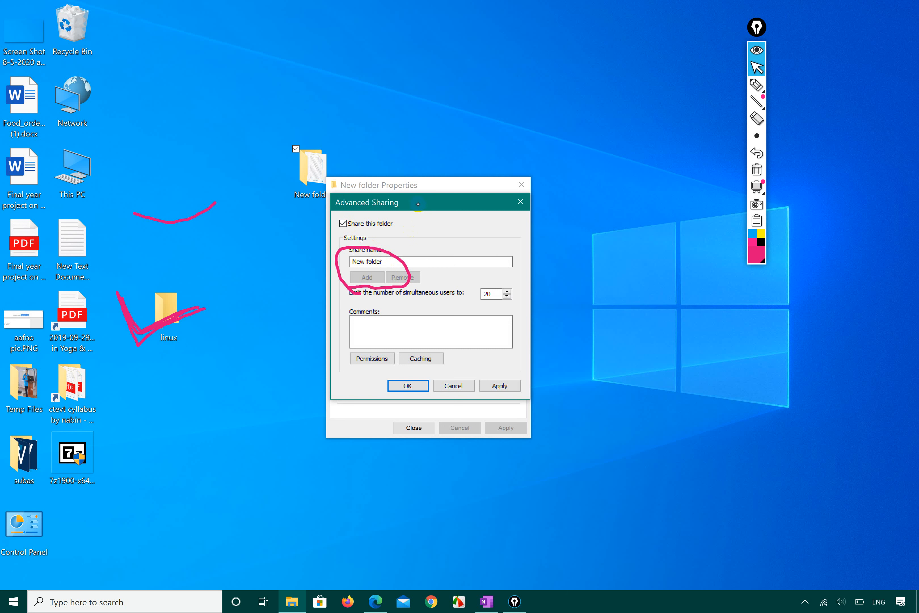
left_click_drag(417, 200, 600, 230)
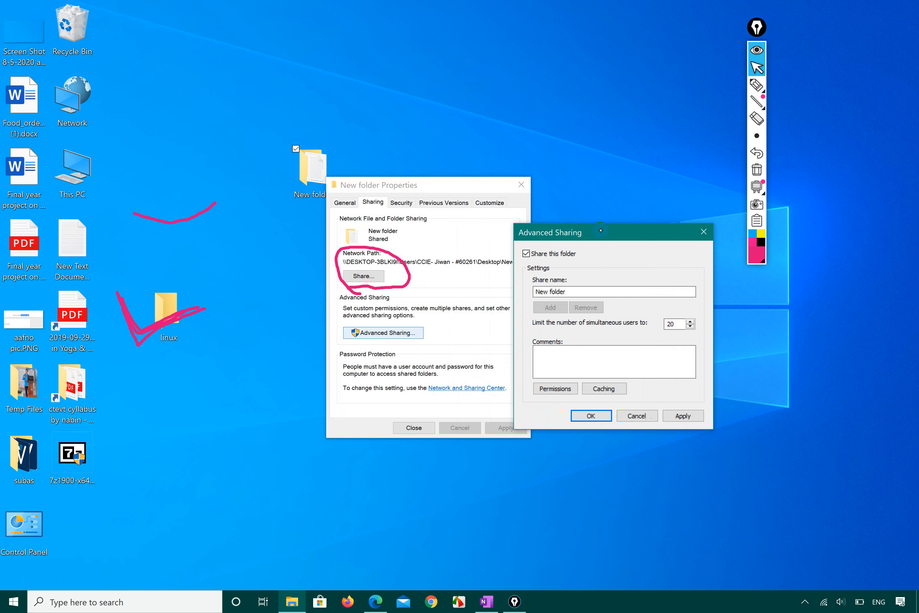
double_click(584, 292)
key("BackSpace")
key("BackSpace")
key("BackSpace")
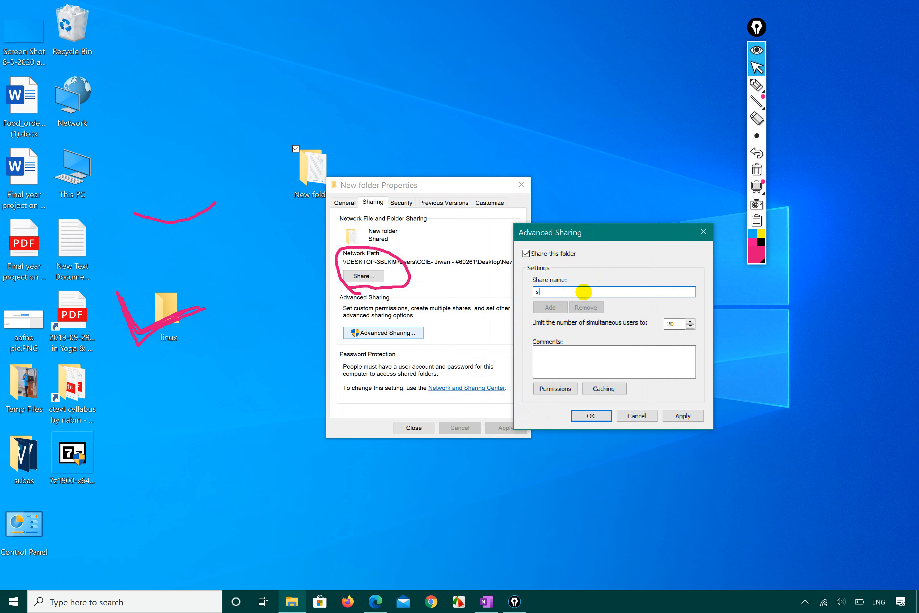
- Move the New folder icon clear of its Properties window, and point out the share name and the simultaneous user limit
left_click(380, 180)
left_click_drag(566, 291, 510, 293)
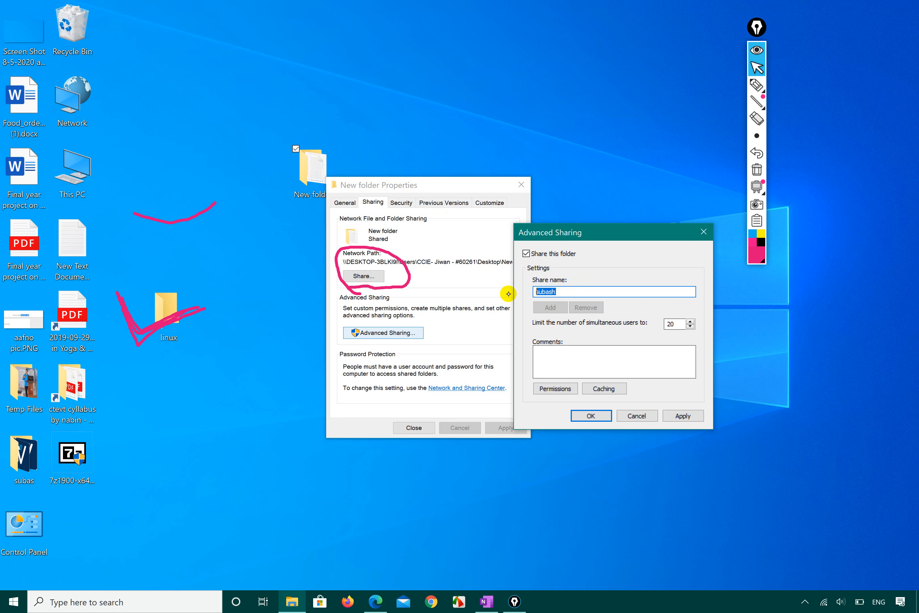
left_click(382, 134)
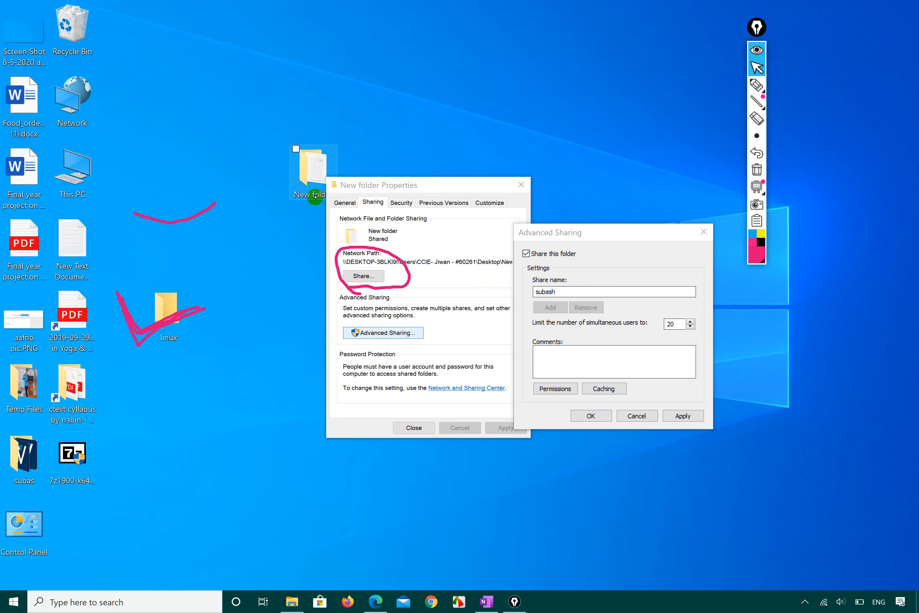
left_click_drag(305, 171, 258, 170)
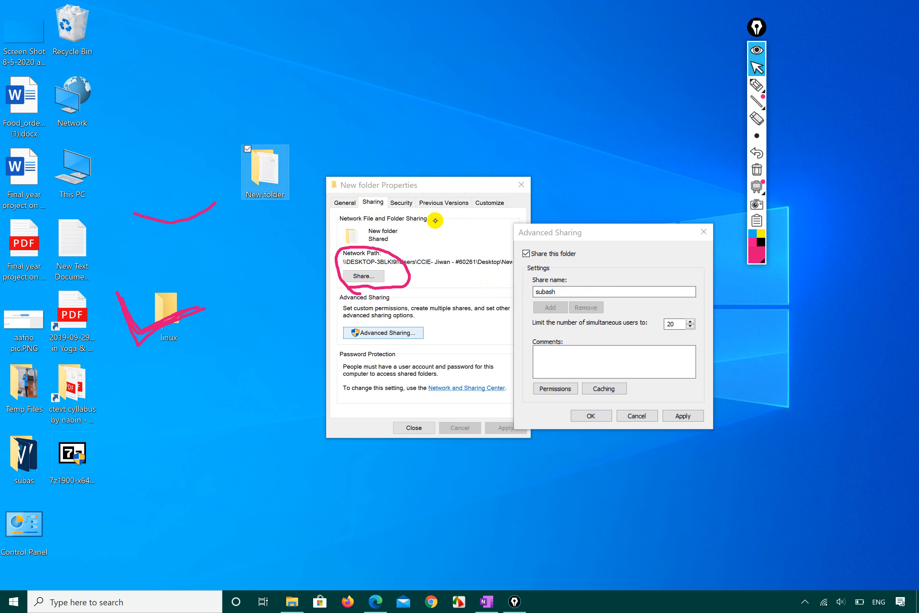
left_click(571, 295)
left_click(570, 294)
left_click_drag(566, 294, 523, 292)
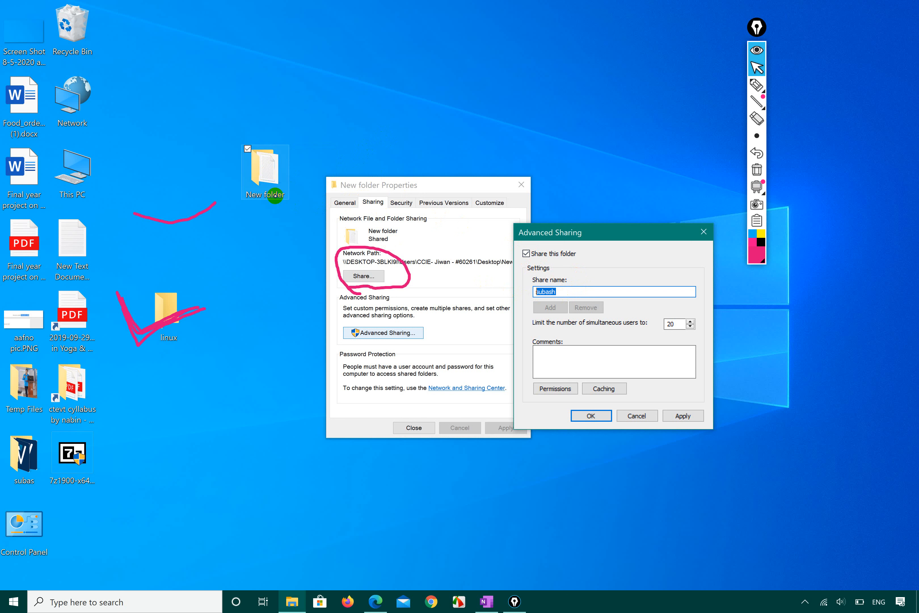
left_click(405, 185)
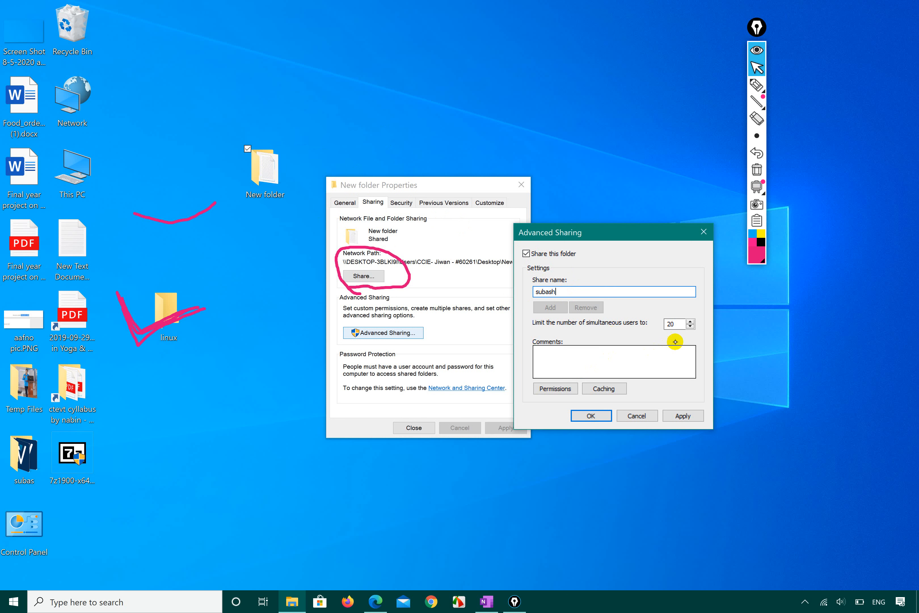
left_click_drag(677, 324, 656, 324)
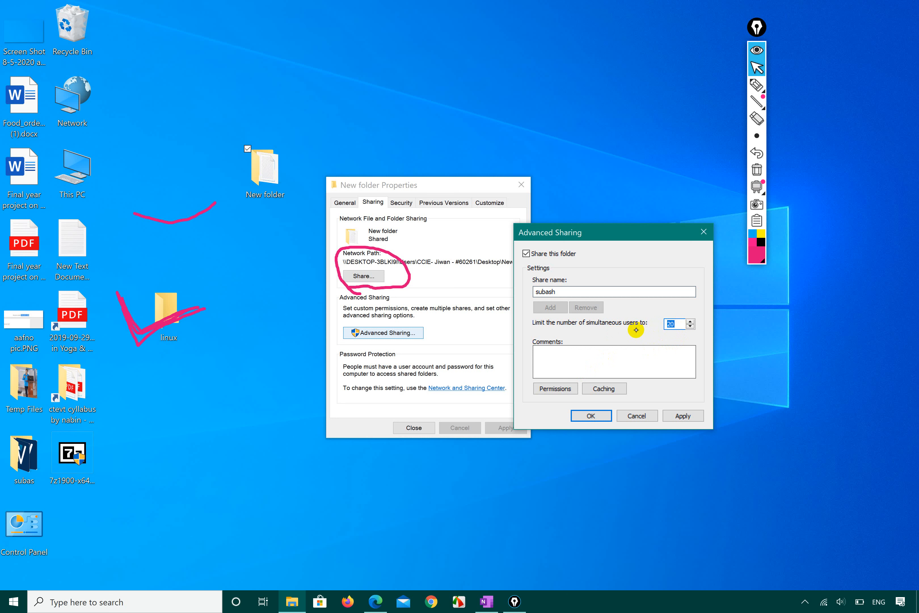
- Allow Everyone the Change permission on the share and apply the advanced sharing settings
left_click(564, 388)
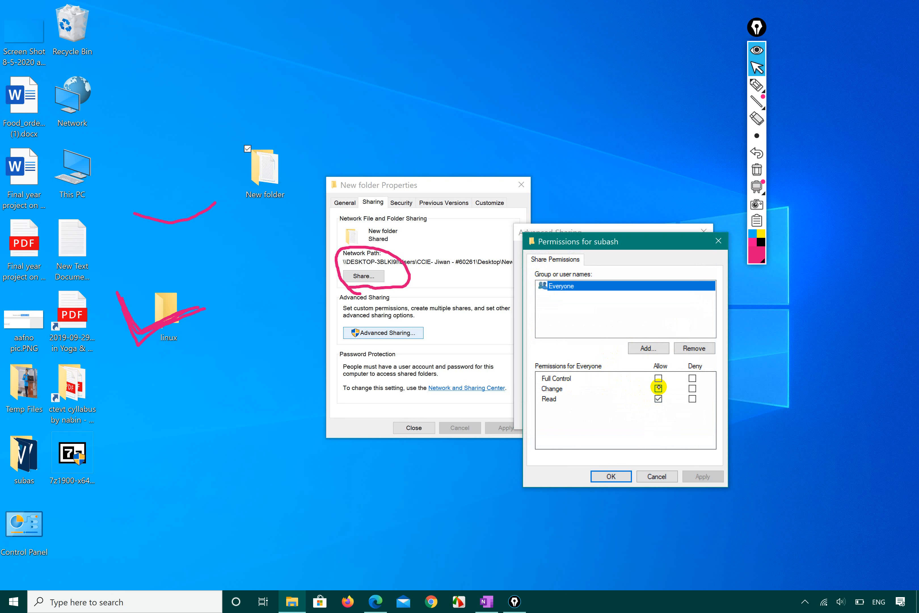
left_click(658, 388)
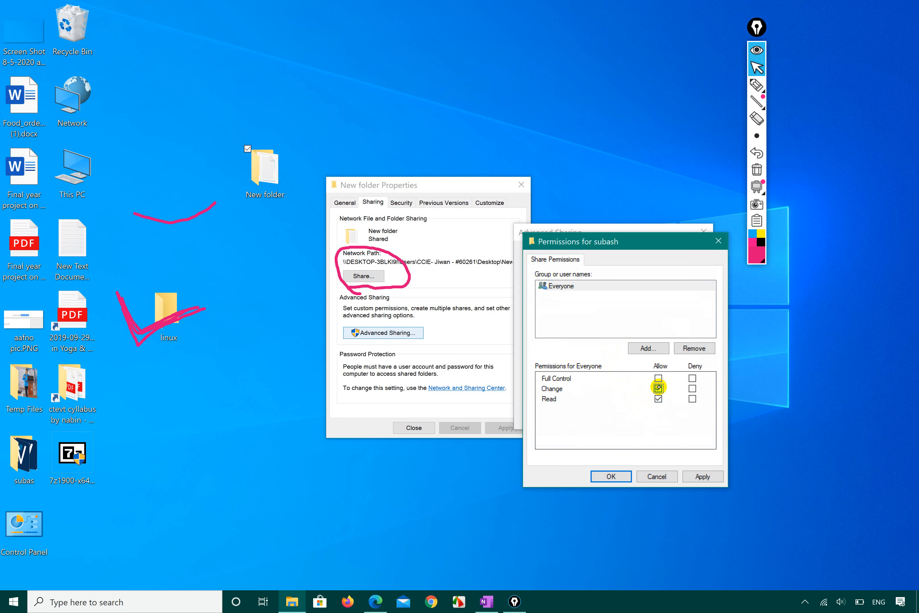
left_click(703, 476)
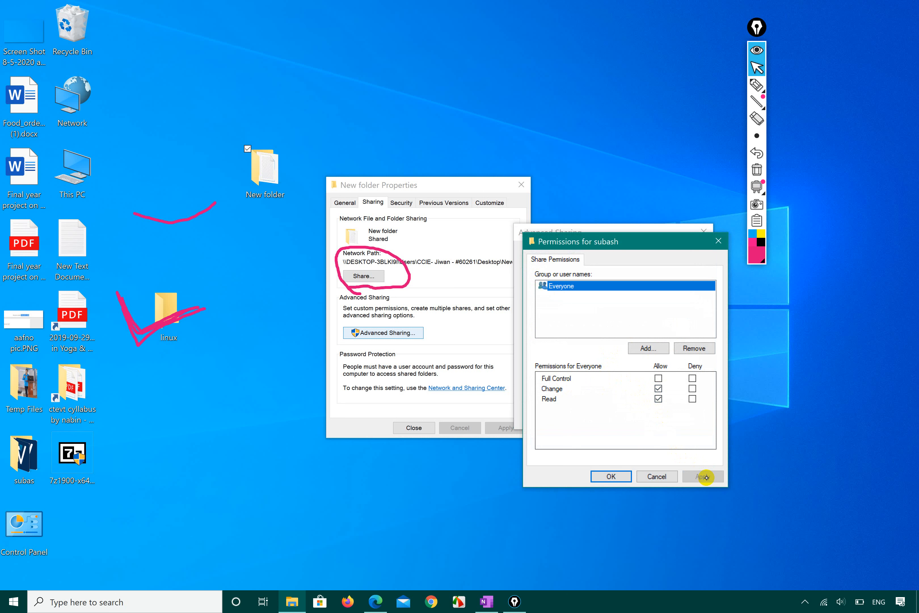
left_click(611, 476)
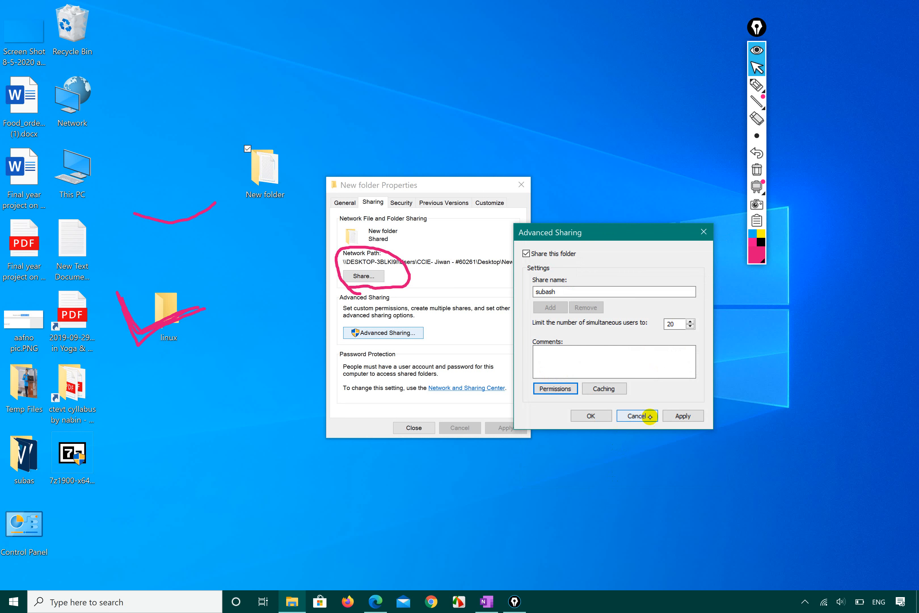
left_click(682, 416)
left_click(591, 416)
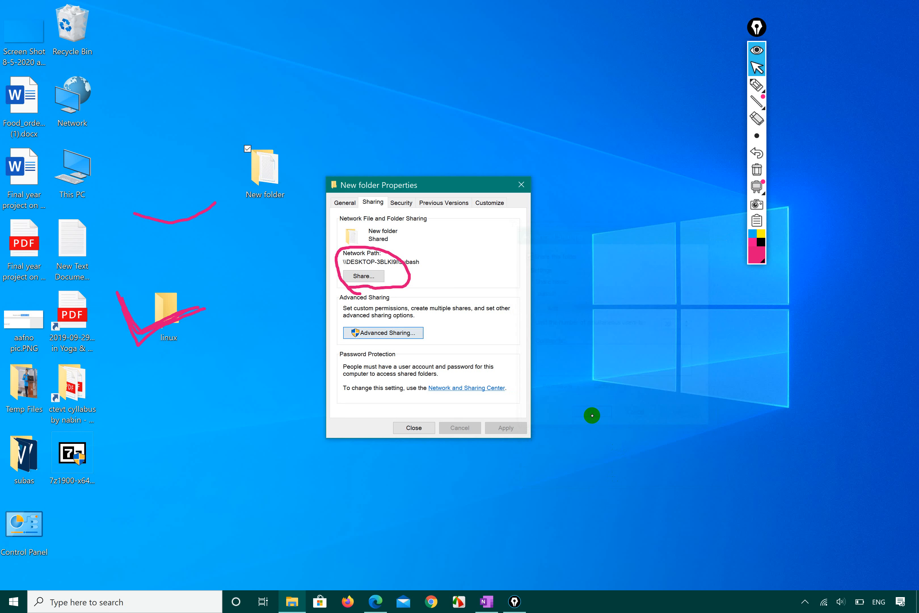
- Close the New folder properties and open the Network location from the desktop
left_click(415, 429)
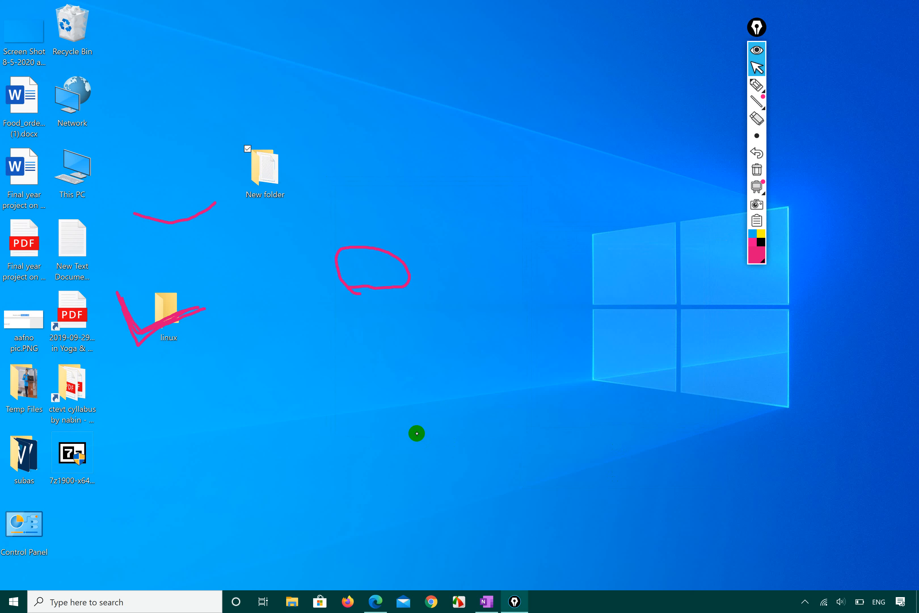
left_click(75, 99)
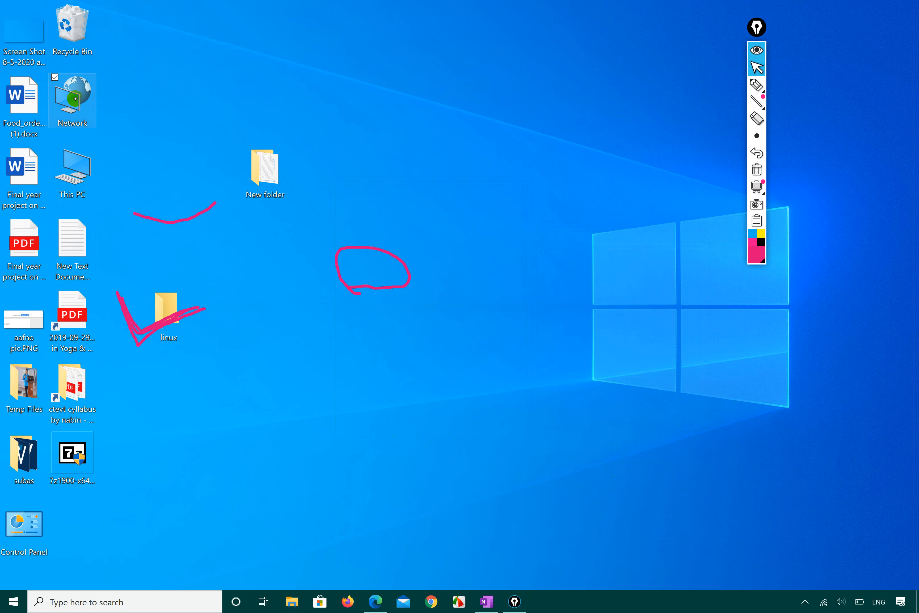
double_click(74, 99)
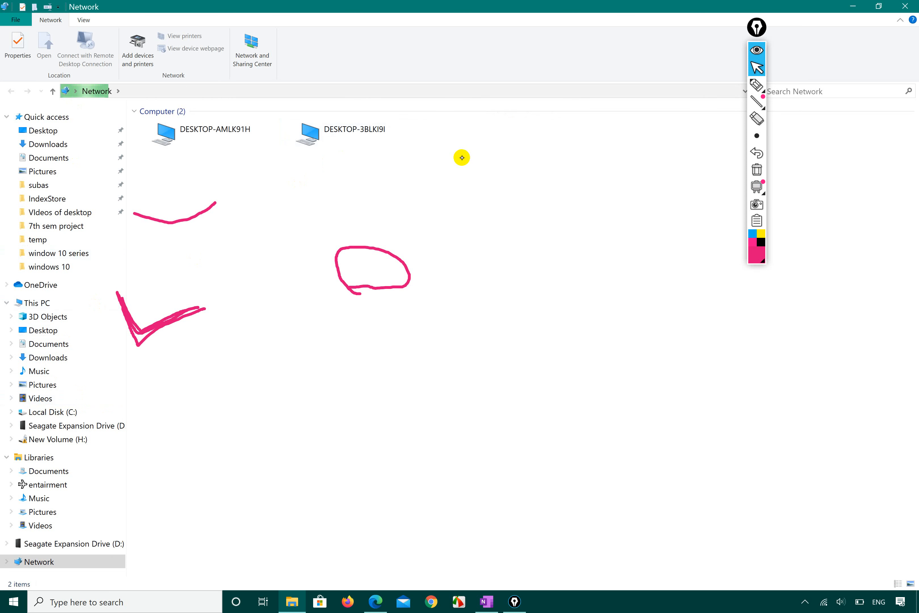
- Collapse the Quick access and This PC groups in the Network window's navigation tree
left_click(775, 84)
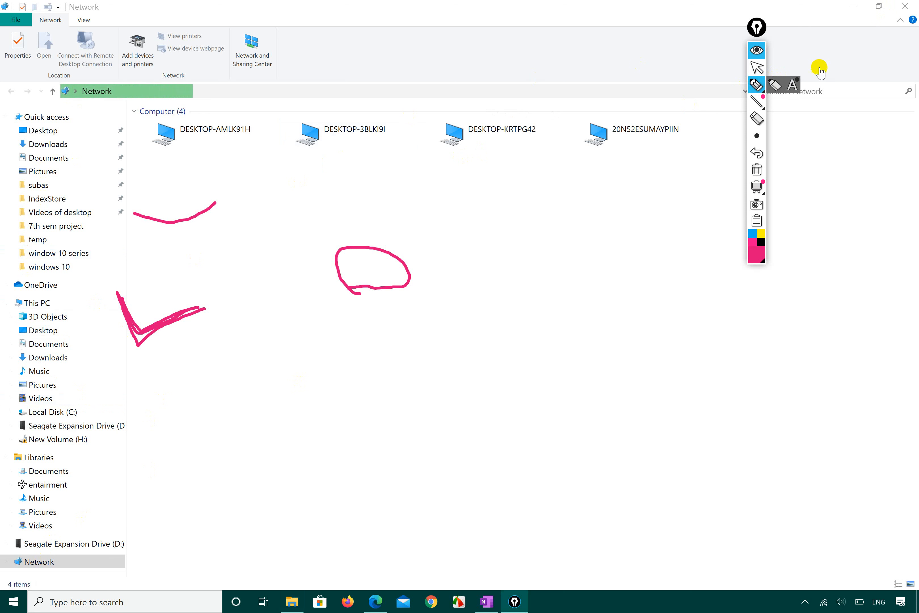
left_click(756, 70)
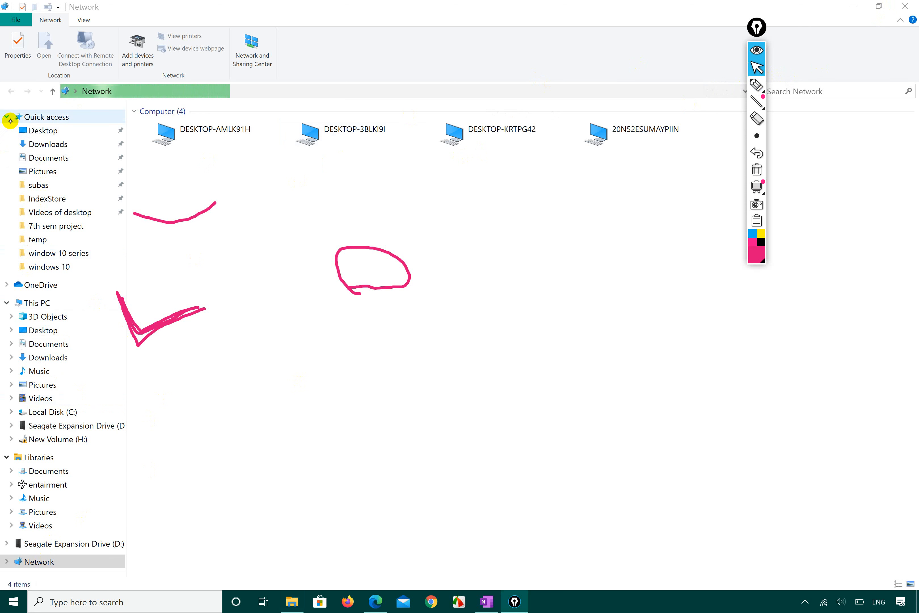
left_click(8, 117)
left_click(7, 154)
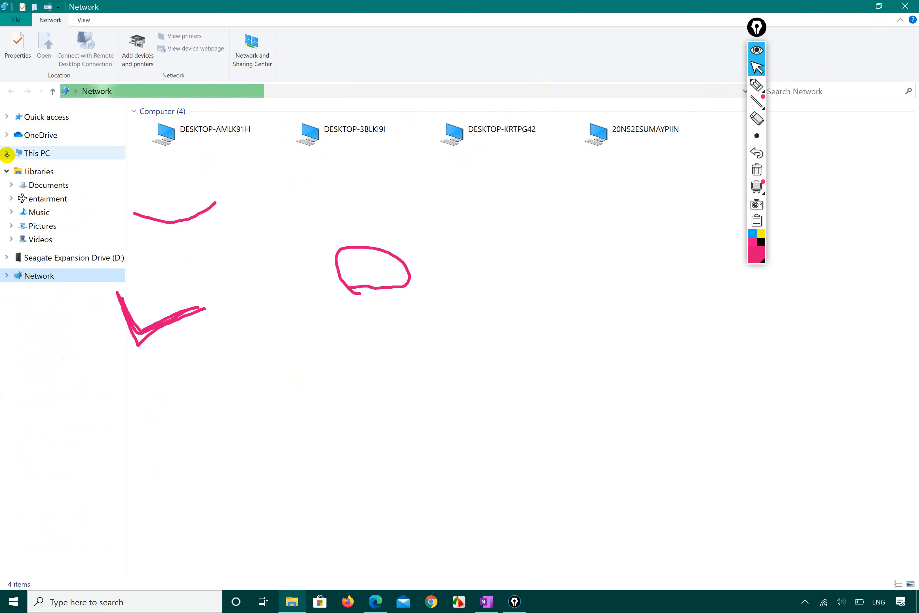
- Circle the Network entry in the navigation tree with the pen and reload the Network location
left_click(751, 85)
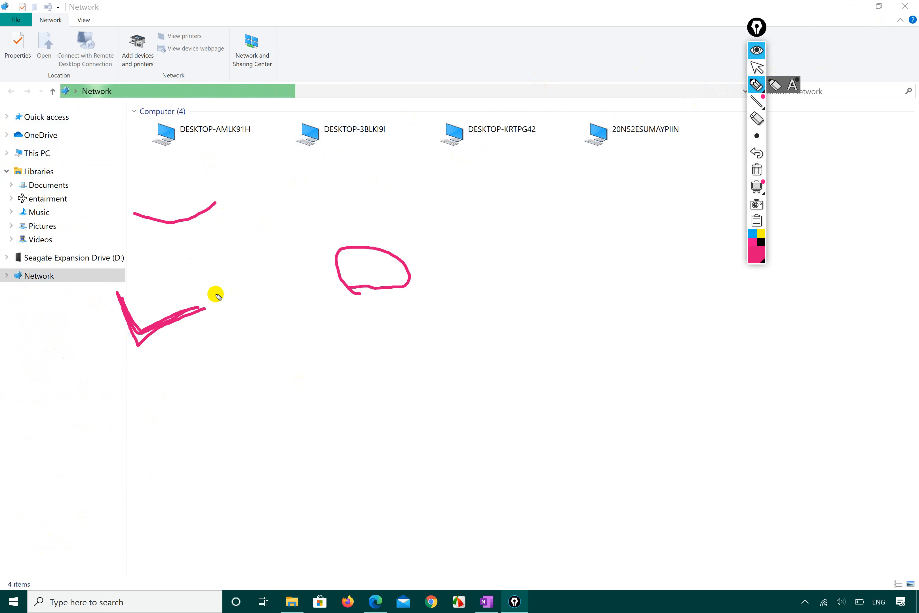
mouse_move(1, 299)
left_mouse_down()
mouse_move(123, 269)
mouse_move(5, 317)
mouse_move(7, 248)
mouse_move(82, 285)
mouse_move(69, 255)
left_mouse_up()
mouse_move(757, 111)
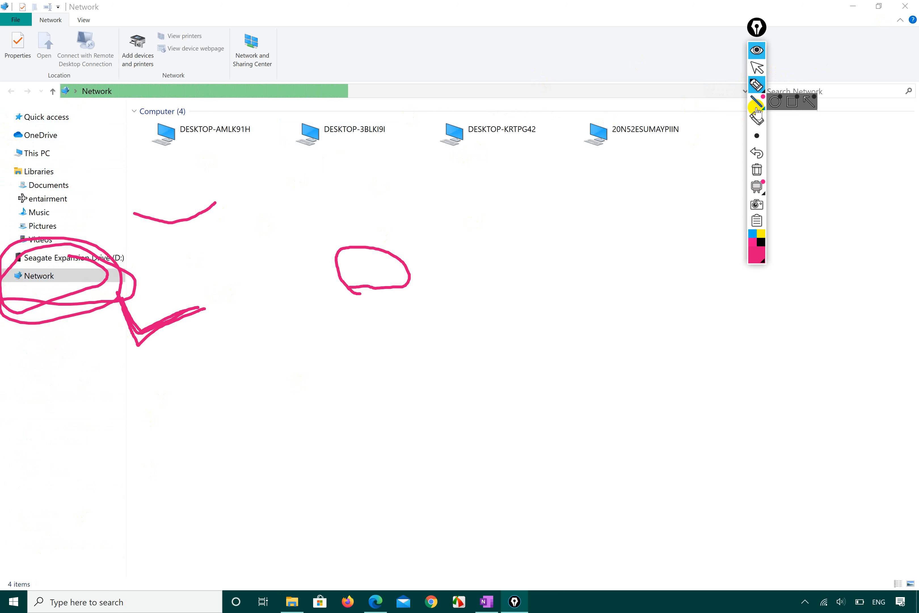
left_click(757, 68)
left_click(57, 282)
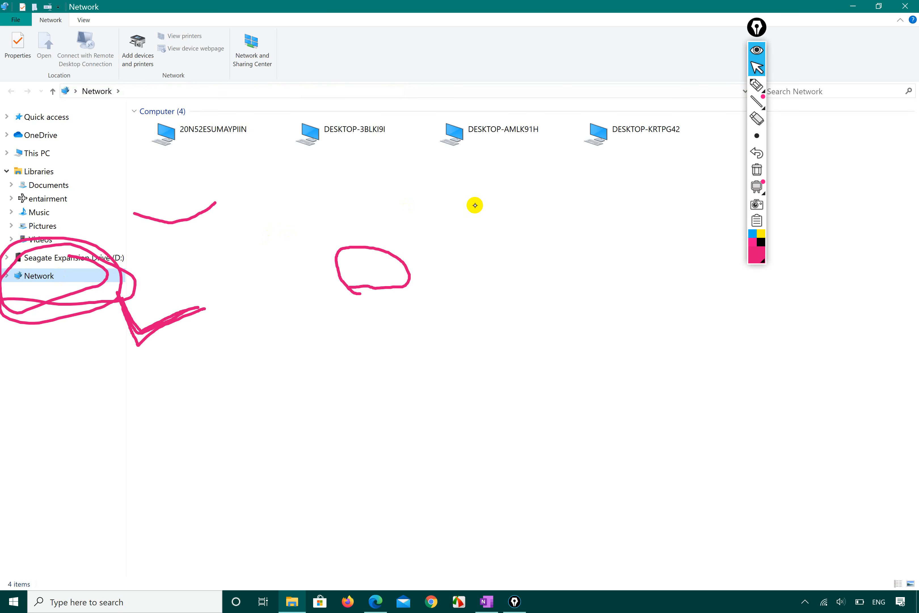
- Try to open the network computer 20N52ESUMAYPIIN and minimize the Network window
mouse_move(757, 85)
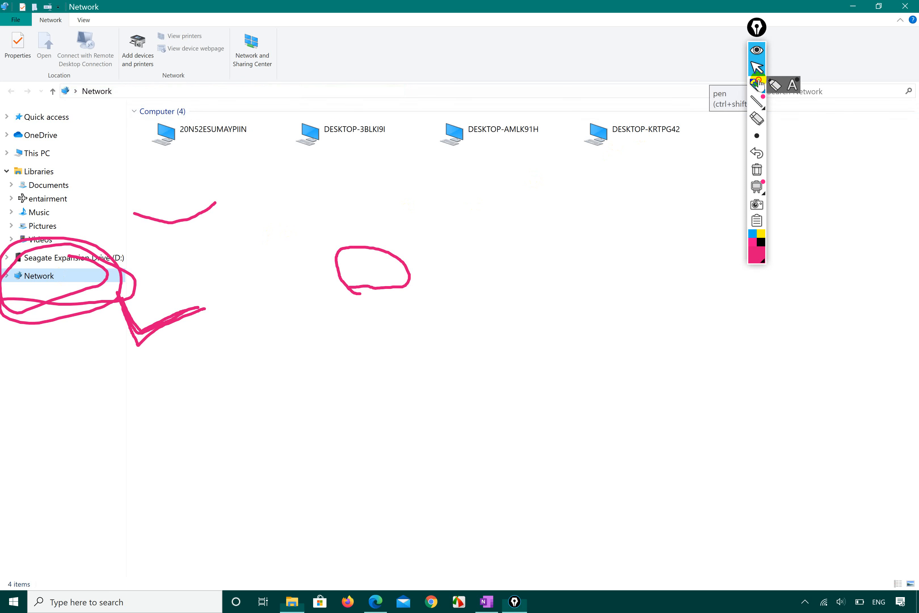
left_click(757, 86)
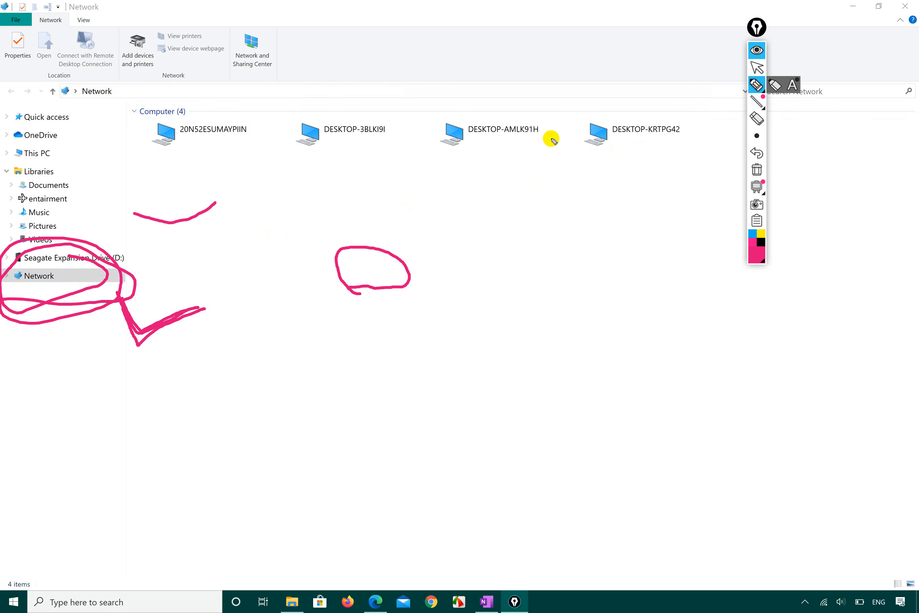
left_click(756, 68)
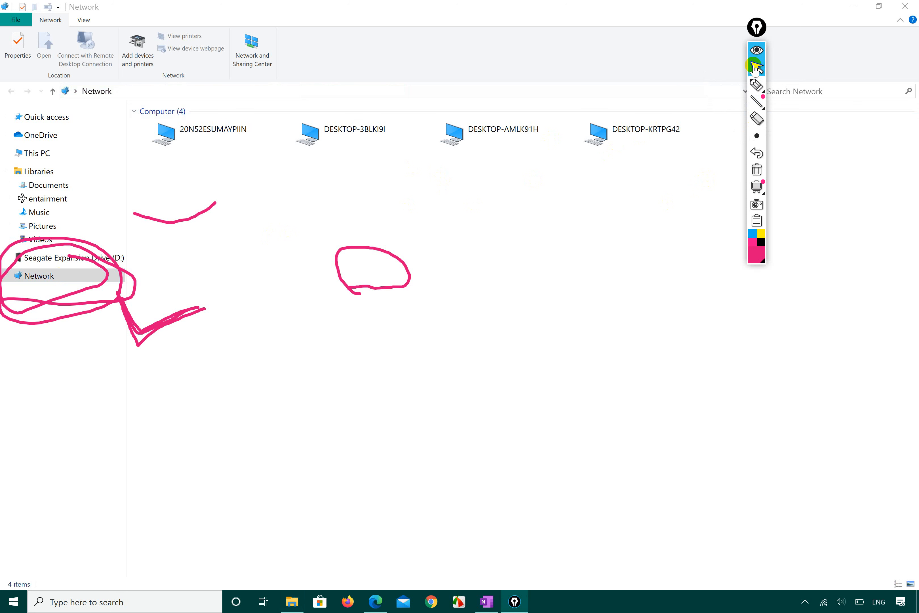
left_click(226, 132)
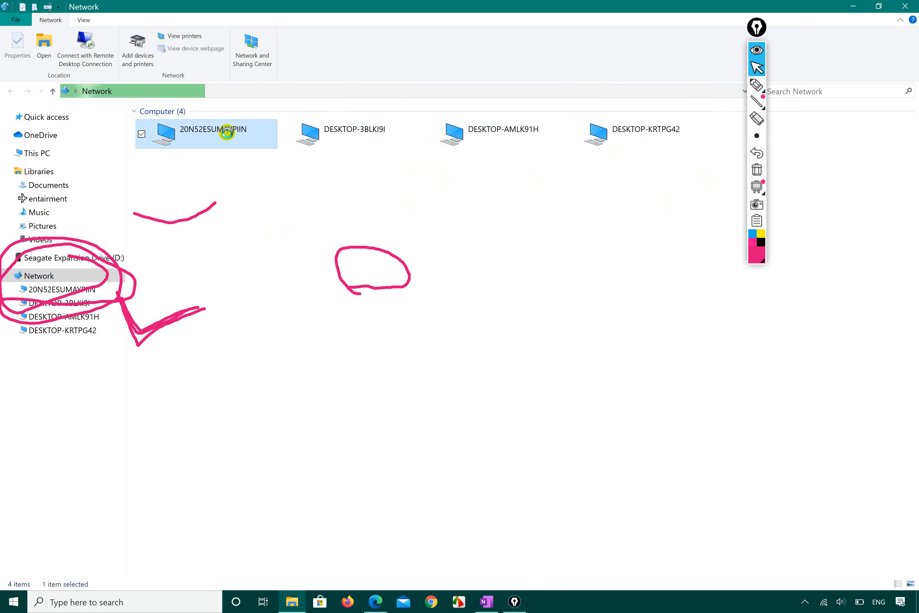
left_click(304, 235)
key("super")
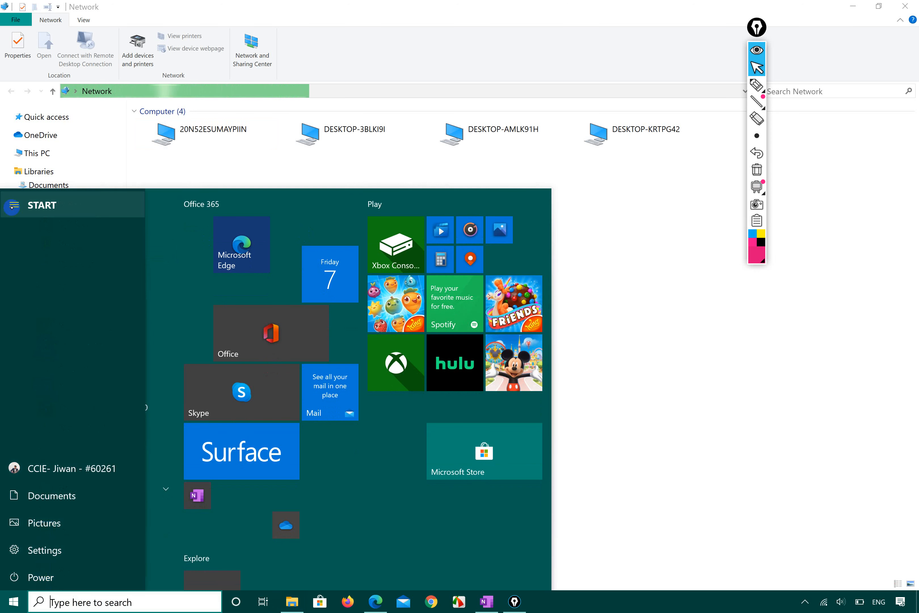
left_click(713, 239)
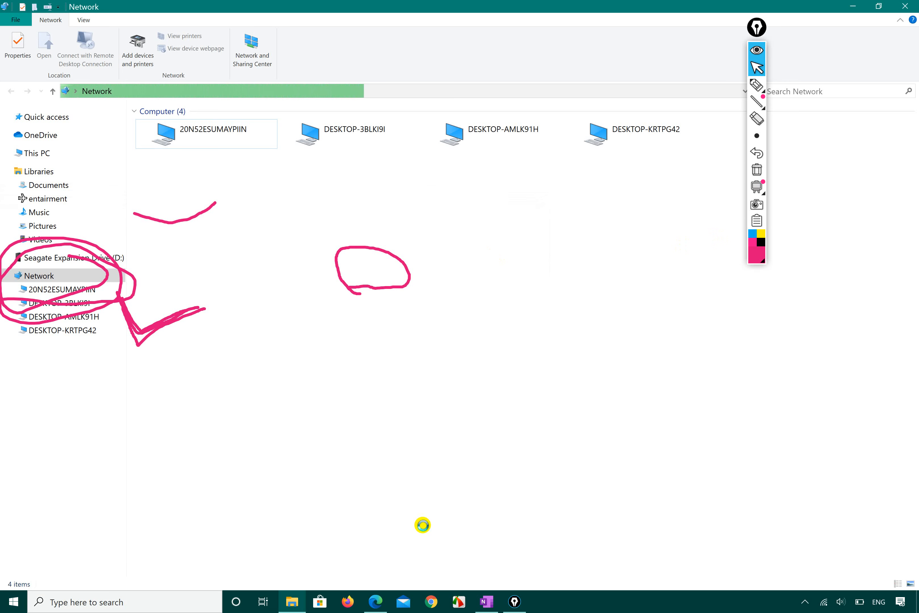
left_click(292, 601)
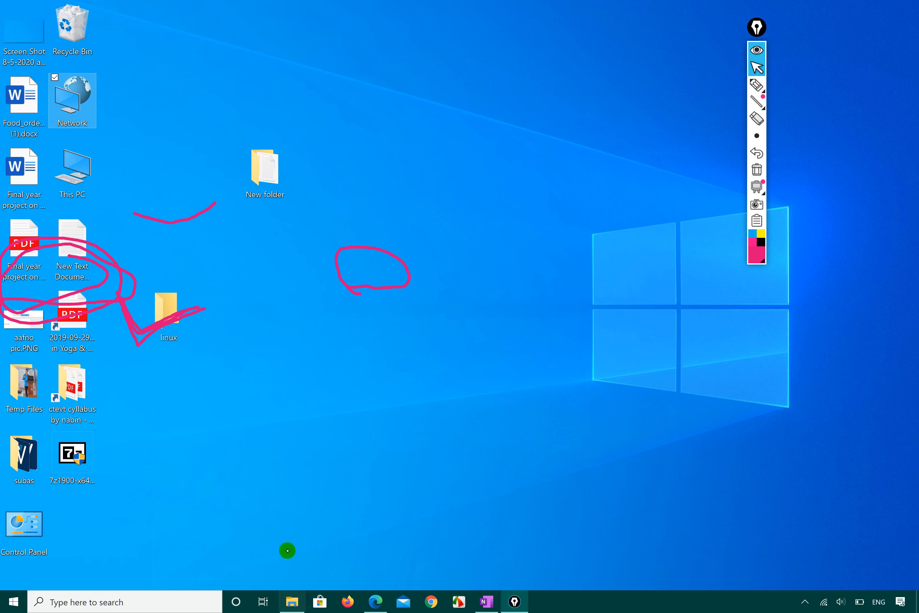
- Open New folder and view the owner account's Security permissions for New Text Document (2).txt, dismissing the network error
left_click(259, 188)
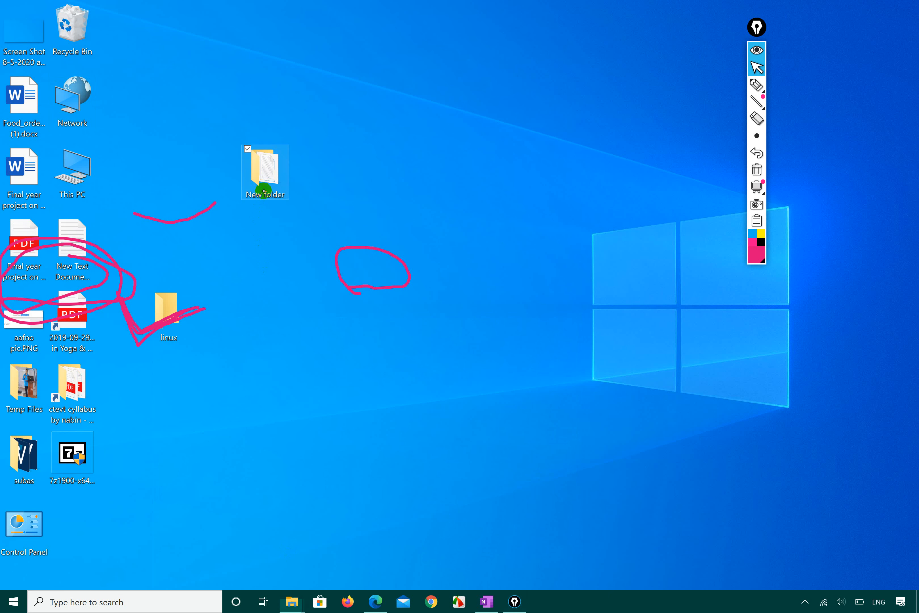
double_click(264, 191)
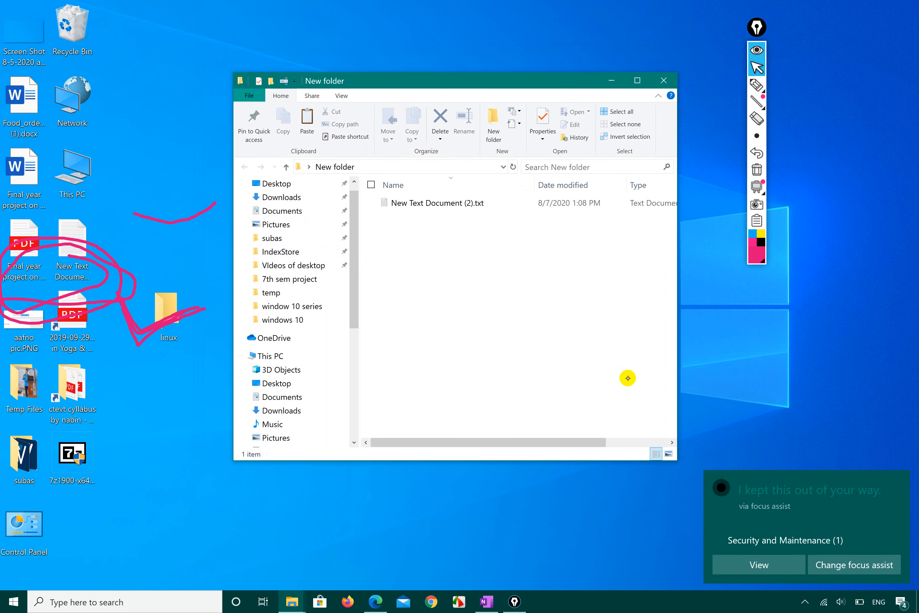
left_click(556, 354)
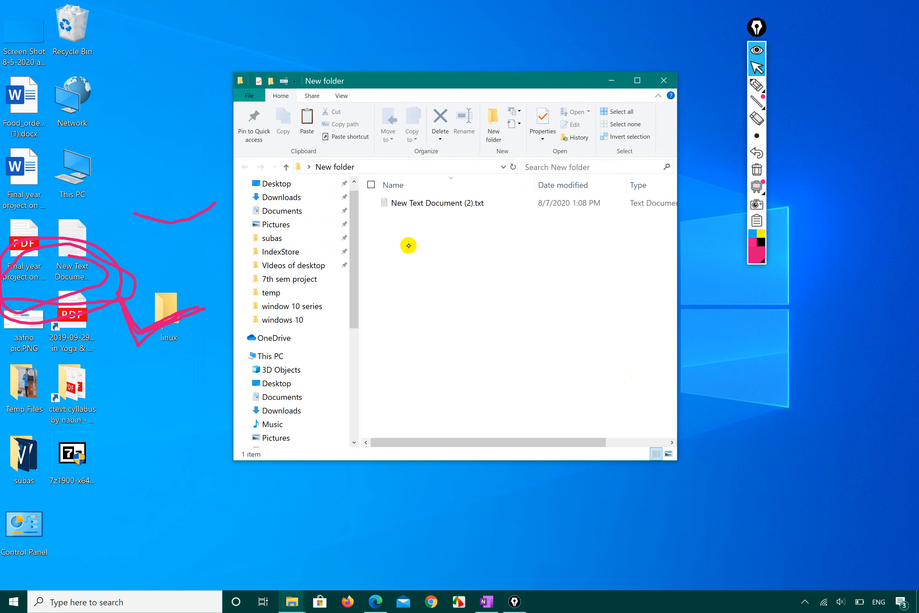
right_click(438, 200)
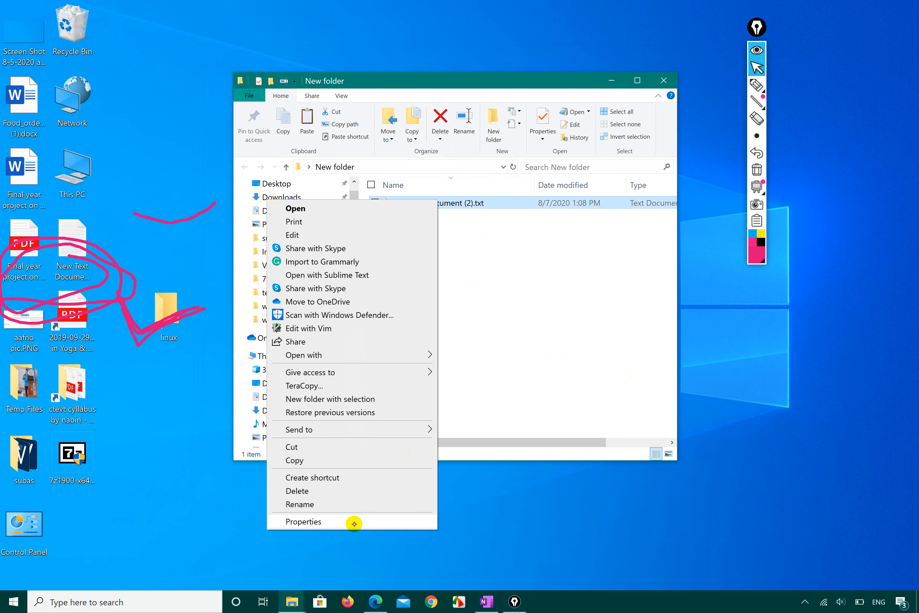
left_click(354, 523)
left_click(496, 226)
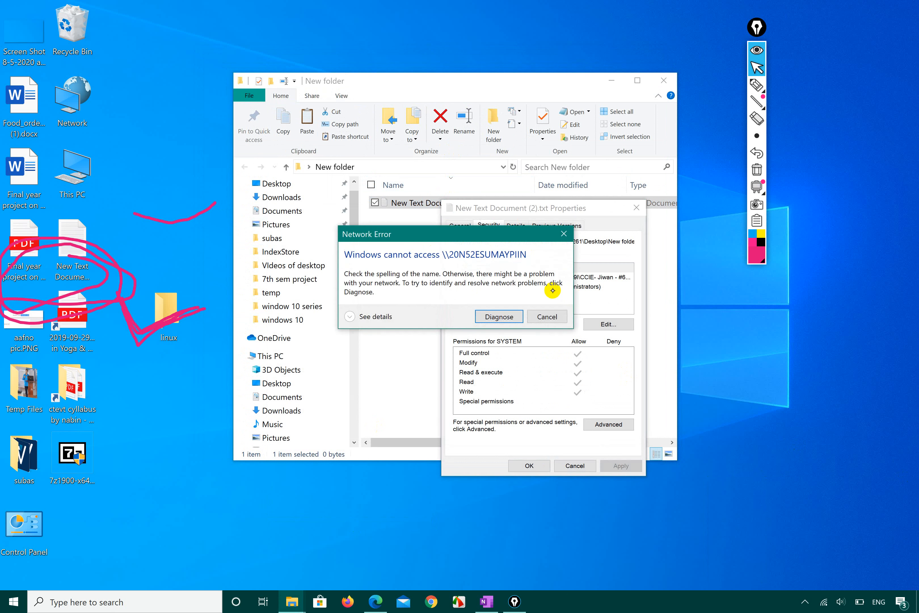
left_click(548, 317)
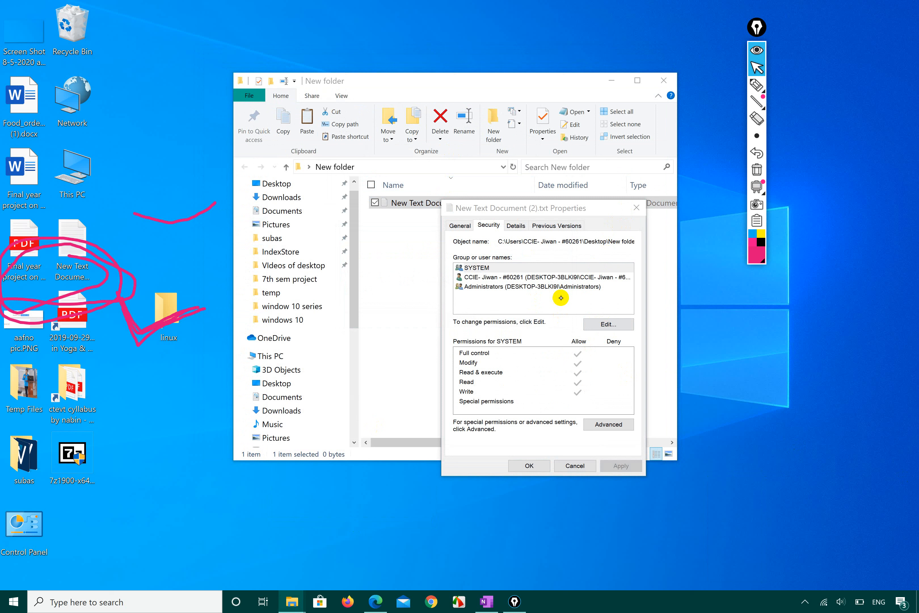
left_click(578, 277)
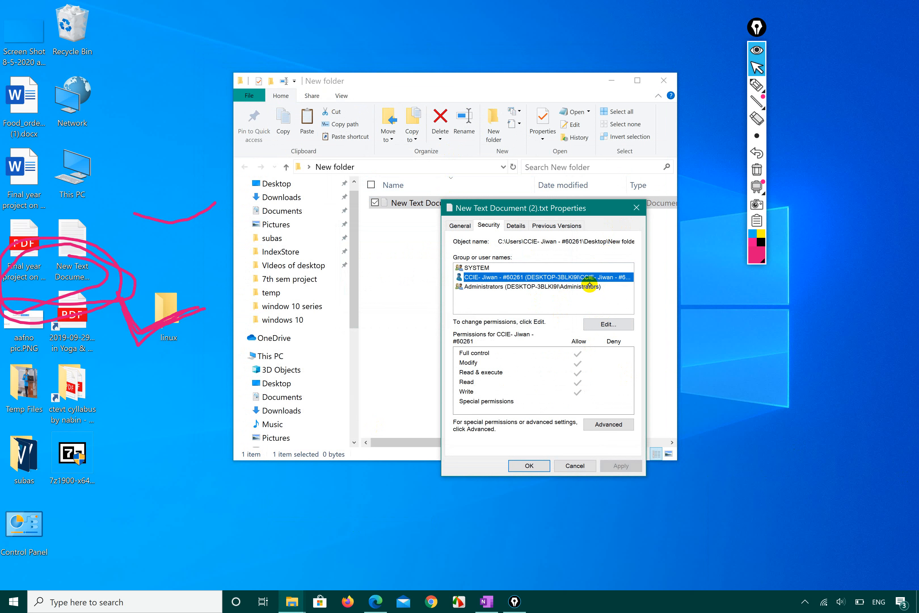
- Open the computer DESKTOP-3BLKI9I in the Network window and snap that window to the right half of the screen
left_click(292, 601)
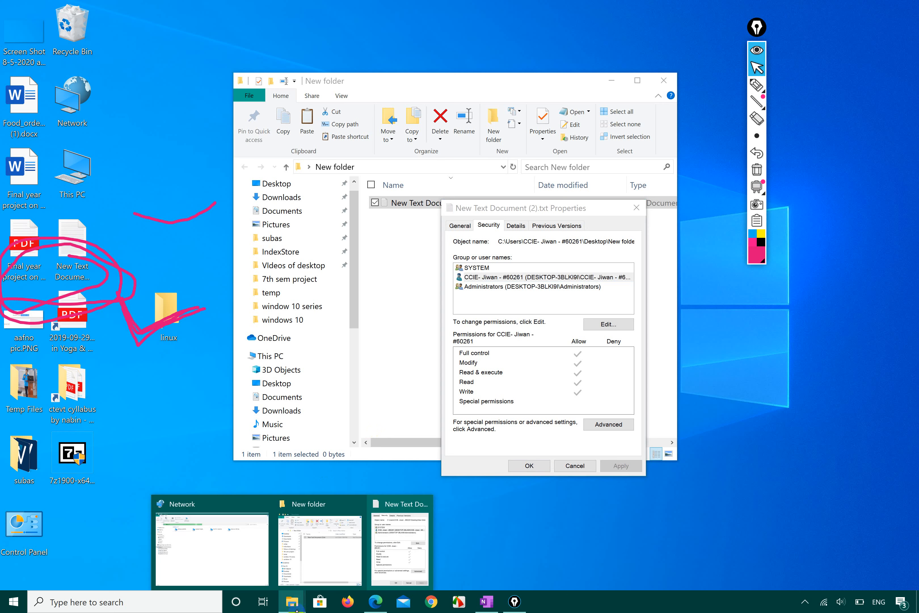
left_click(266, 556)
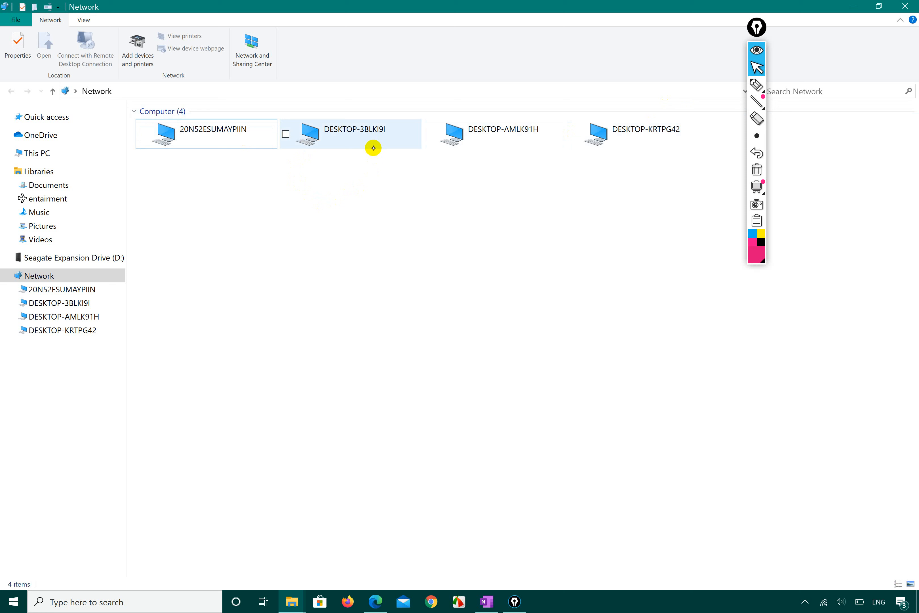
double_click(356, 135)
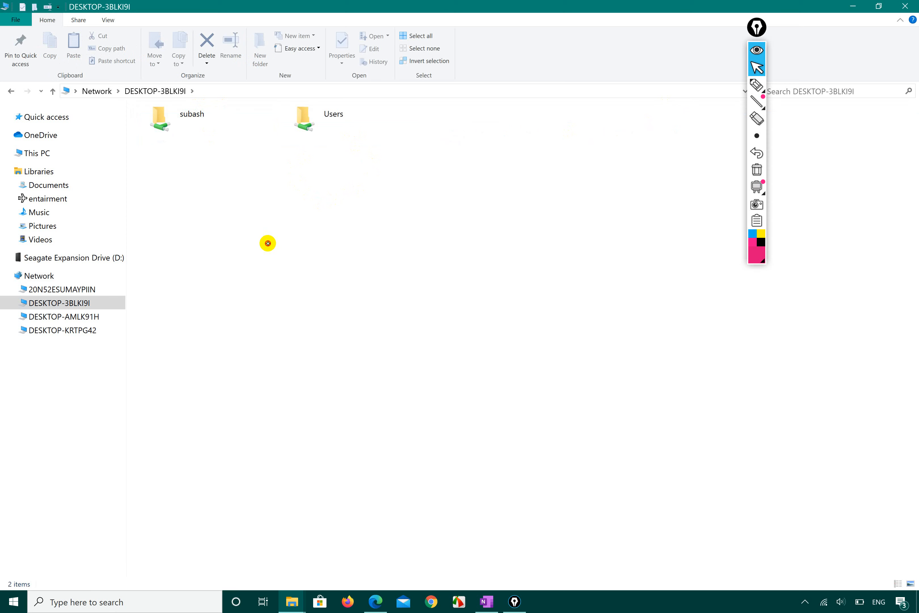
key("super+Right")
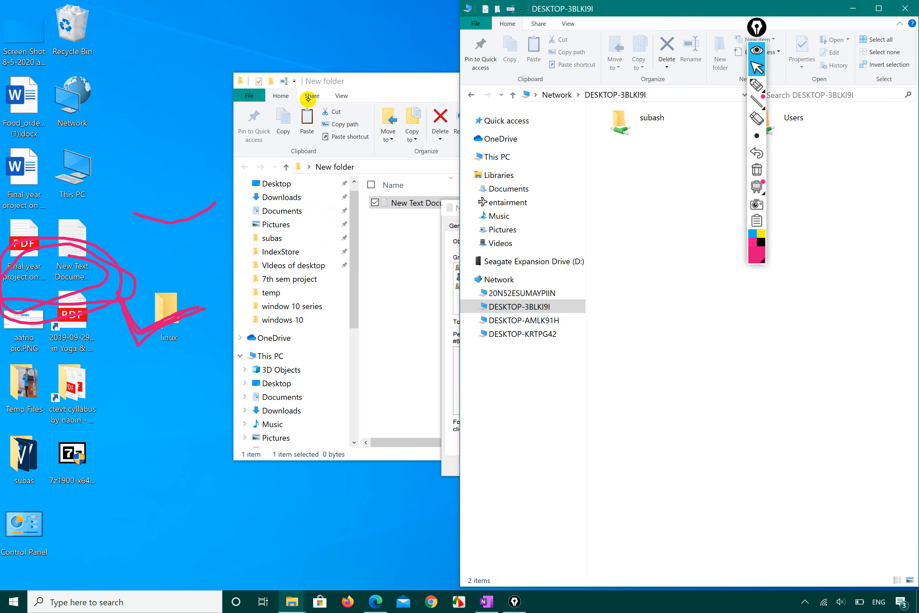
- Close the New folder window and open the share named after a person on DESKTOP-3BLKI9I
left_click(378, 79)
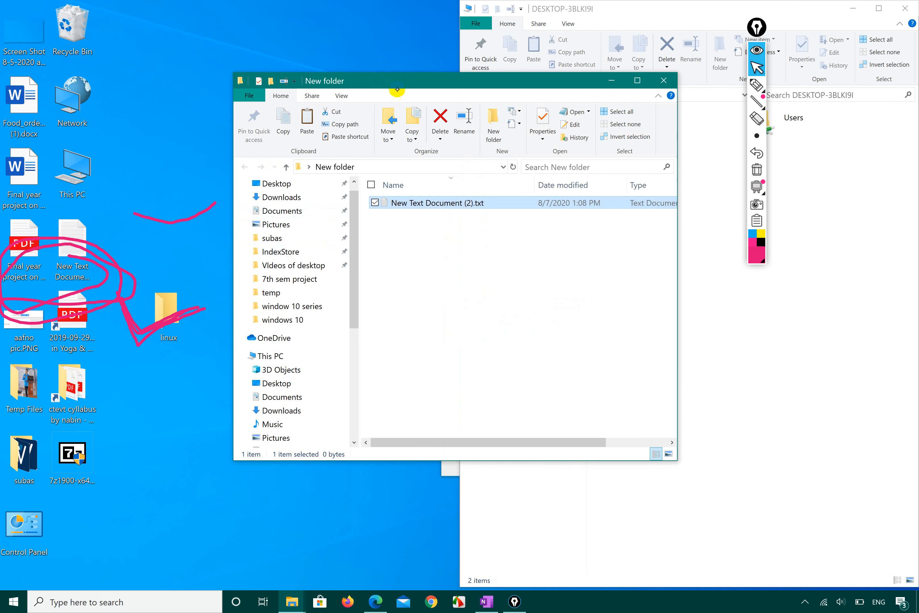
left_click(663, 80)
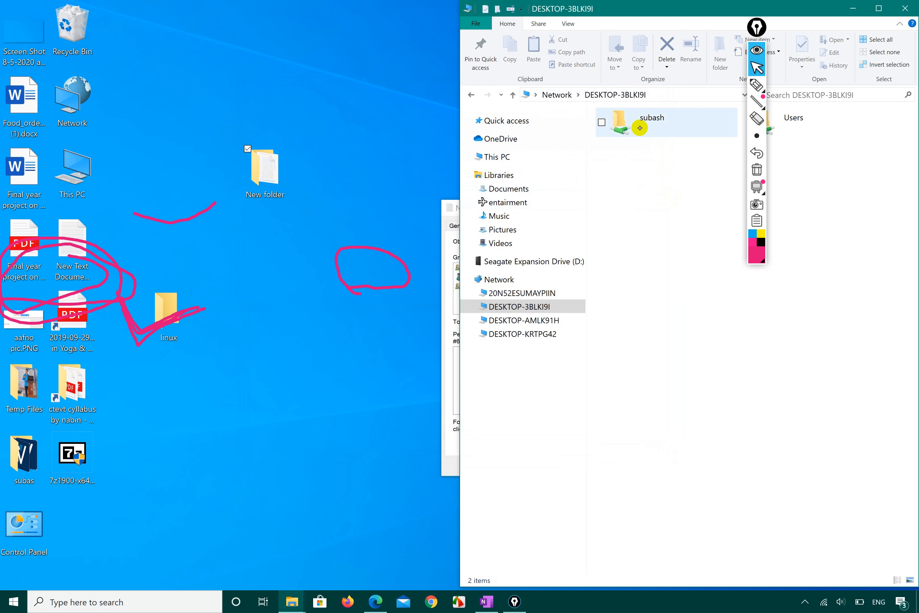
double_click(639, 128)
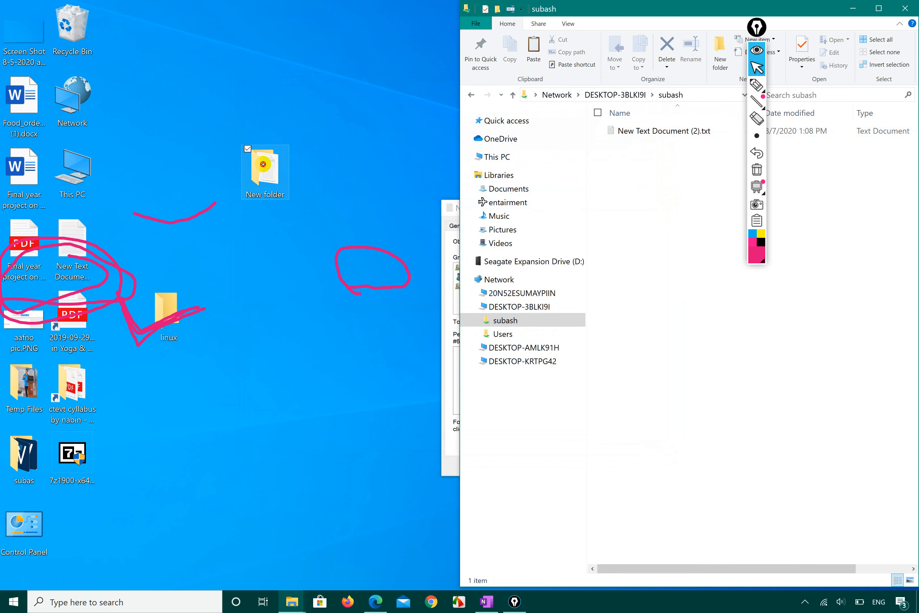
- Reopen New folder from the desktop and move its window beside the network share window
left_click(263, 164)
double_click(263, 164)
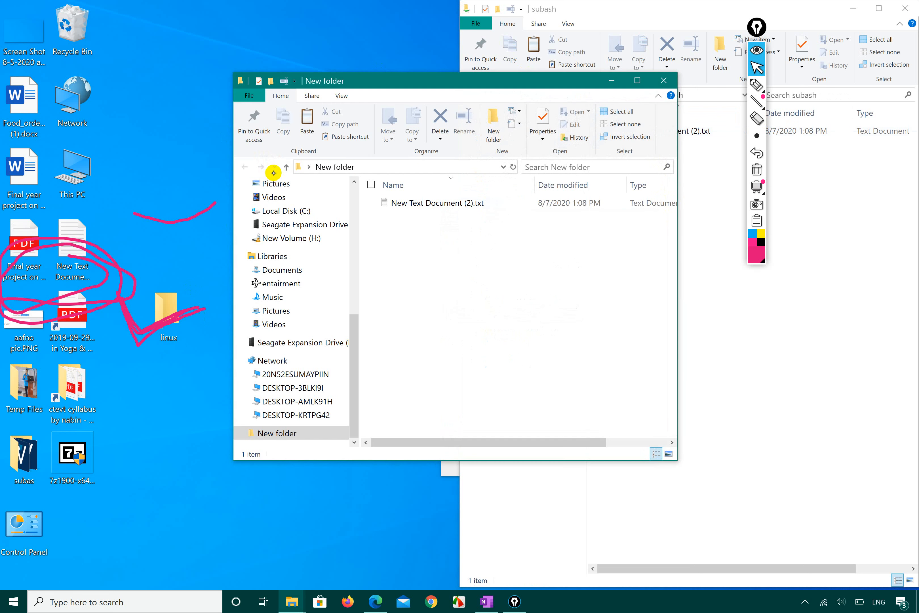
left_click_drag(550, 81, 324, 80)
left_click(667, 176)
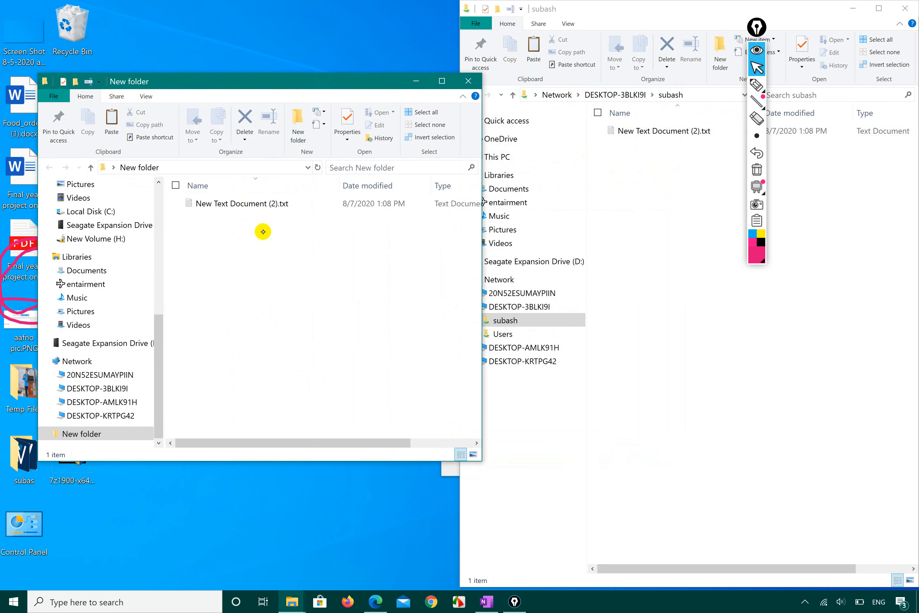
- Create a Microsoft Word document named "testing" in the local New folder
right_click(260, 238)
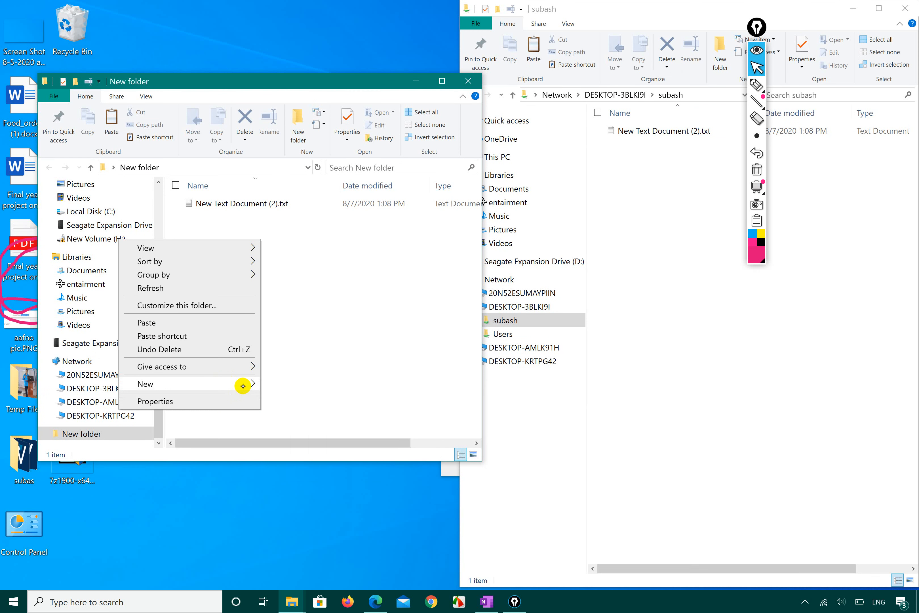
mouse_move(243, 386)
left_click(304, 429)
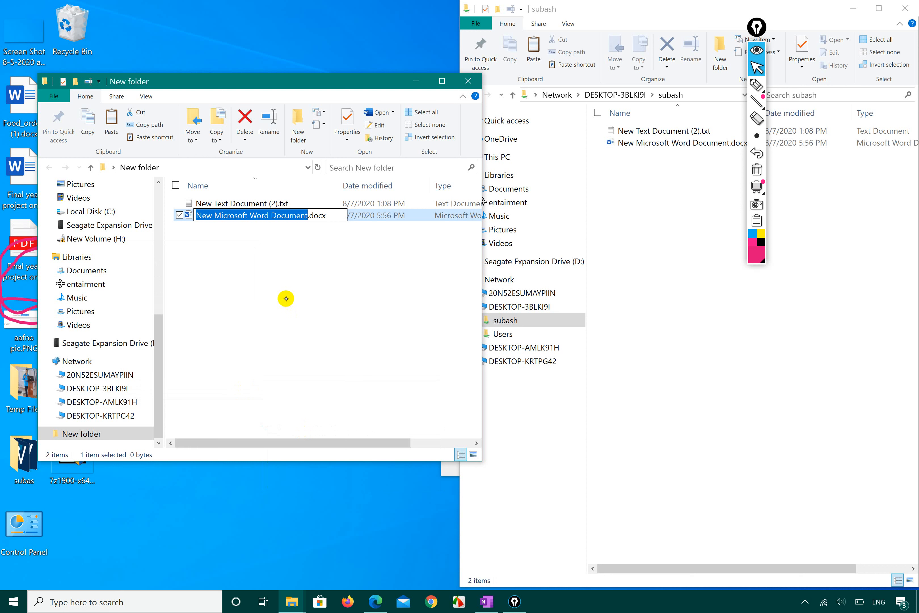
key("BackSpace")
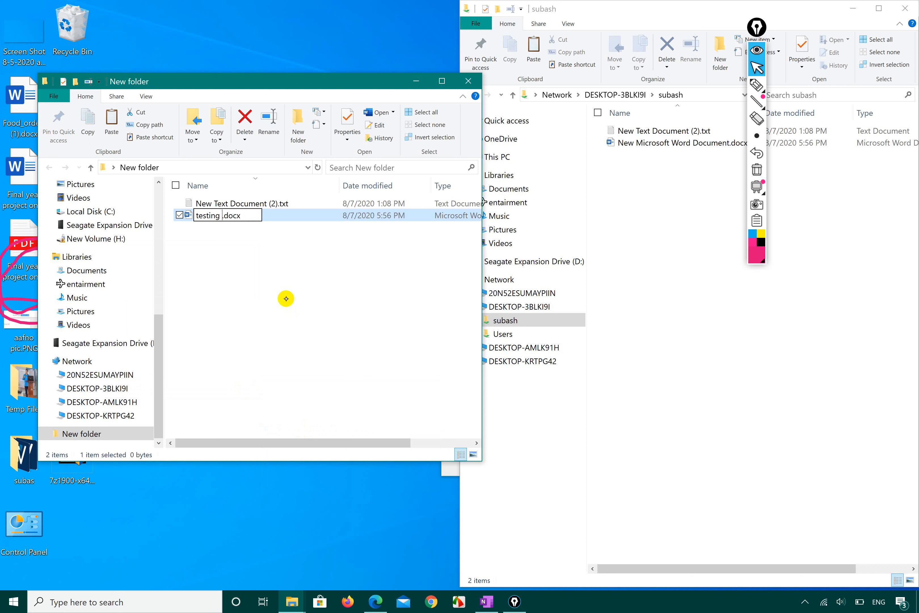
key("Return")
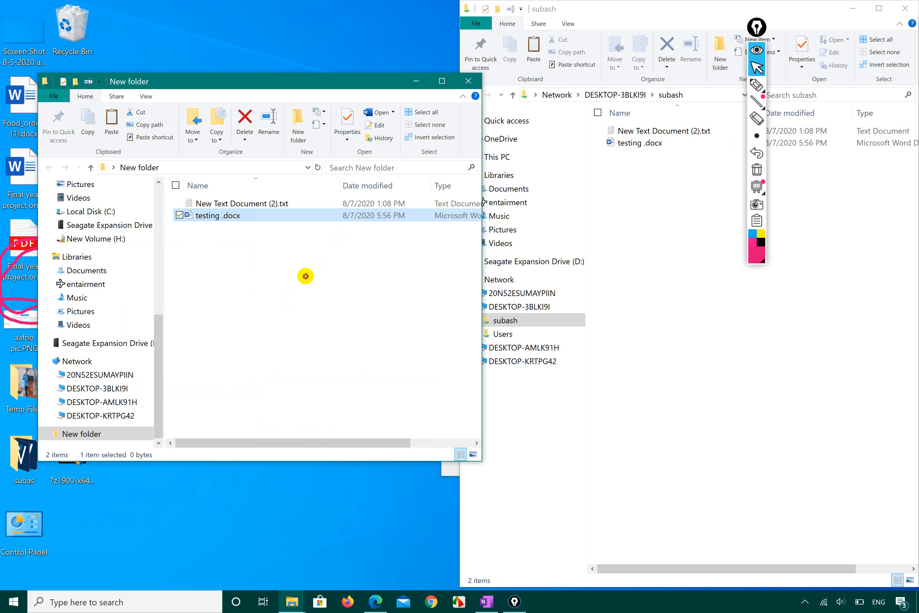
left_click(307, 273)
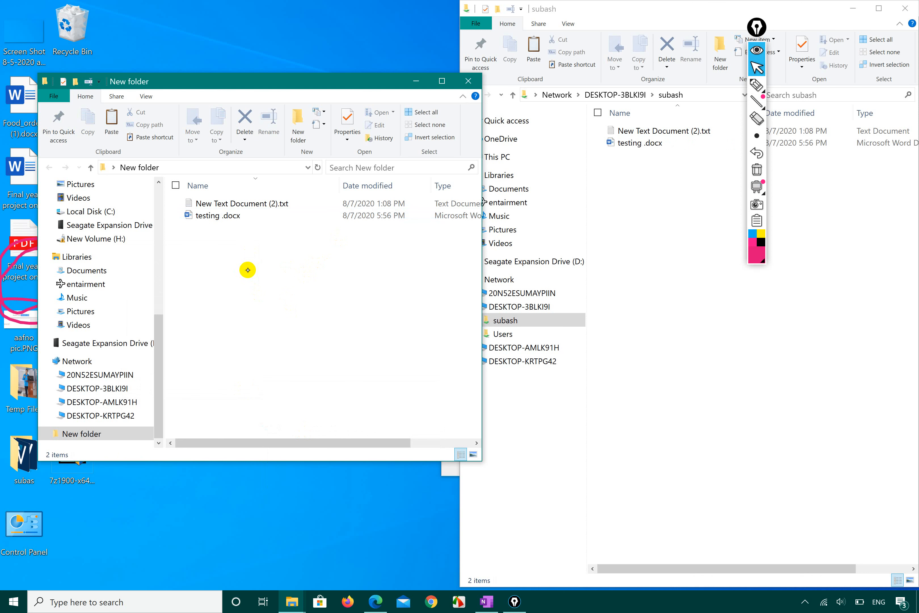
- Shift the New folder window to uncover the desktop files and copy the Final year project Word document into the network share
left_click(682, 191)
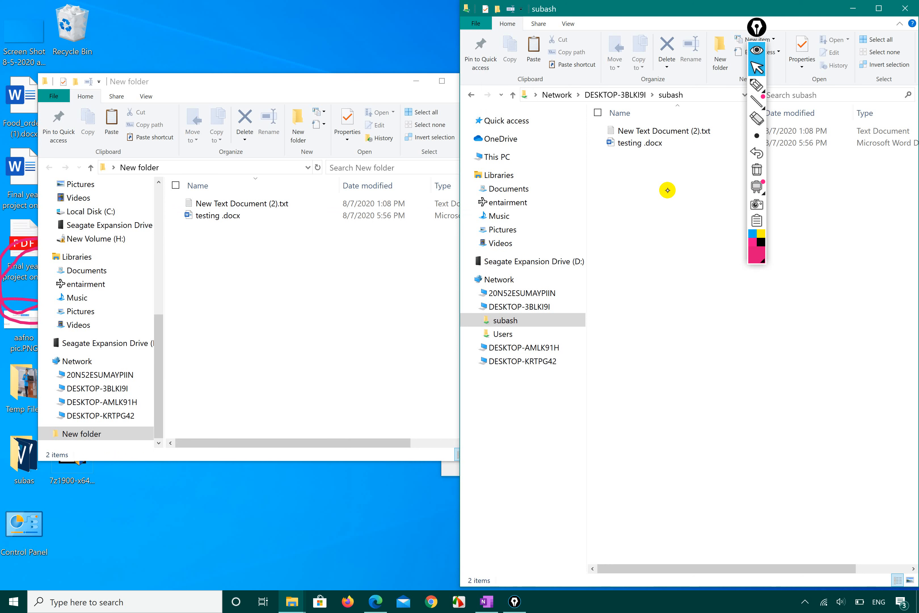
left_click_drag(187, 86, 237, 70)
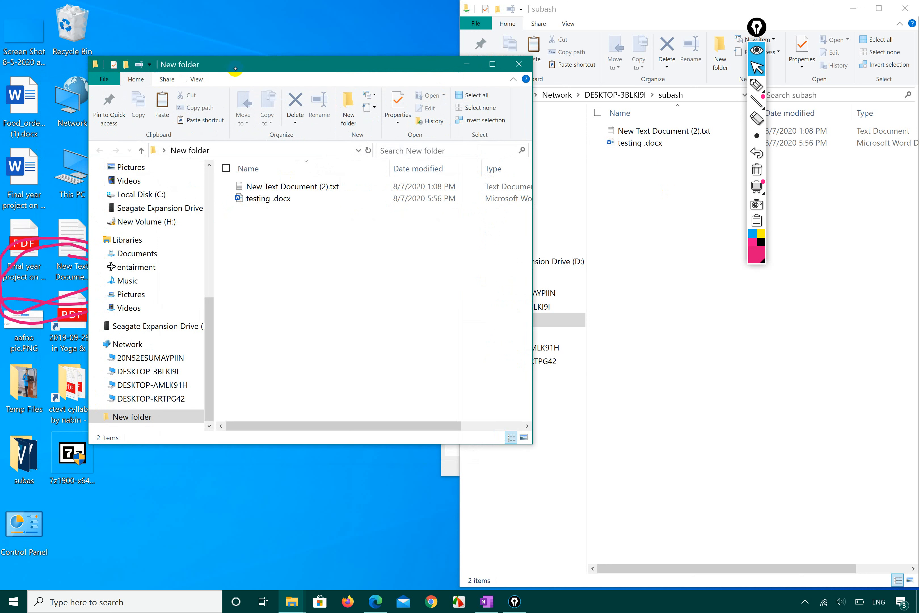
left_click(24, 179)
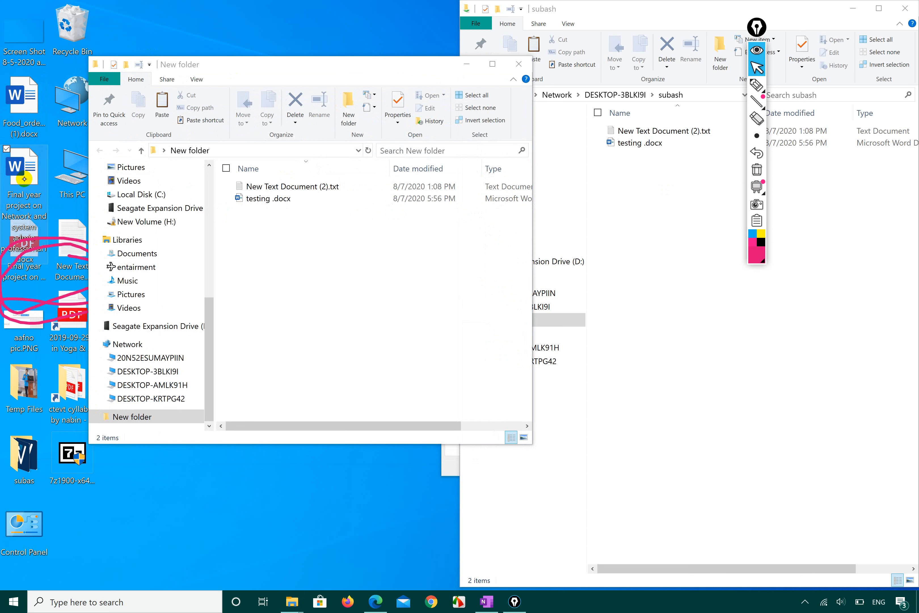
left_click_drag(22, 174, 713, 304)
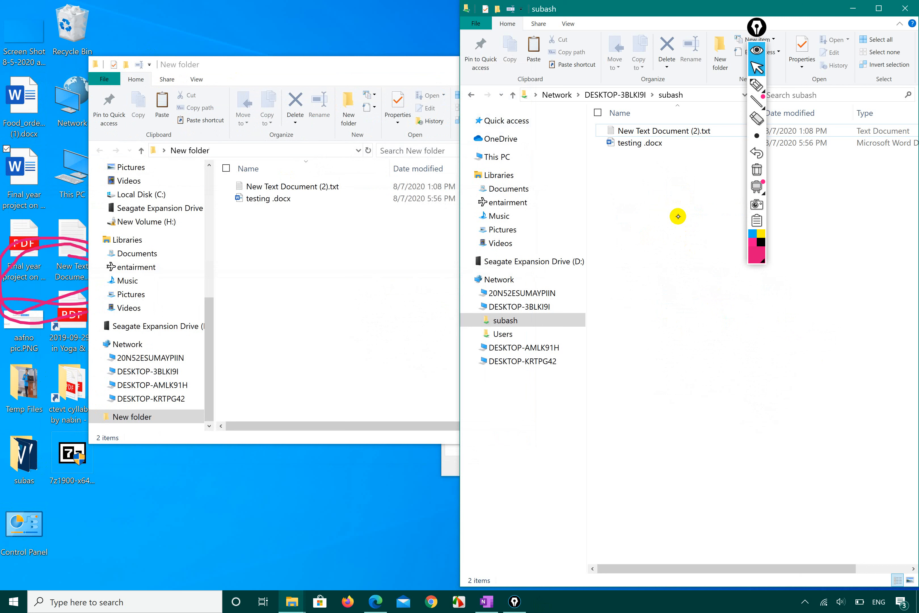
left_click(653, 155)
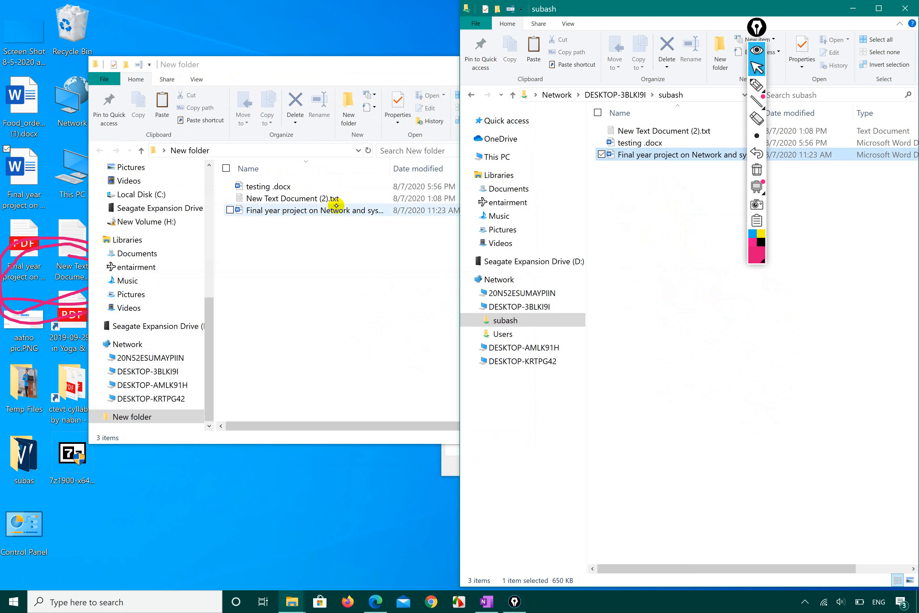
left_click(290, 217)
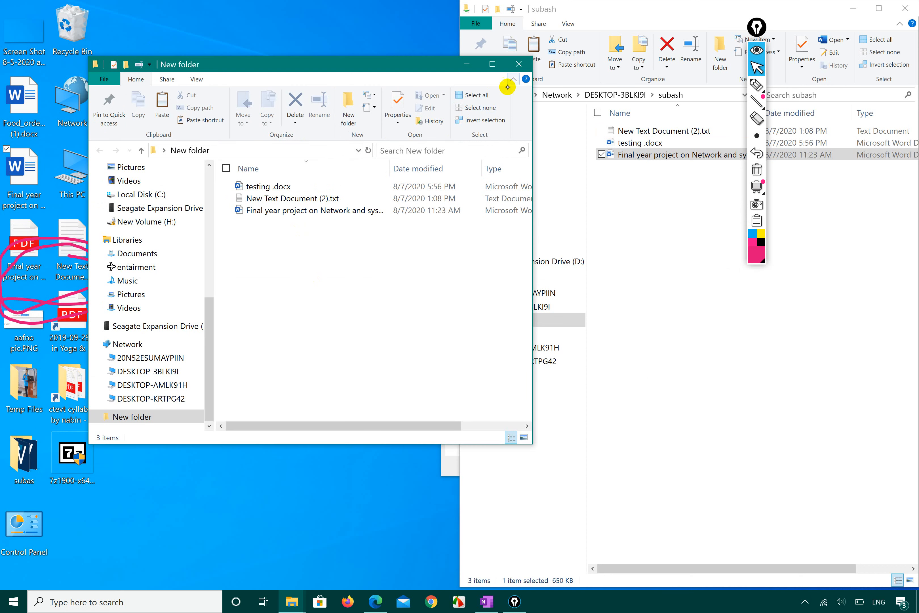
- Close the New folder window and the network share window
left_click(518, 64)
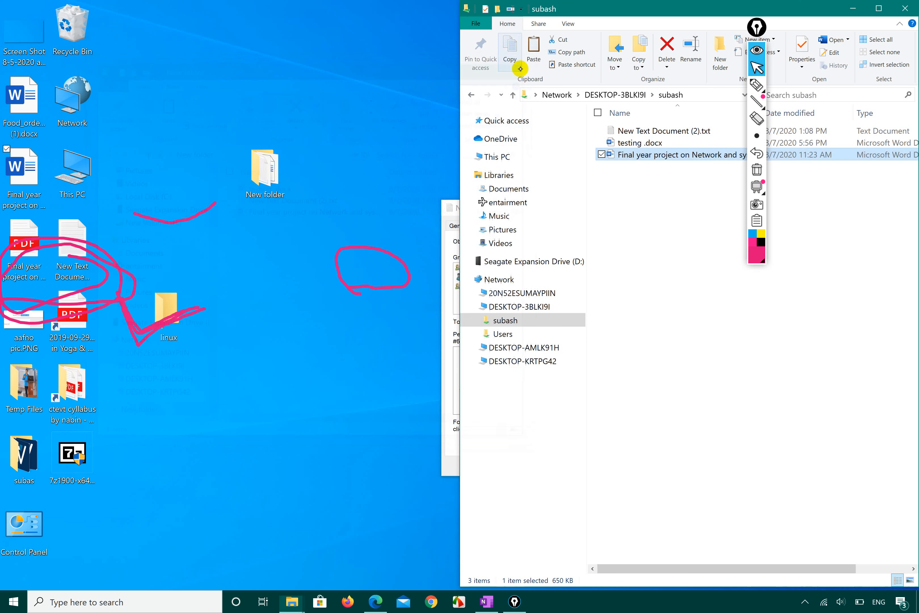
left_click(905, 8)
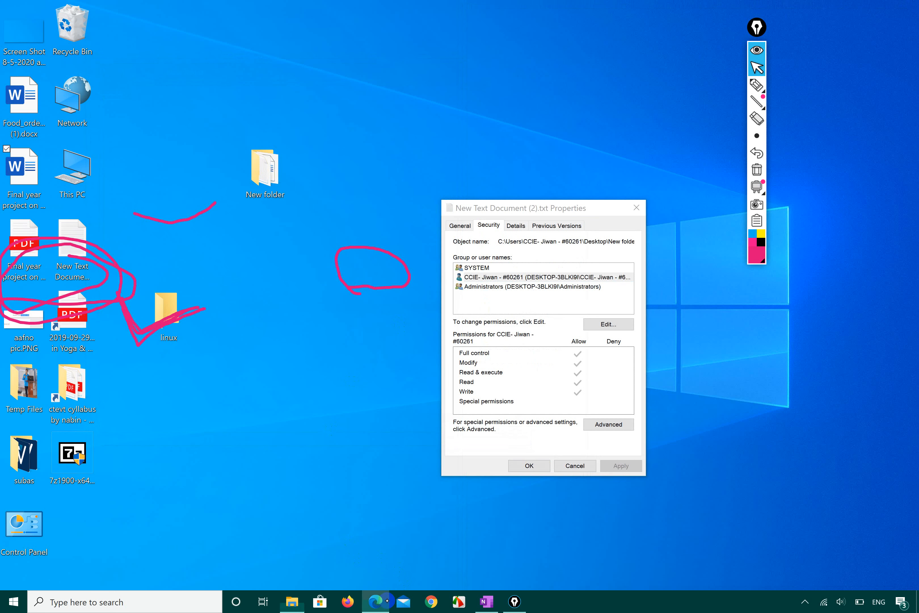
- Switch to the Windows 10 syllabus PDF in Edge and mark section 3.5.2 File Permissions with the Draw pen
left_click(386, 601)
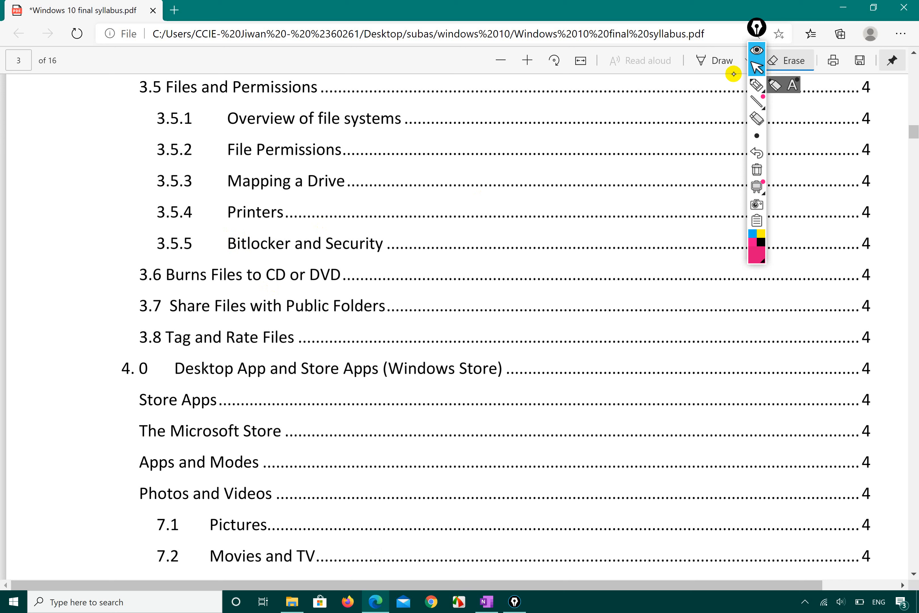
left_click(713, 66)
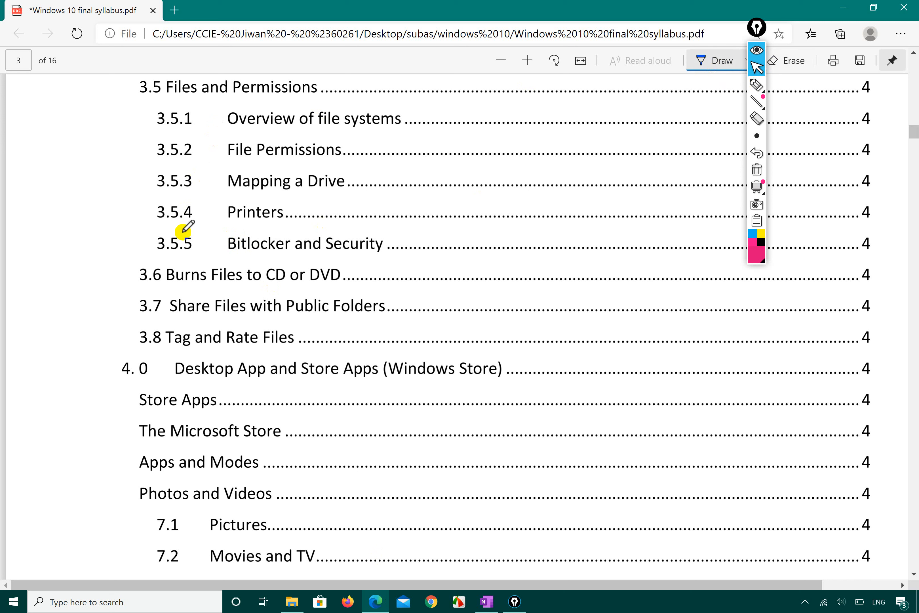
mouse_move(147, 158)
left_mouse_down()
mouse_move(158, 175)
mouse_move(220, 135)
left_mouse_up()
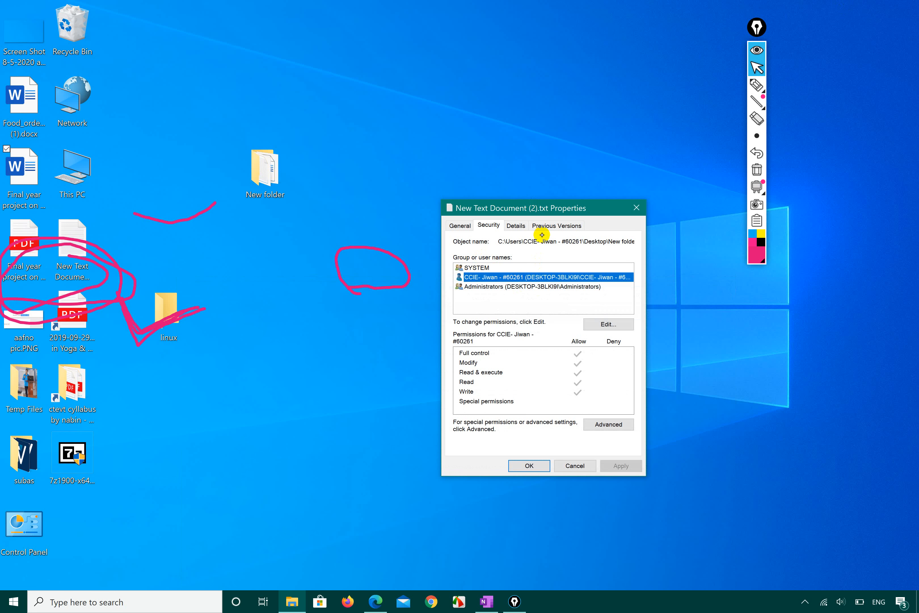
- Close the text document's Properties dialog, open New Volume (H:) from This PC, select aafno pic.PNG and maximize the window
left_click(636, 209)
double_click(72, 170)
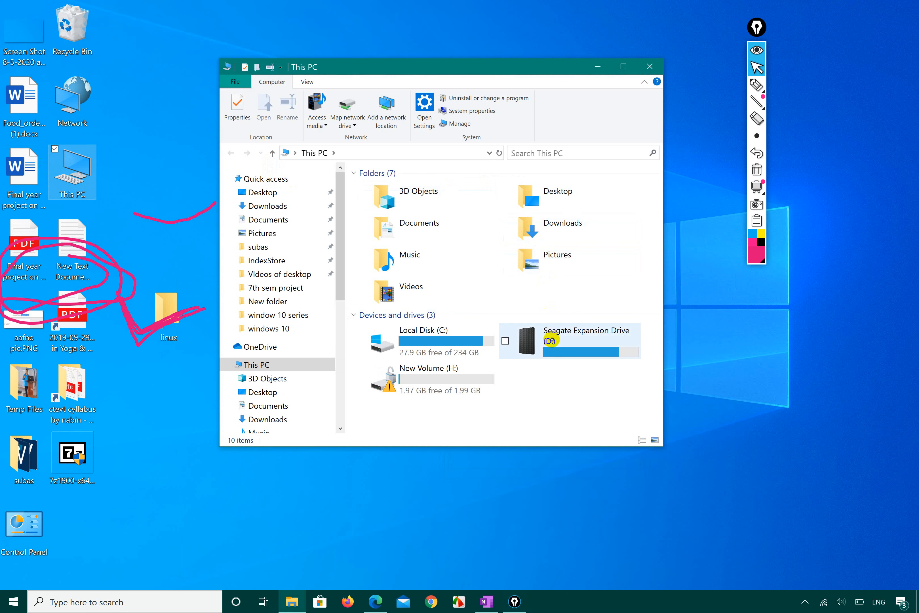
double_click(422, 379)
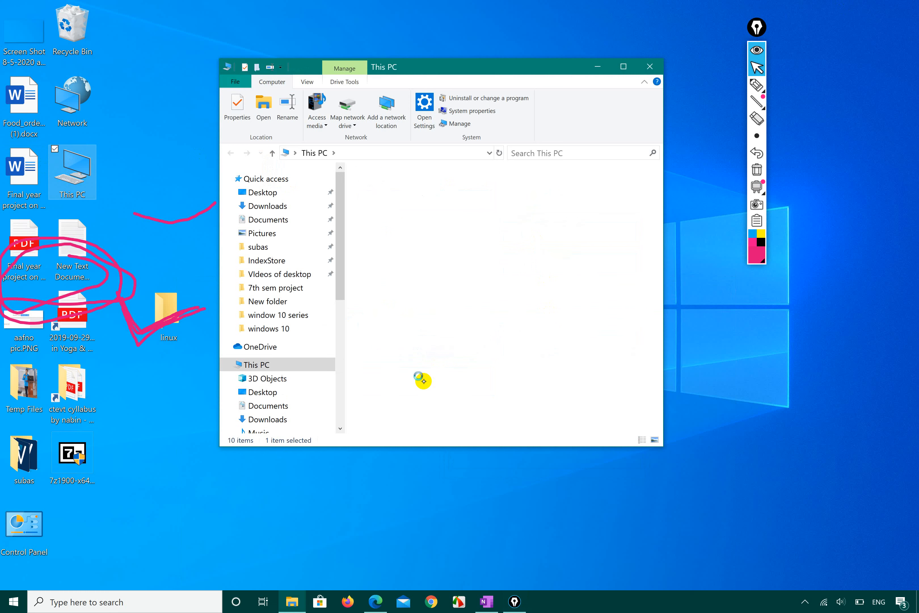
left_click(399, 198)
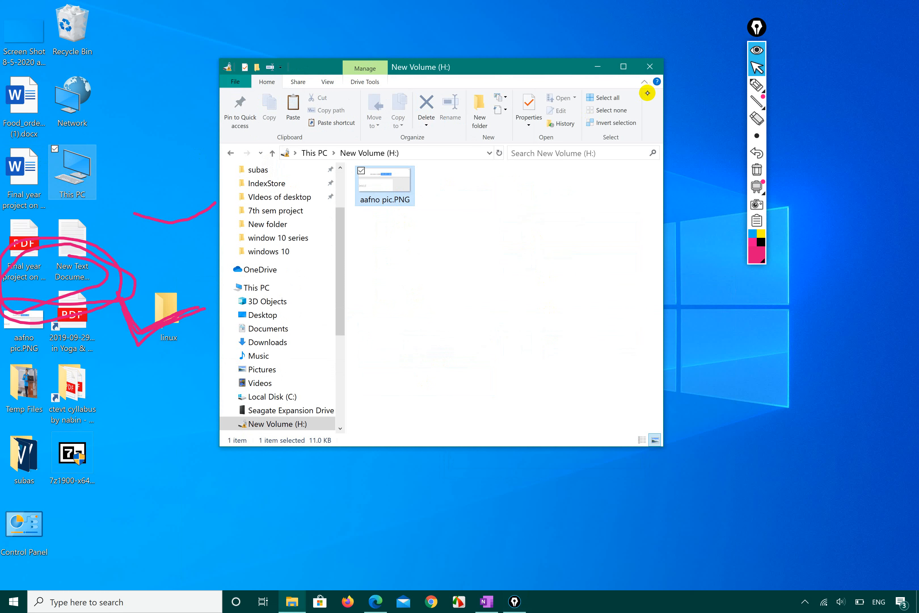
left_click(625, 66)
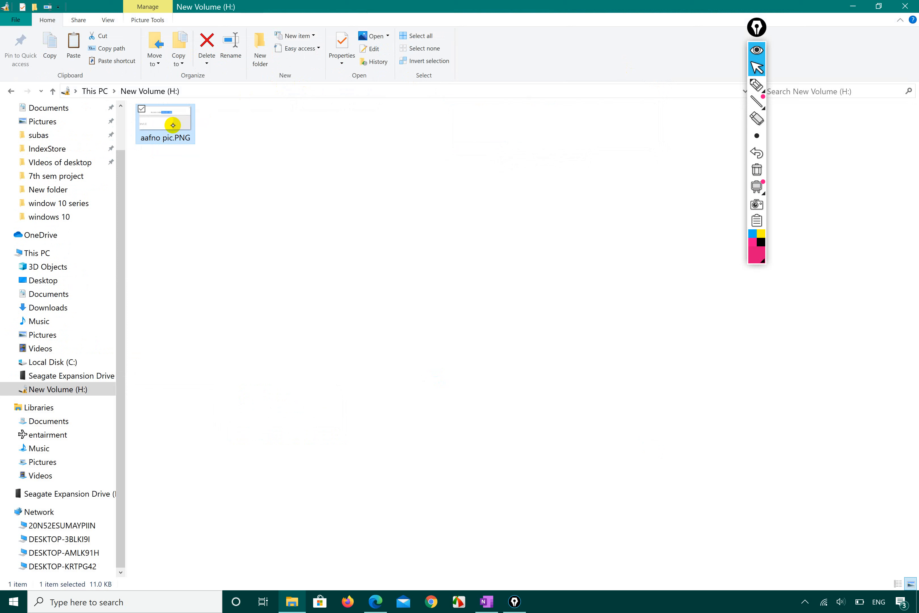
- View the Send to destinations available for aafno pic.PNG, then dismiss them and deselect the file
right_click(173, 125)
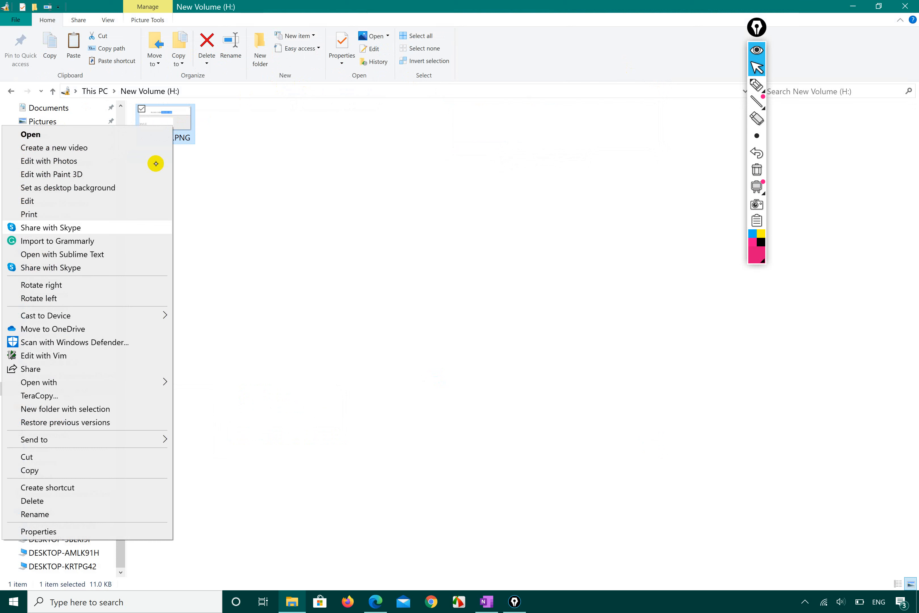
mouse_move(136, 443)
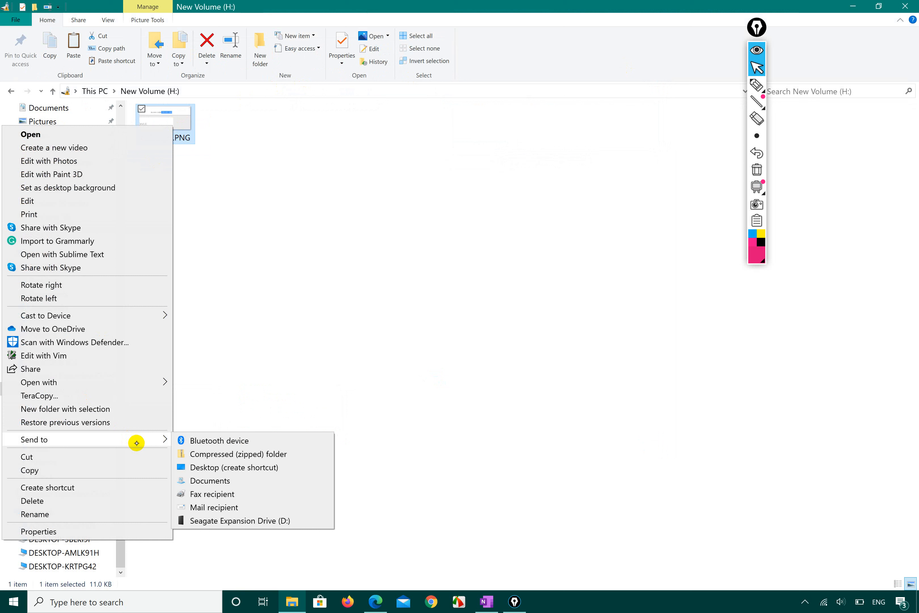
left_click(296, 379)
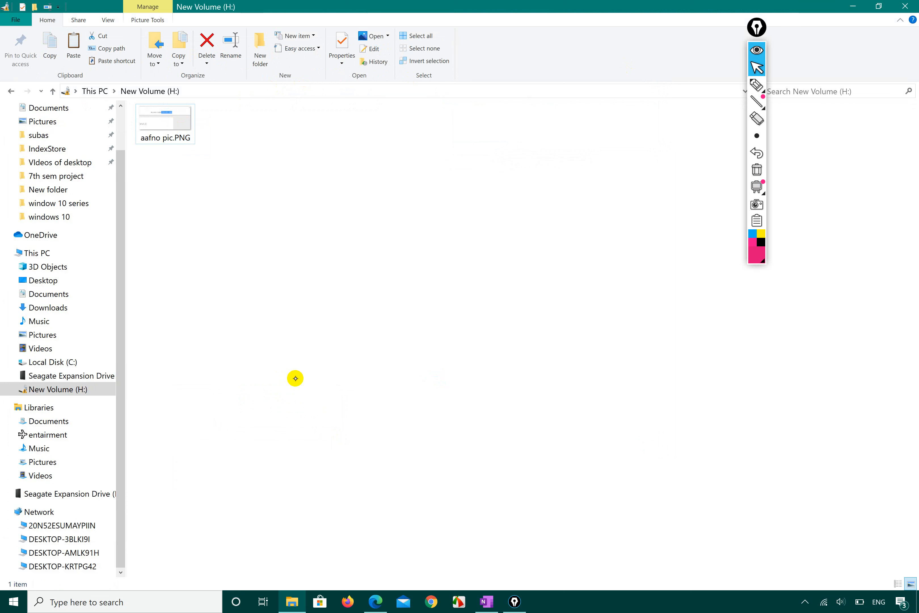
- Lock the computer
key("super+l")
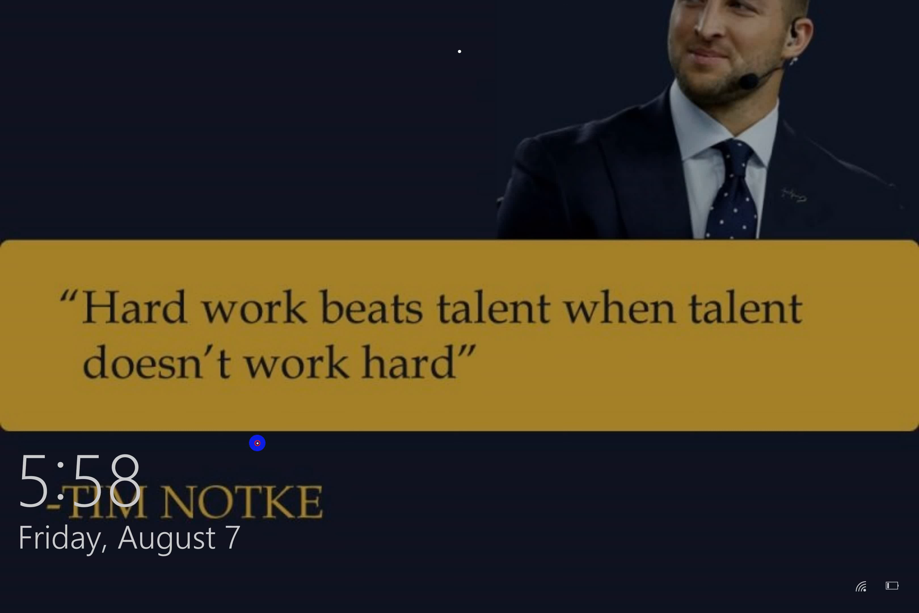
left_click_drag(257, 443, 297, 114)
left_click_drag(257, 443, 297, 114)
left_click_drag(257, 443, 299, 114)
left_click_drag(257, 443, 299, 115)
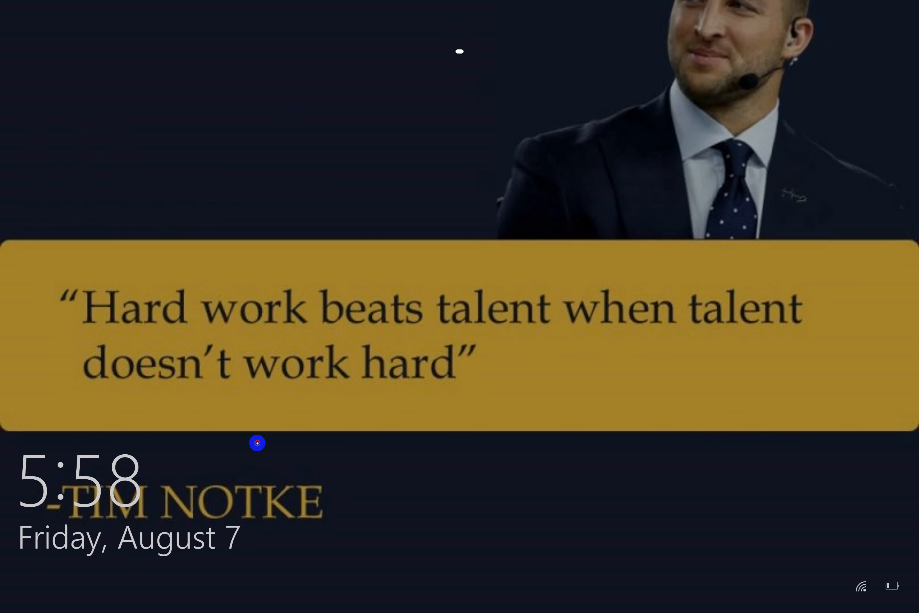